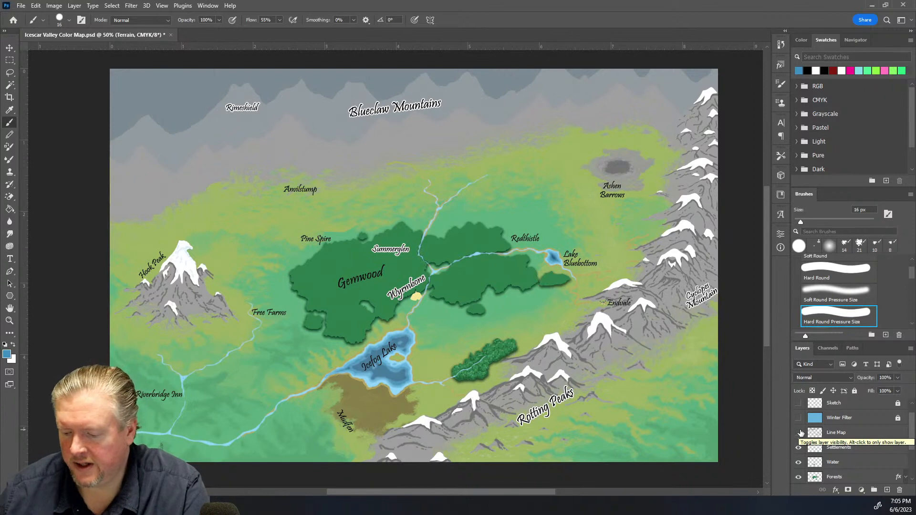
# Toggle the Terrain, Snow Caps, Forests, Water, Settlements and Line Map layers off and on to compare their contributions
pyautogui.scroll(-1, 801, 433)
pyautogui.scroll(-1, 801, 433)
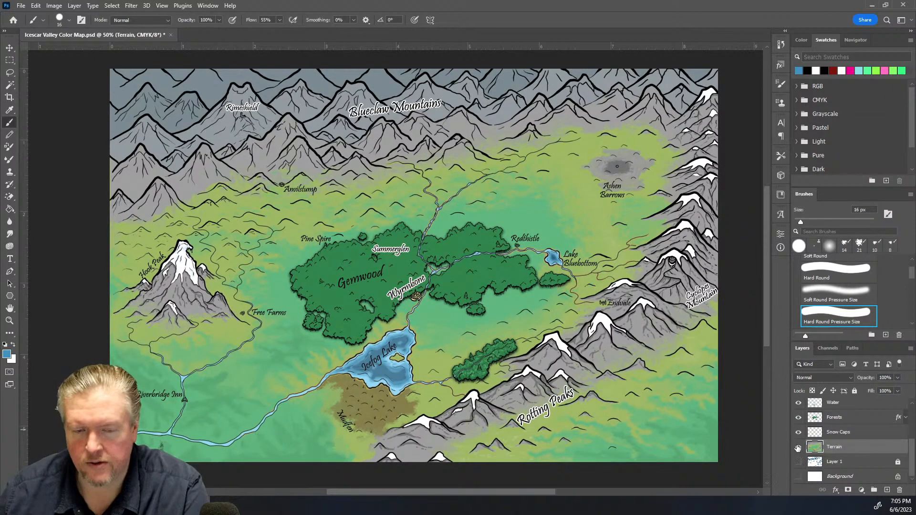
pyautogui.click(799, 447)
pyautogui.click(798, 447)
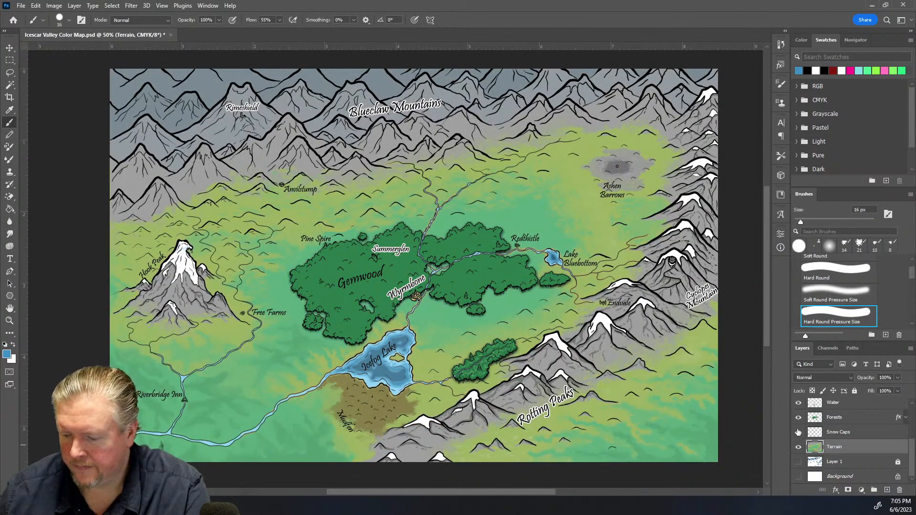
pyautogui.click(797, 433)
pyautogui.click(798, 433)
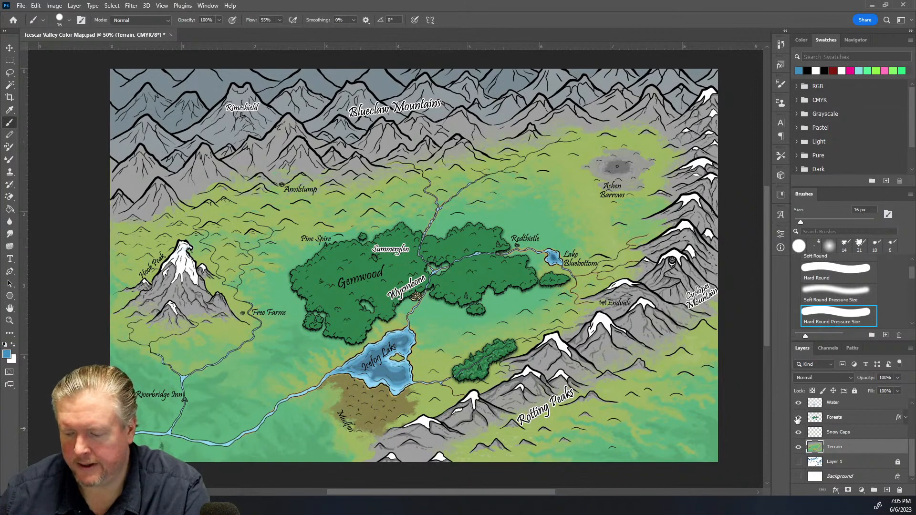
pyautogui.click(798, 418)
pyautogui.click(797, 418)
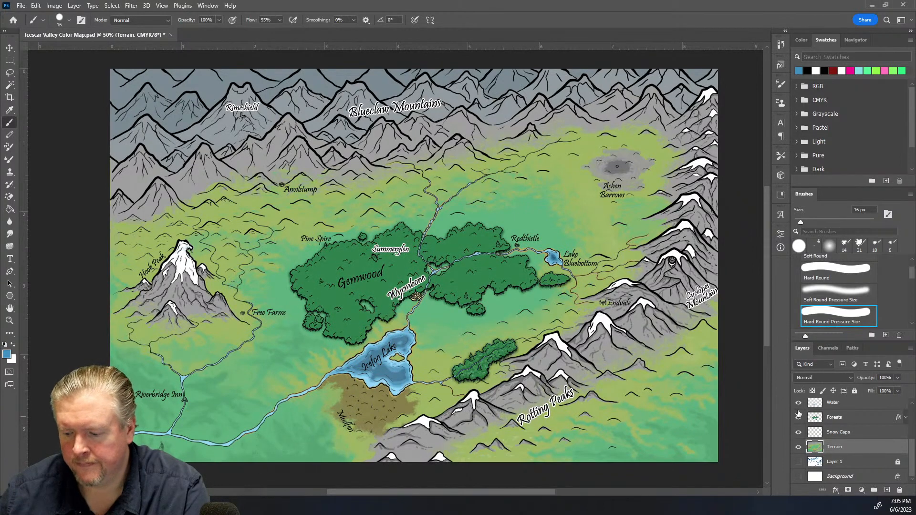
pyautogui.scroll(2, 799, 408)
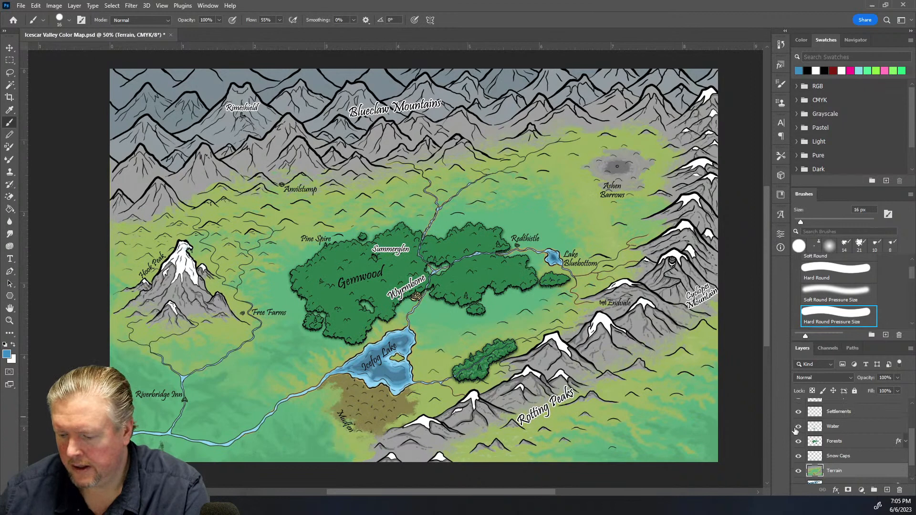
pyautogui.click(798, 427)
pyautogui.click(798, 426)
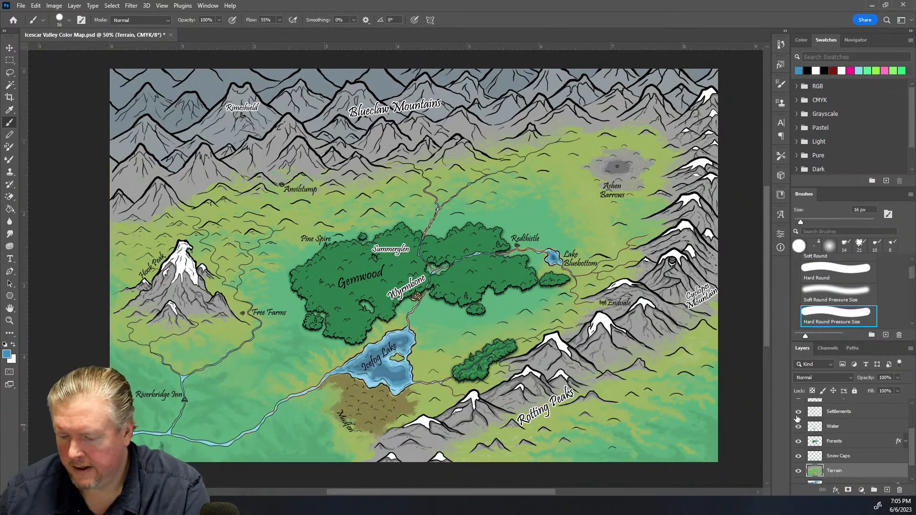
pyautogui.click(797, 413)
pyautogui.click(798, 413)
pyautogui.click(798, 413)
pyautogui.click(797, 414)
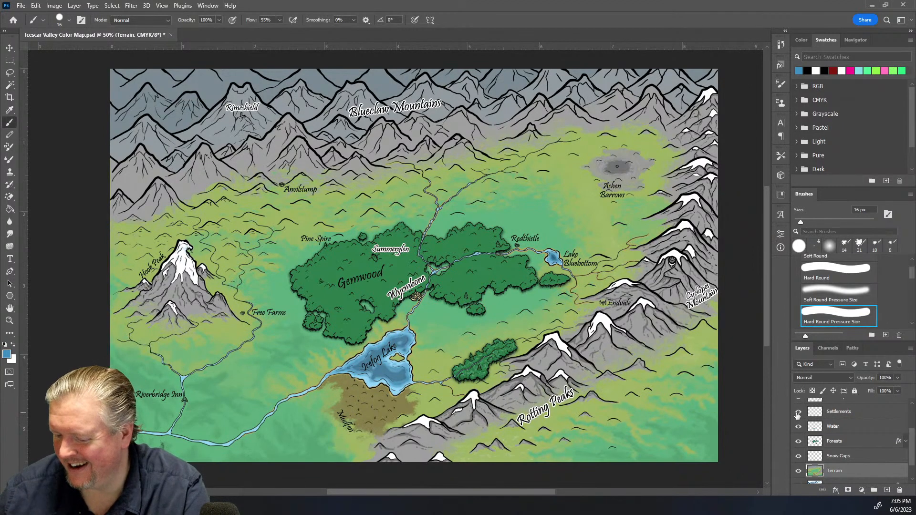
pyautogui.scroll(1, 797, 415)
pyautogui.click(797, 409)
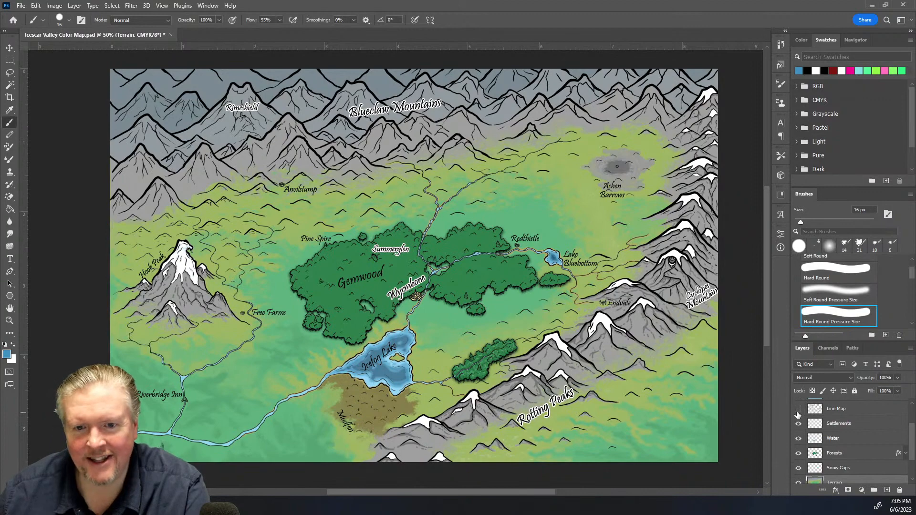
pyautogui.click(798, 409)
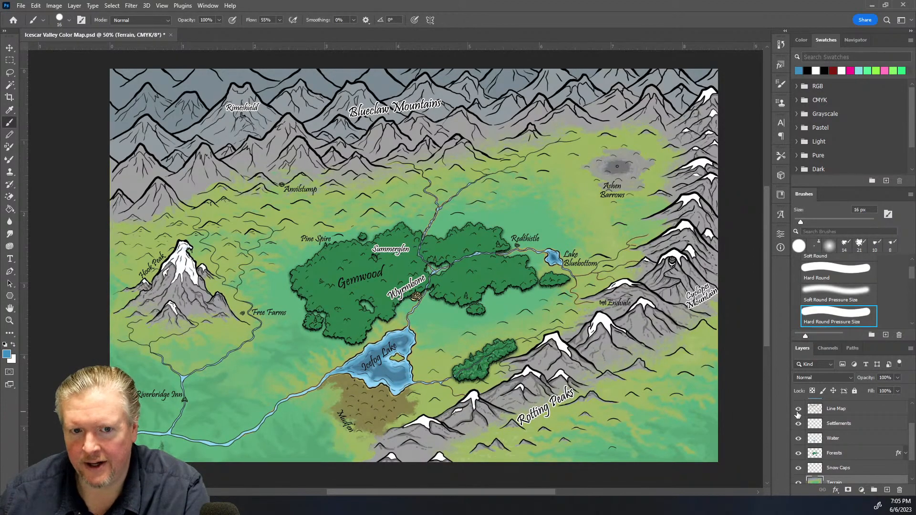
pyautogui.scroll(3, 800, 411)
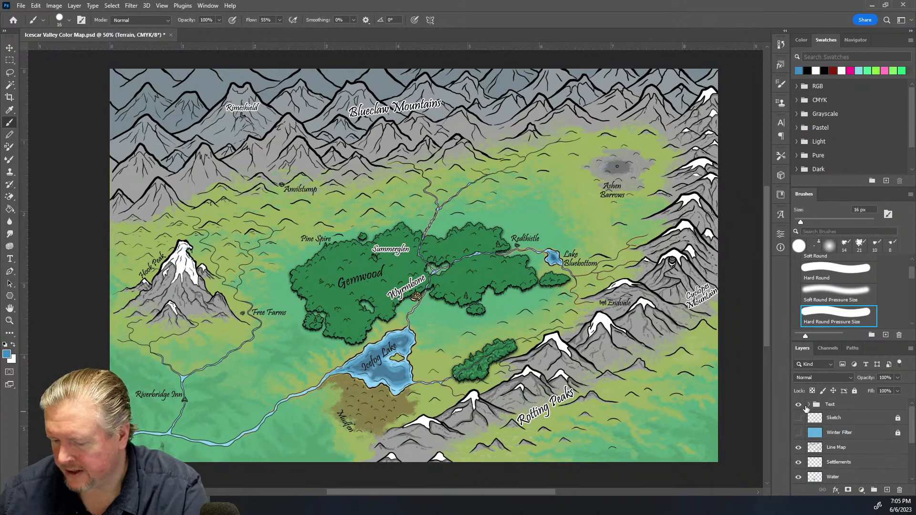
# Open the Text group and apply a white stroke effect to the Redthistle label
pyautogui.click(809, 405)
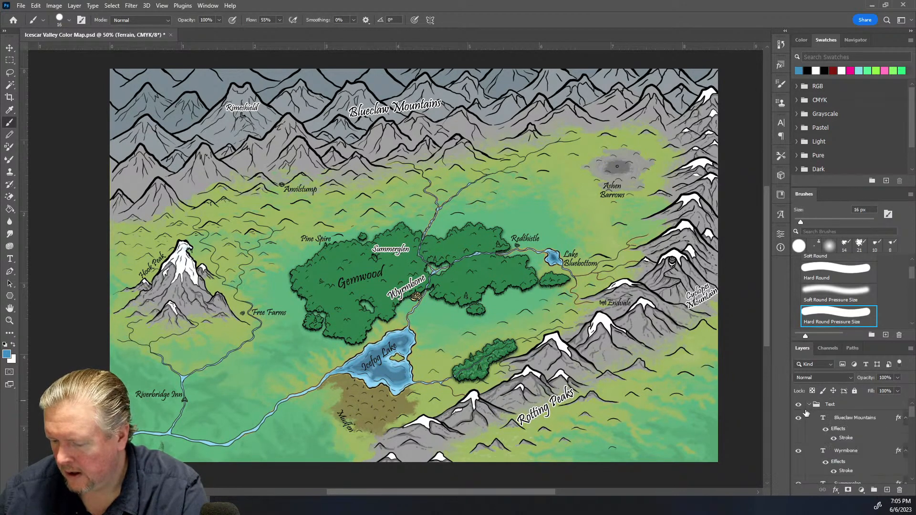
pyautogui.scroll(-5, 881, 422)
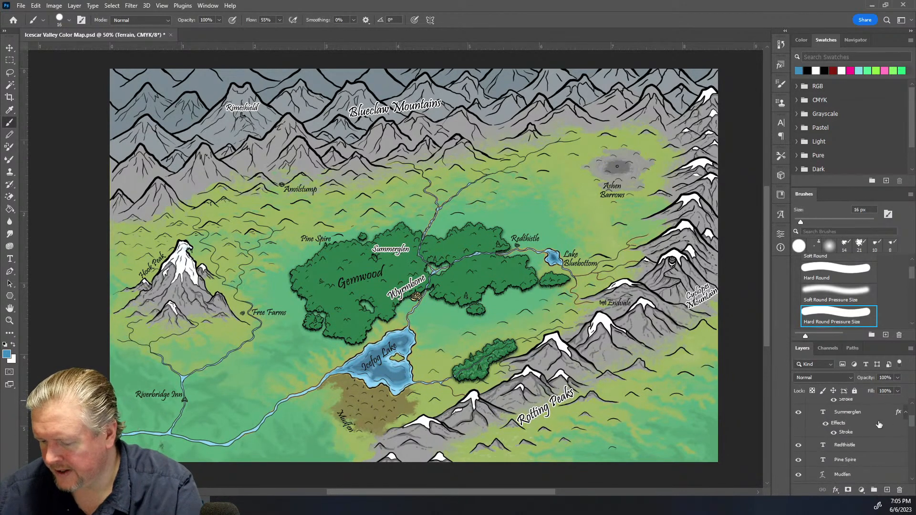
pyautogui.scroll(1, 880, 425)
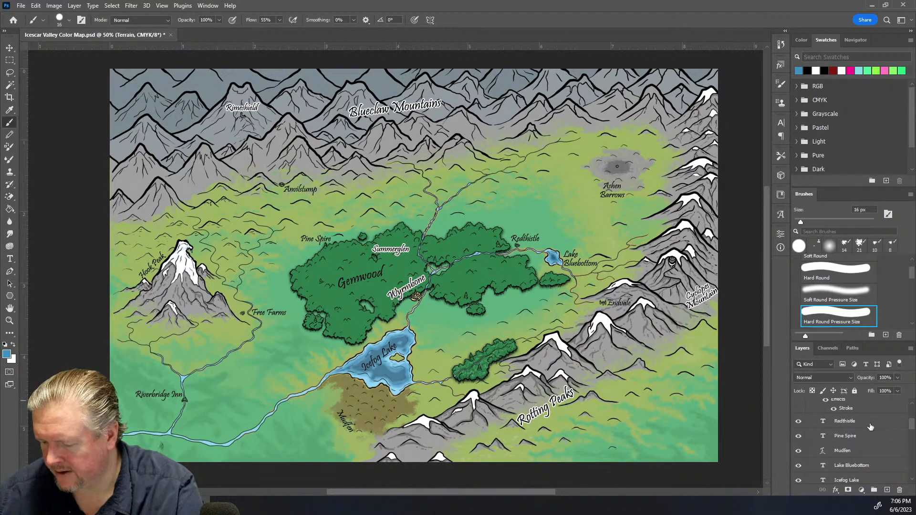
pyautogui.click(870, 426)
pyautogui.press('h')
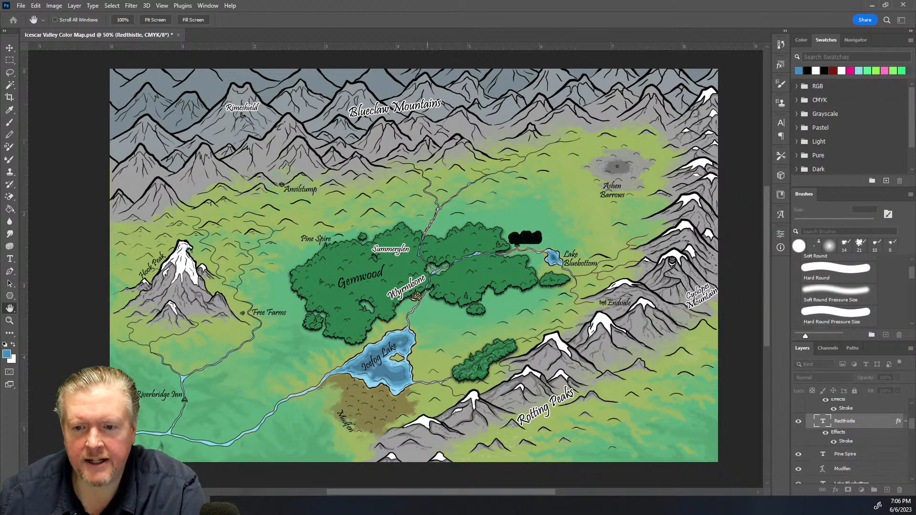
pyautogui.press('i')
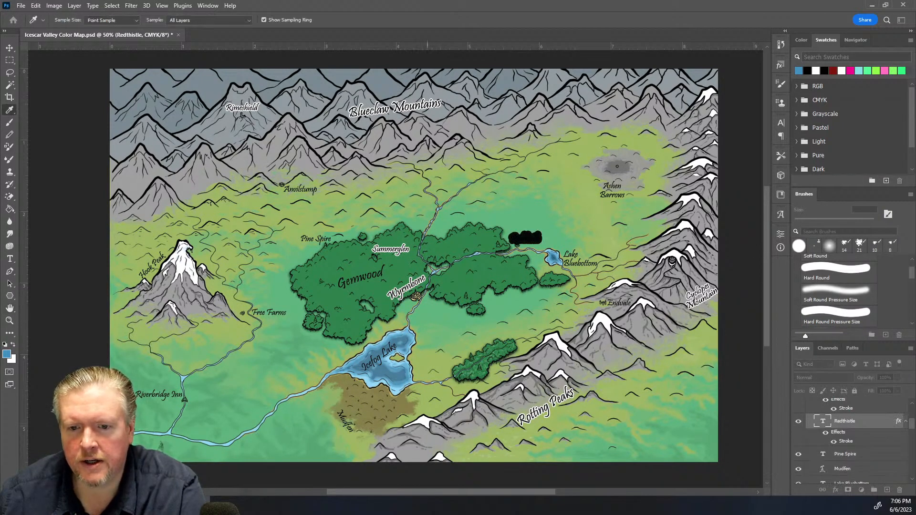
pyautogui.press('h')
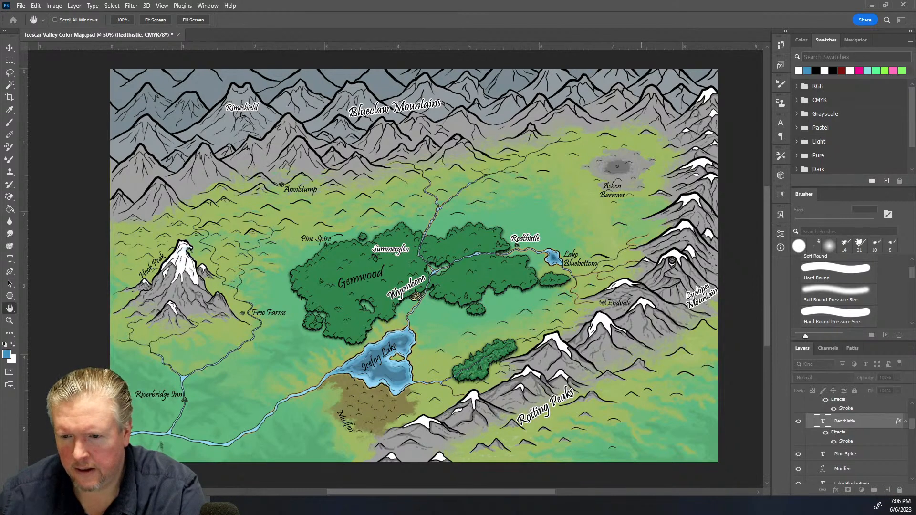
pyautogui.press('Return')
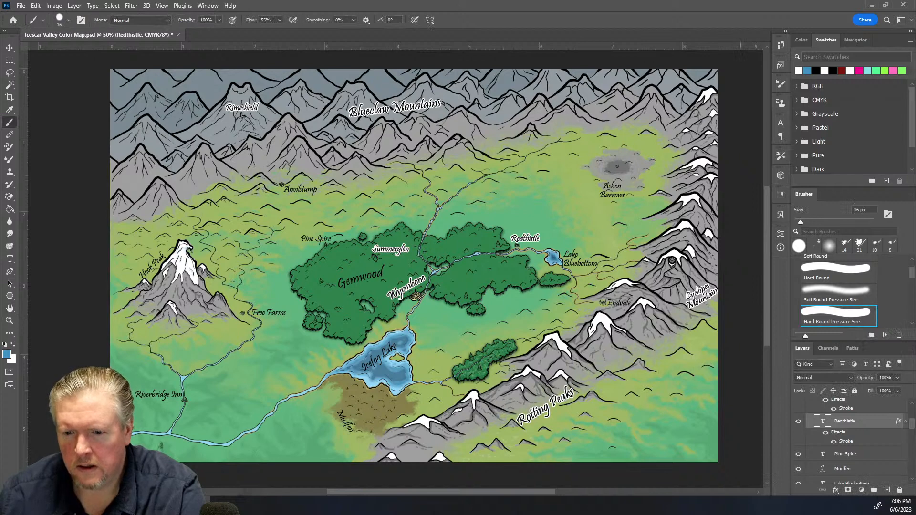
# Open the Summerglen label's stroke effect and confirm its settings
pyautogui.scroll(1, 853, 479)
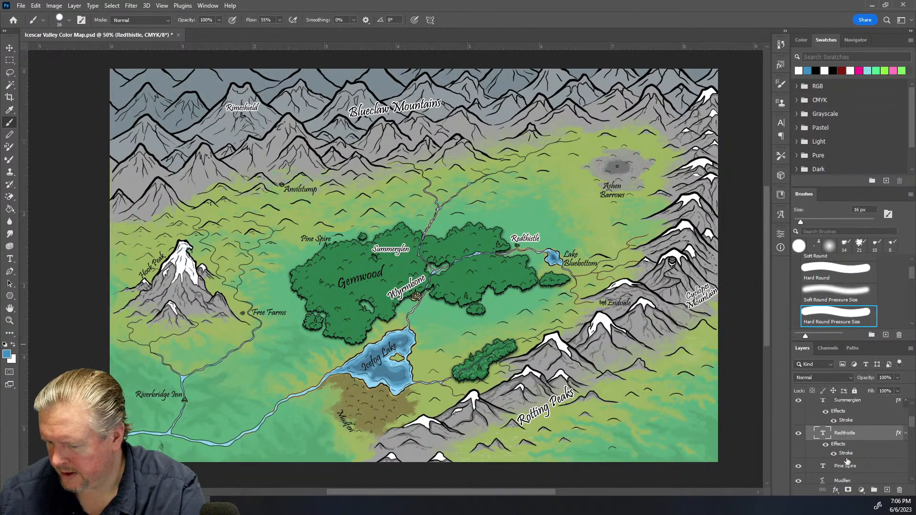
pyautogui.doubleClick(847, 426)
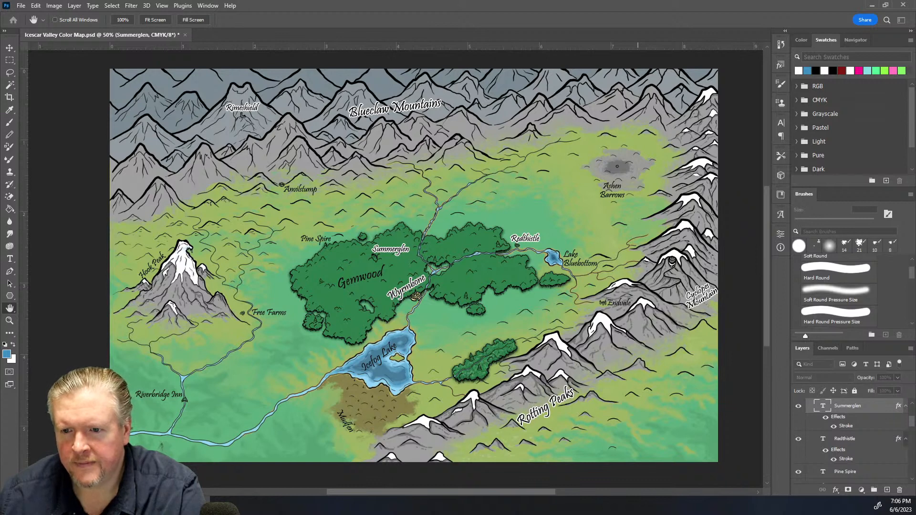
pyautogui.press('Return')
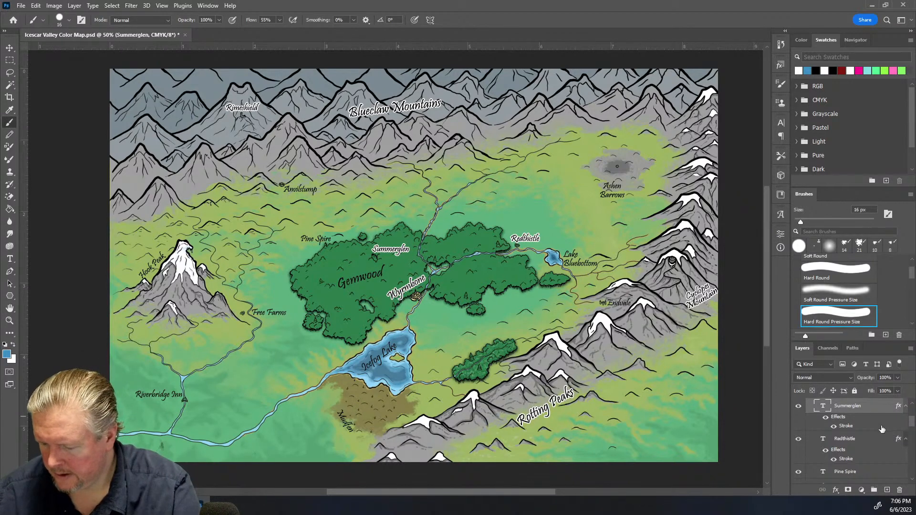
# Apply the white stroke effect to the Pine Spire label
pyautogui.scroll(-1, 882, 429)
pyautogui.scroll(-1, 865, 441)
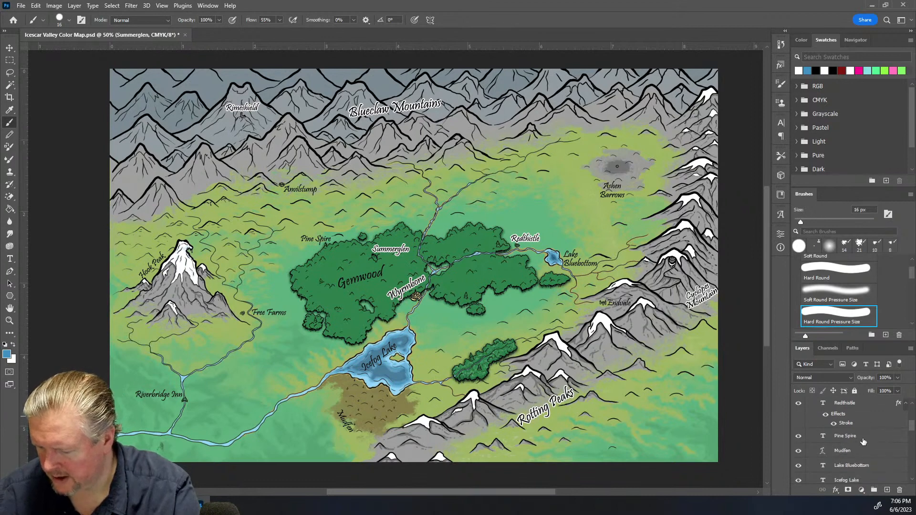
pyautogui.click(864, 441)
pyautogui.press('h')
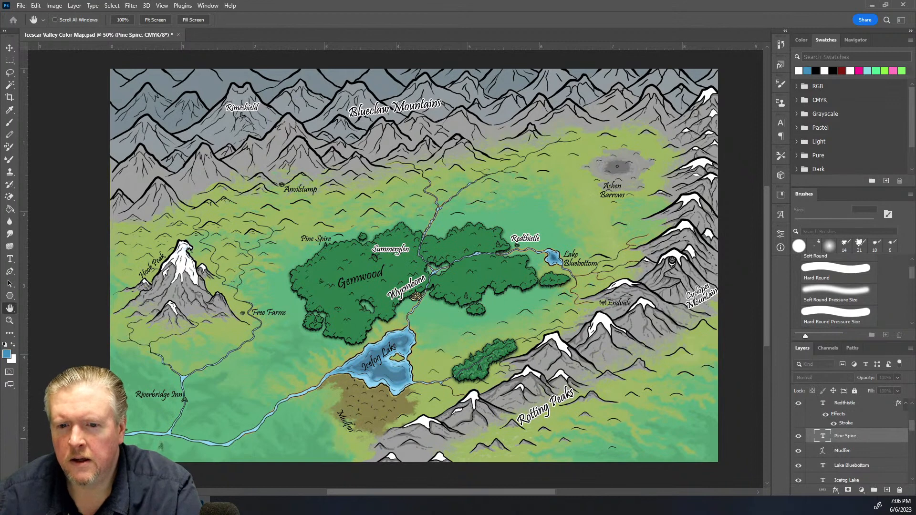
pyautogui.click(429, 286)
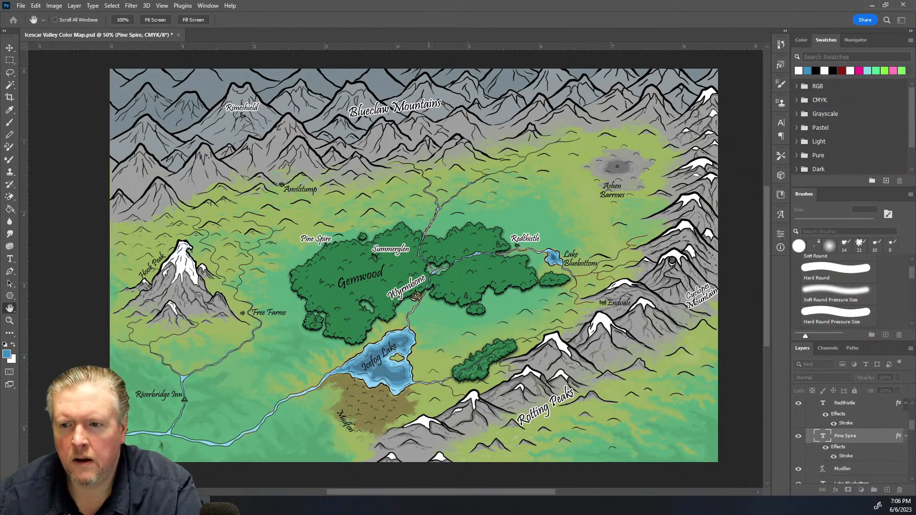
pyautogui.press('b')
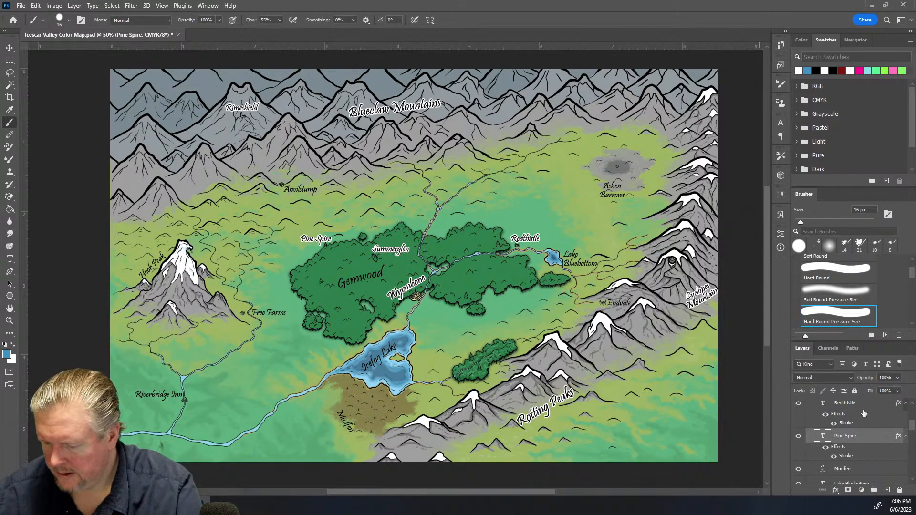
# Apply the white stroke effect to the Mudfen label
pyautogui.scroll(-1, 864, 414)
pyautogui.click(864, 457)
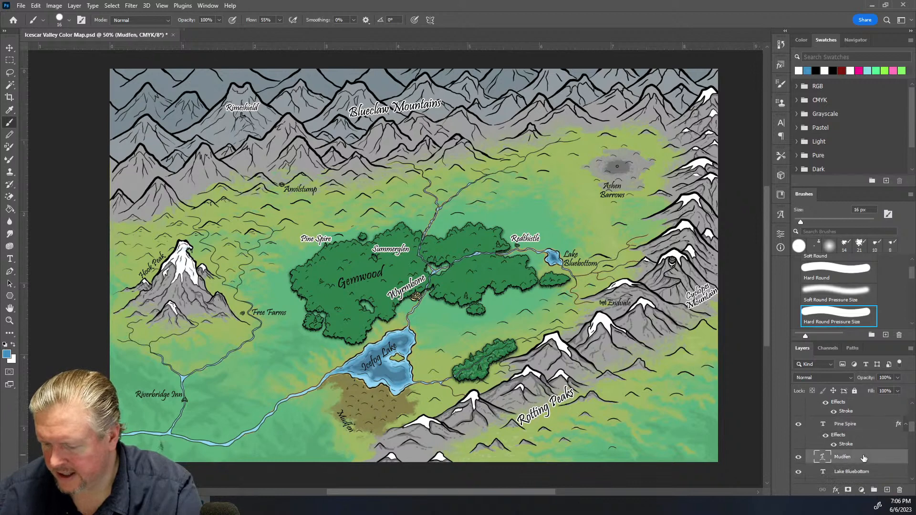
pyautogui.press('h')
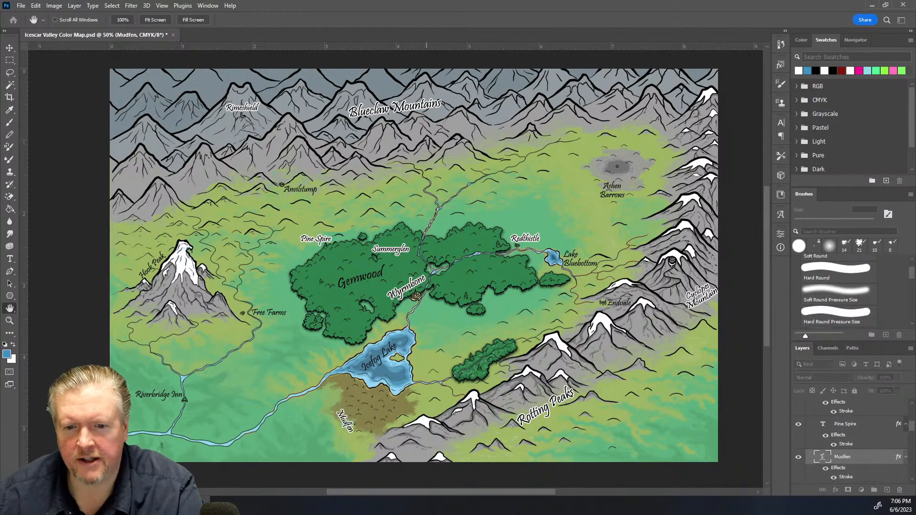
pyautogui.press('Return')
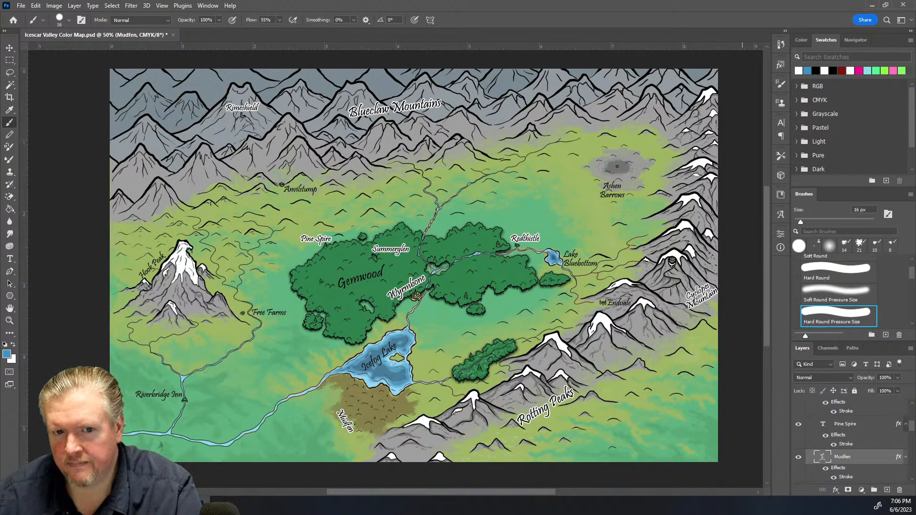
# Apply the white stroke effect to the Lake Bluebottom label
pyautogui.scroll(-2, 845, 454)
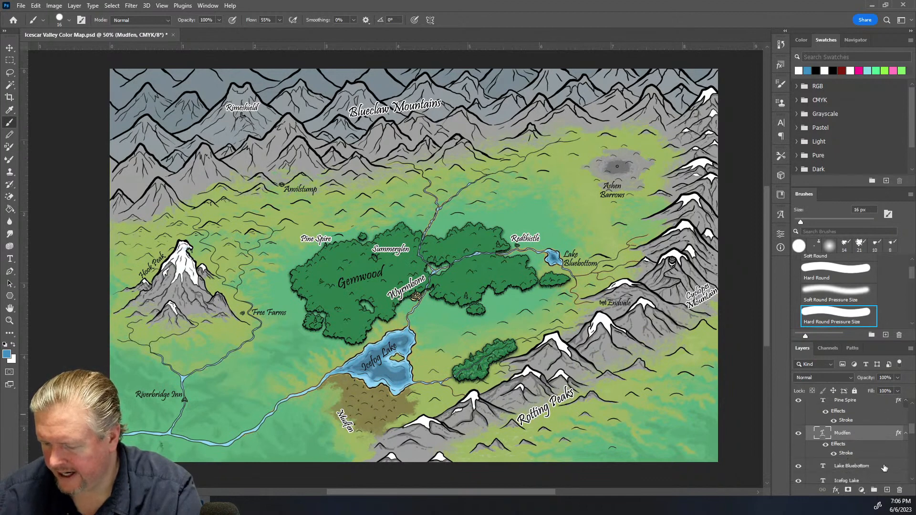
pyautogui.click(884, 468)
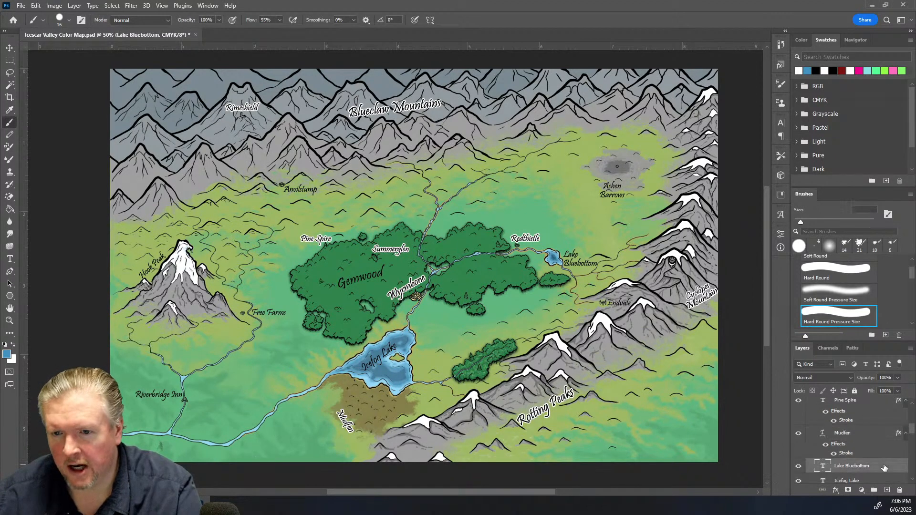
pyautogui.press('h')
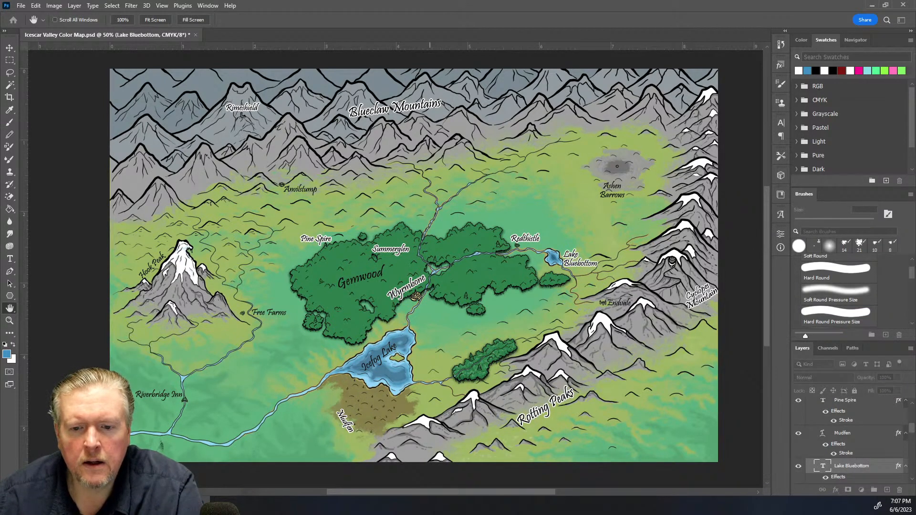
pyautogui.press('b')
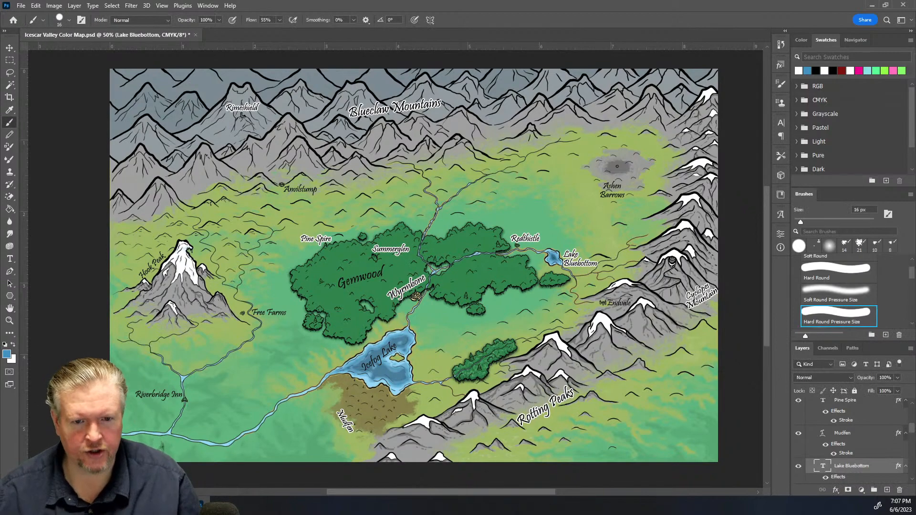
# Apply an outer glow effect to the Gemwood label
pyautogui.hotkey('ctrl', '+')
pyautogui.hotkey('ctrl', '+')
pyautogui.hotkey('ctrl', '+')
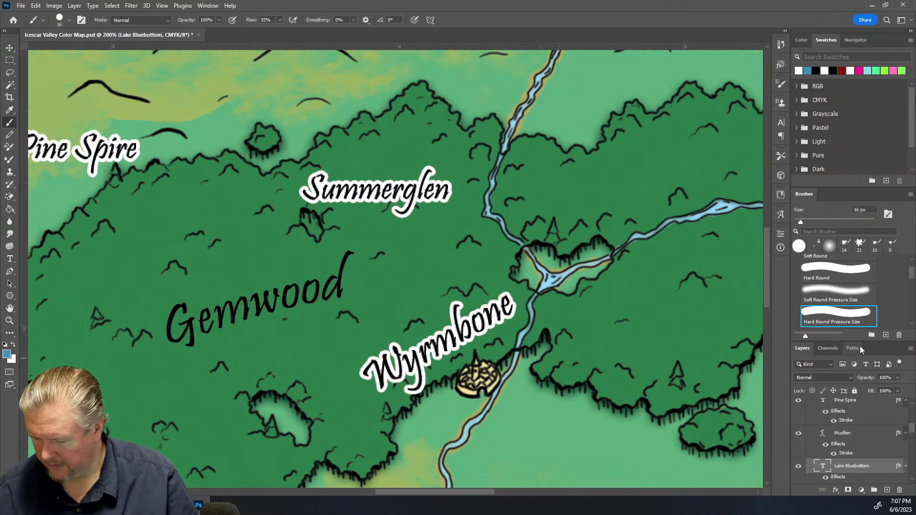
pyautogui.scroll(-1, 883, 487)
pyautogui.scroll(-5, 850, 448)
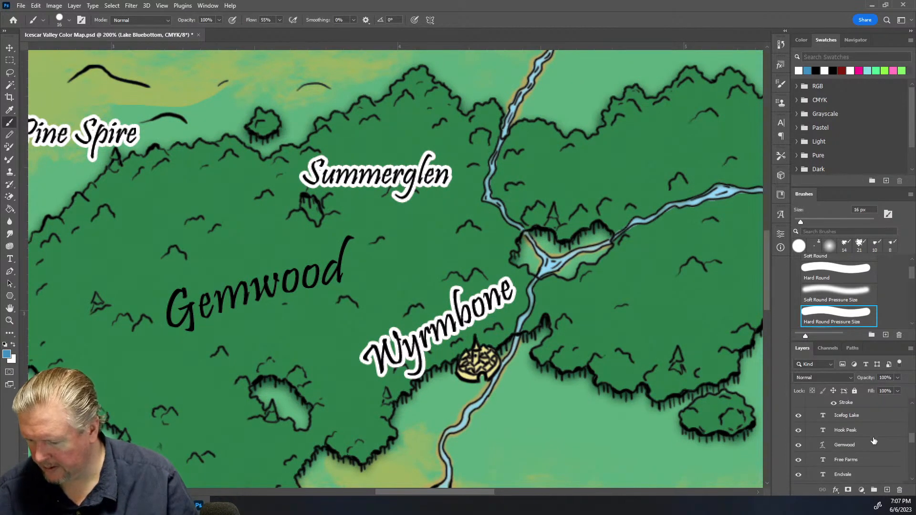
pyautogui.click(869, 450)
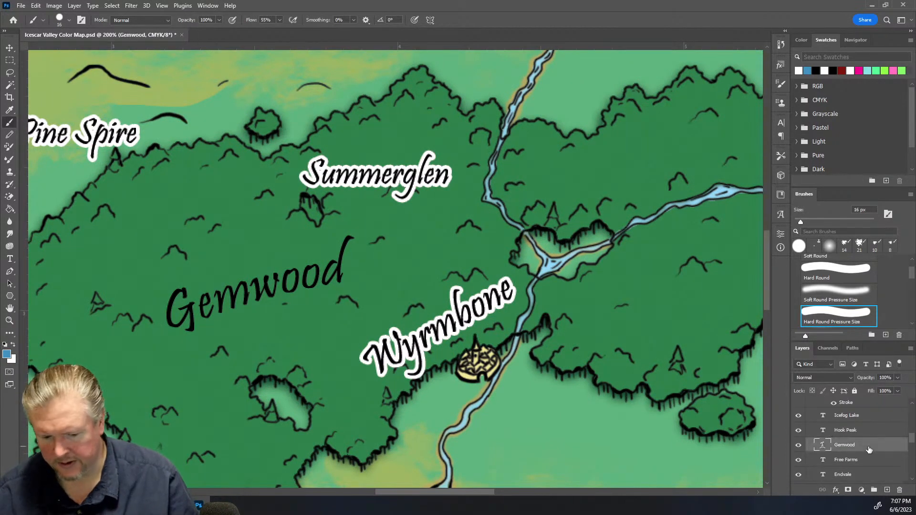
pyautogui.press('h')
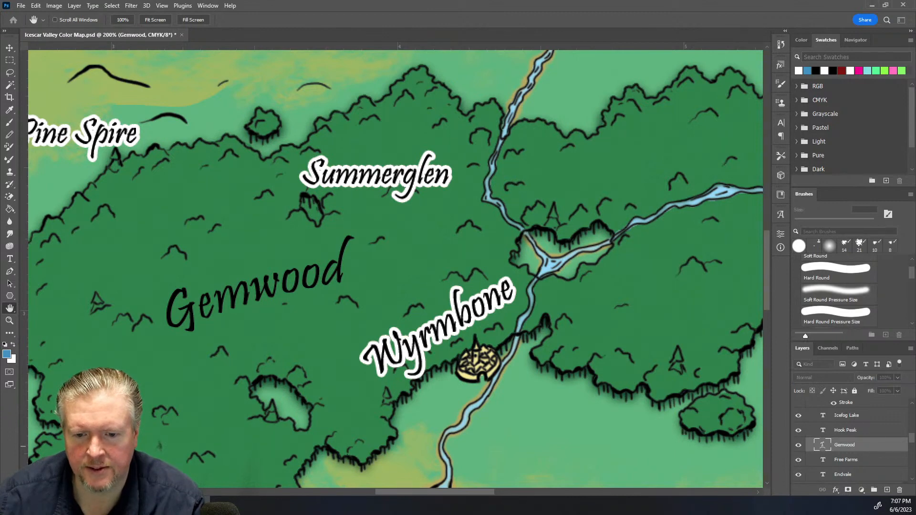
pyautogui.click(428, 296)
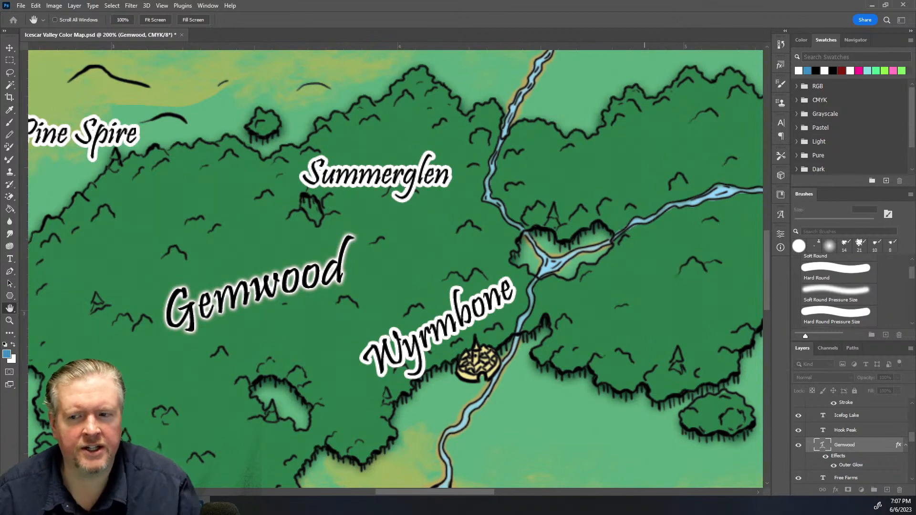
pyautogui.press('b')
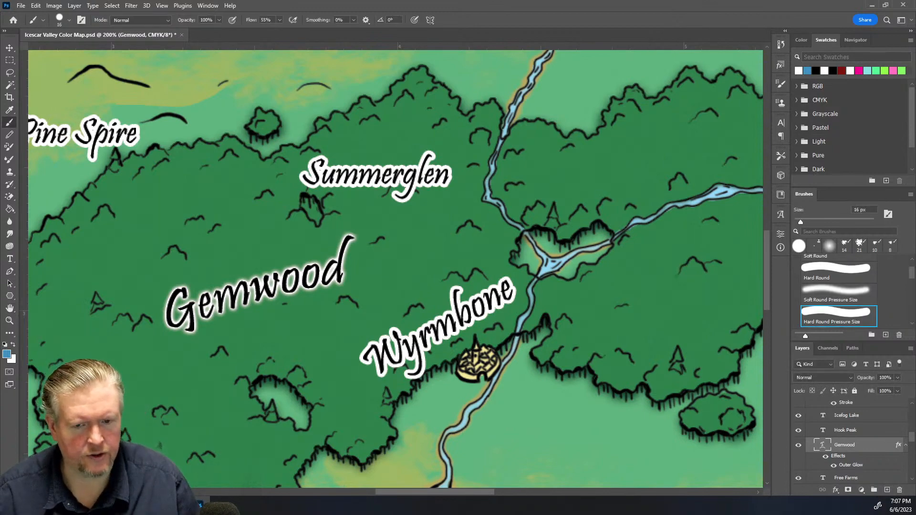
# Compare the Gemwood label's outer glow at the full-map view and zoomed in on the forest
pyautogui.hotkey('ctrl', '-')
pyautogui.hotkey('ctrl', '-')
pyautogui.hotkey('ctrl', '-')
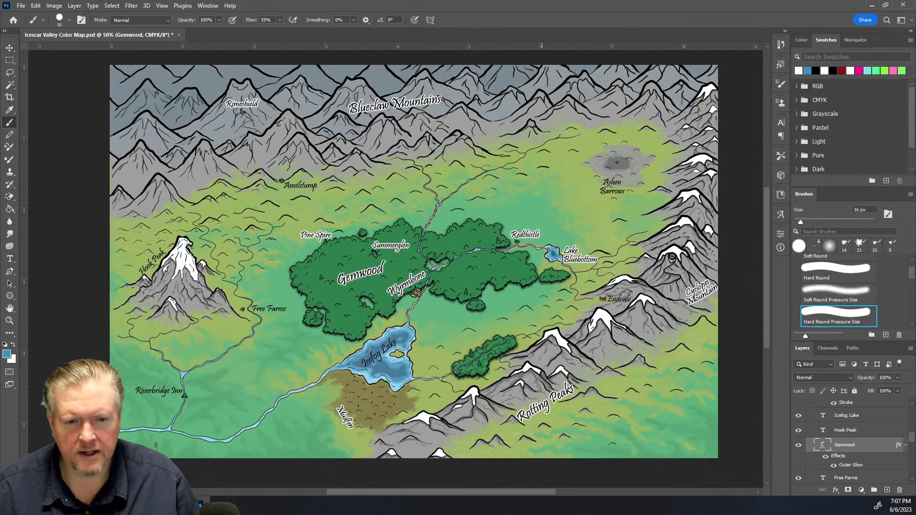
pyautogui.hotkey('ctrl', '+')
pyautogui.hotkey('ctrl', '+')
pyautogui.hotkey('ctrl', '+')
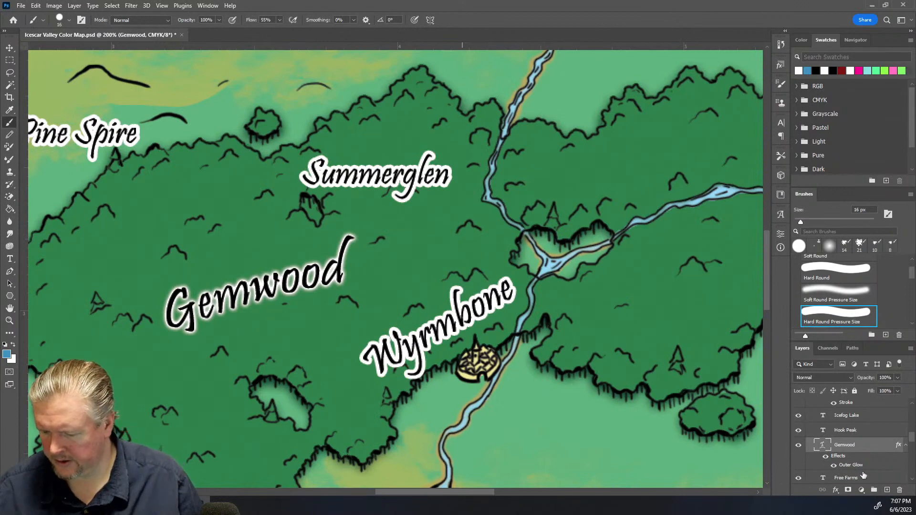
pyautogui.press('space')
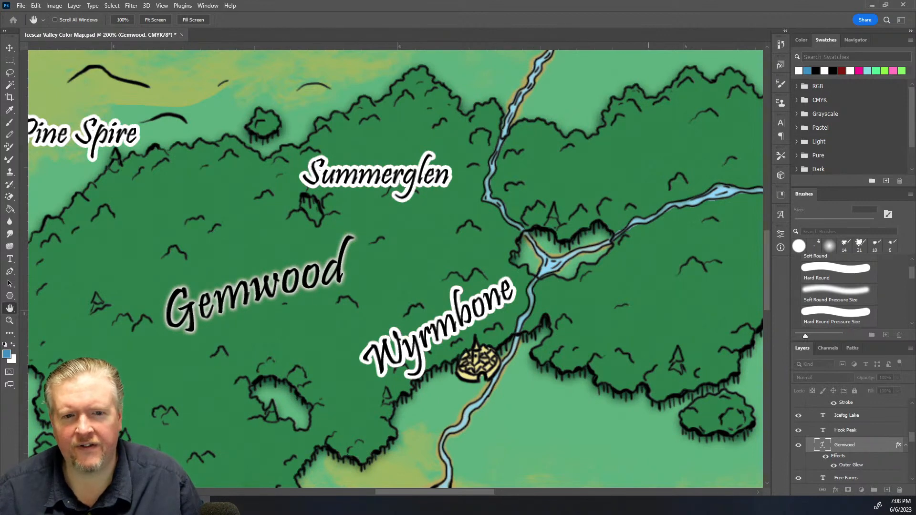
pyautogui.press('b')
pyautogui.hotkey('ctrl', '-')
pyautogui.hotkey('ctrl', '-')
pyautogui.hotkey('ctrl', '-')
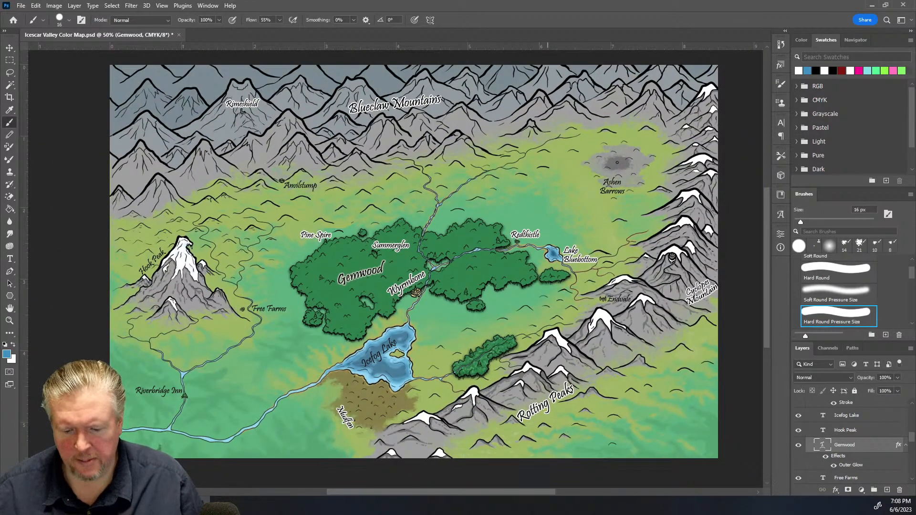
pyautogui.hotkey('ctrl', '+')
pyautogui.hotkey('ctrl', '+')
pyautogui.hotkey('ctrl', '+')
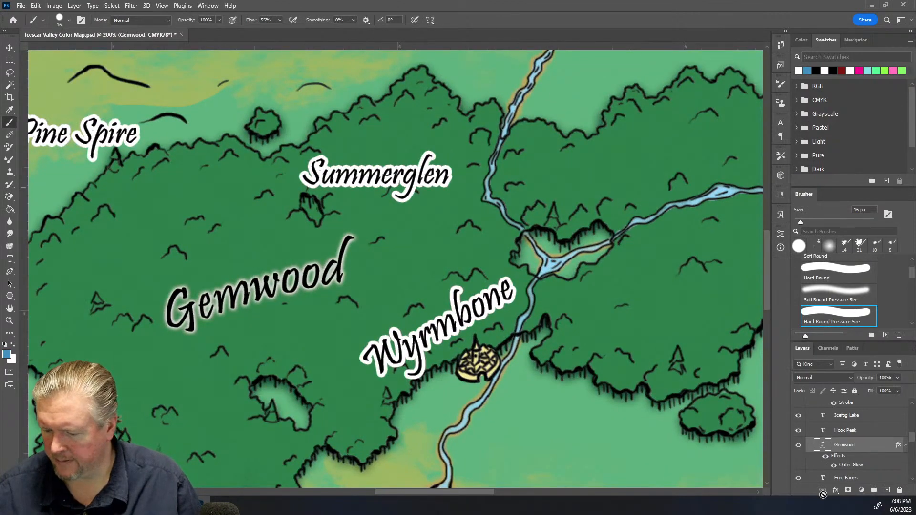
pyautogui.press('h')
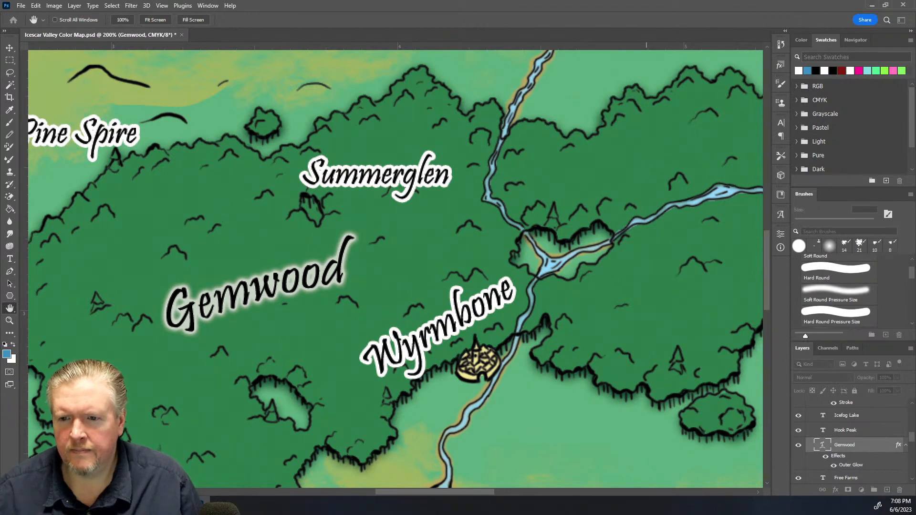
pyautogui.press('b')
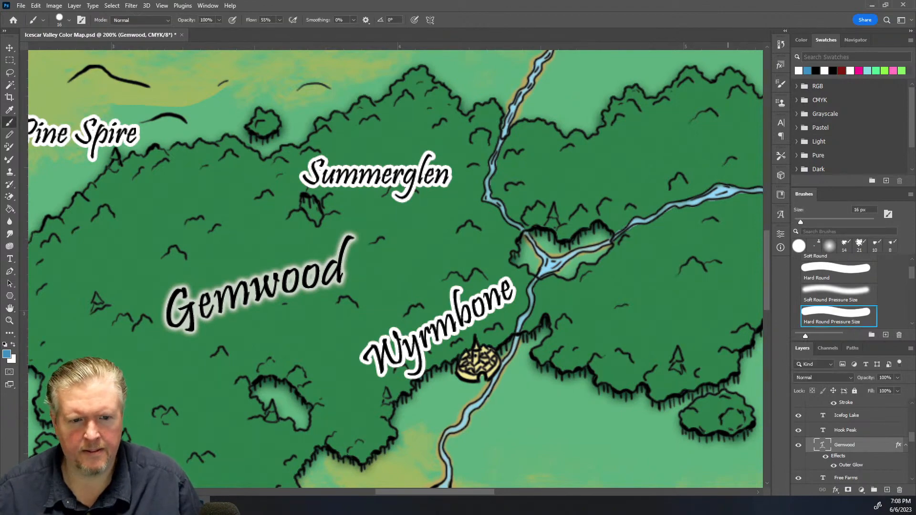
pyautogui.hotkey('ctrl', '-')
pyautogui.hotkey('ctrl', '-')
pyautogui.hotkey('ctrl', '-')
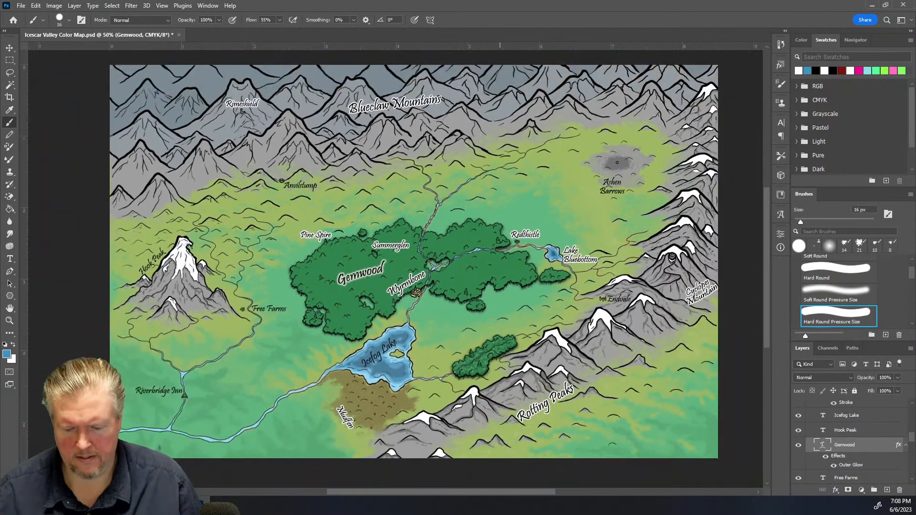
pyautogui.hotkey('ctrl', '+')
pyautogui.hotkey('ctrl', '+')
pyautogui.hotkey('ctrl', '+')
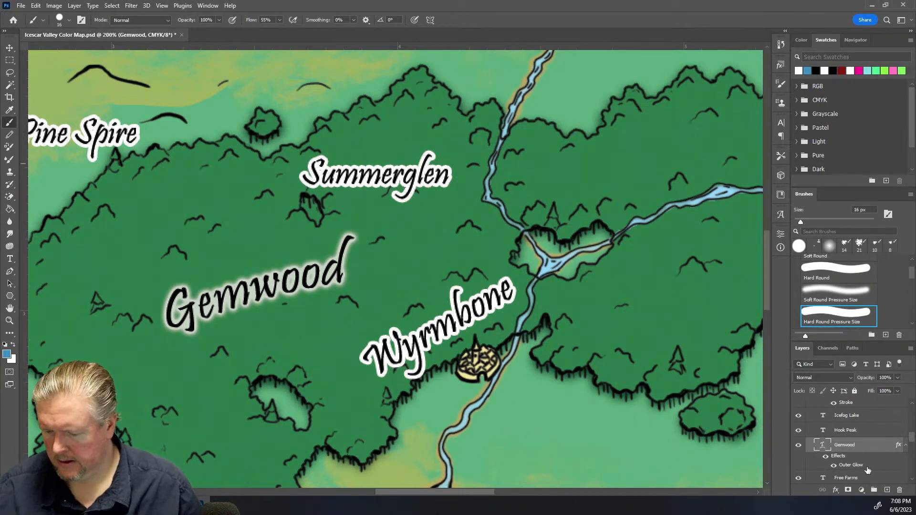
pyautogui.press('h')
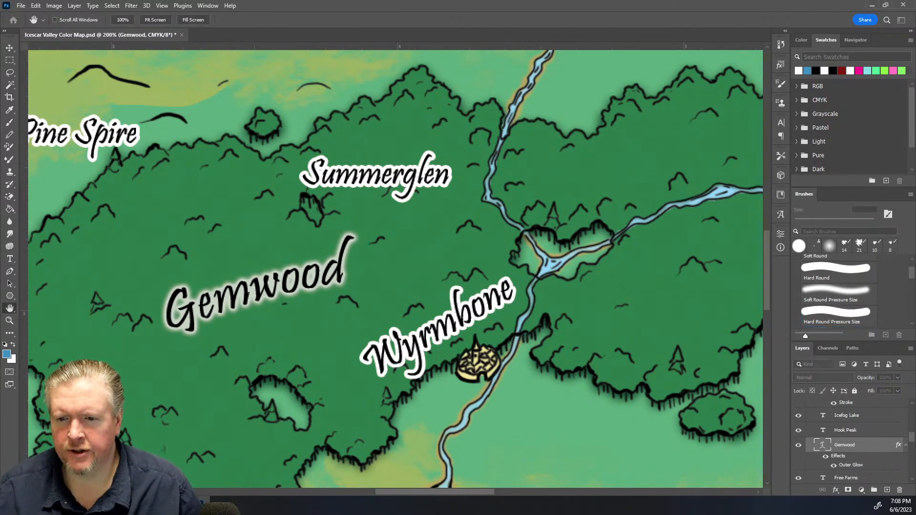
pyautogui.moveTo(633, 191); pyautogui.dragTo(645, 191)
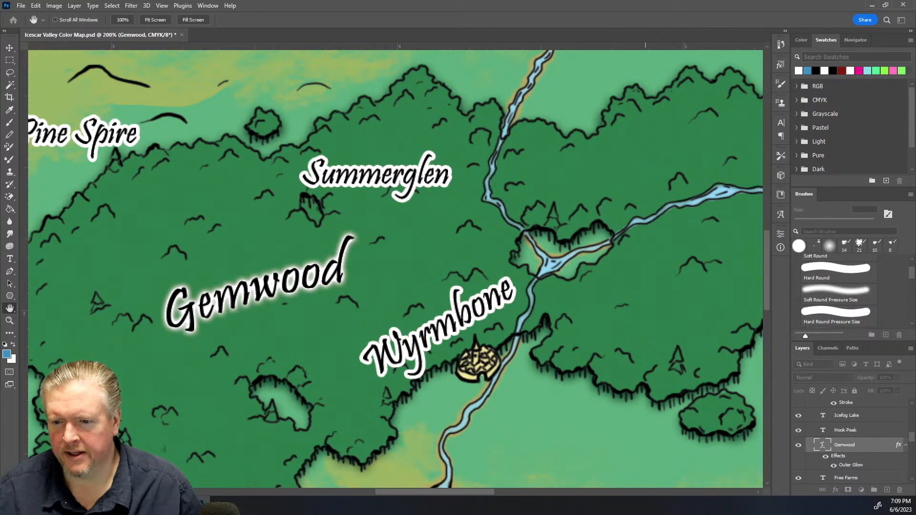
pyautogui.moveTo(646, 191); pyautogui.dragTo(644, 191)
pyautogui.click(759, 143)
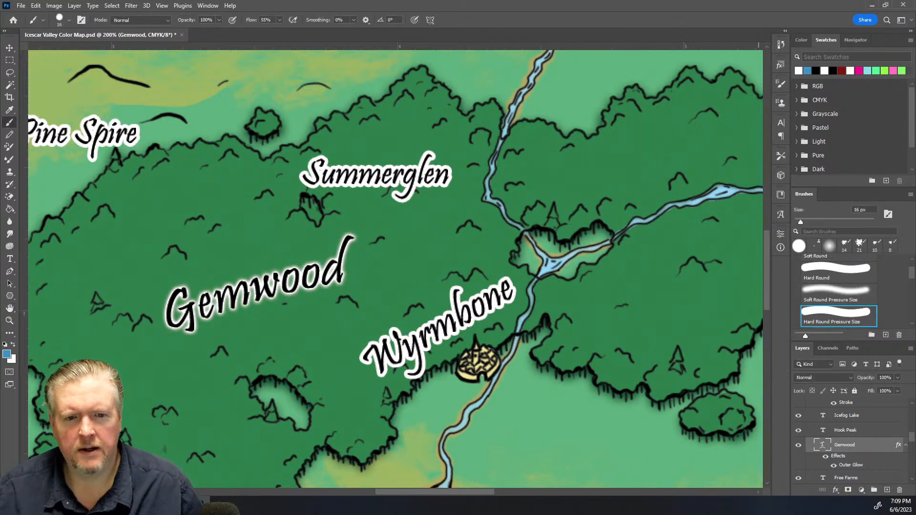
pyautogui.hotkey('ctrl', '-')
pyautogui.hotkey('ctrl', '-')
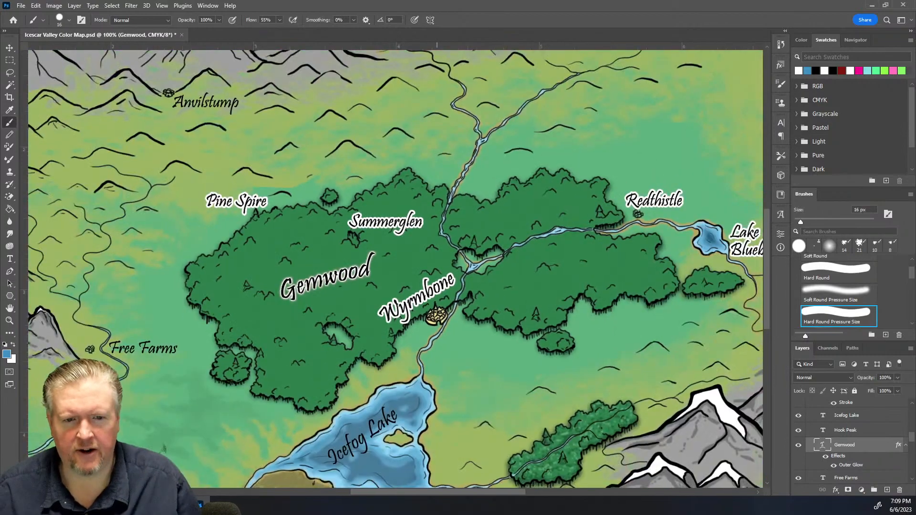
pyautogui.hotkey('ctrl', '-')
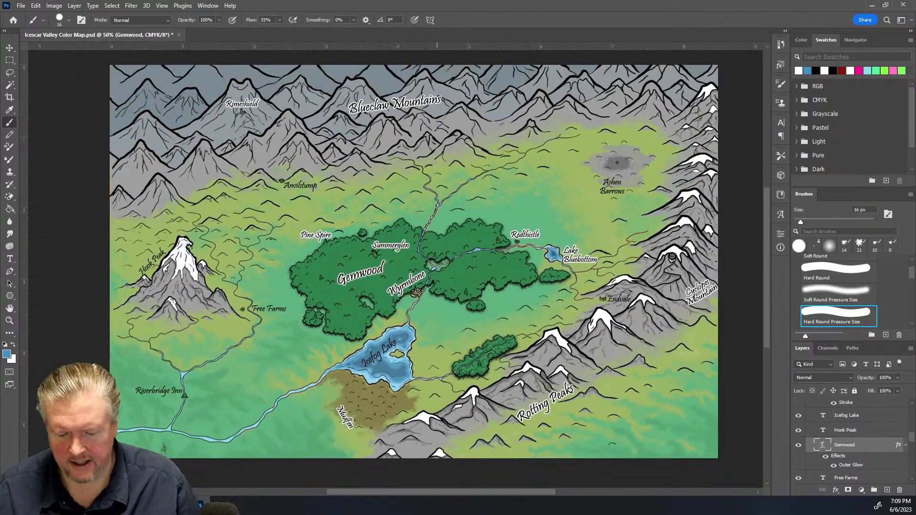
pyautogui.hotkey('ctrl', '+')
pyautogui.hotkey('ctrl', '+')
pyautogui.hotkey('ctrl', '+')
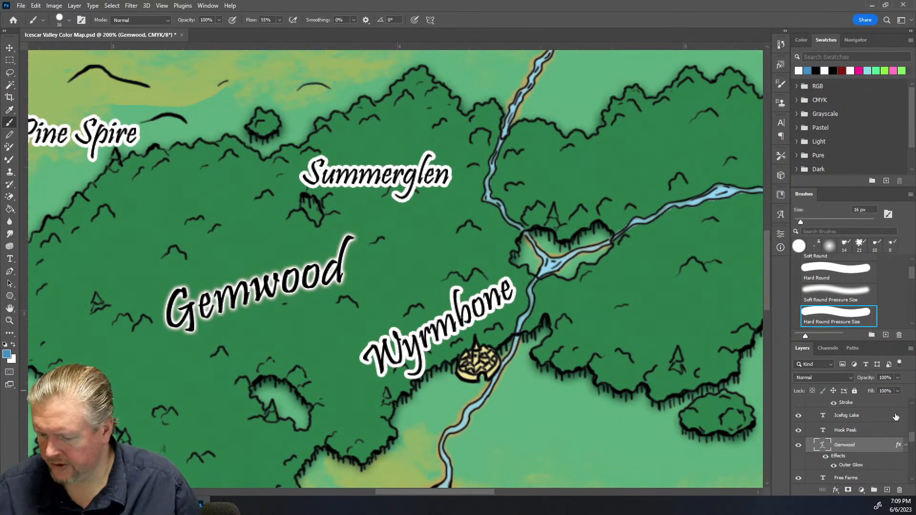
# Apply the outer glow effect to the Blueclaw Mountains label
pyautogui.scroll(3, 894, 419)
pyautogui.scroll(5, 878, 425)
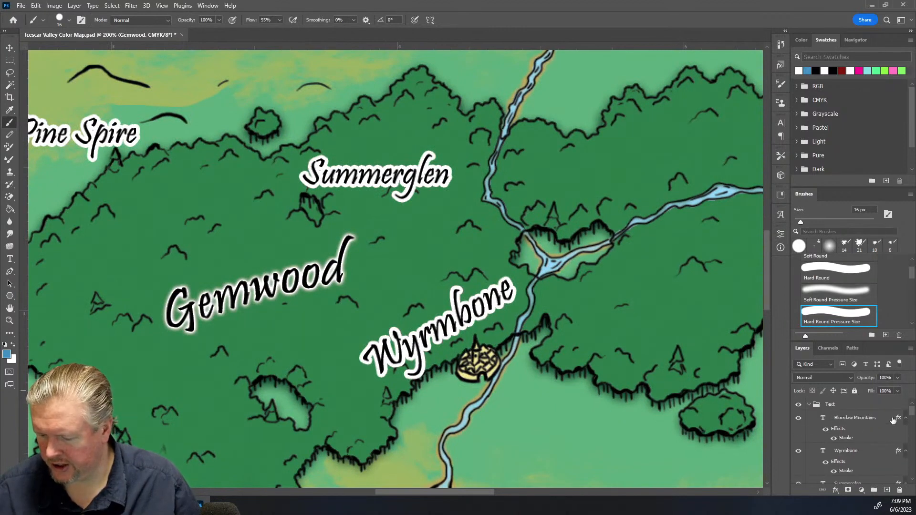
pyautogui.click(856, 435)
pyautogui.press('h')
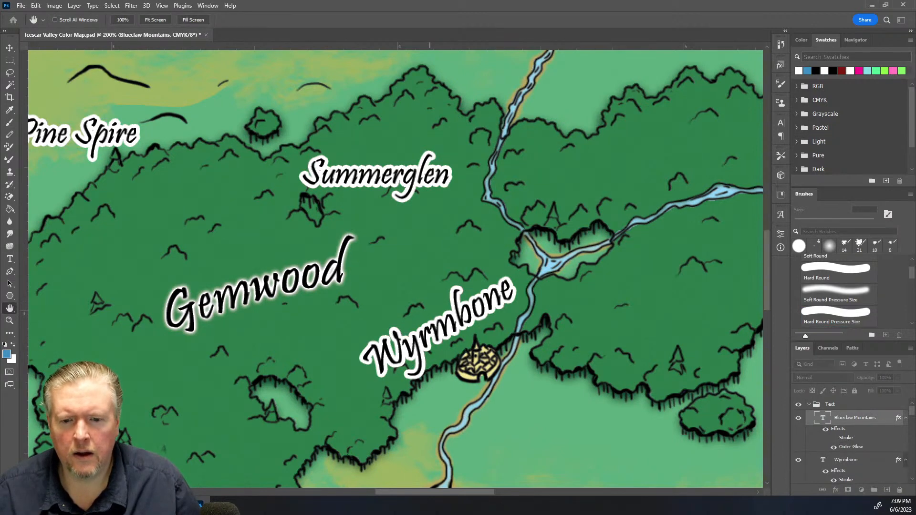
pyautogui.press('b')
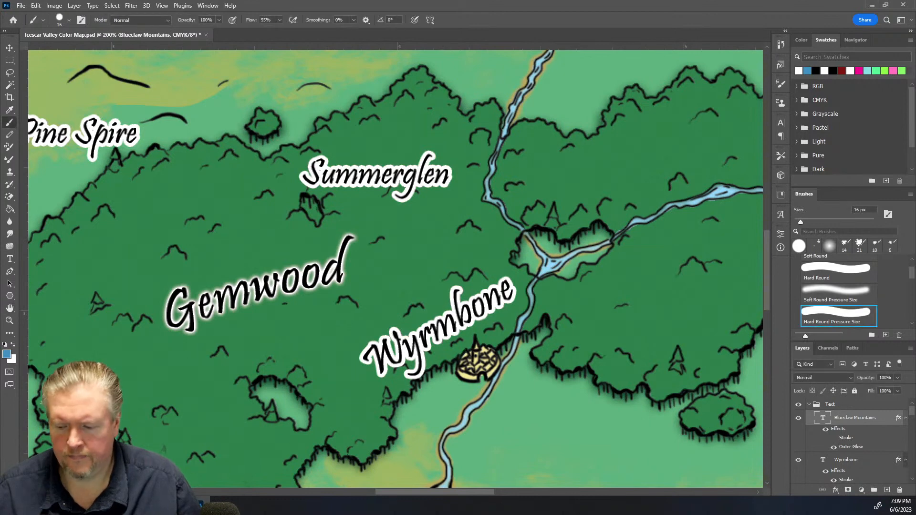
# Apply the outer glow effect to the Wyrmbone label
pyautogui.scroll(-1, 852, 467)
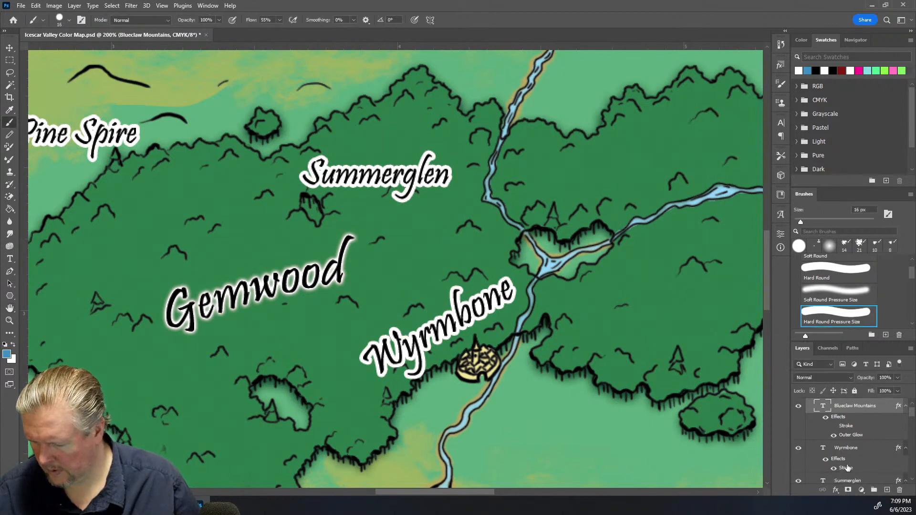
pyautogui.click(852, 451)
pyautogui.press('h')
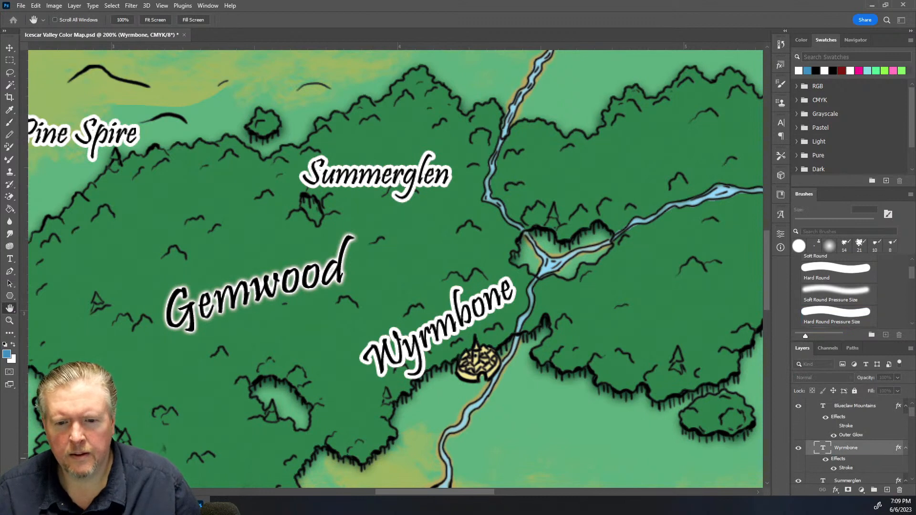
pyautogui.click(428, 459)
pyautogui.click(430, 367)
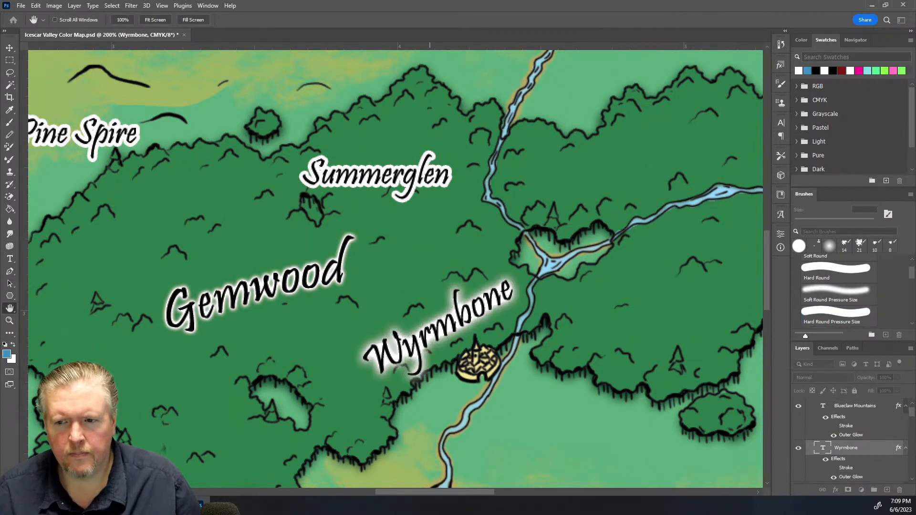
pyautogui.press('b')
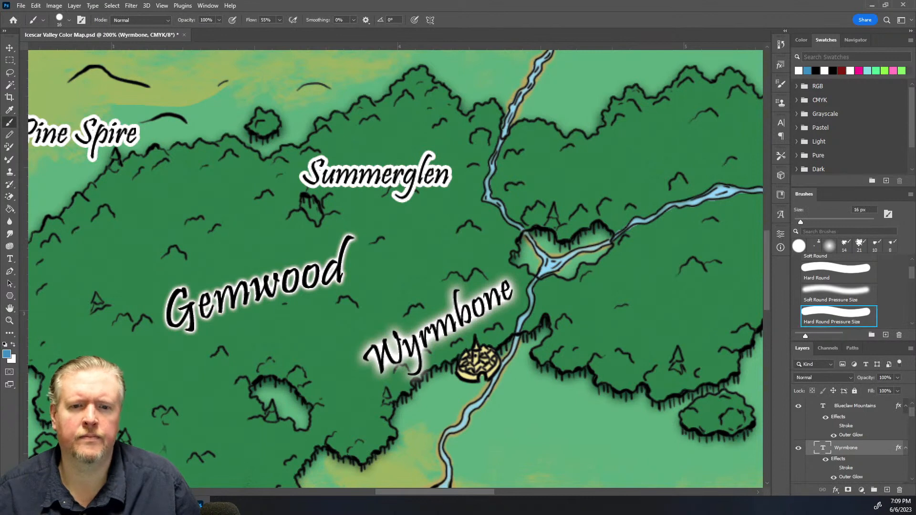
# Apply the outer glow effect to the Summerglen label
pyautogui.scroll(-2, 877, 445)
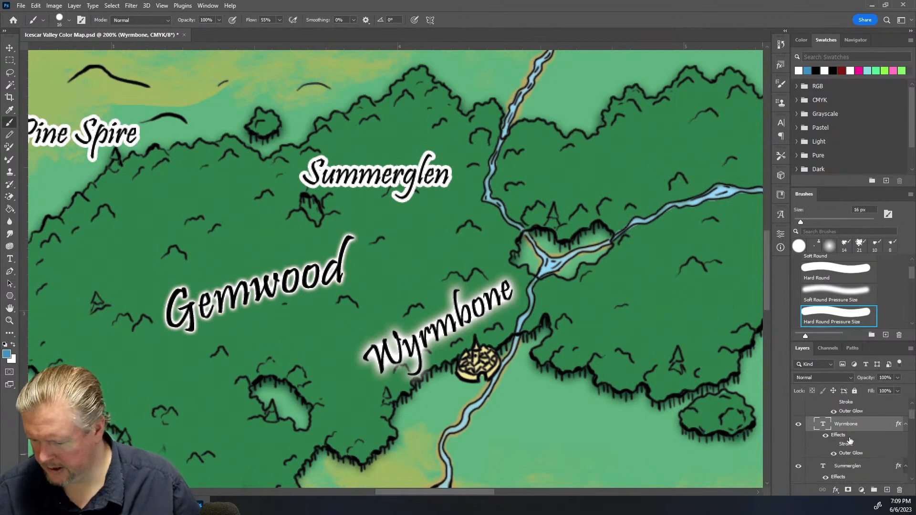
pyautogui.click(877, 444)
pyautogui.press('h')
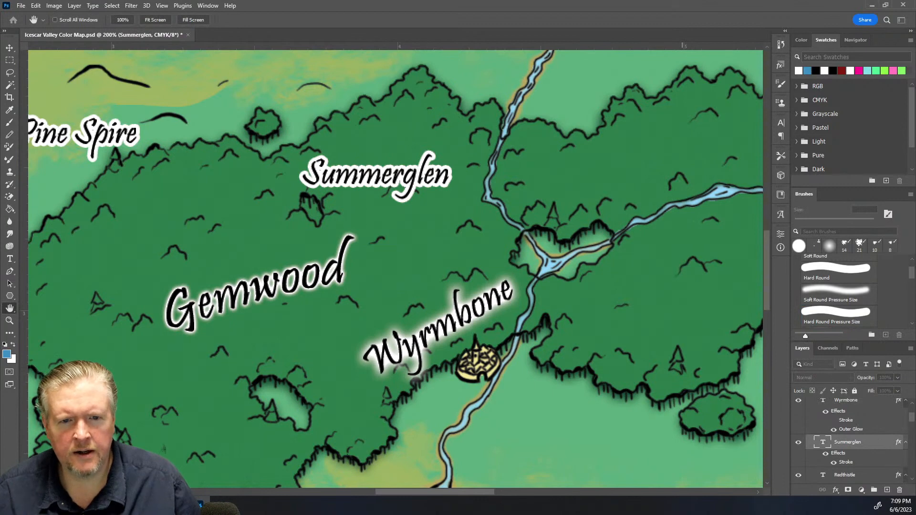
pyautogui.click(428, 229)
pyautogui.click(428, 306)
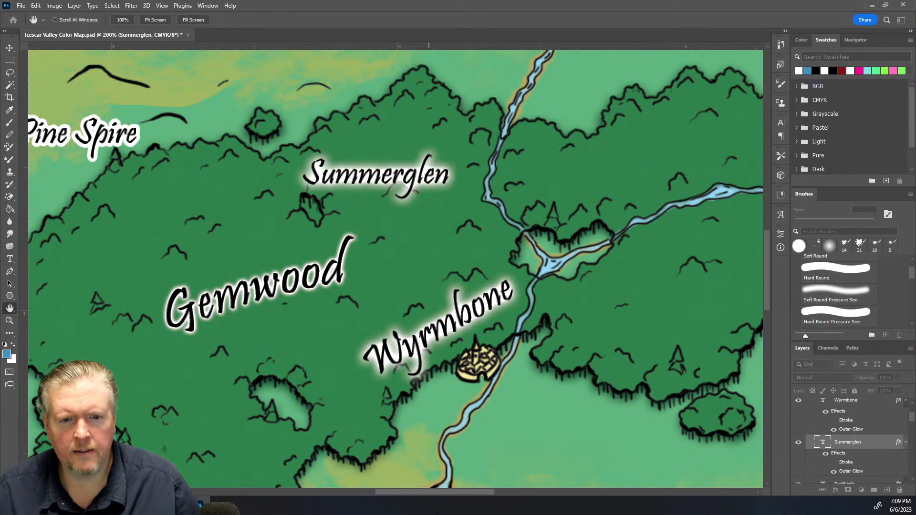
pyautogui.press('b')
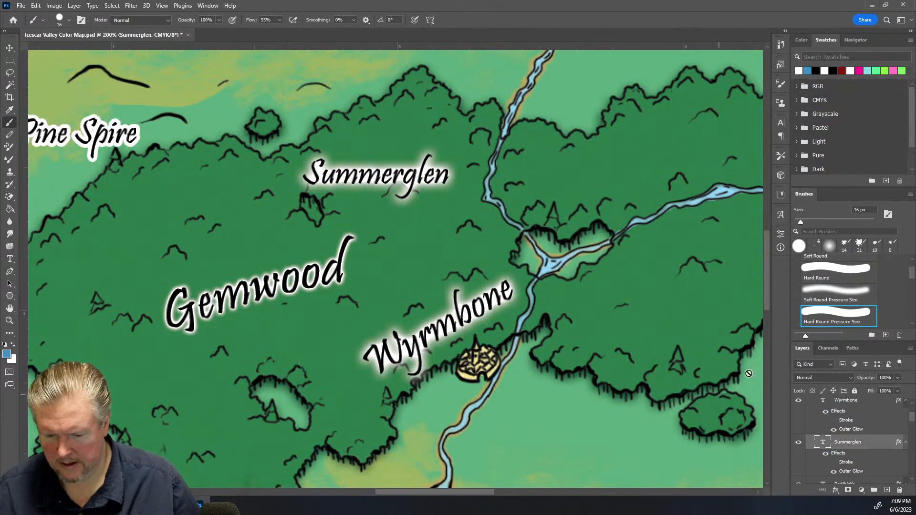
# Apply the outer glow effect to the Redthistle label
pyautogui.scroll(-5, 857, 433)
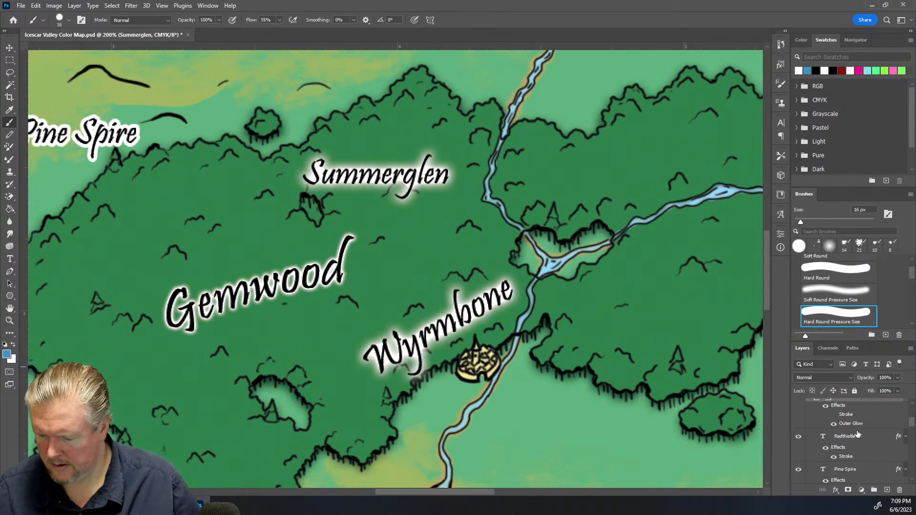
pyautogui.click(872, 442)
pyautogui.press('h')
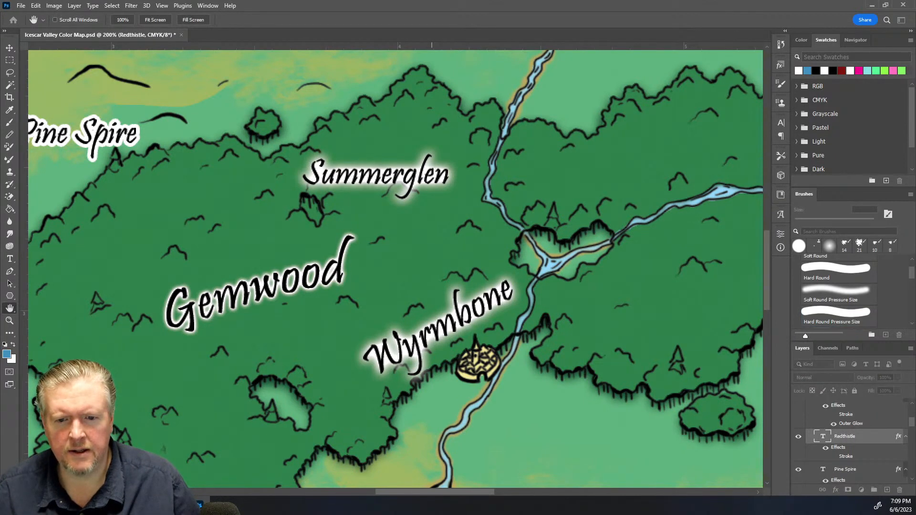
pyautogui.click(428, 313)
pyautogui.press('b')
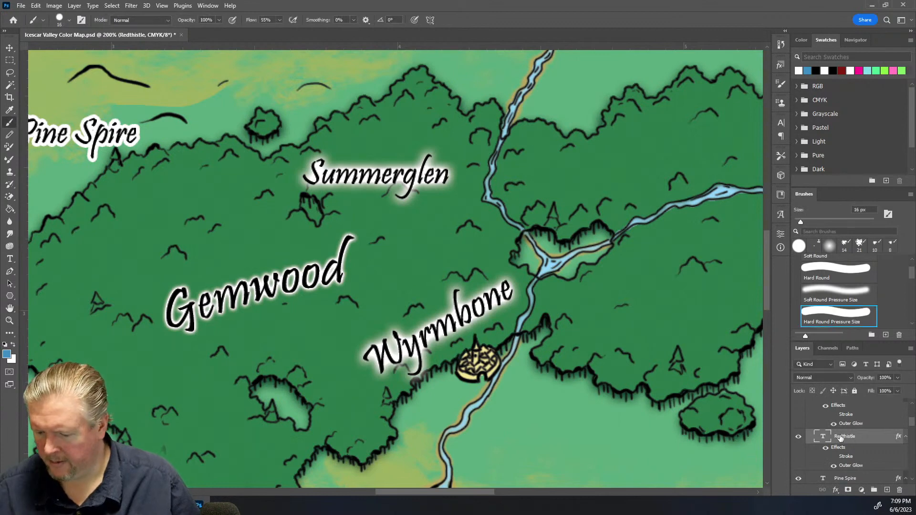
# Collapse the Text group and apply an outer glow effect to the whole group
pyautogui.scroll(5, 827, 430)
pyautogui.click(809, 405)
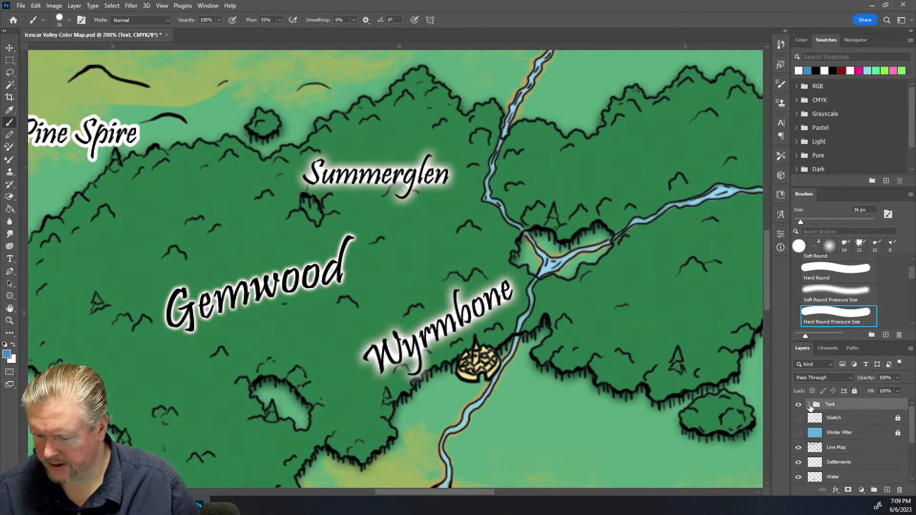
pyautogui.press('space')
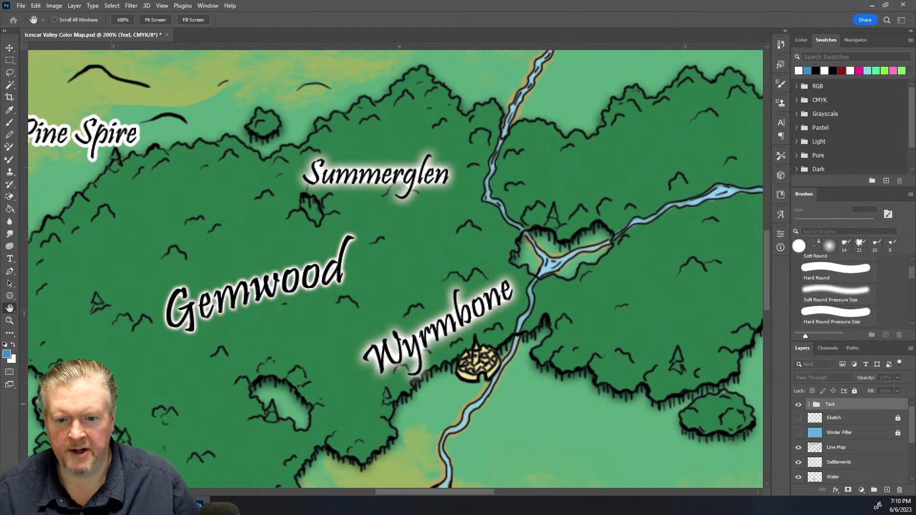
pyautogui.click(429, 315)
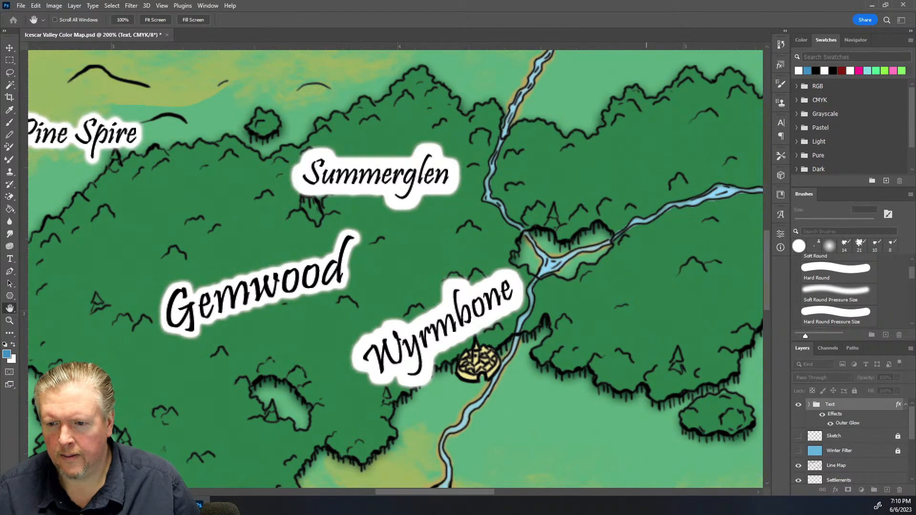
# Hide the individual stroke and glow effects of the label layers inside the Text group, from Blueclaw Mountains down the list
pyautogui.press('b')
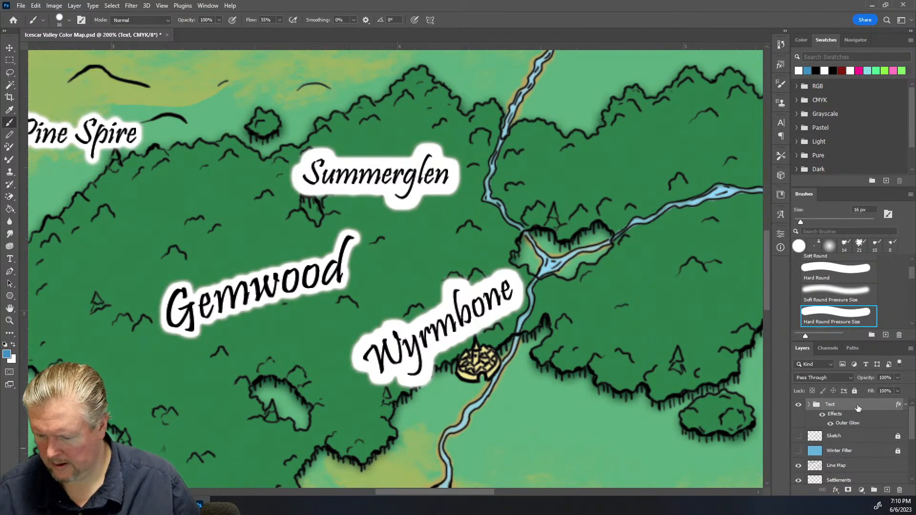
pyautogui.click(809, 406)
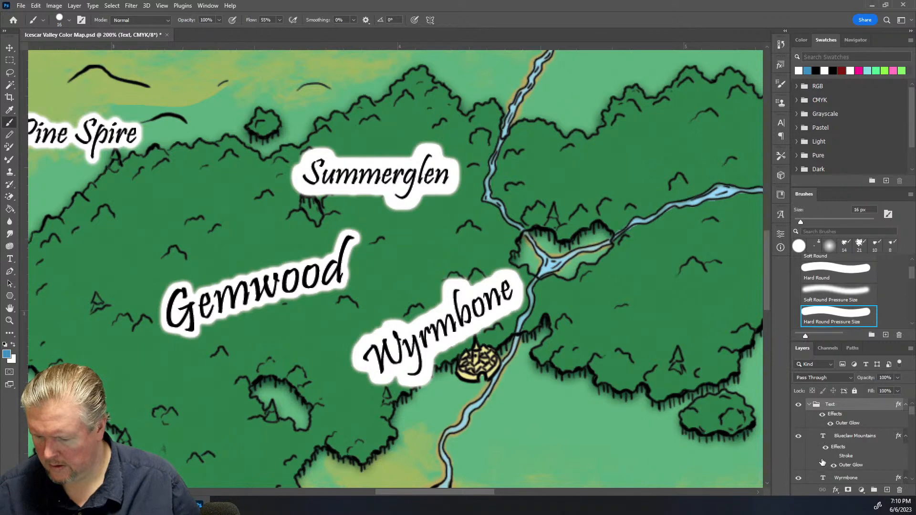
pyautogui.click(825, 447)
pyautogui.scroll(-1, 825, 477)
pyautogui.click(826, 460)
pyautogui.scroll(-3, 827, 462)
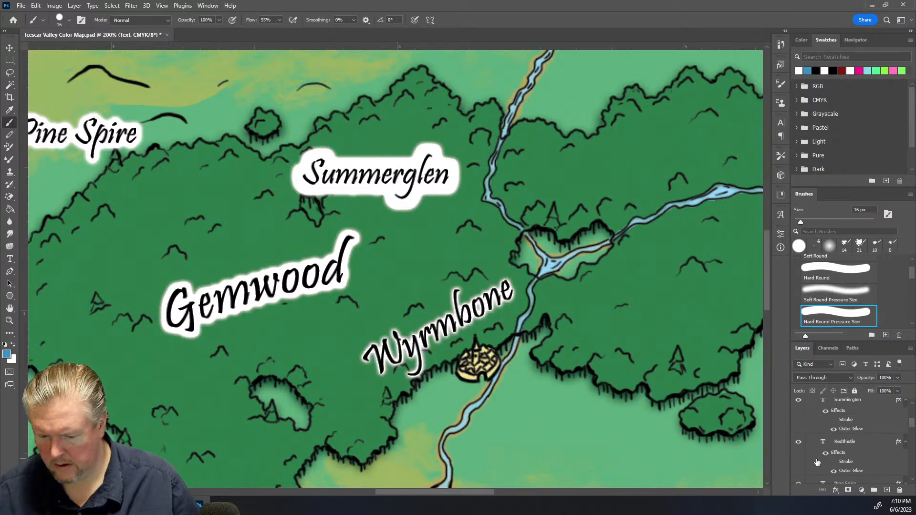
pyautogui.scroll(-3, 825, 456)
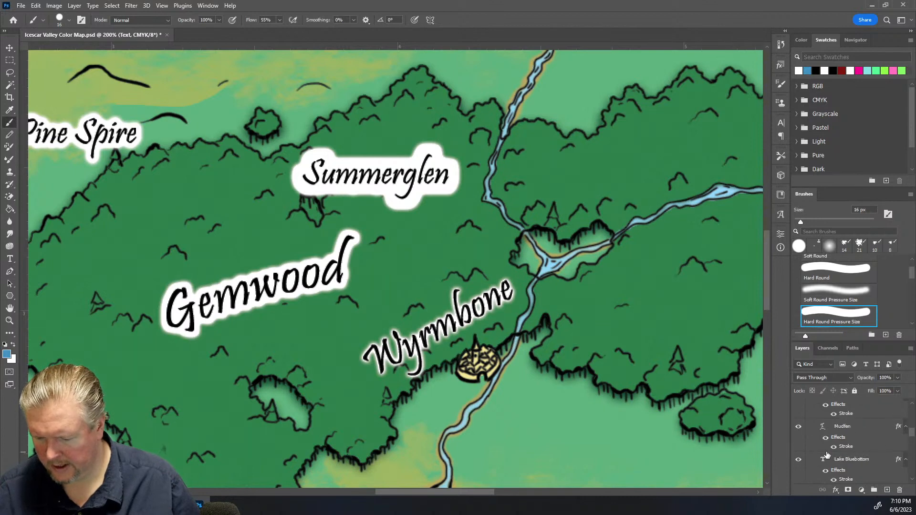
pyautogui.click(826, 435)
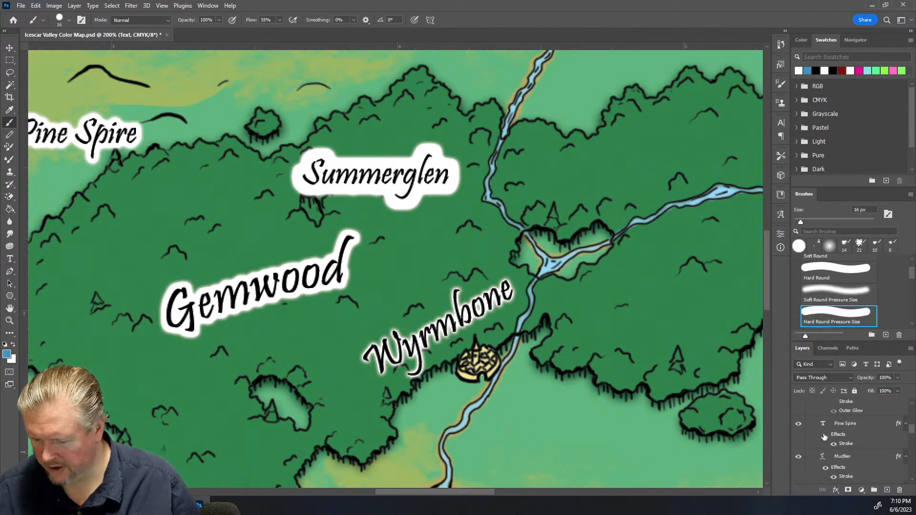
pyautogui.click(824, 470)
pyautogui.click(825, 469)
pyautogui.scroll(-3, 838, 460)
pyautogui.scroll(-5, 830, 439)
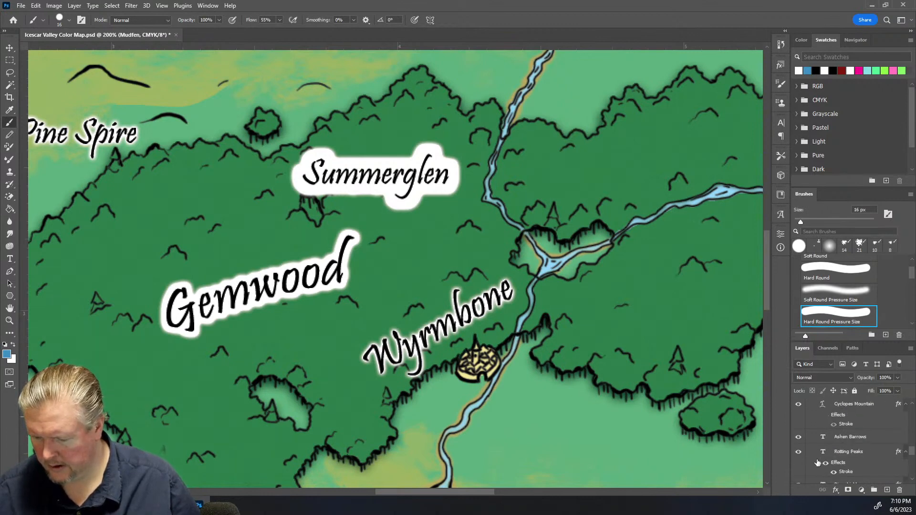
pyautogui.scroll(-3, 835, 462)
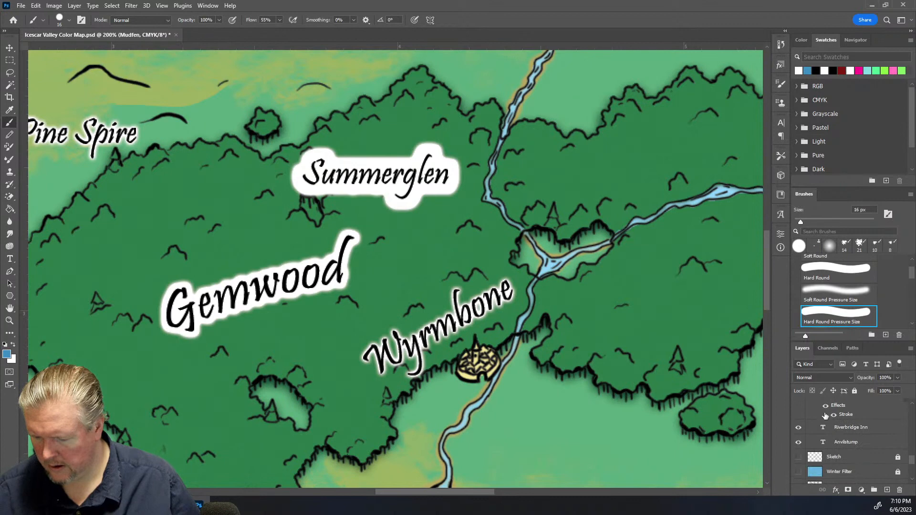
pyautogui.click(825, 405)
# Hide the remaining effects on the Gemwood and Summerglen labels and collapse the Text group
pyautogui.scroll(5, 841, 433)
pyautogui.scroll(1, 840, 433)
pyautogui.click(835, 444)
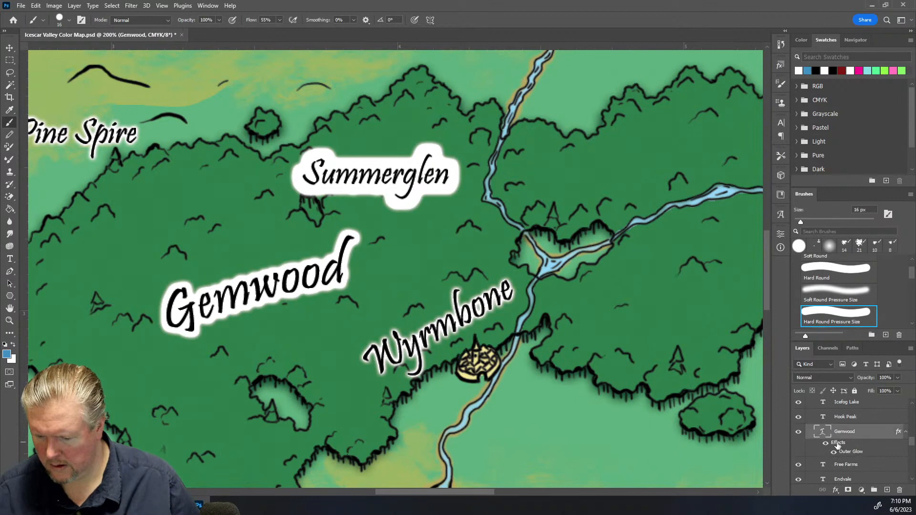
pyautogui.click(827, 446)
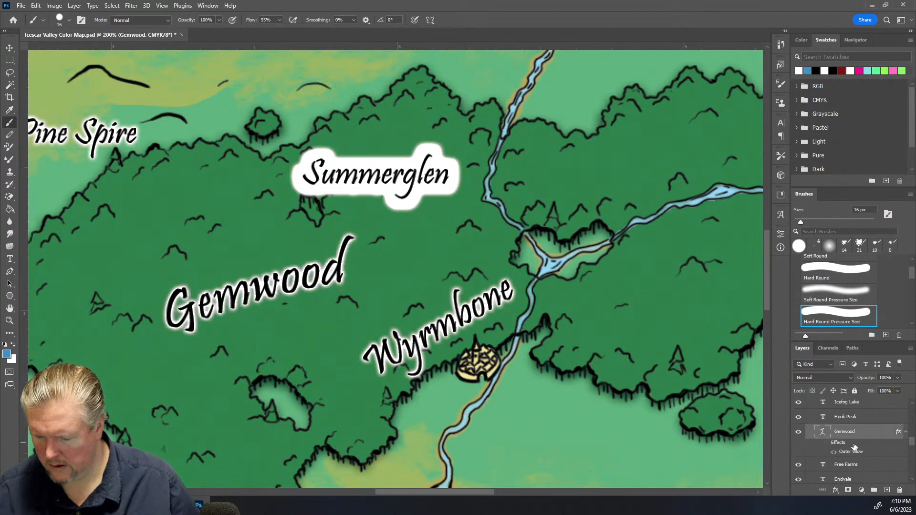
pyautogui.scroll(-3, 854, 447)
pyautogui.scroll(-3, 854, 446)
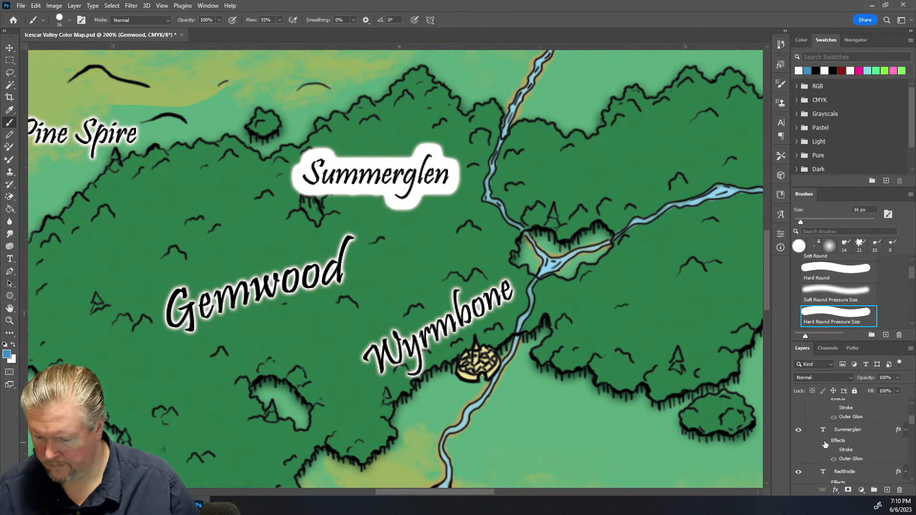
pyautogui.click(825, 443)
pyautogui.scroll(5, 854, 423)
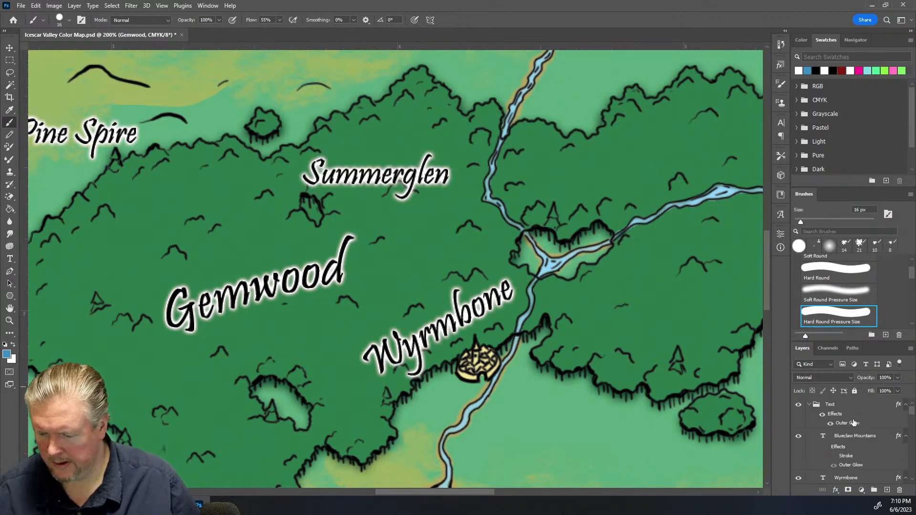
pyautogui.click(809, 405)
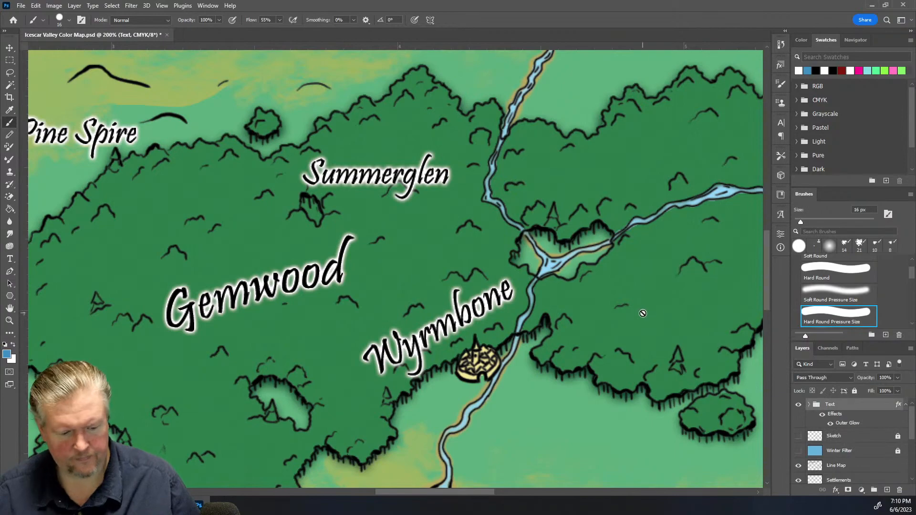
# Zoom out and survey the whole map to check how the labels read
pyautogui.hotkey('ctrl', '-')
pyautogui.hotkey('ctrl', '-')
pyautogui.hotkey('ctrl', '-')
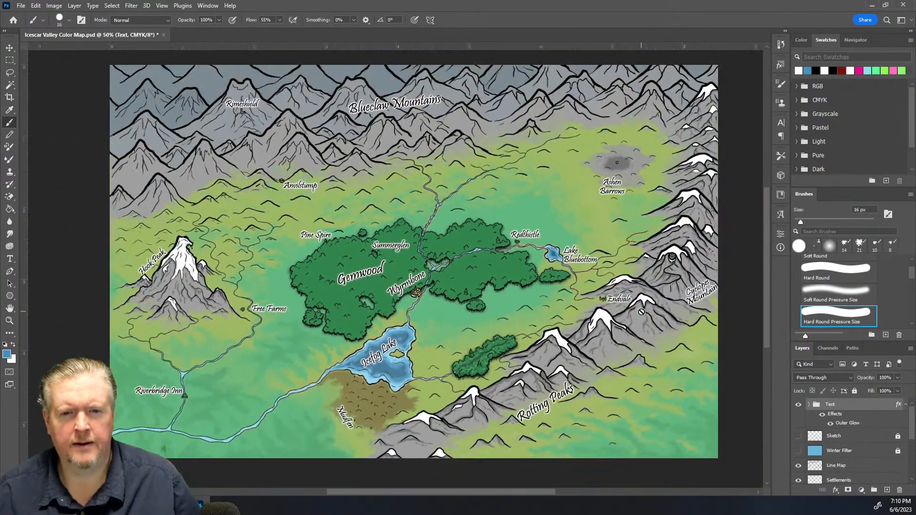
pyautogui.hotkey('ctrl', '+')
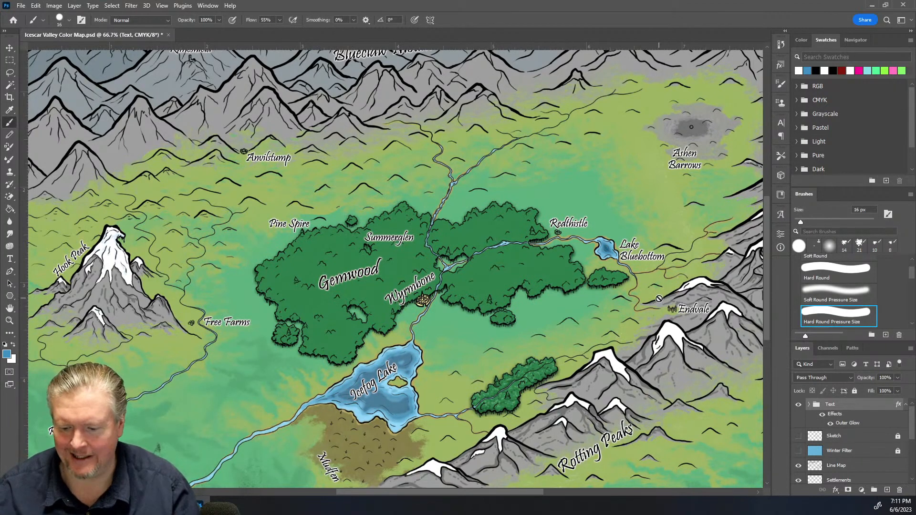
pyautogui.moveTo(497, 494); pyautogui.dragTo(554, 492)
pyautogui.scroll(5, 523, 270)
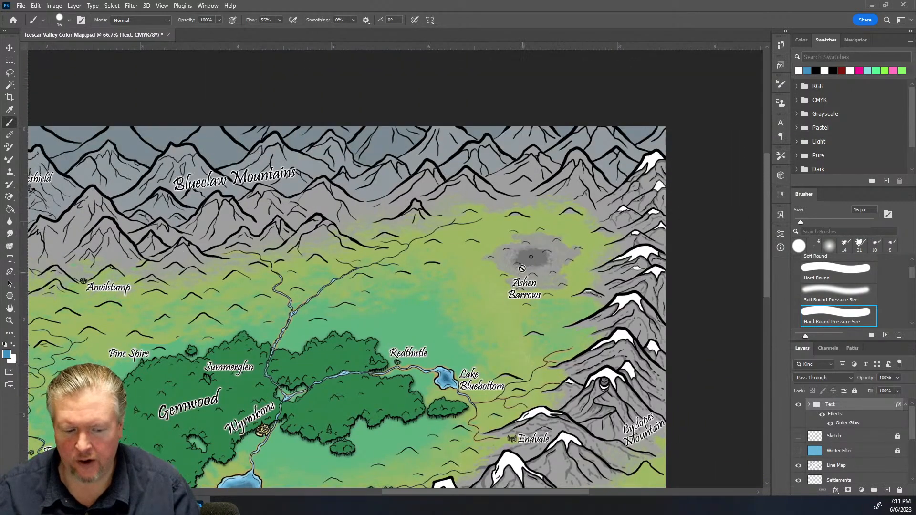
pyautogui.hotkey('ctrl', '=')
pyautogui.hotkey('ctrl', '=')
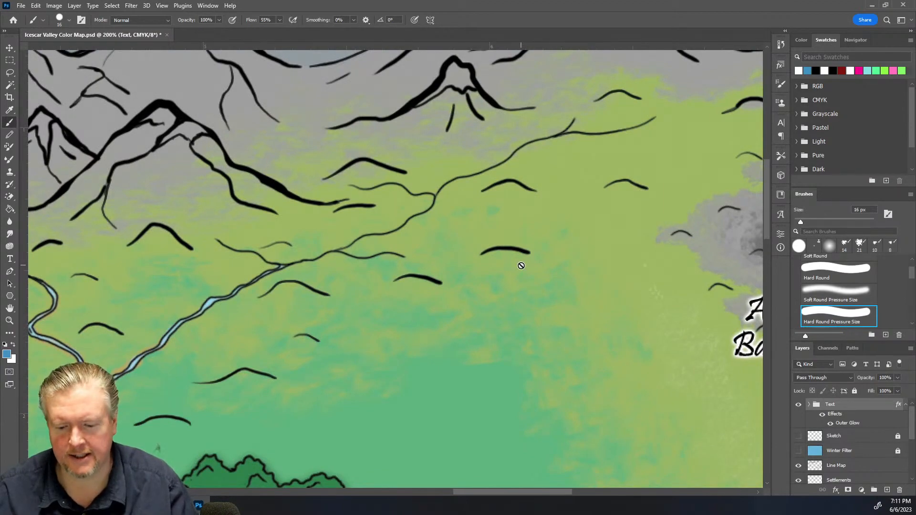
pyautogui.hotkey('ctrl', '-')
pyautogui.hotkey('ctrl', '-')
pyautogui.hotkey('ctrl', '-')
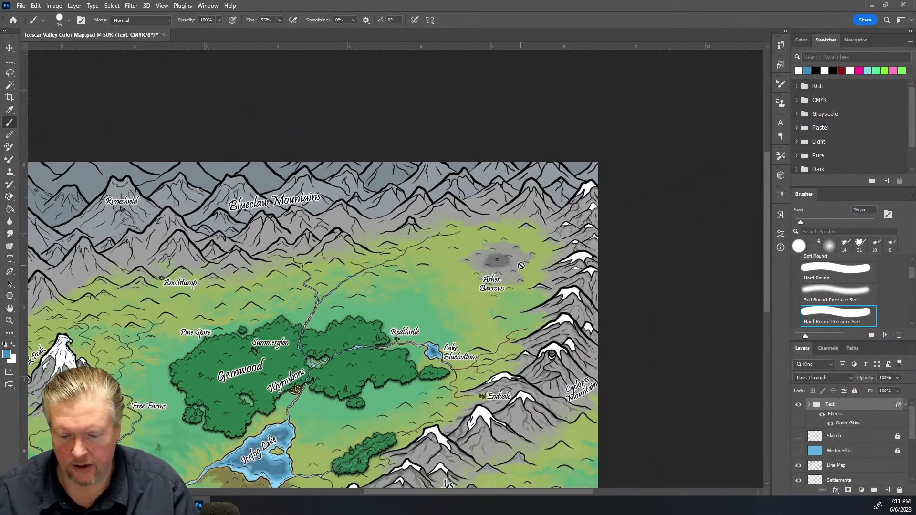
pyautogui.scroll(-5, 852, 441)
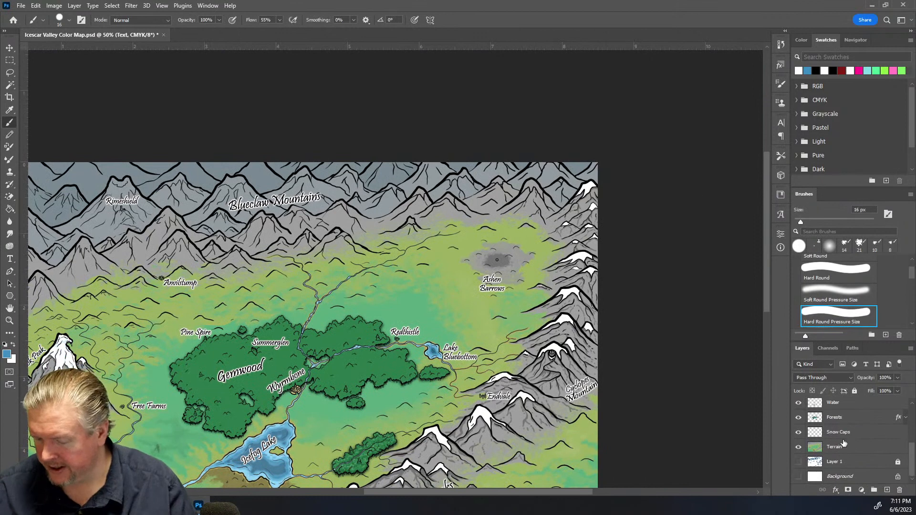
# Make the Line Map layer the active layer
pyautogui.click(840, 432)
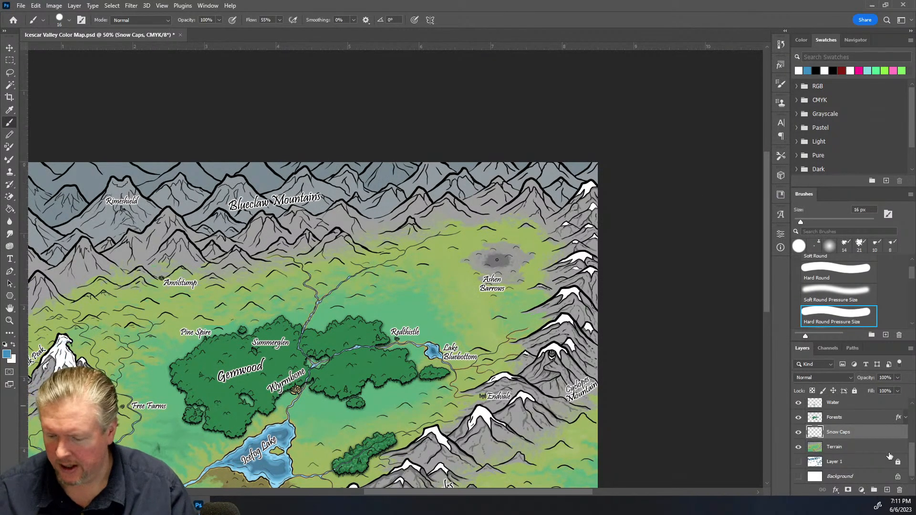
pyautogui.scroll(5, 882, 450)
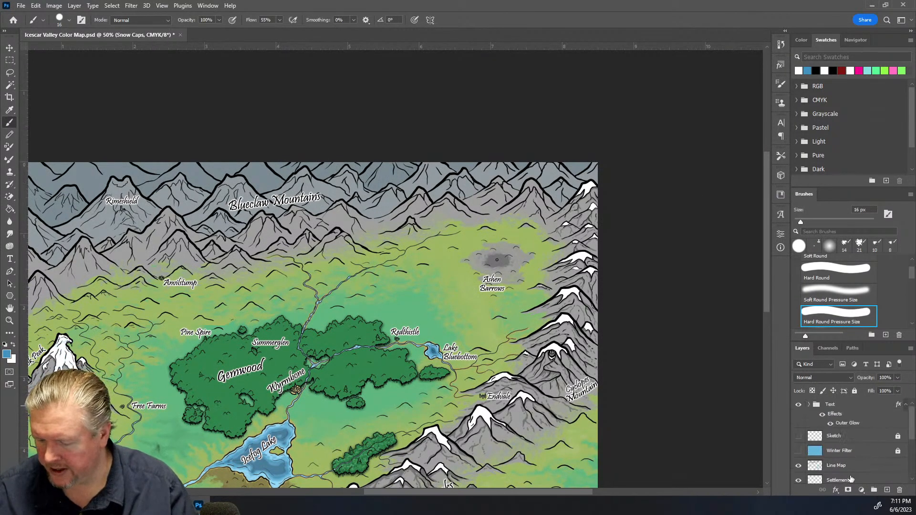
pyautogui.scroll(-2, 868, 469)
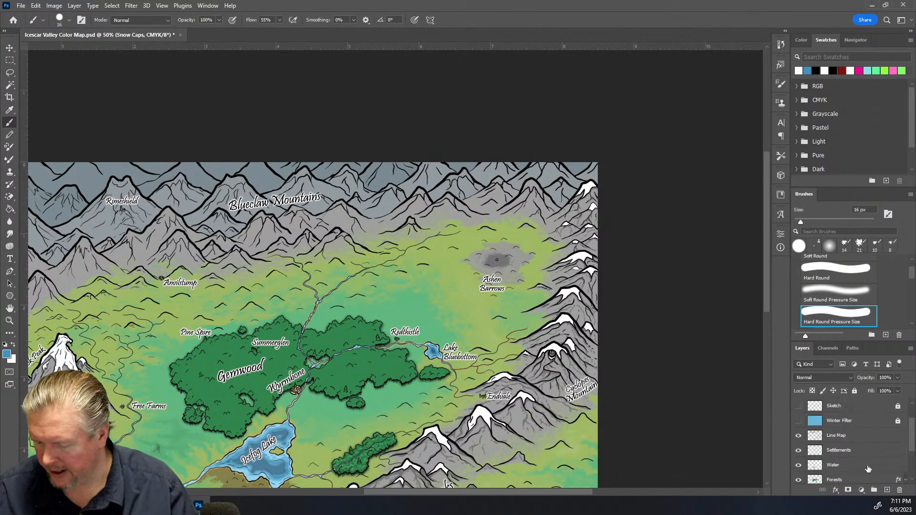
pyautogui.click(875, 437)
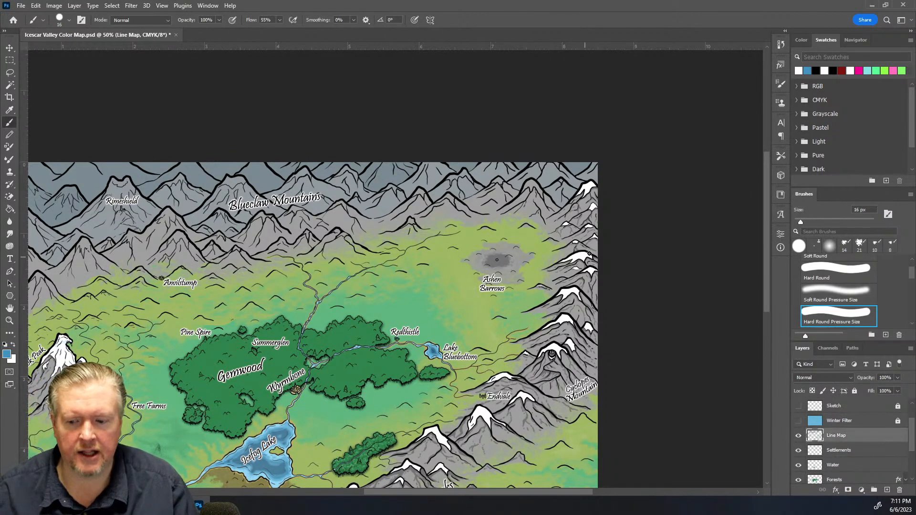
# Select the interior of one northern mountain peak on the Line Map layer with the Magic Wand tool
pyautogui.hotkey('ctrl', '+')
pyautogui.hotkey('ctrl', '+')
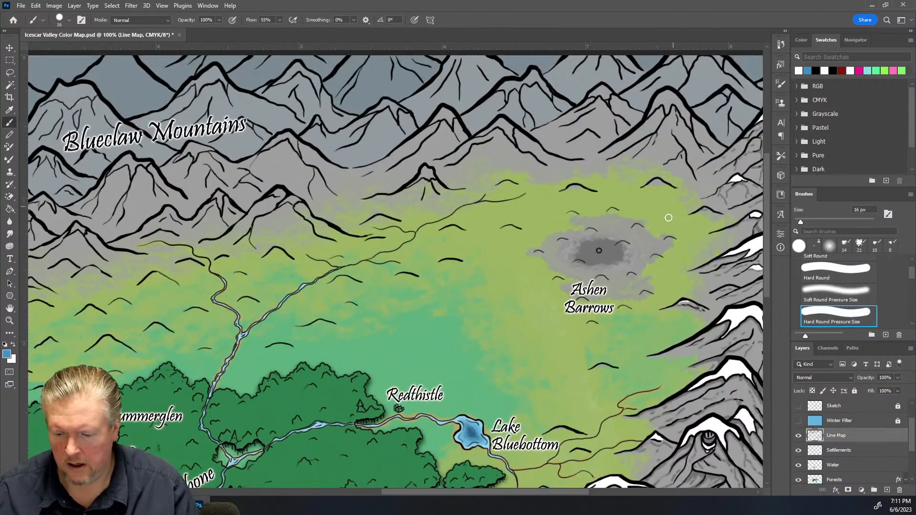
pyautogui.moveTo(533, 491); pyautogui.dragTo(572, 491)
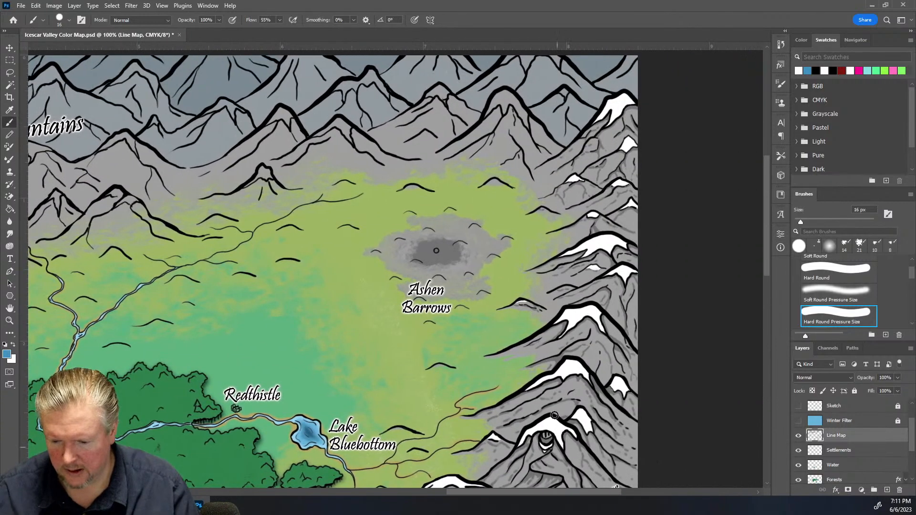
pyautogui.scroll(2, 499, 229)
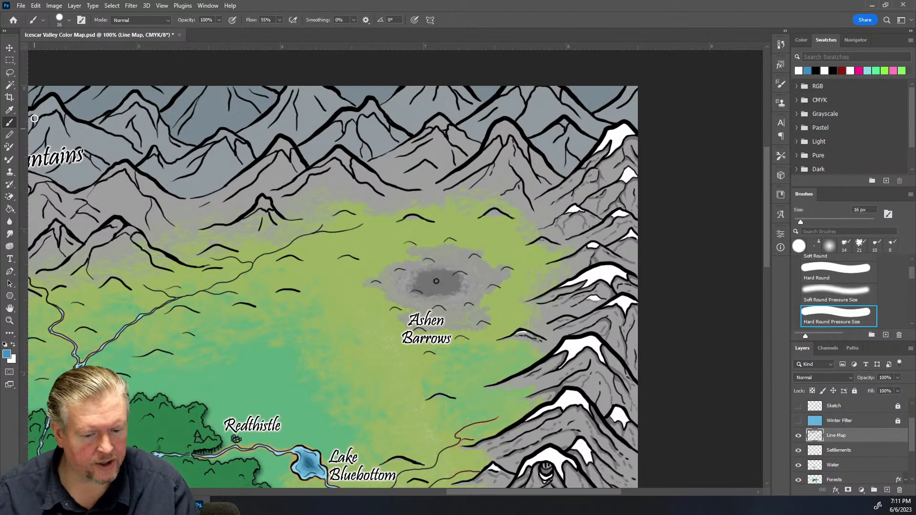
pyautogui.click(11, 87)
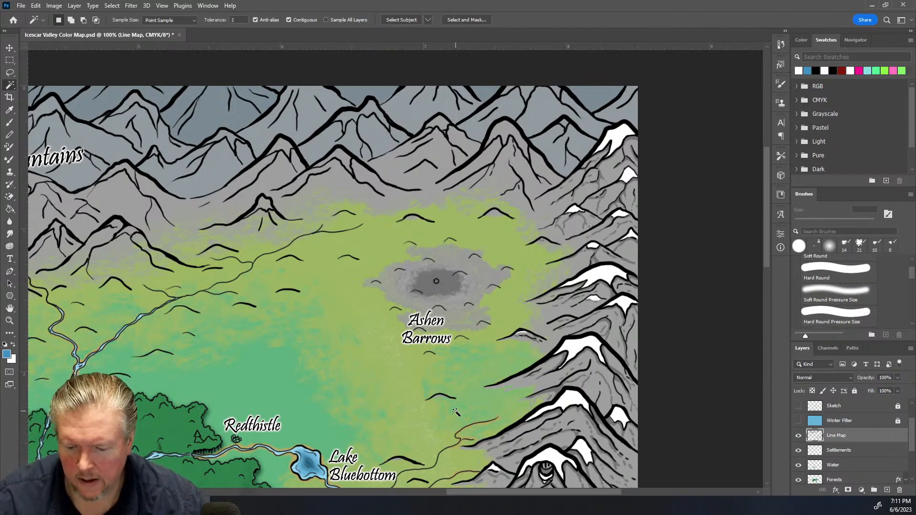
pyautogui.click(508, 132)
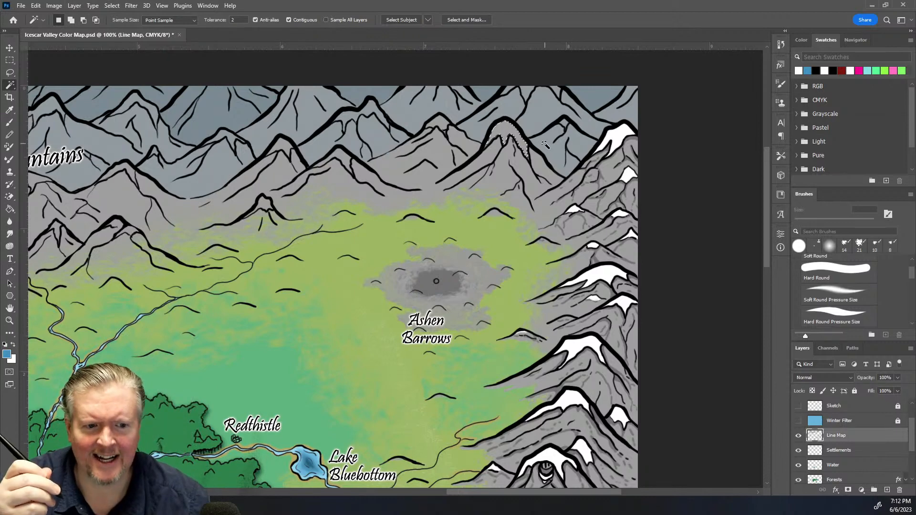
# Add more peak interiors in the upper mountain range near Ashen Barrows to the Magic Wand selection
pyautogui.press('shift')
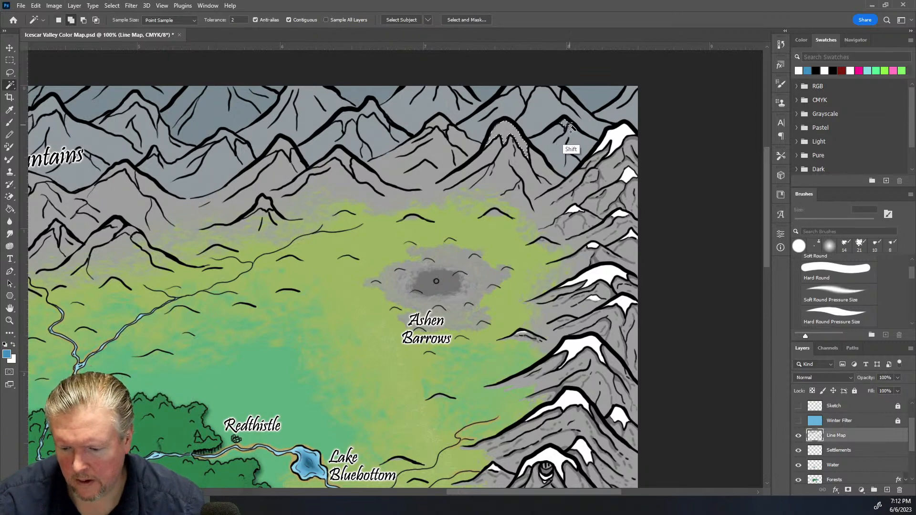
pyautogui.keyDown('shift'); pyautogui.click(525, 91); pyautogui.keyUp('shift')
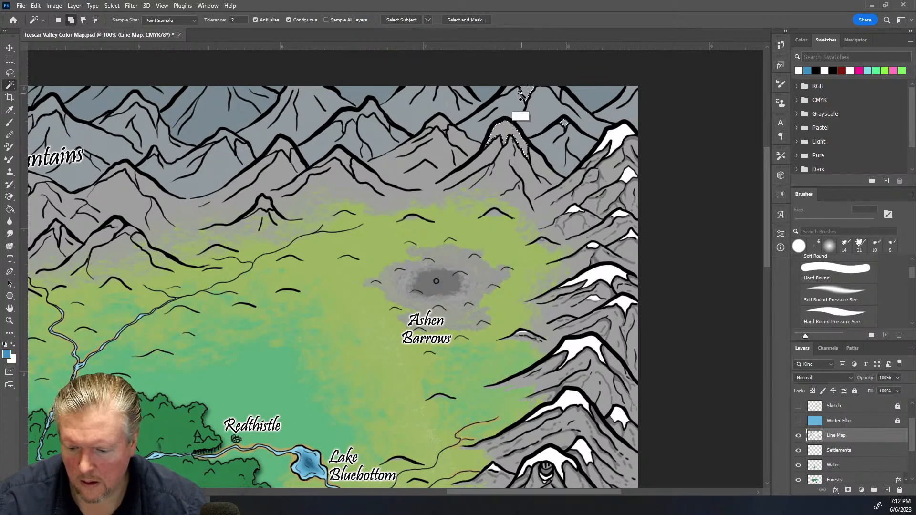
pyautogui.keyDown('shift'); pyautogui.click(555, 91); pyautogui.keyUp('shift')
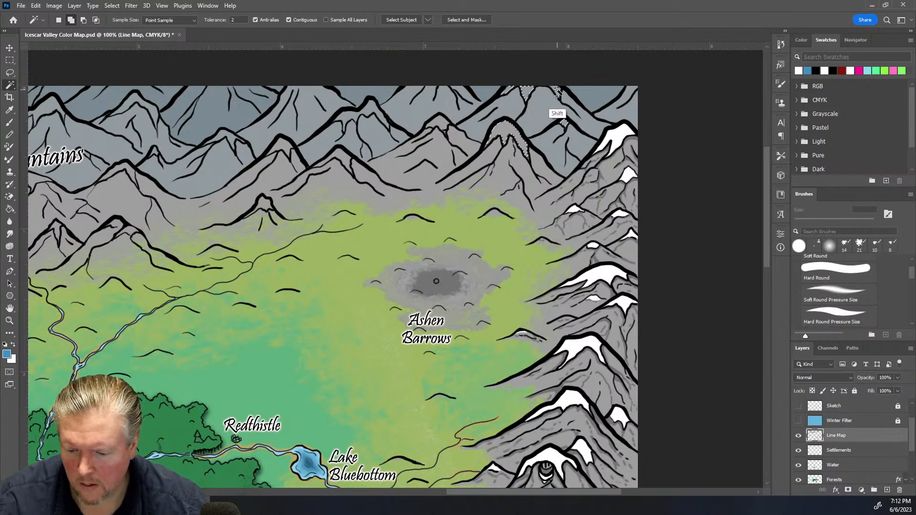
pyautogui.keyDown('shift'); pyautogui.click(437, 122); pyautogui.keyUp('shift')
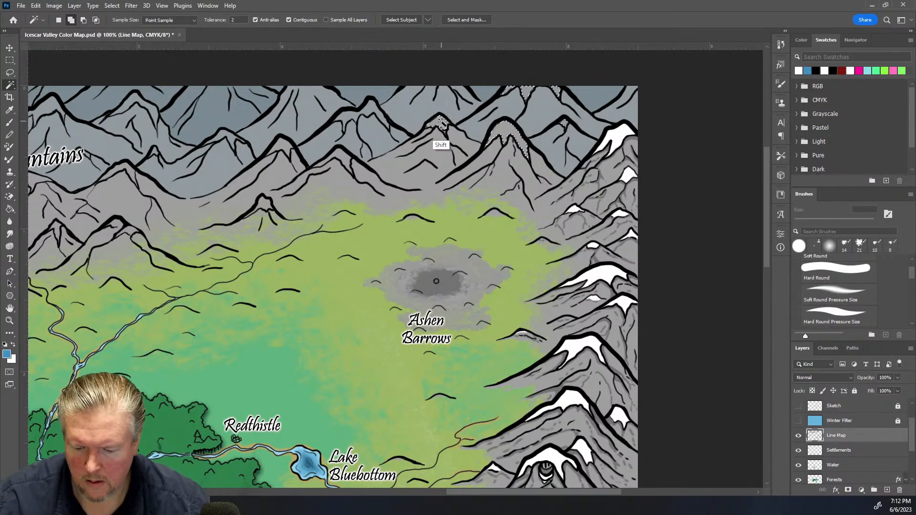
pyautogui.keyDown('shift'); pyautogui.click(349, 118); pyautogui.keyUp('shift')
pyautogui.keyDown('shift'); pyautogui.click(343, 160); pyautogui.keyUp('shift')
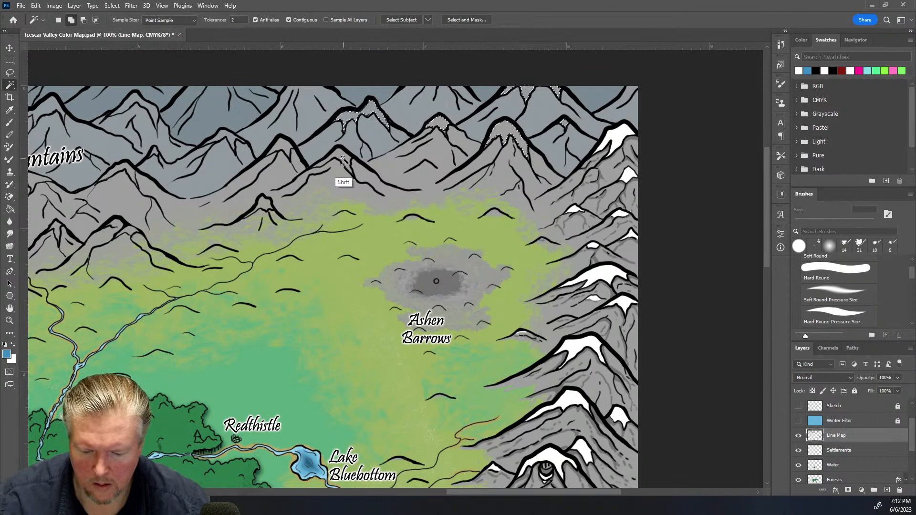
pyautogui.keyDown('shift'); pyautogui.click(264, 204); pyautogui.keyUp('shift')
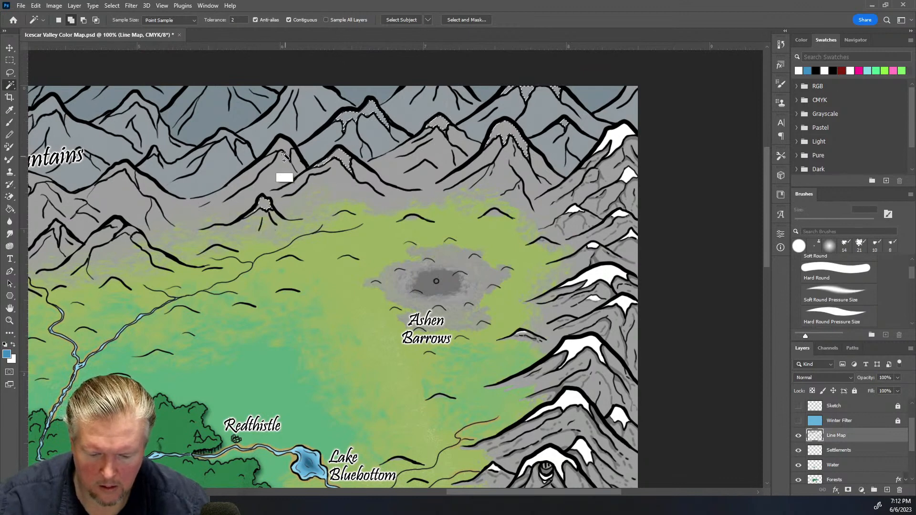
pyautogui.keyDown('shift'); pyautogui.click(283, 146); pyautogui.keyUp('shift')
pyautogui.keyDown('shift'); pyautogui.click(227, 133); pyautogui.keyUp('shift')
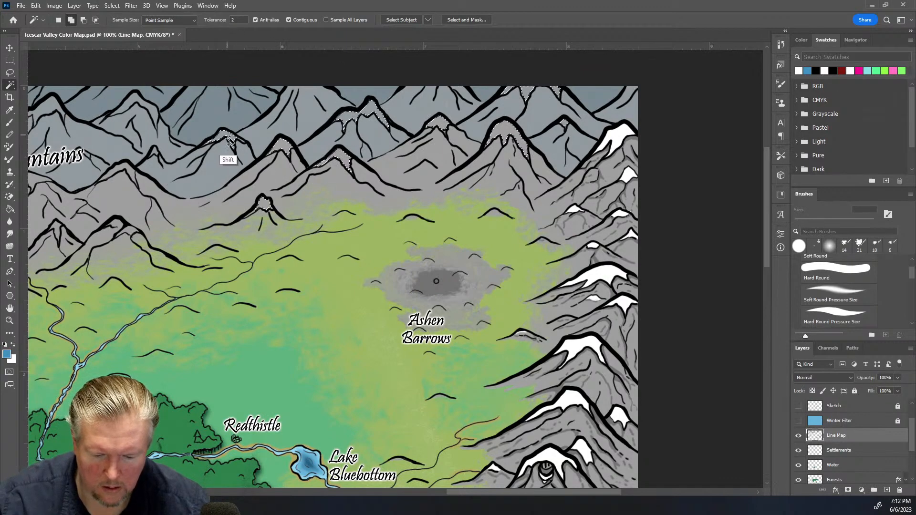
pyautogui.keyDown('shift'); pyautogui.click(131, 174); pyautogui.keyUp('shift')
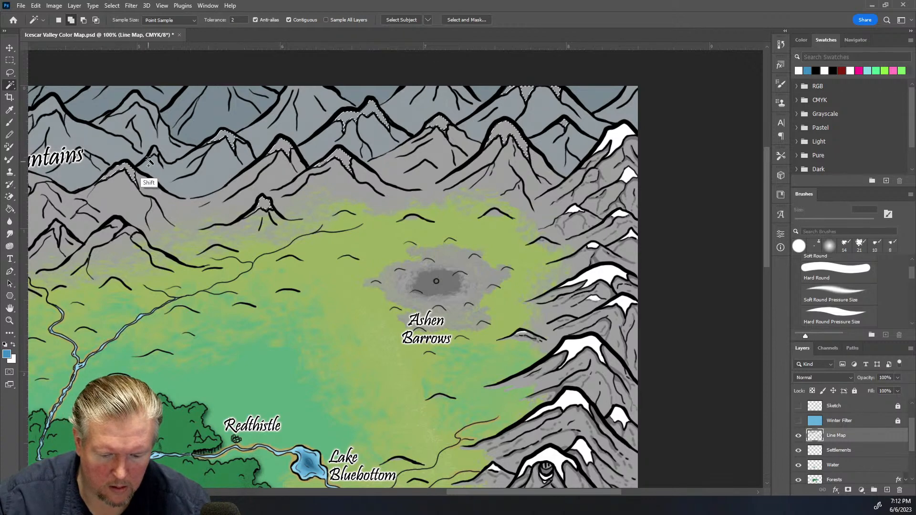
pyautogui.keyDown('shift'); pyautogui.click(154, 115); pyautogui.keyUp('shift')
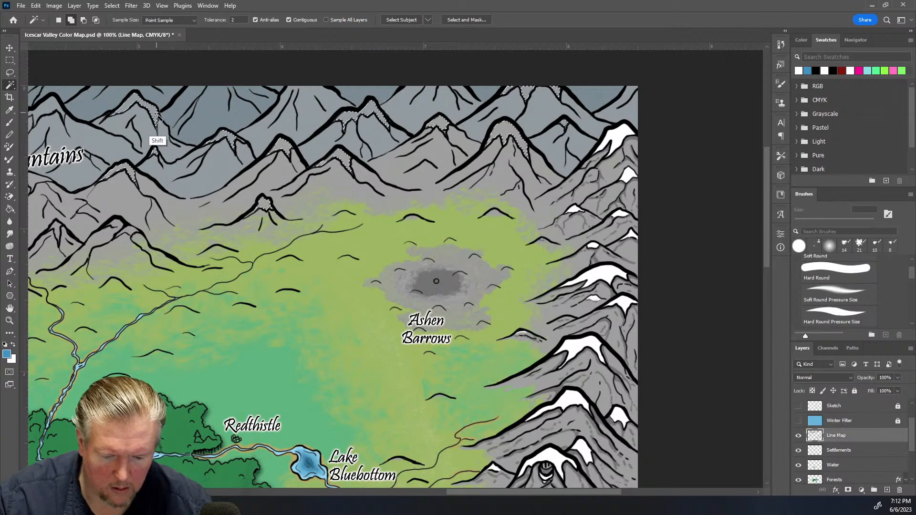
pyautogui.keyDown('shift'); pyautogui.click(52, 109); pyautogui.keyUp('shift')
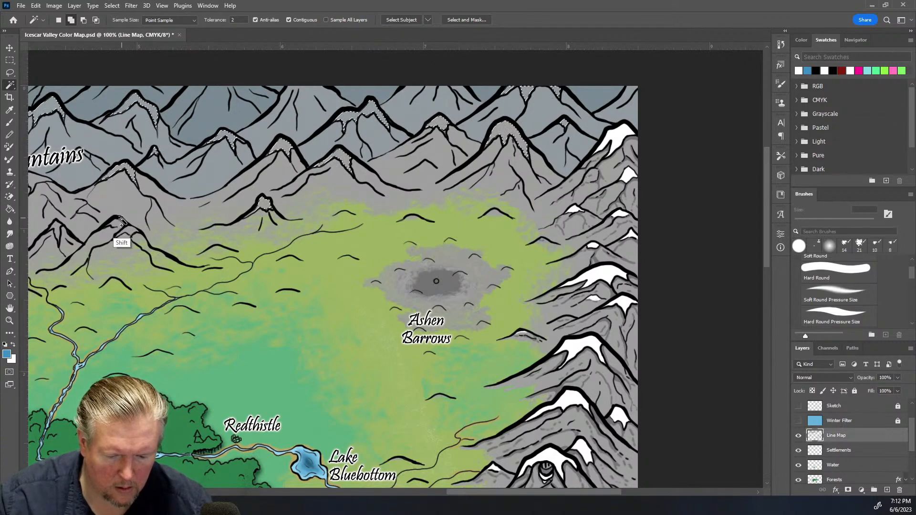
pyautogui.keyDown('shift'); pyautogui.click(58, 229); pyautogui.keyUp('shift')
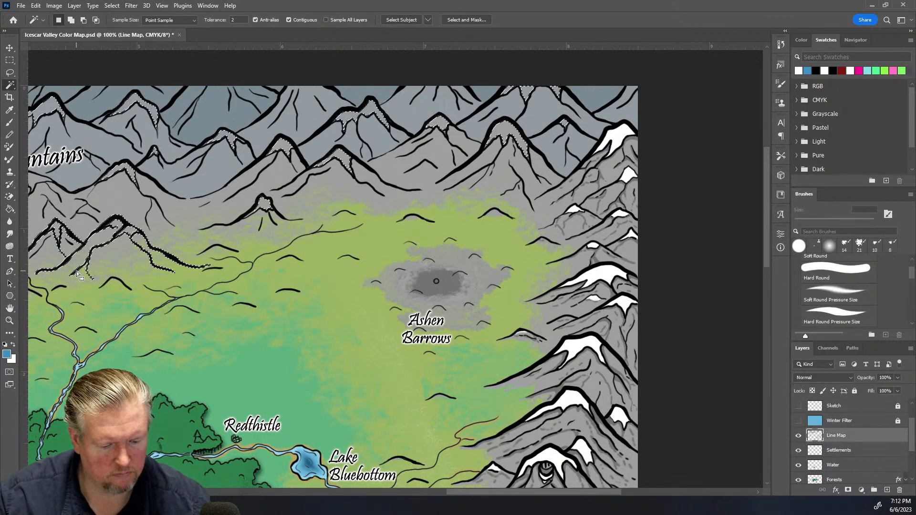
pyautogui.keyDown('alt'); pyautogui.click(77, 274); pyautogui.keyUp('alt')
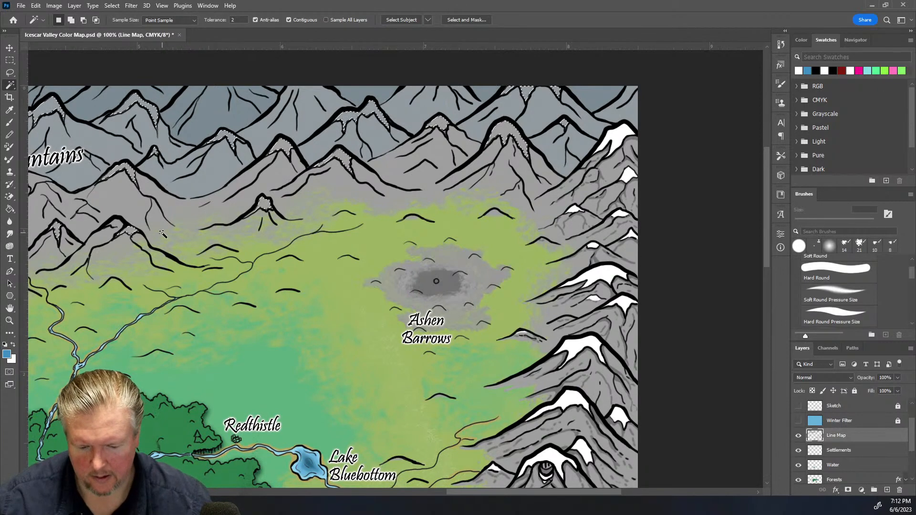
# Add peak interiors across the Blueclaw Mountains and around Rimeshield and Anvilstump to the selection
pyautogui.click(11, 73)
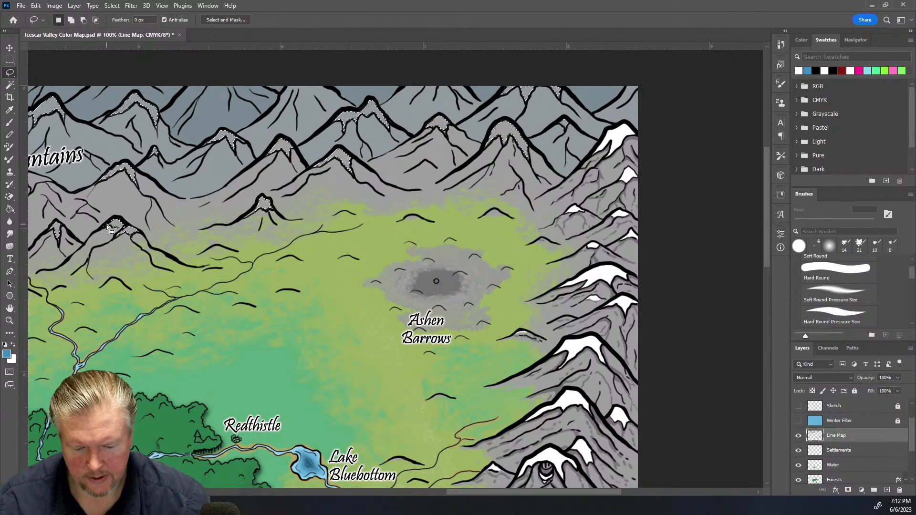
pyautogui.moveTo(490, 493); pyautogui.dragTo(366, 499)
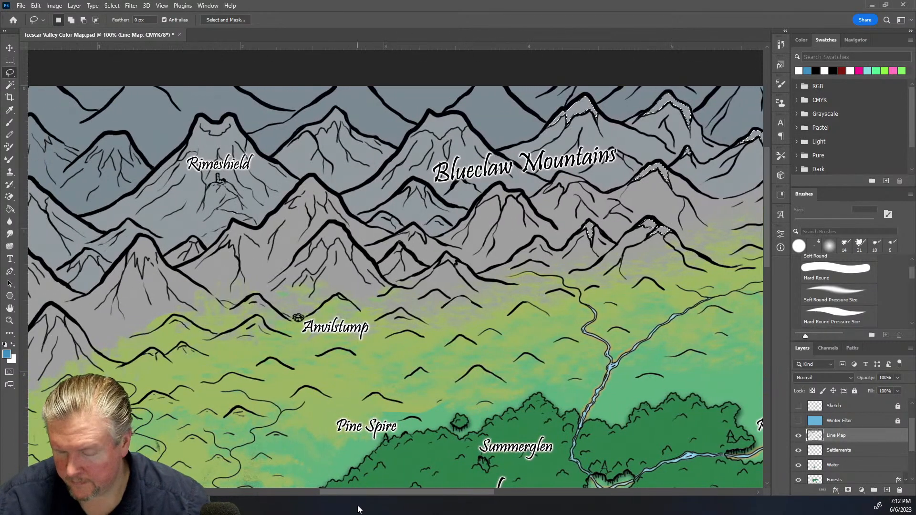
pyautogui.click(10, 84)
pyautogui.keyDown('shift'); pyautogui.click(499, 193); pyautogui.keyUp('shift')
pyautogui.keyDown('shift'); pyautogui.click(421, 193); pyautogui.keyUp('shift')
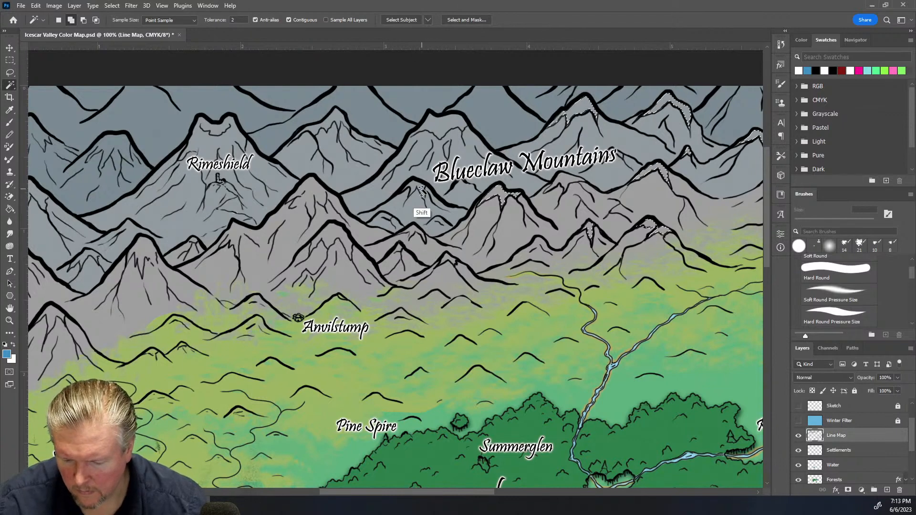
pyautogui.keyDown('shift'); pyautogui.click(413, 230); pyautogui.keyUp('shift')
pyautogui.keyDown('shift'); pyautogui.click(399, 250); pyautogui.keyUp('shift')
pyautogui.keyDown('shift'); pyautogui.click(447, 257); pyautogui.keyUp('shift')
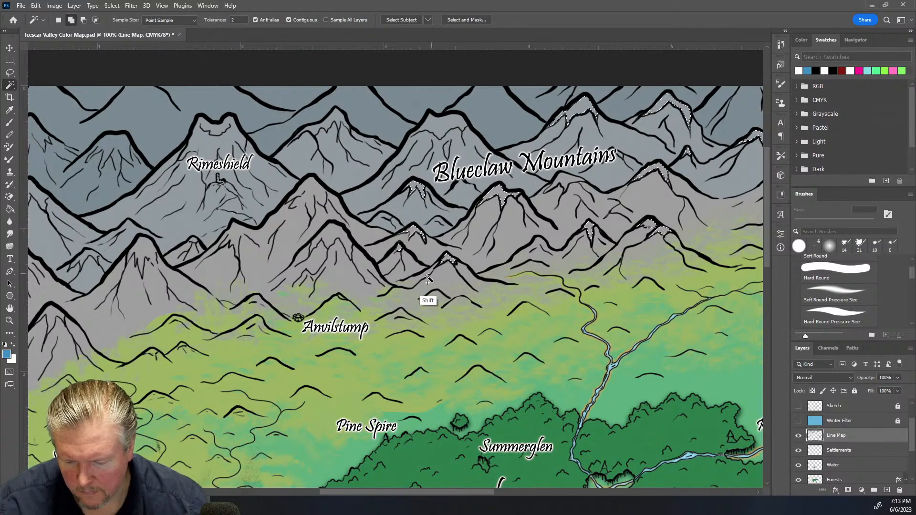
pyautogui.keyDown('shift'); pyautogui.click(336, 238); pyautogui.keyUp('shift')
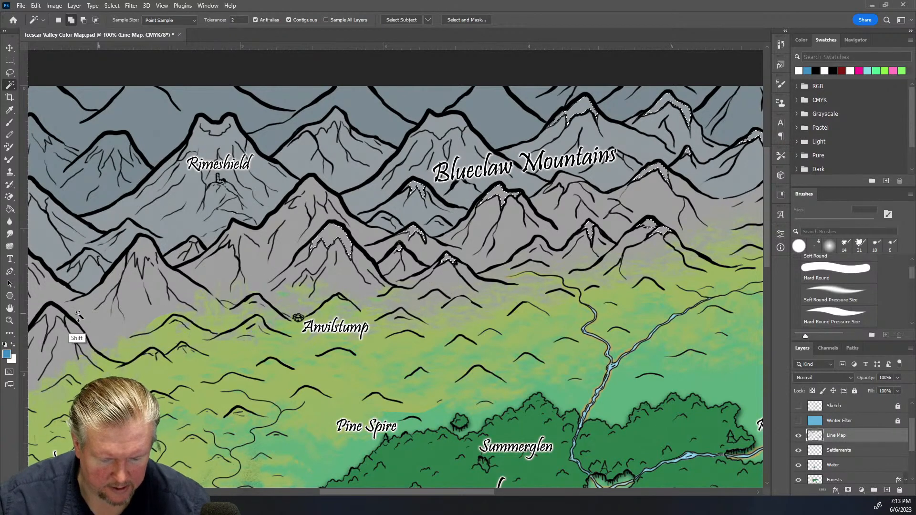
pyautogui.keyDown('shift'); pyautogui.click(52, 315); pyautogui.keyUp('shift')
pyautogui.keyDown('shift'); pyautogui.click(85, 258); pyautogui.keyUp('shift')
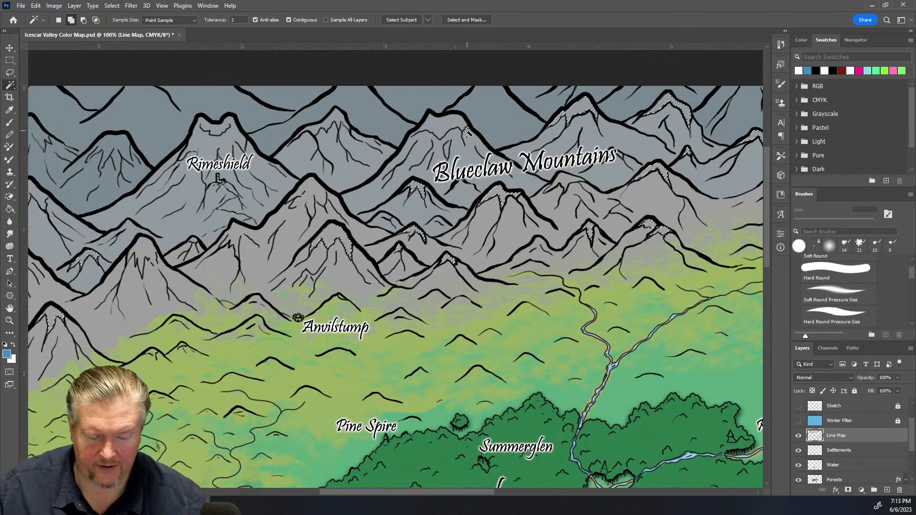
pyautogui.keyDown('shift'); pyautogui.click(334, 125); pyautogui.keyUp('shift')
pyautogui.keyDown('shift'); pyautogui.click(440, 123); pyautogui.keyUp('shift')
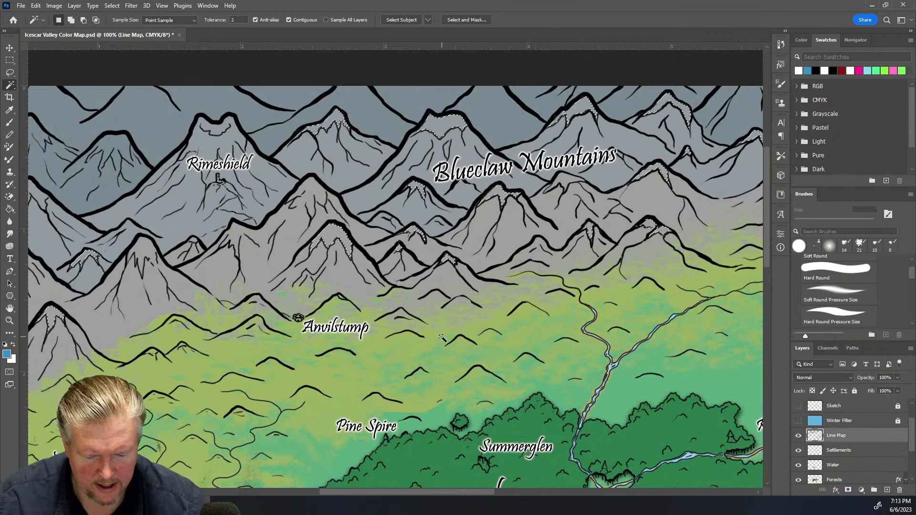
# Add a few small missed peak areas with the Lasso and Magic Wand, then deselect everything
pyautogui.click(15, 72)
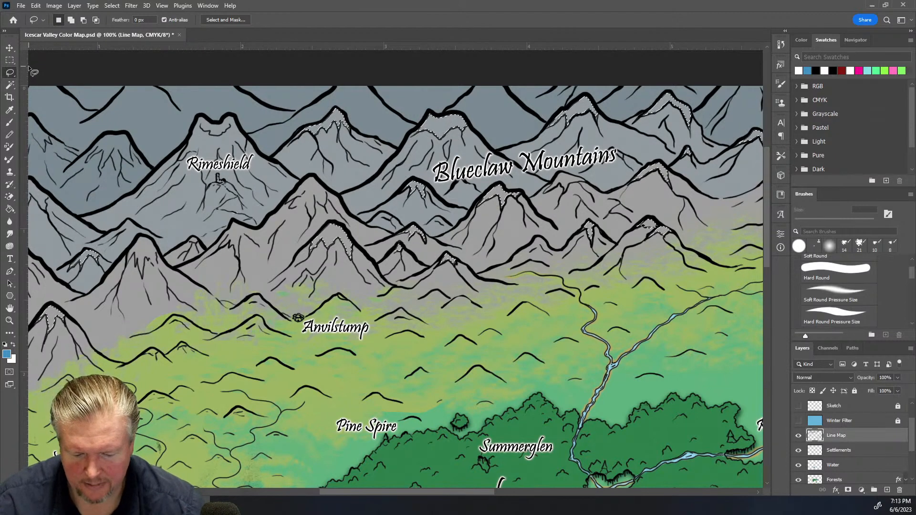
pyautogui.press('shift')
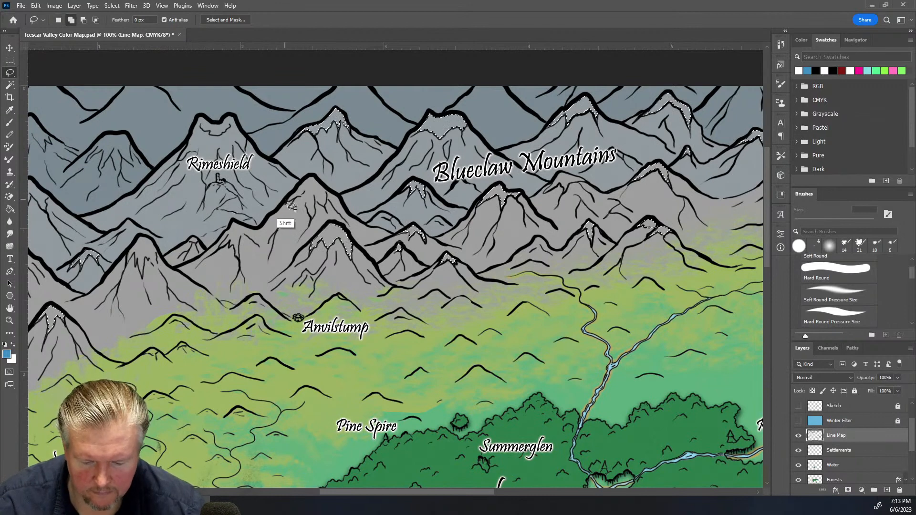
pyautogui.moveTo(285, 199)
pyautogui.mouseDown()
pyautogui.moveTo(313, 175)
pyautogui.moveTo(334, 194)
pyautogui.moveTo(324, 207)
pyautogui.moveTo(316, 201)
pyautogui.moveTo(312, 217)
pyautogui.moveTo(306, 203)
pyautogui.moveTo(292, 208)
pyautogui.moveTo(295, 198)
pyautogui.moveTo(268, 205)
pyautogui.mouseUp()
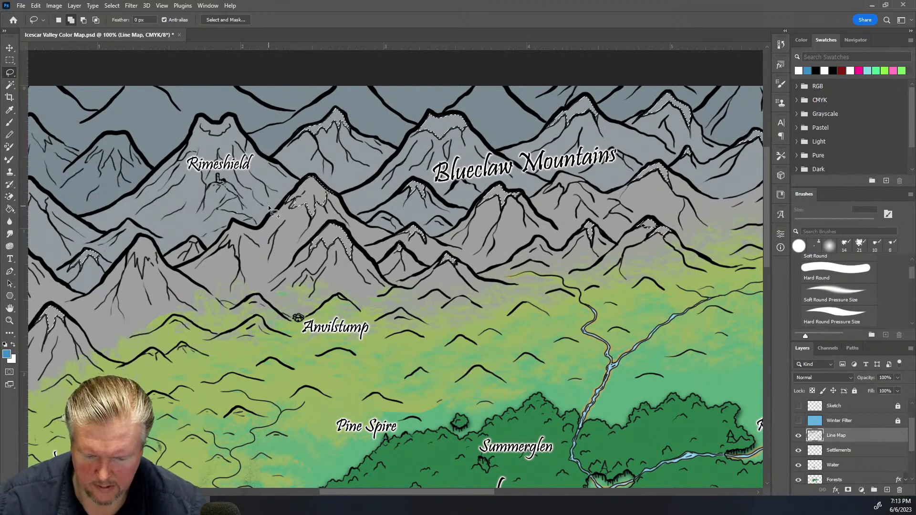
pyautogui.moveTo(218, 240)
pyautogui.mouseDown()
pyautogui.moveTo(237, 252)
pyautogui.moveTo(241, 236)
pyautogui.moveTo(270, 225)
pyautogui.moveTo(281, 206)
pyautogui.moveTo(255, 230)
pyautogui.moveTo(216, 241)
pyautogui.mouseUp()
pyautogui.press('shift')
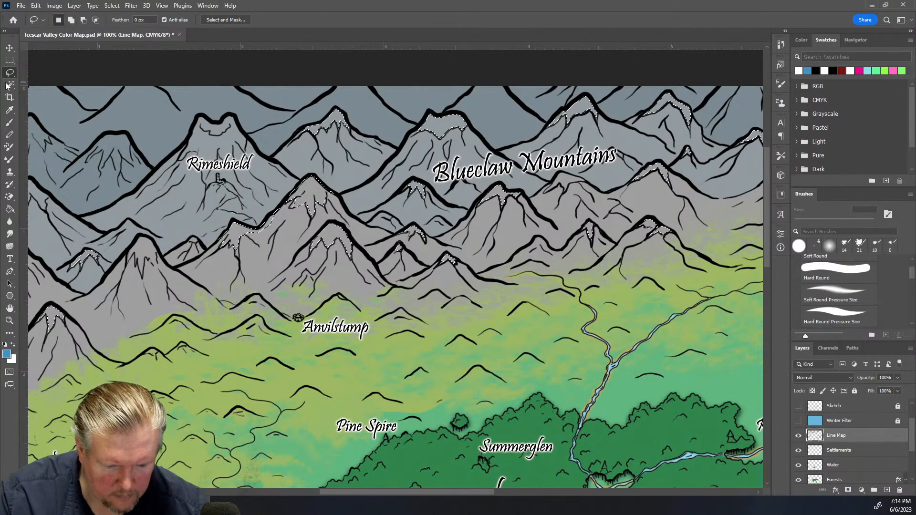
pyautogui.press('w')
pyautogui.press('shift')
pyautogui.keyDown('shift'); pyautogui.click(194, 244); pyautogui.keyUp('shift')
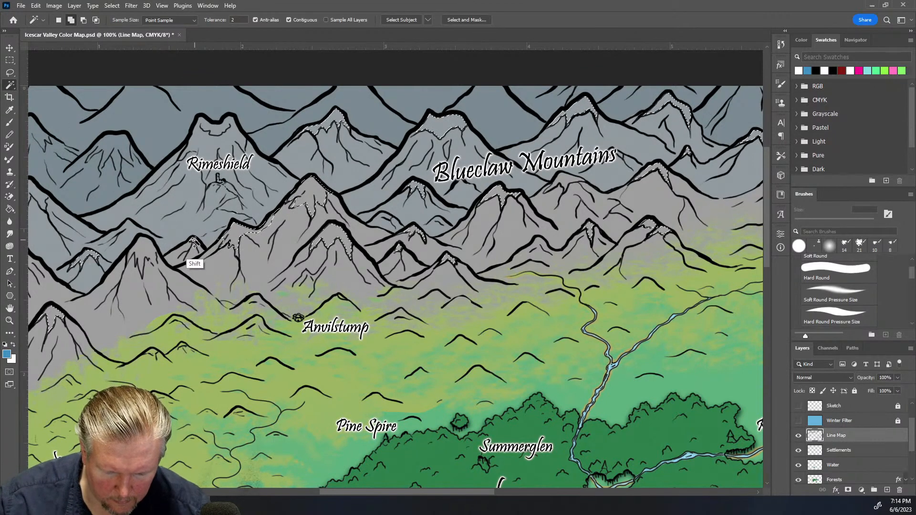
pyautogui.click(11, 74)
pyautogui.press('shift')
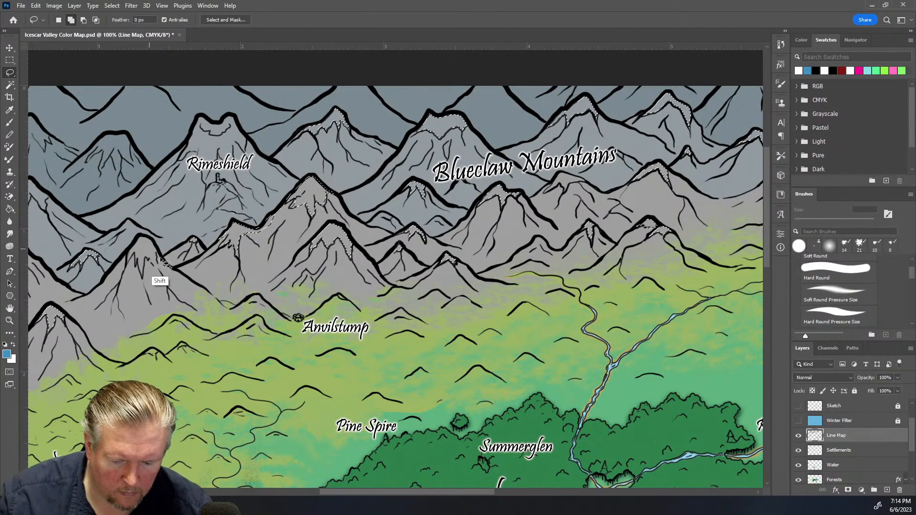
pyautogui.moveTo(131, 248)
pyautogui.mouseDown()
pyautogui.moveTo(138, 236)
pyautogui.moveTo(157, 253)
pyautogui.moveTo(160, 267)
pyautogui.moveTo(151, 264)
pyautogui.moveTo(146, 284)
pyautogui.moveTo(134, 256)
pyautogui.moveTo(133, 269)
pyautogui.moveTo(140, 227)
pyautogui.mouseUp()
pyautogui.hotkey('ctrl', 'd')
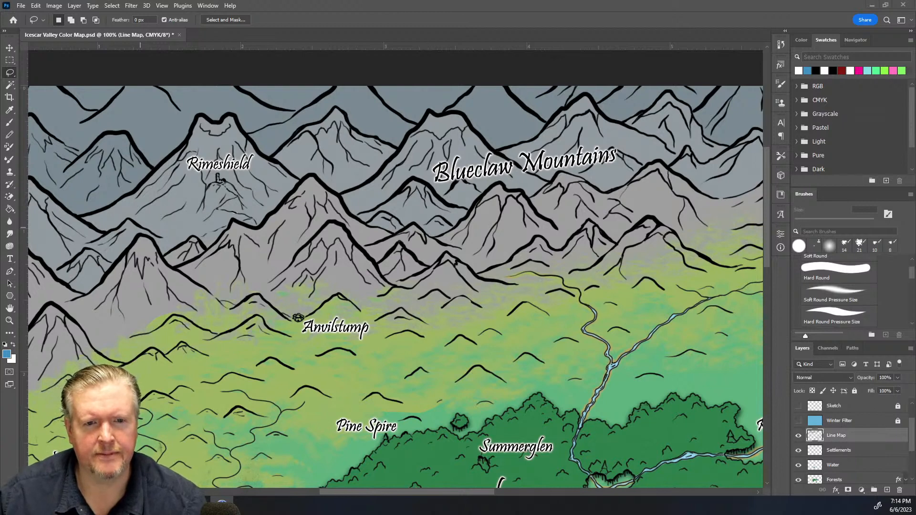
# Restore the peak selection and add a small missed area on the peak west of Rimeshield with the Lasso
pyautogui.hotkey('ctrl', 'z')
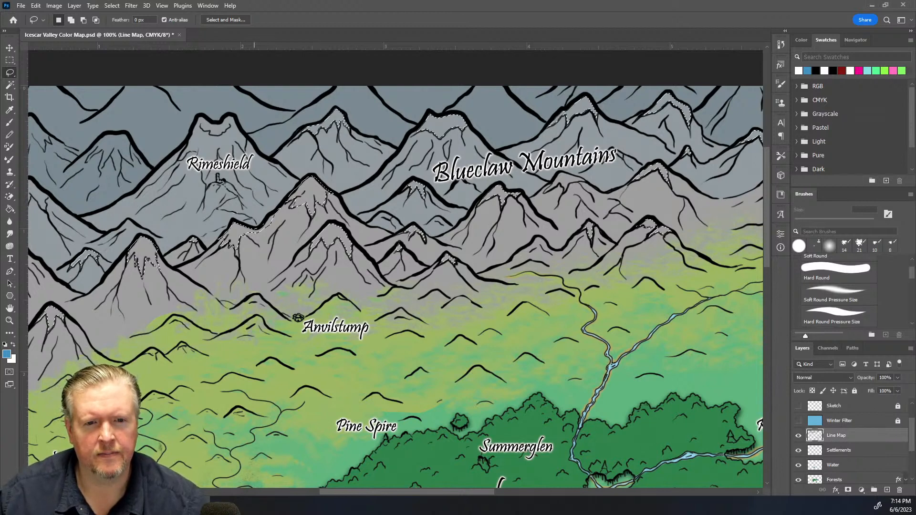
pyautogui.press('shift')
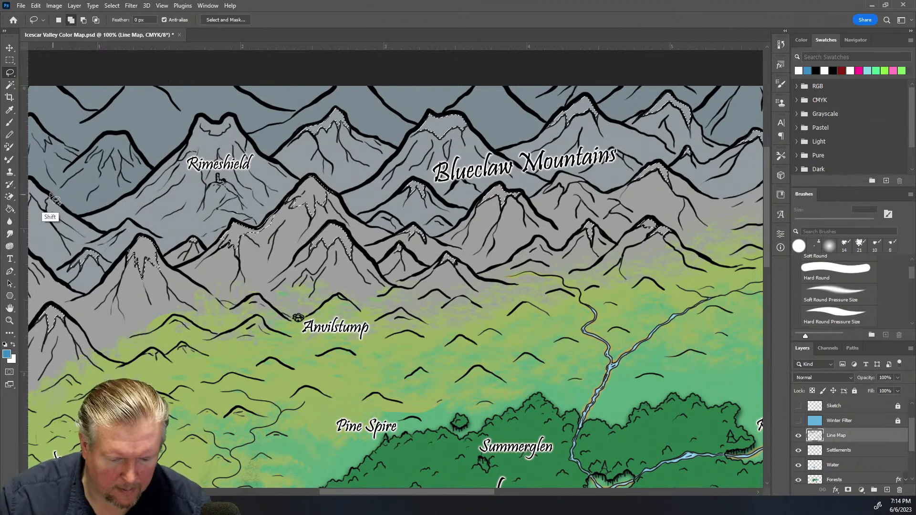
pyautogui.moveTo(82, 153)
pyautogui.mouseDown()
pyautogui.moveTo(114, 133)
pyautogui.moveTo(133, 144)
pyautogui.moveTo(133, 166)
pyautogui.moveTo(122, 157)
pyautogui.mouseUp()
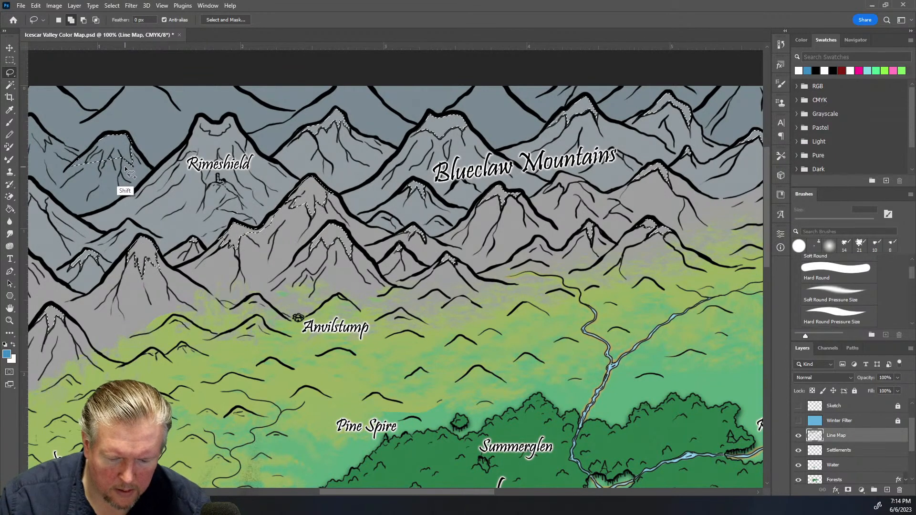
pyautogui.hotkey('ctrl', 'z')
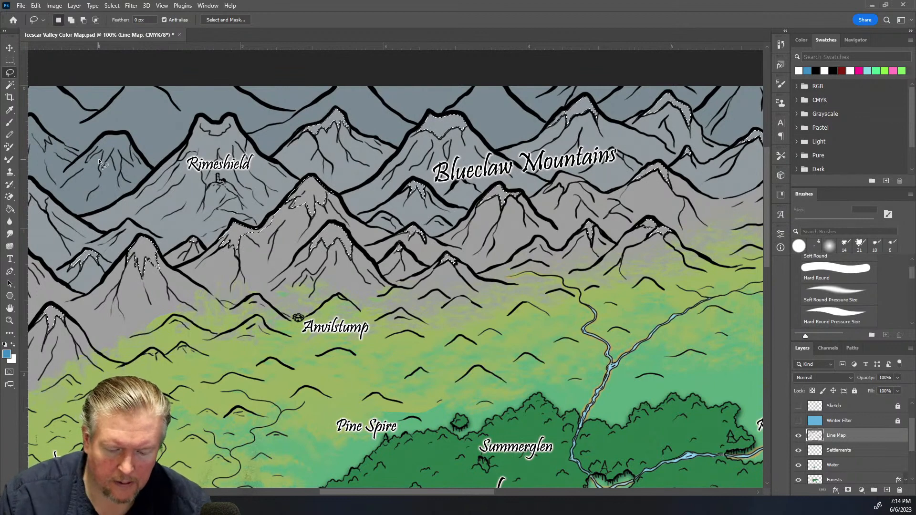
pyautogui.press('shift')
pyautogui.moveTo(73, 162)
pyautogui.mouseDown()
pyautogui.moveTo(119, 135)
pyautogui.moveTo(130, 140)
pyautogui.moveTo(135, 168)
pyautogui.moveTo(123, 157)
pyautogui.moveTo(120, 176)
pyautogui.moveTo(110, 158)
pyautogui.moveTo(100, 172)
pyautogui.moveTo(101, 149)
pyautogui.moveTo(72, 164)
pyautogui.mouseUp()
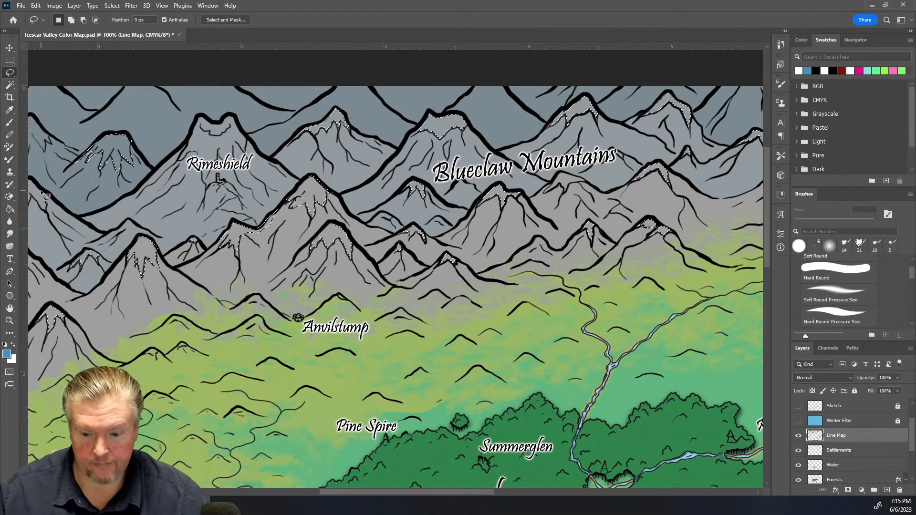
# Hide the Text group and add the Rimeshield peak interior to the selection with the Lasso
pyautogui.scroll(1, 820, 409)
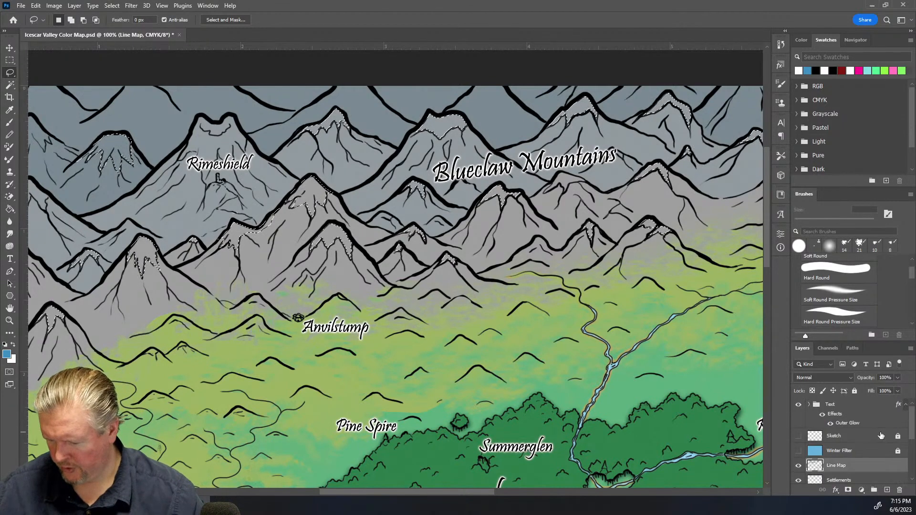
pyautogui.click(798, 404)
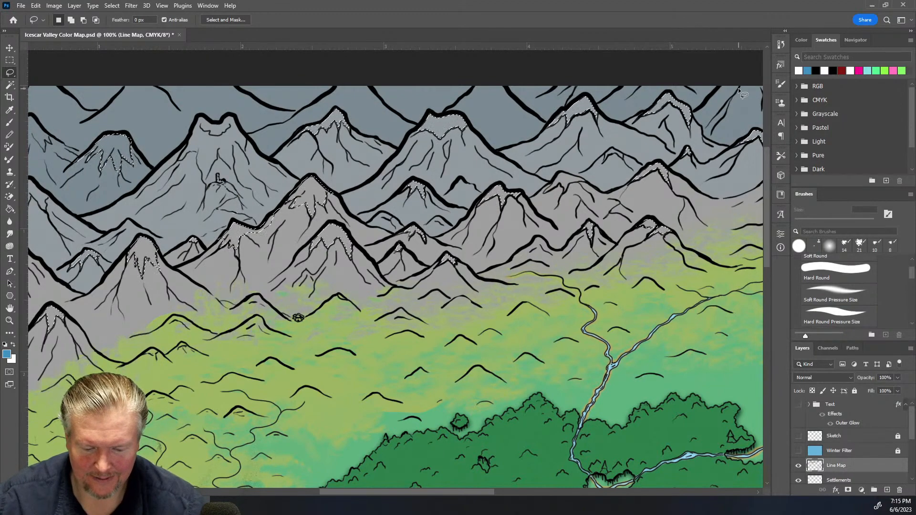
pyautogui.press('shift')
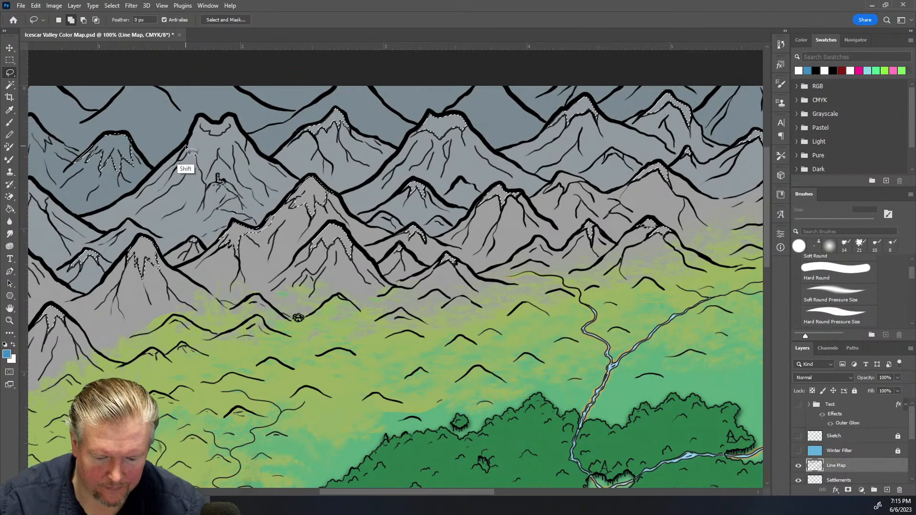
pyautogui.moveTo(187, 140)
pyautogui.mouseDown()
pyautogui.moveTo(196, 152)
pyautogui.moveTo(204, 183)
pyautogui.moveTo(218, 150)
pyautogui.moveTo(233, 174)
pyautogui.moveTo(234, 141)
pyautogui.moveTo(245, 152)
pyautogui.moveTo(246, 136)
pyautogui.moveTo(233, 112)
pyautogui.moveTo(217, 123)
pyautogui.moveTo(201, 115)
pyautogui.moveTo(171, 152)
pyautogui.moveTo(199, 174)
pyautogui.mouseUp()
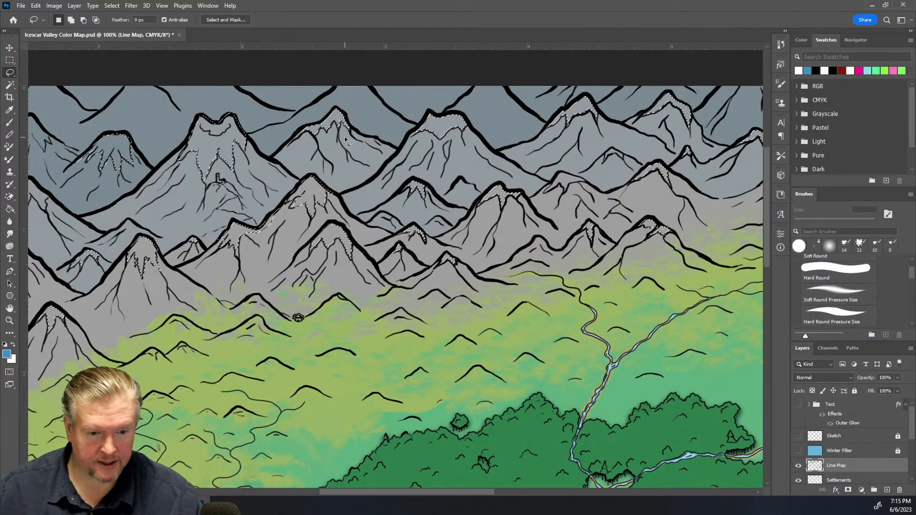
# Try to add the peak at the map's western edge to the selection with the Magic Wand
pyautogui.click(9, 86)
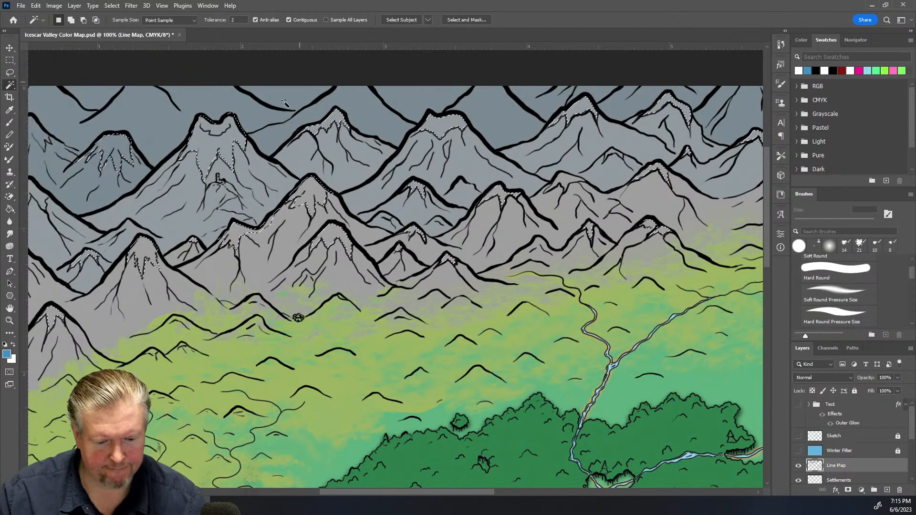
pyautogui.keyDown('shift'); pyautogui.click(41, 220); pyautogui.keyUp('shift')
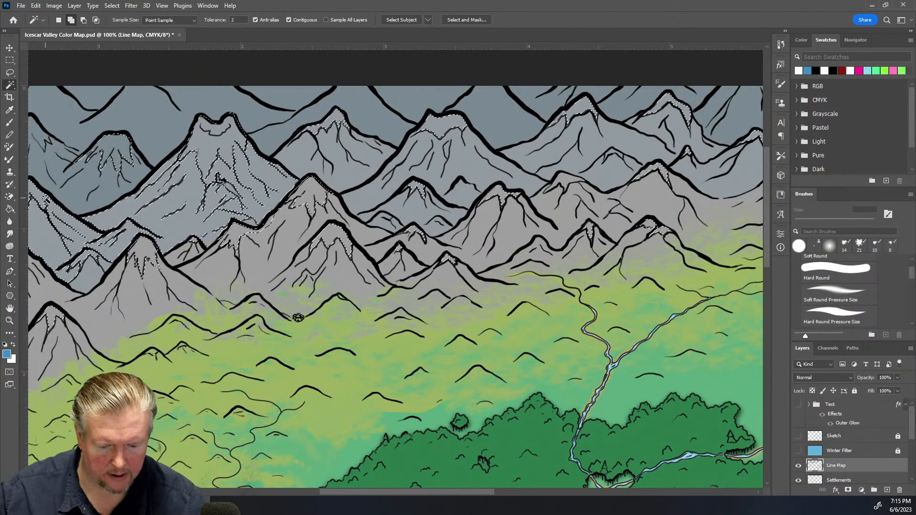
pyautogui.hotkey('ctrl', 'z')
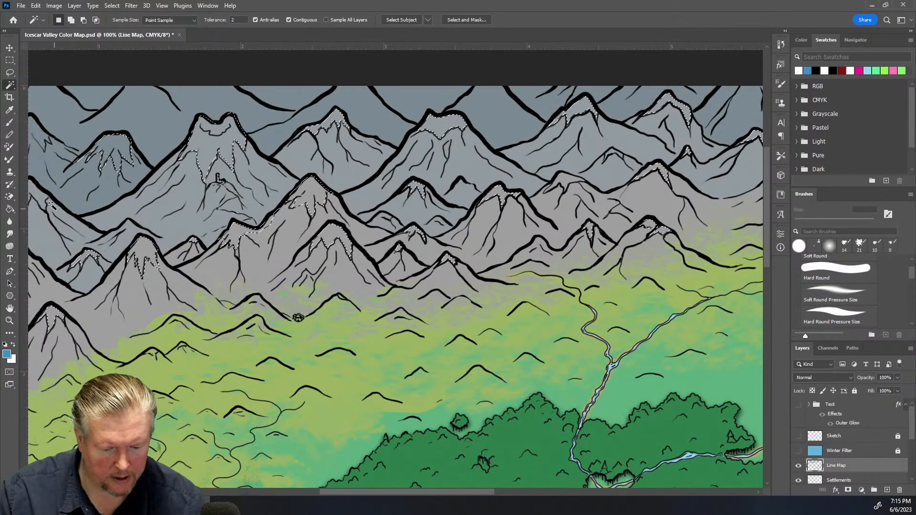
pyautogui.keyDown('shift'); pyautogui.click(39, 220); pyautogui.keyUp('shift')
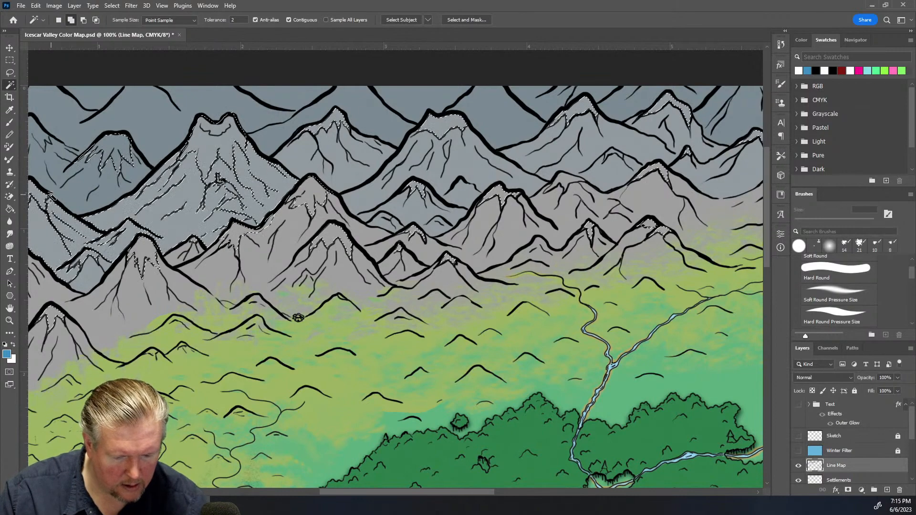
pyautogui.hotkey('ctrl', 'z')
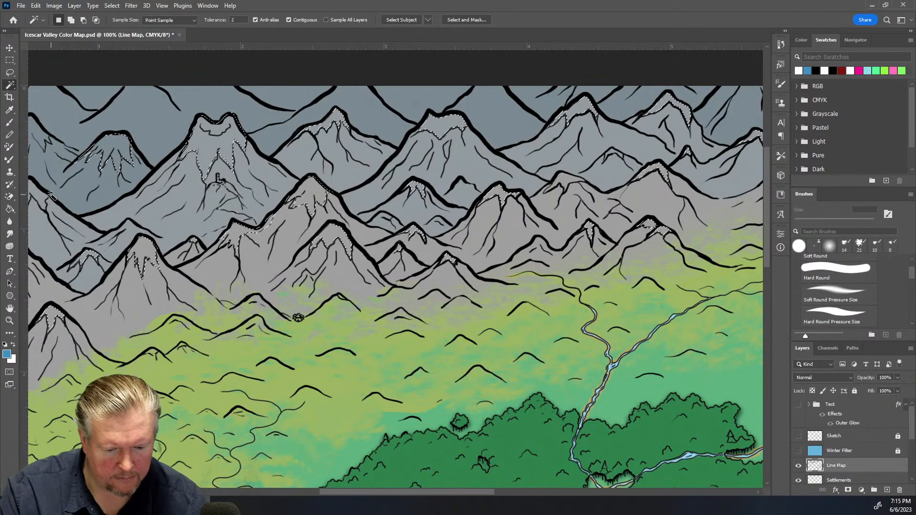
# Add more western peak interiors to the selection with the Lasso and Magic Wand
pyautogui.click(10, 73)
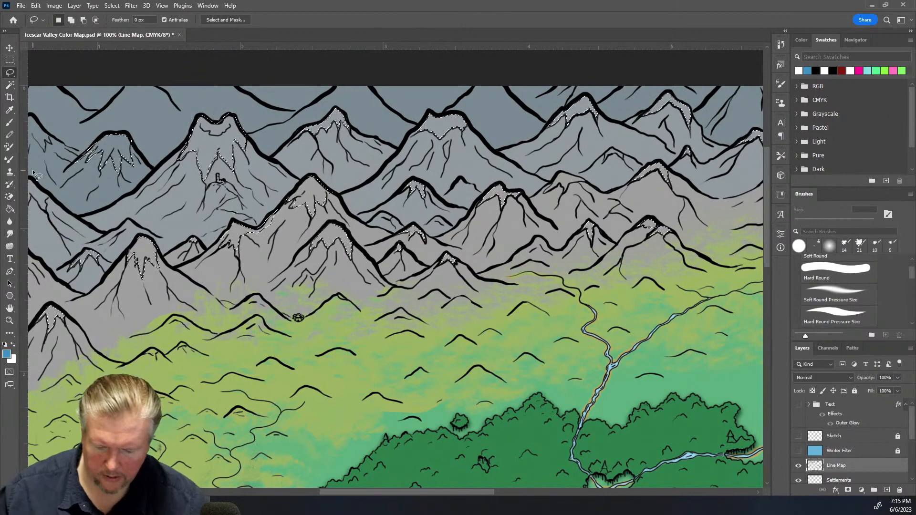
pyautogui.moveTo(388, 493); pyautogui.dragTo(340, 491)
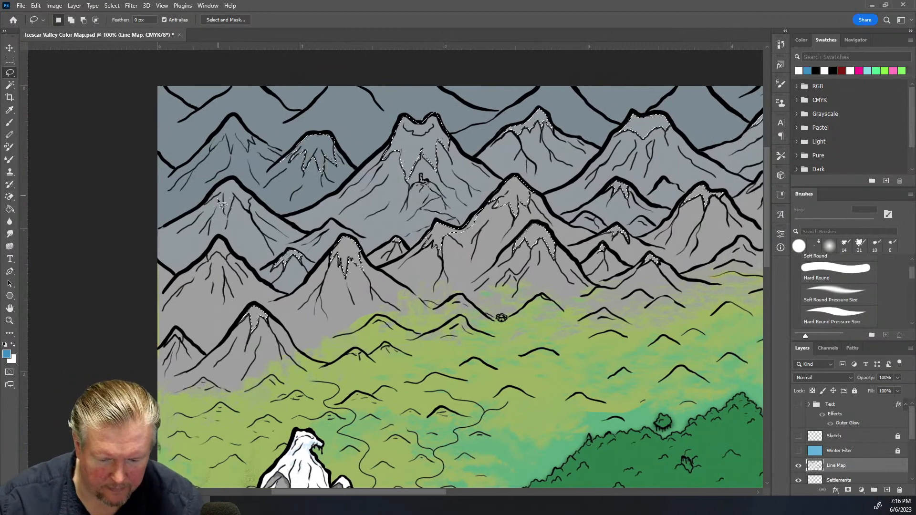
pyautogui.press('shift')
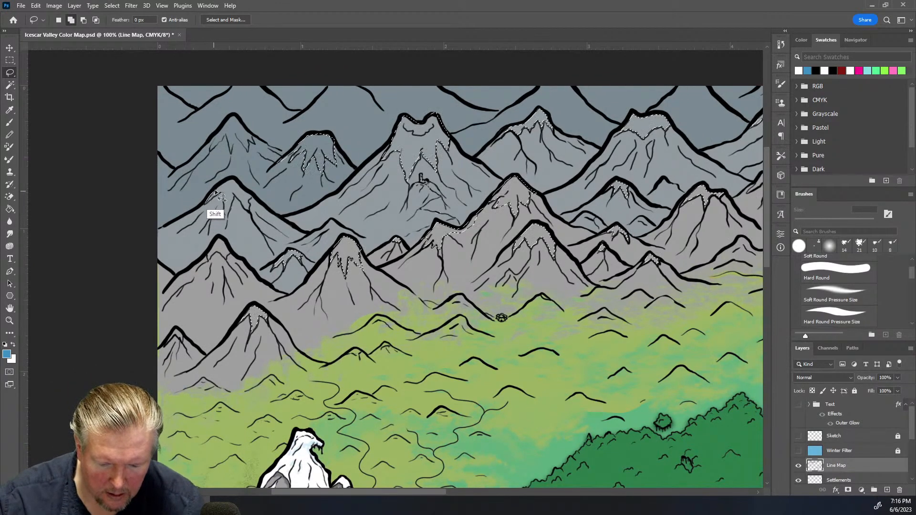
pyautogui.moveTo(239, 187)
pyautogui.mouseDown()
pyautogui.moveTo(249, 211)
pyautogui.moveTo(235, 194)
pyautogui.moveTo(228, 218)
pyautogui.moveTo(222, 192)
pyautogui.moveTo(201, 204)
pyautogui.mouseUp()
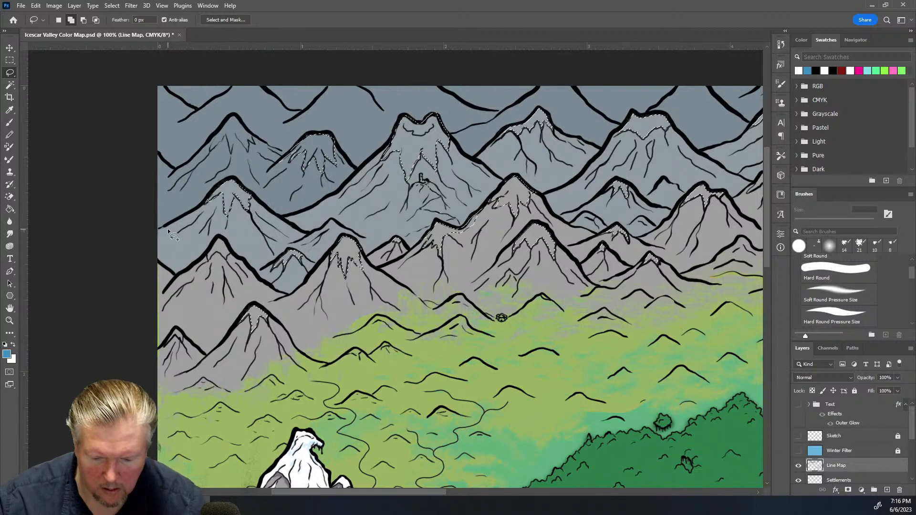
pyautogui.moveTo(211, 146)
pyautogui.mouseDown()
pyautogui.moveTo(233, 114)
pyautogui.moveTo(255, 139)
pyautogui.moveTo(248, 153)
pyautogui.moveTo(237, 131)
pyautogui.moveTo(231, 153)
pyautogui.moveTo(227, 133)
pyautogui.moveTo(206, 143)
pyautogui.mouseUp()
pyautogui.click(10, 86)
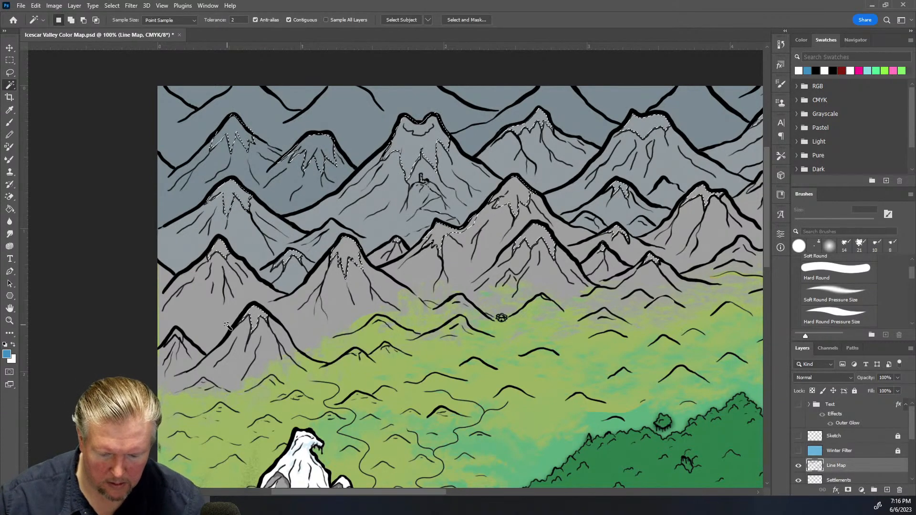
pyautogui.keyDown('shift'); pyautogui.click(176, 335); pyautogui.keyUp('shift')
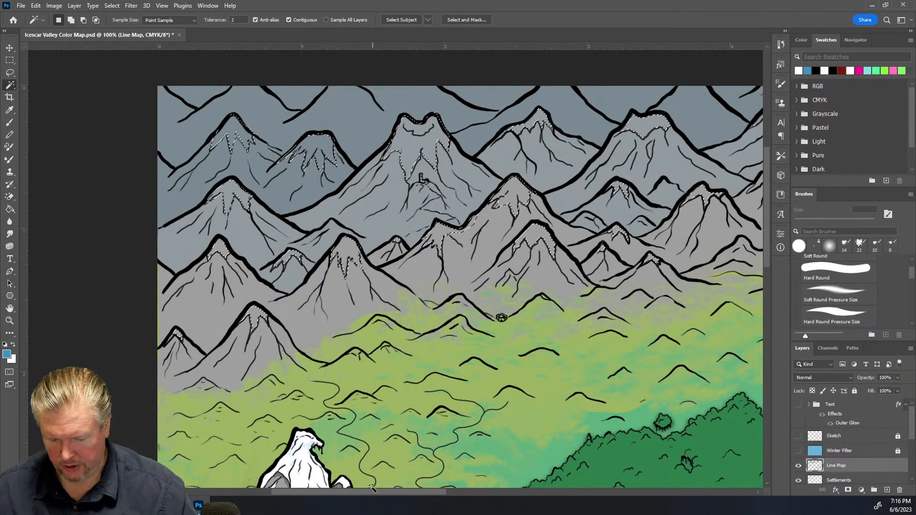
# Switch to the Snow Caps layer and fill the selected peaks with white using the Paint Bucket
pyautogui.moveTo(371, 493); pyautogui.dragTo(447, 493)
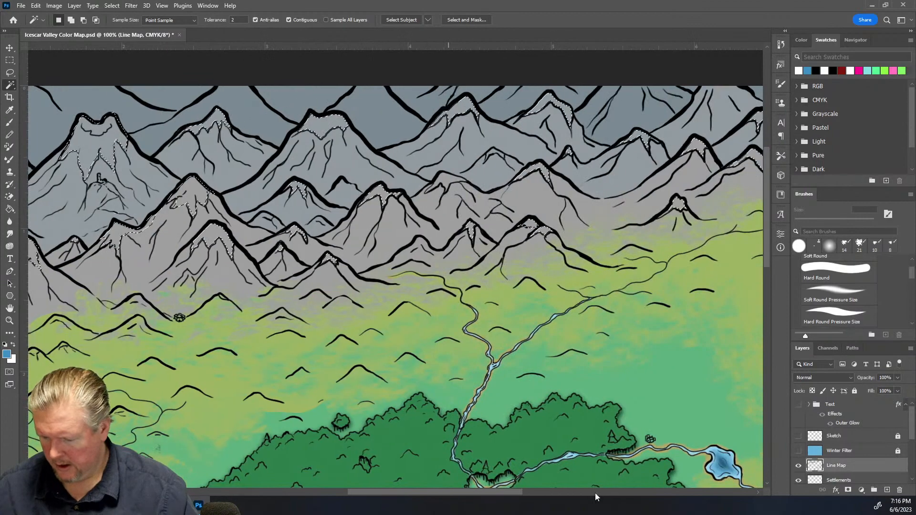
pyautogui.scroll(-5, 866, 430)
pyautogui.click(855, 434)
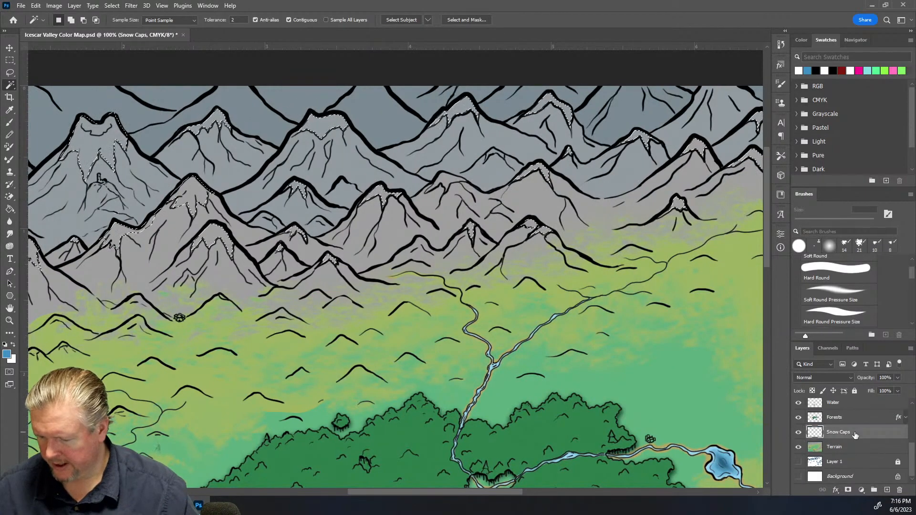
pyautogui.press('x')
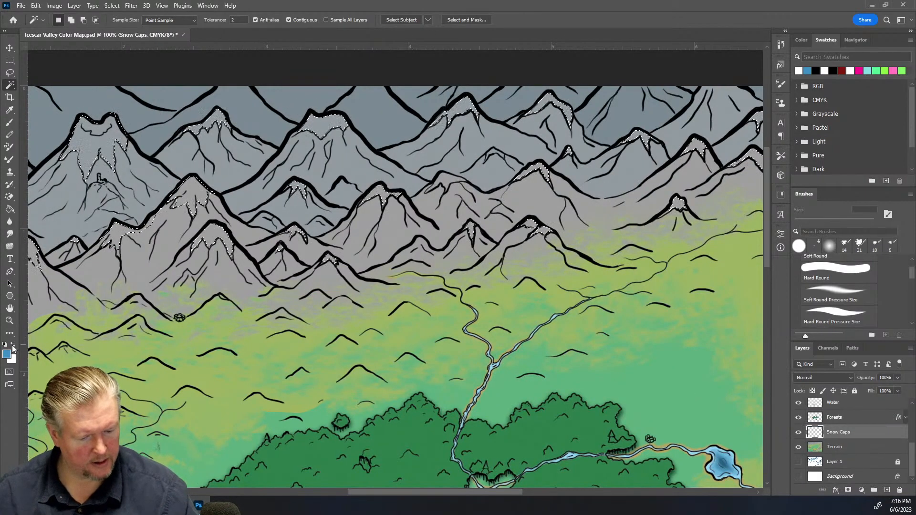
pyautogui.click(10, 209)
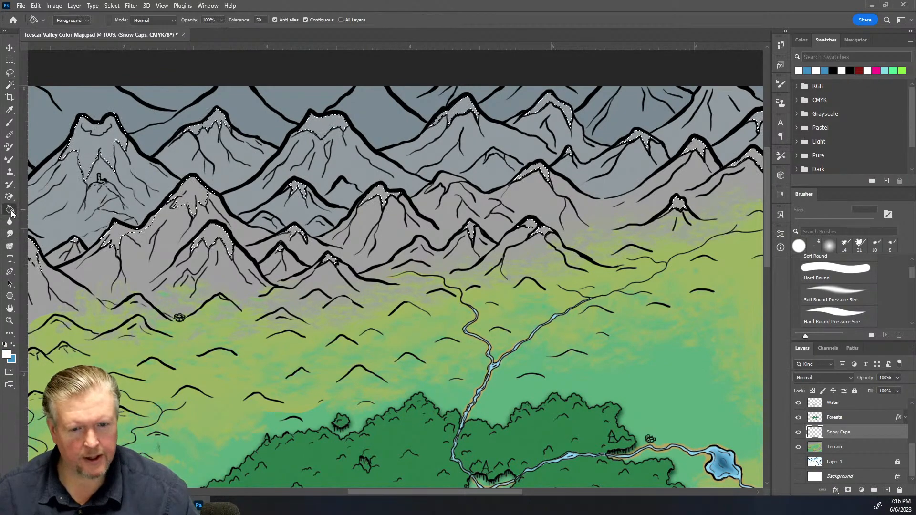
pyautogui.click(380, 193)
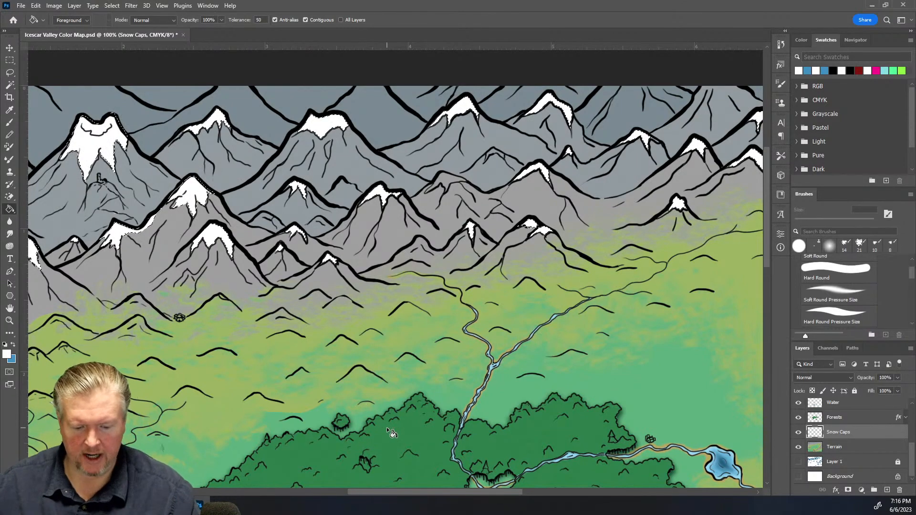
# Deselect everything and zoom in on the snow-capped peaks
pyautogui.moveTo(355, 492)
pyautogui.mouseDown()
pyautogui.moveTo(463, 496)
pyautogui.moveTo(367, 497)
pyautogui.mouseUp()
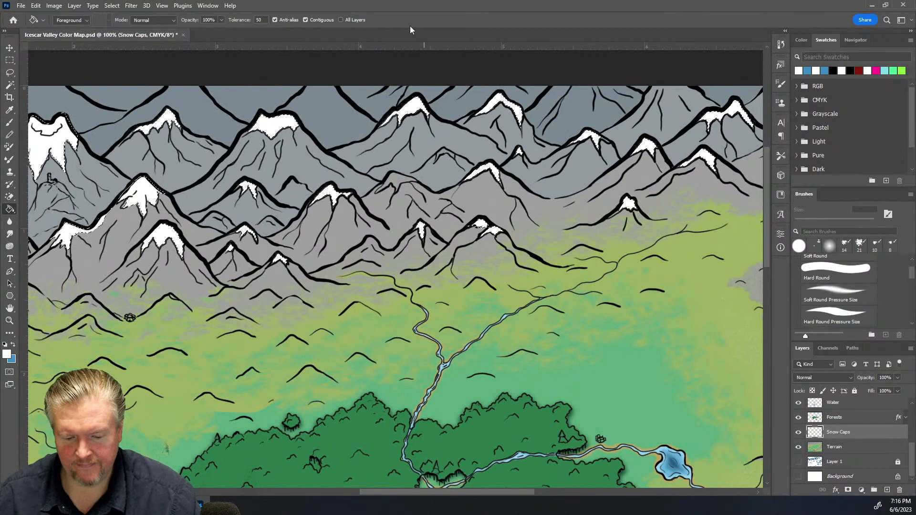
pyautogui.click(9, 60)
pyautogui.click(146, 229)
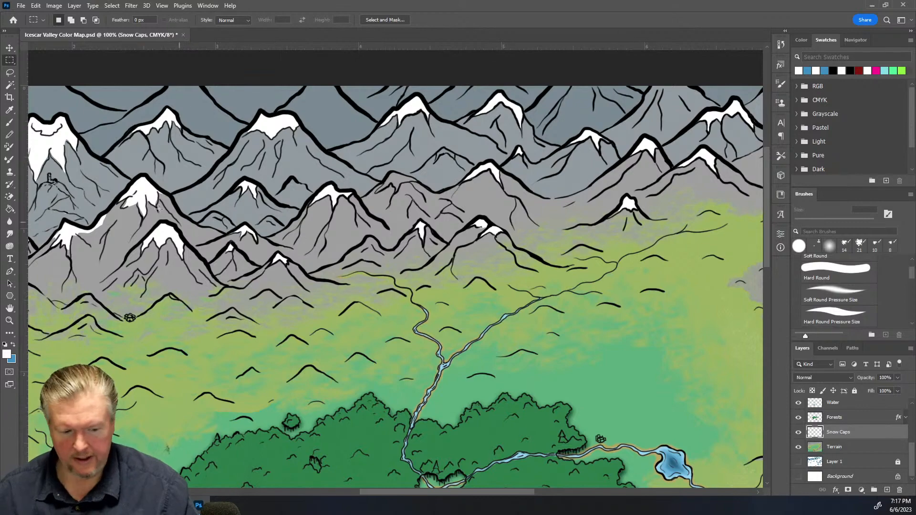
pyautogui.hotkey('ctrl', '+')
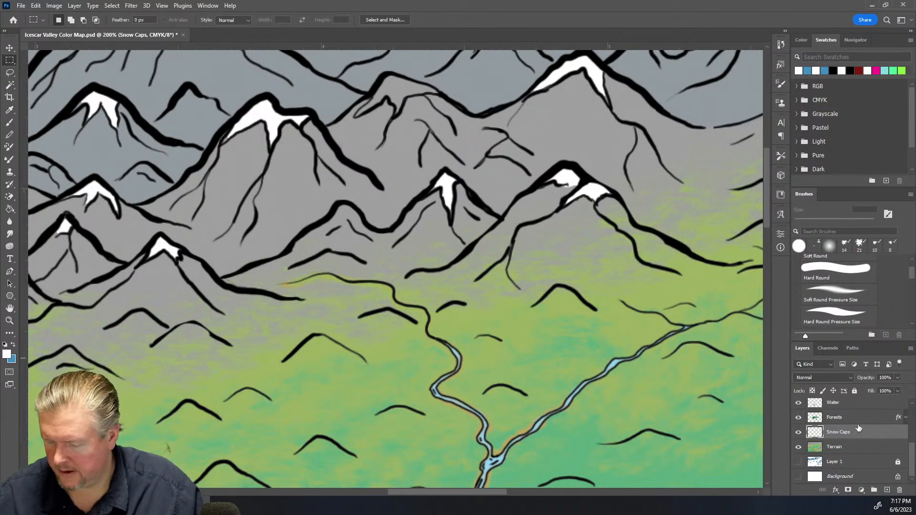
# Inspect the snow caps across the map at different zoom levels
pyautogui.scroll(5, 855, 422)
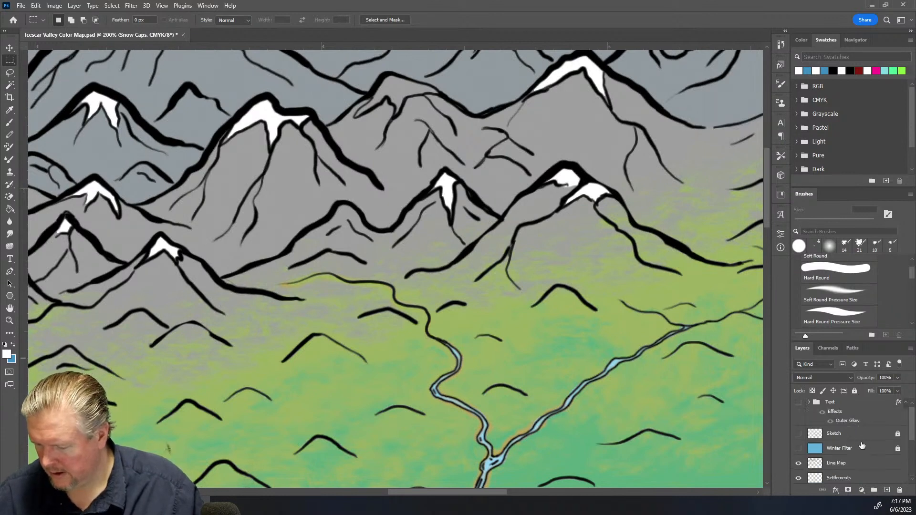
pyautogui.click(864, 463)
pyautogui.click(9, 85)
pyautogui.keyDown('ctrl'); pyautogui.click(406, 82); pyautogui.keyUp('ctrl')
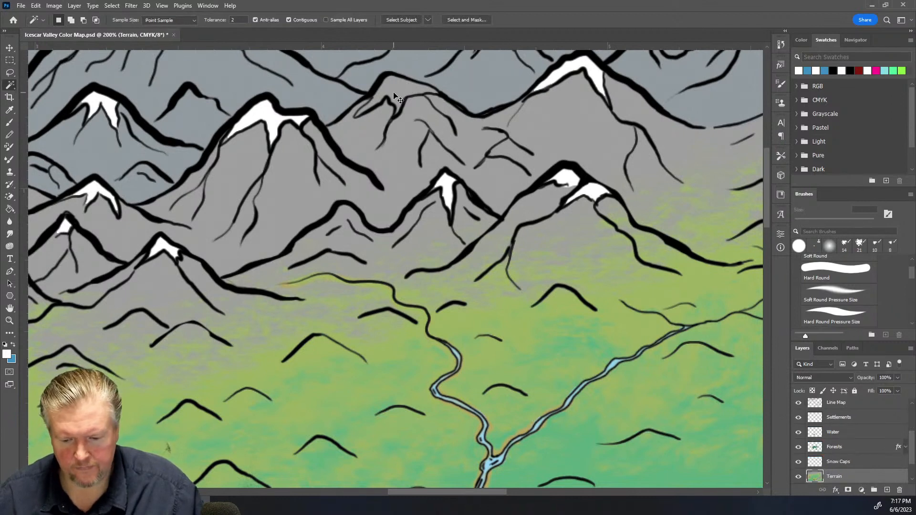
pyautogui.scroll(3, 849, 450)
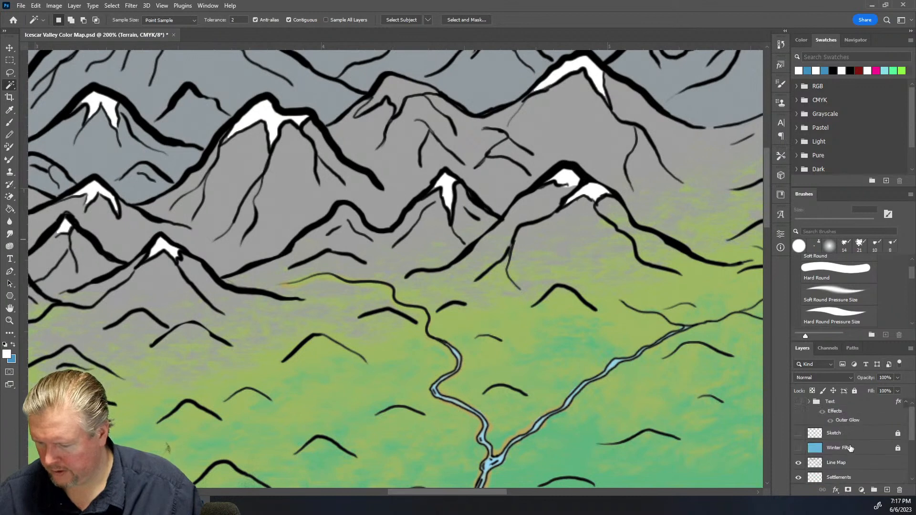
pyautogui.keyDown('ctrl'); pyautogui.click(856, 471); pyautogui.keyUp('ctrl')
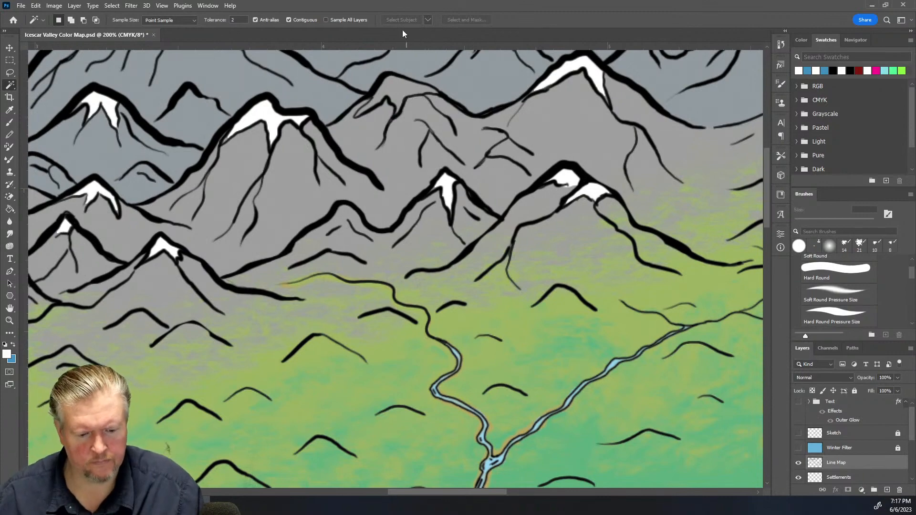
pyautogui.hotkey('ctrl', '-')
pyautogui.hotkey('ctrl', '-')
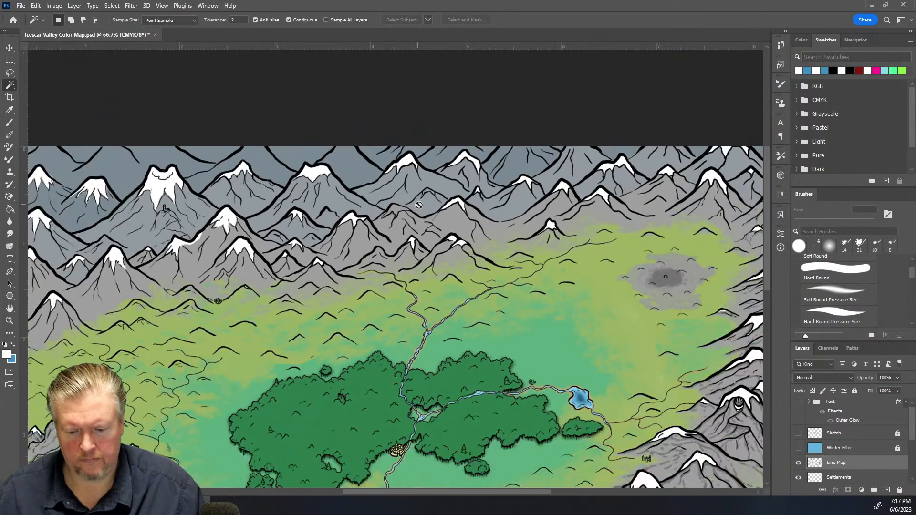
pyautogui.hotkey('ctrl', '-')
pyautogui.scroll(-2, 396, 297)
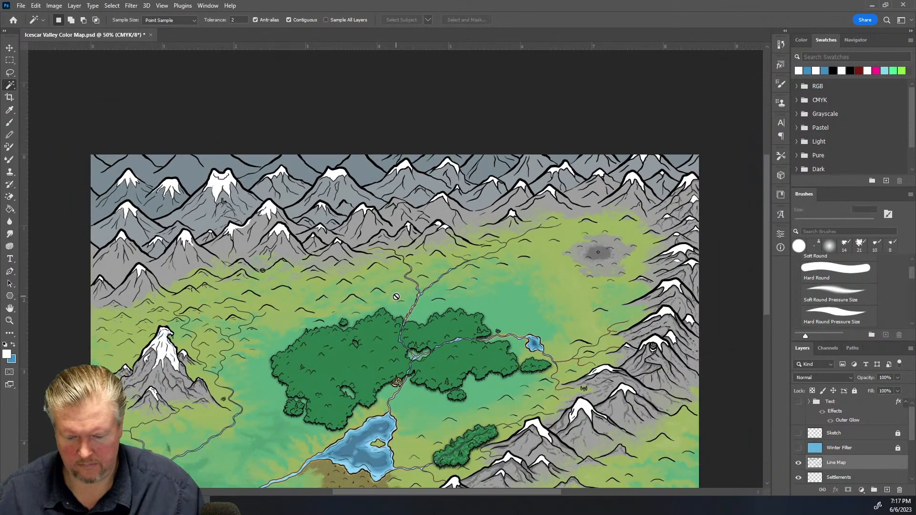
pyautogui.hotkey('ctrl', '+')
pyautogui.hotkey('ctrl', '+')
pyautogui.hotkey('ctrl', '+')
pyautogui.scroll(2, 431, 238)
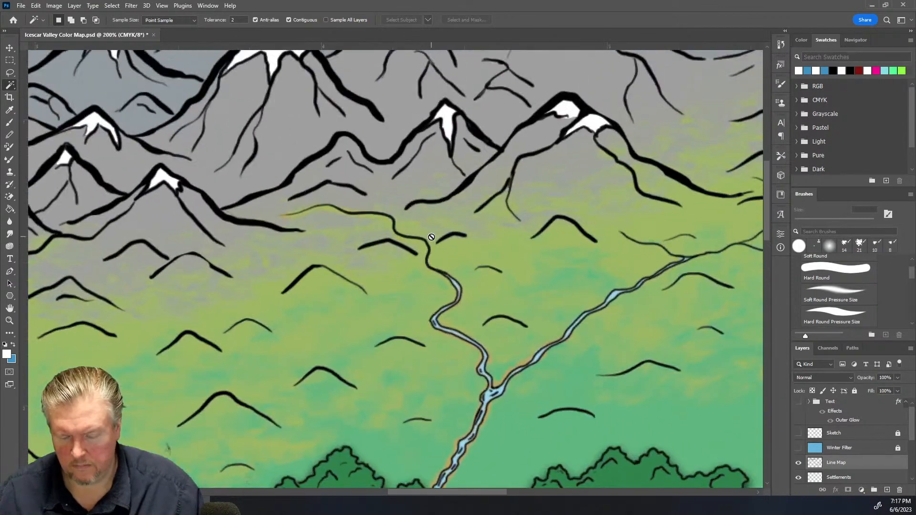
# Switch to the Line Map layer and add two central peak interiors to the selection with the Magic Wand
pyautogui.moveTo(765, 219); pyautogui.dragTo(763, 185)
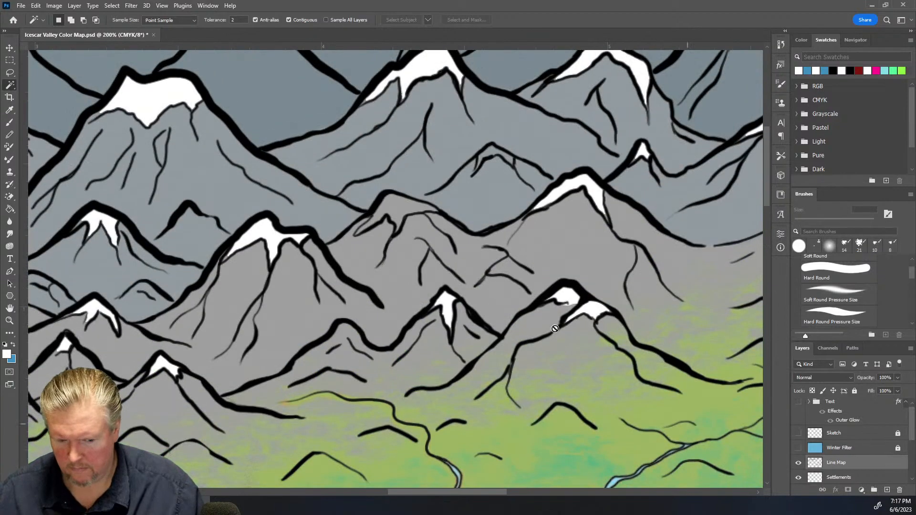
pyautogui.click(9, 50)
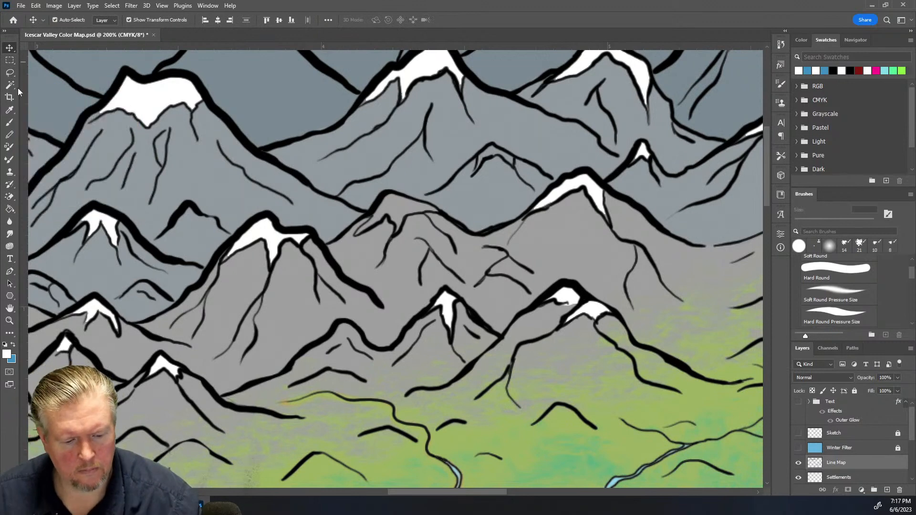
pyautogui.click(10, 86)
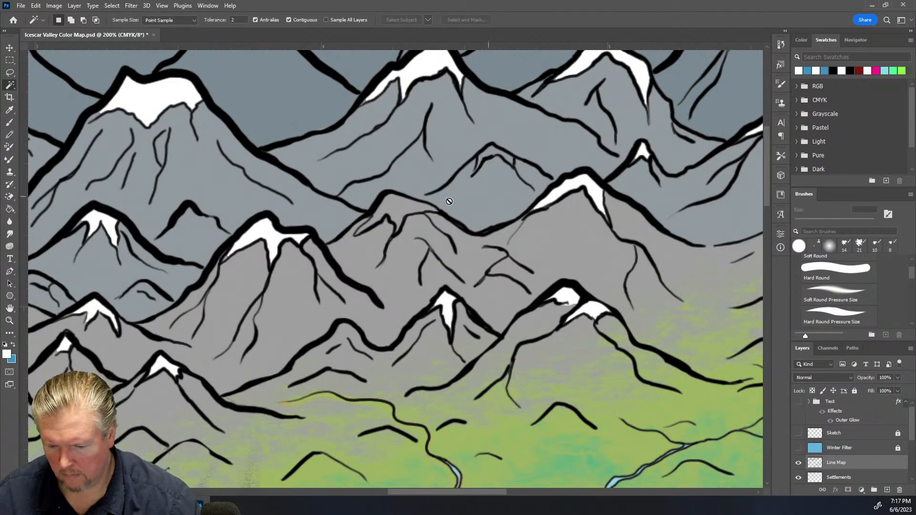
pyautogui.click(875, 468)
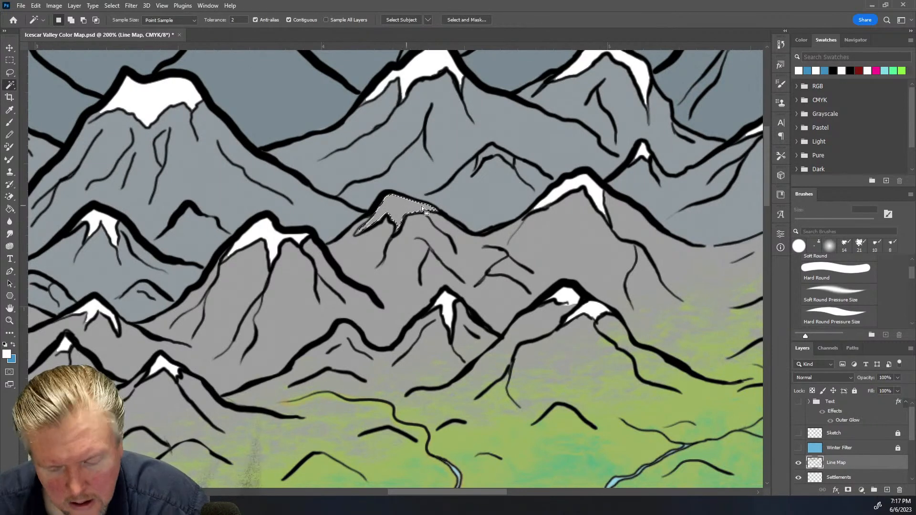
pyautogui.press('shift')
pyautogui.keyDown('shift'); pyautogui.click(492, 156); pyautogui.keyUp('shift')
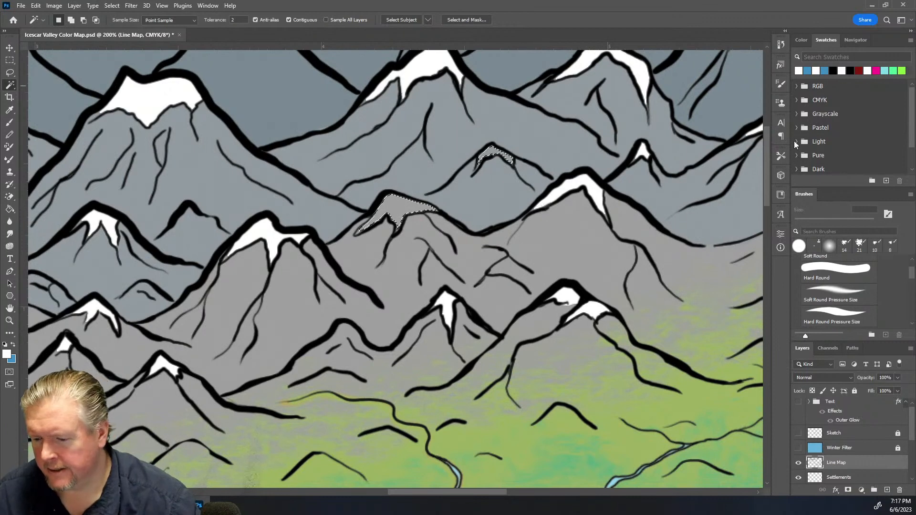
# Revert to an earlier Magic Wand selection state in History and expand the peak selection
pyautogui.click(781, 45)
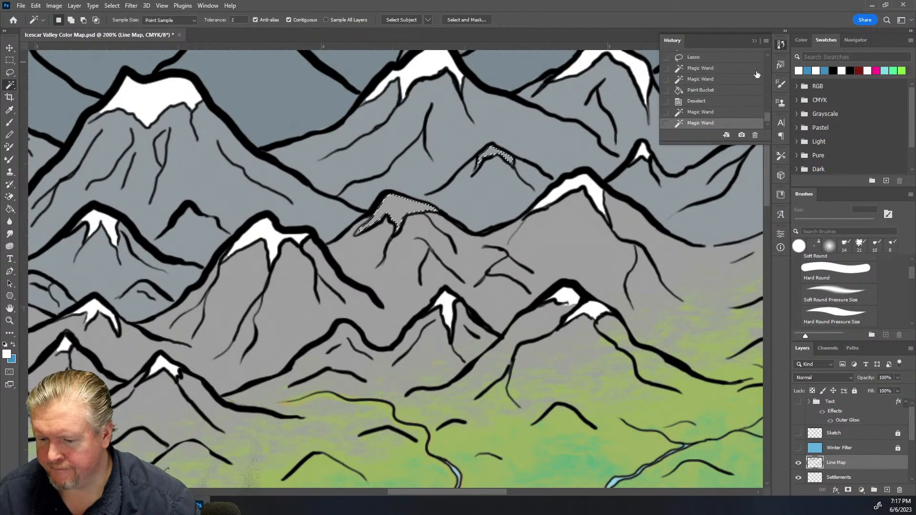
pyautogui.click(710, 80)
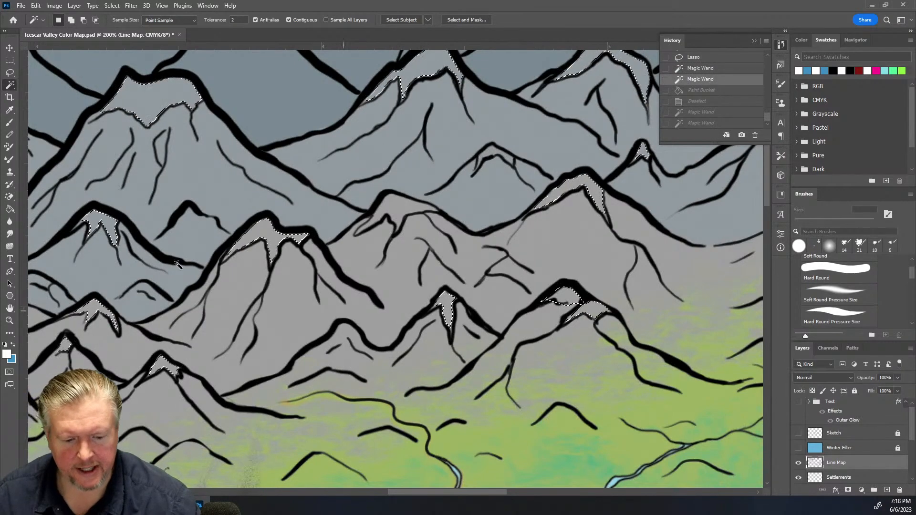
pyautogui.click(133, 7)
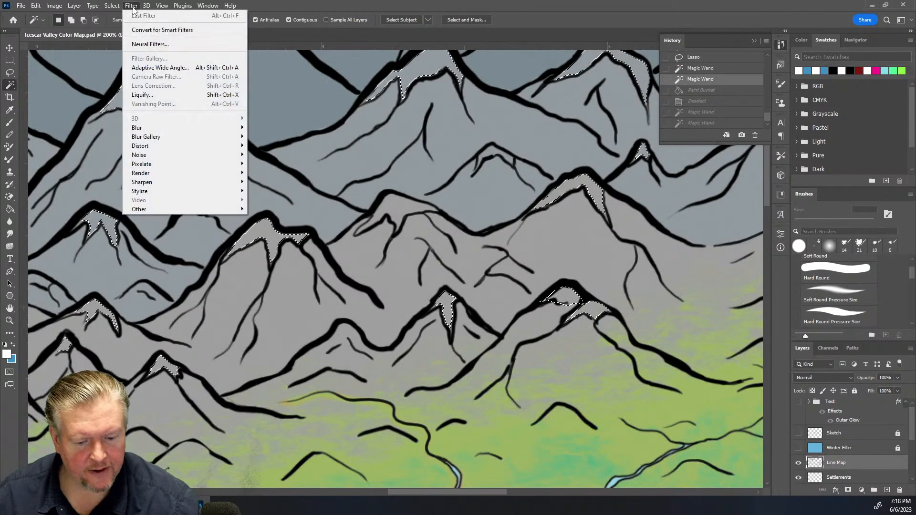
pyautogui.moveTo(112, 6)
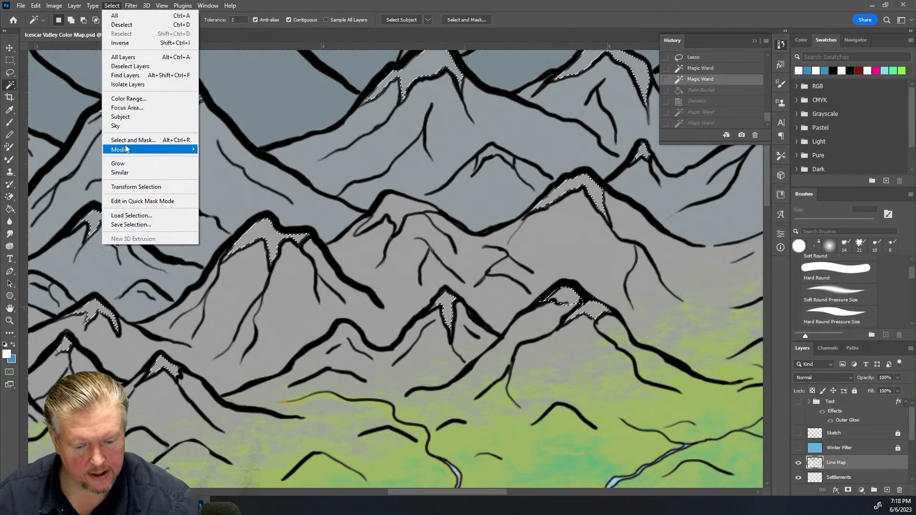
pyautogui.moveTo(173, 149)
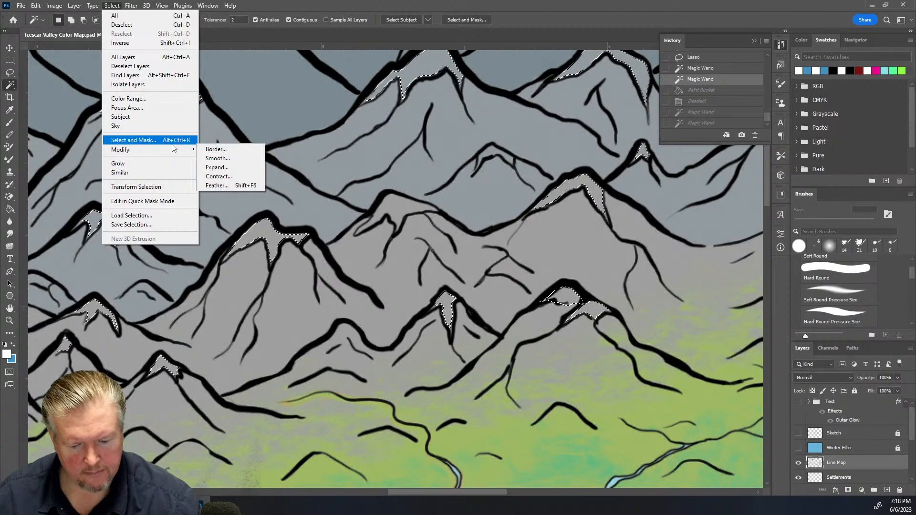
pyautogui.click(218, 167)
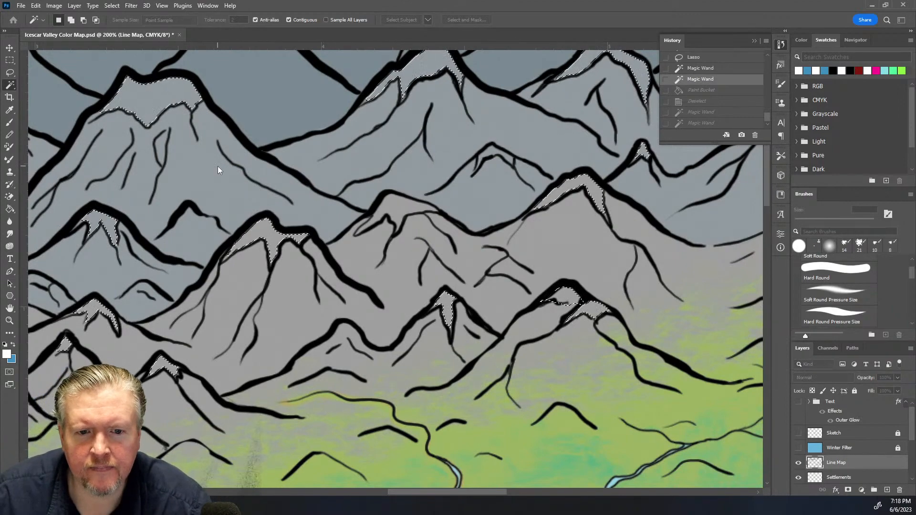
pyautogui.press('Return')
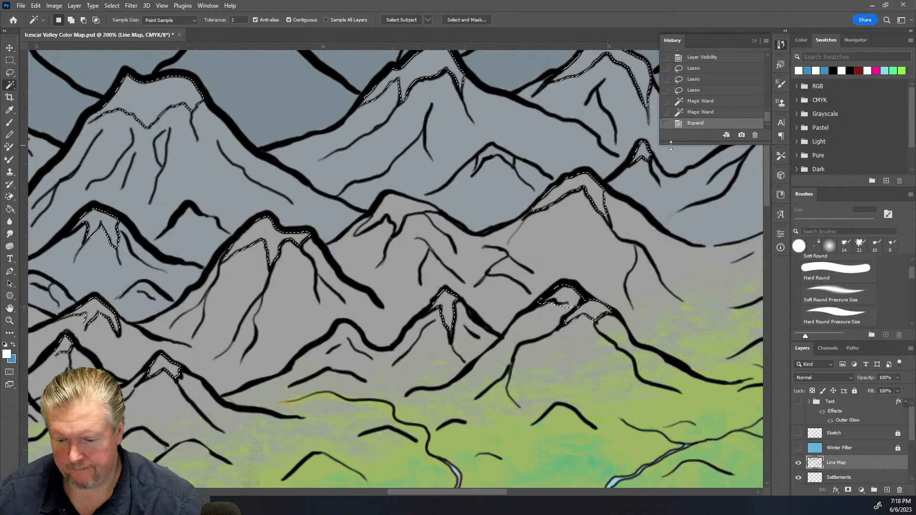
# Step back before the expansion in History and add the two central peak interiors to the selection again
pyautogui.click(701, 112)
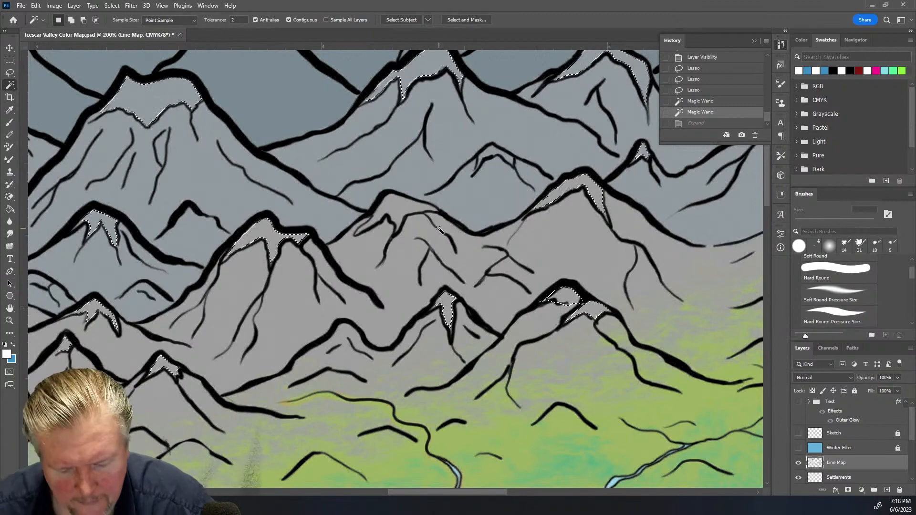
pyautogui.keyDown('shift'); pyautogui.click(399, 210); pyautogui.keyUp('shift')
pyautogui.keyDown('shift'); pyautogui.click(493, 157); pyautogui.keyUp('shift')
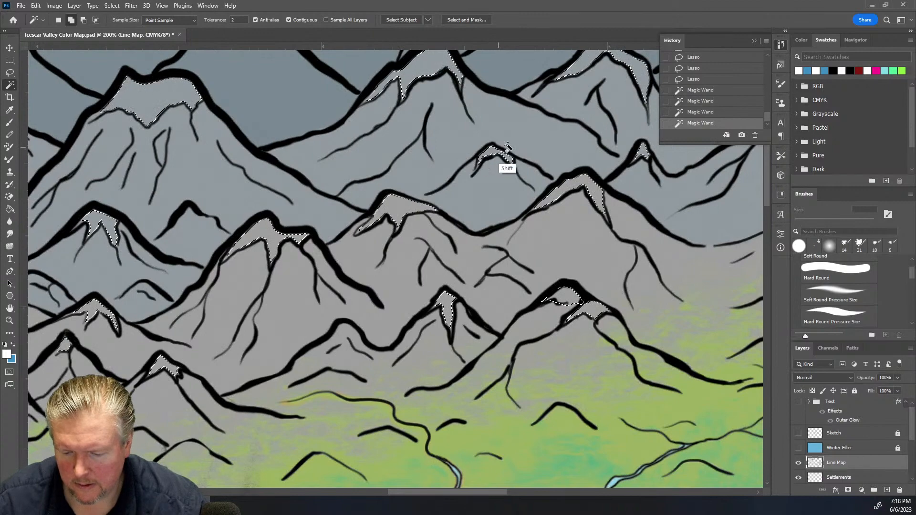
# Expand the combined peak selection
pyautogui.click(114, 6)
pyautogui.moveTo(170, 152)
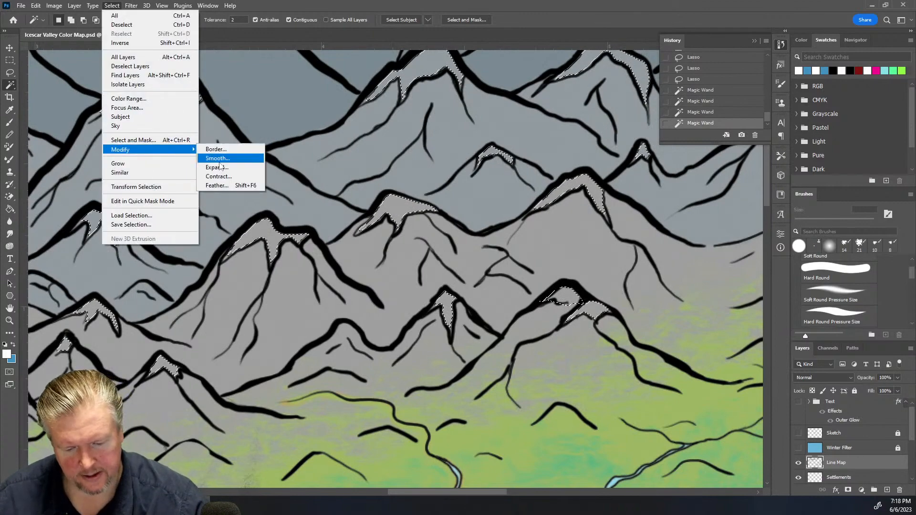
pyautogui.click(219, 168)
pyautogui.press('Return')
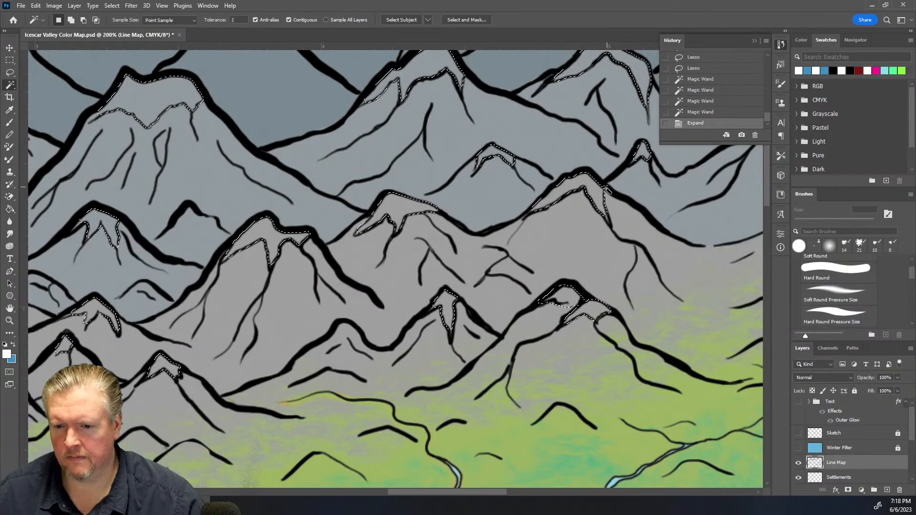
# Switch to the Snow Caps layer, fill the expanded peak selection with white using the Paint Bucket, and deselect
pyautogui.scroll(-2, 857, 470)
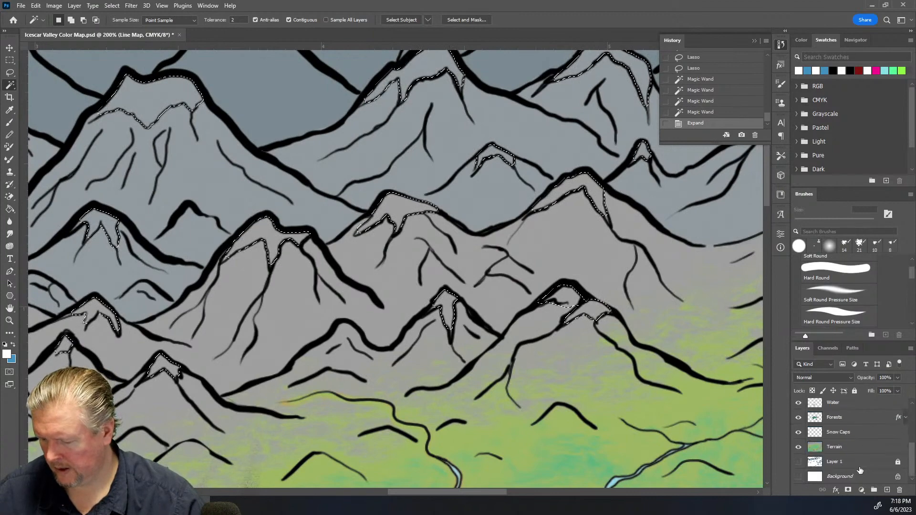
pyautogui.scroll(-2, 858, 470)
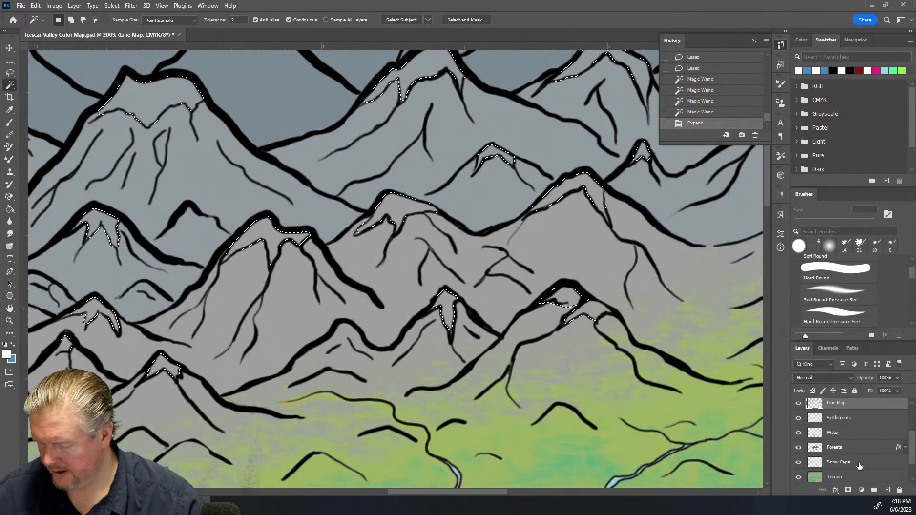
pyautogui.click(854, 462)
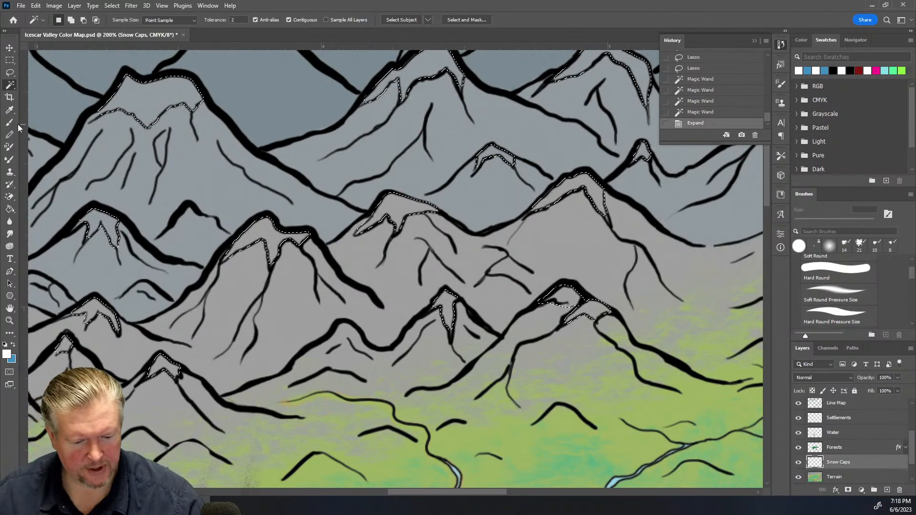
pyautogui.click(9, 210)
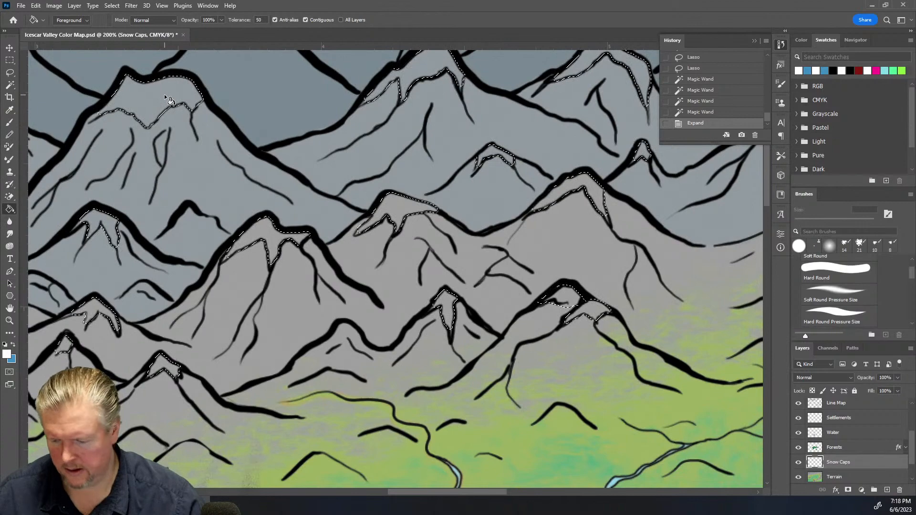
pyautogui.click(164, 96)
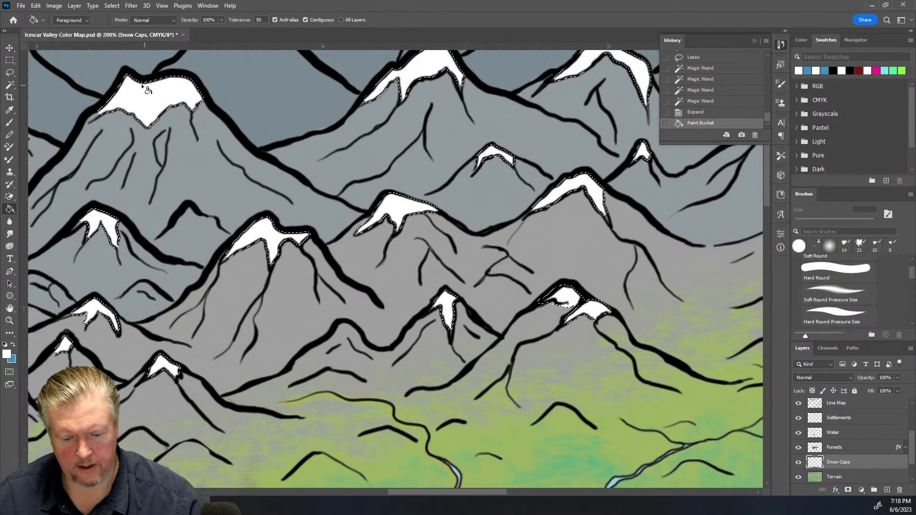
pyautogui.hotkey('ctrl', 'd')
# Zoom in on the upper peaks and touch up the central snow caps with a 2 px white brush
pyautogui.click(9, 60)
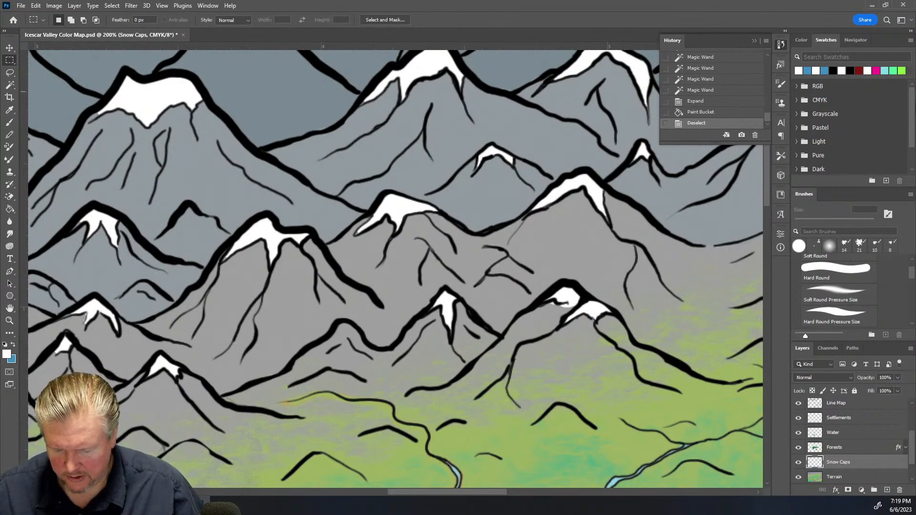
pyautogui.moveTo(448, 495); pyautogui.dragTo(617, 471)
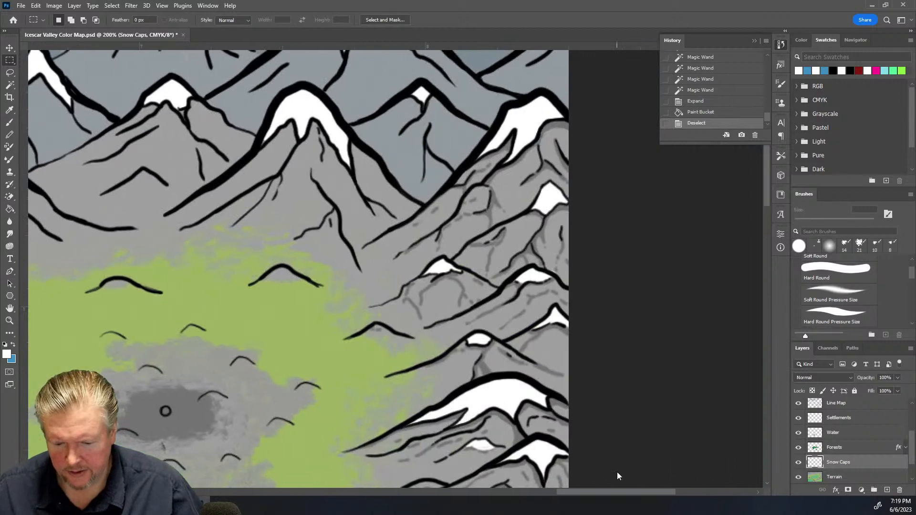
pyautogui.scroll(3, 503, 288)
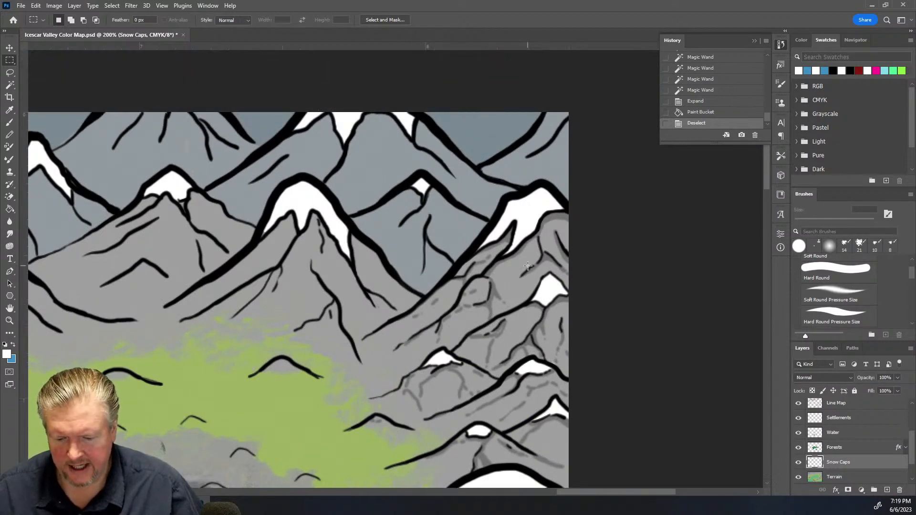
pyautogui.scroll(2, 527, 266)
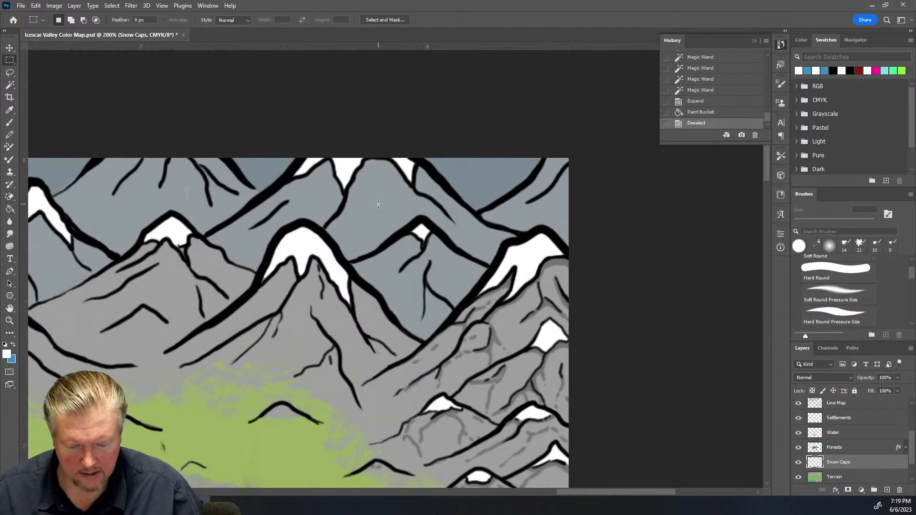
pyautogui.hotkey('ctrl', '+')
pyautogui.hotkey('ctrl', '+')
pyautogui.hotkey('ctrl', '+')
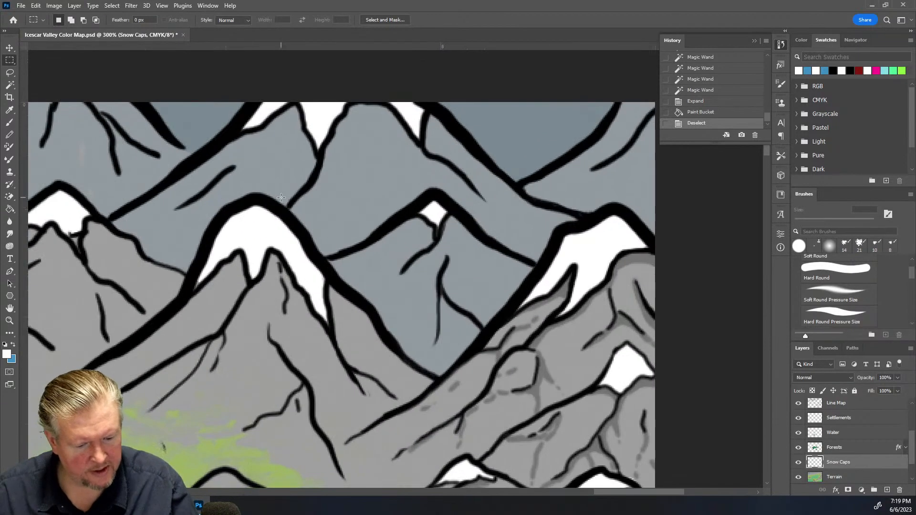
pyautogui.click(9, 124)
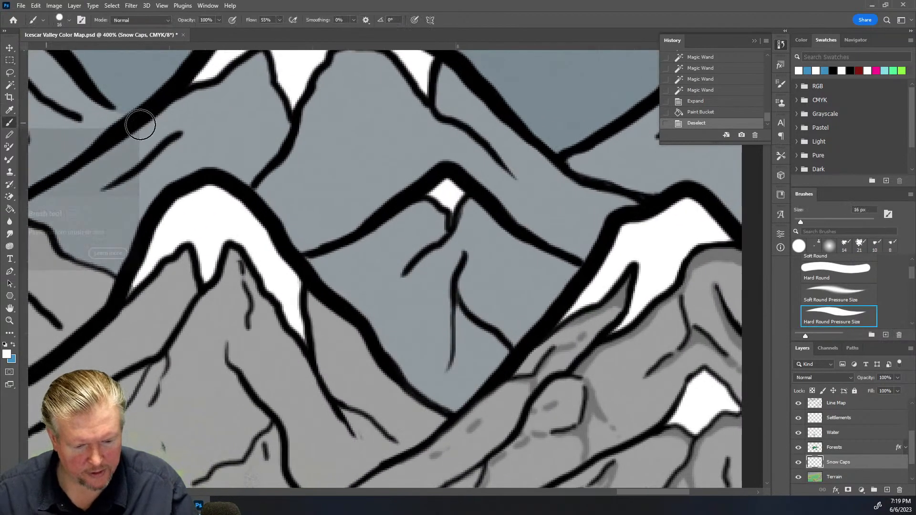
pyautogui.doubleClick(874, 209)
pyautogui.write('3')
pyautogui.press('Return')
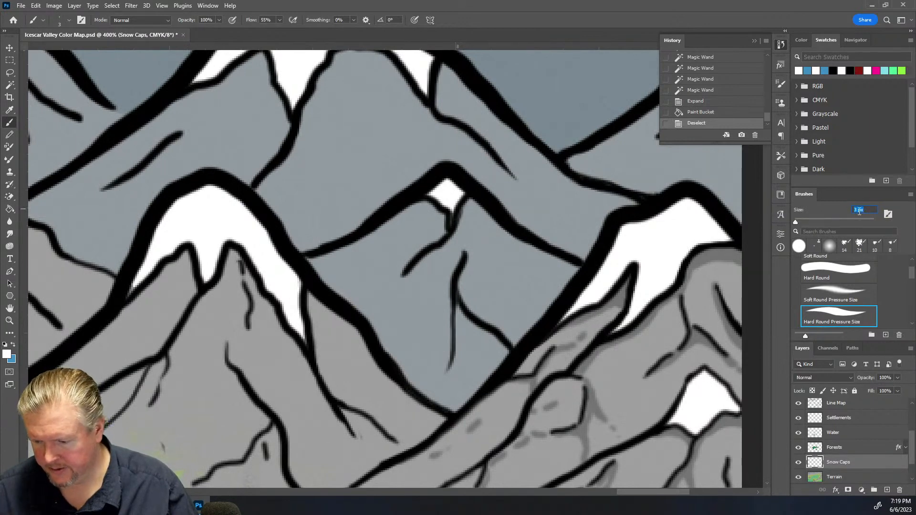
pyautogui.write('2')
pyautogui.press('Return')
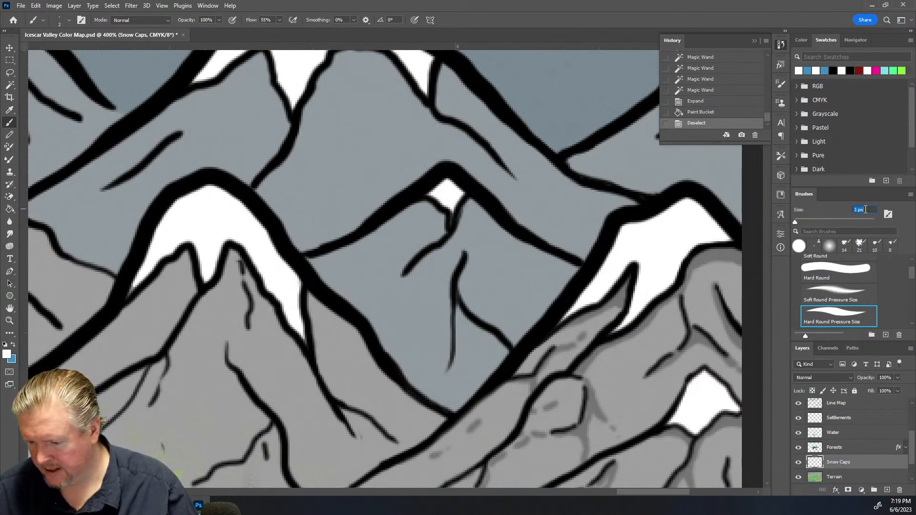
pyautogui.moveTo(305, 342); pyautogui.dragTo(303, 320)
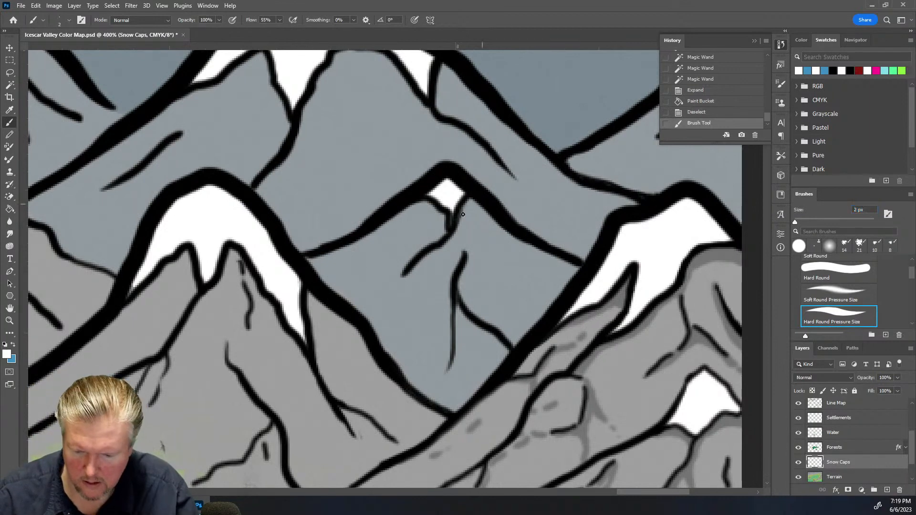
pyautogui.moveTo(452, 210); pyautogui.dragTo(452, 219)
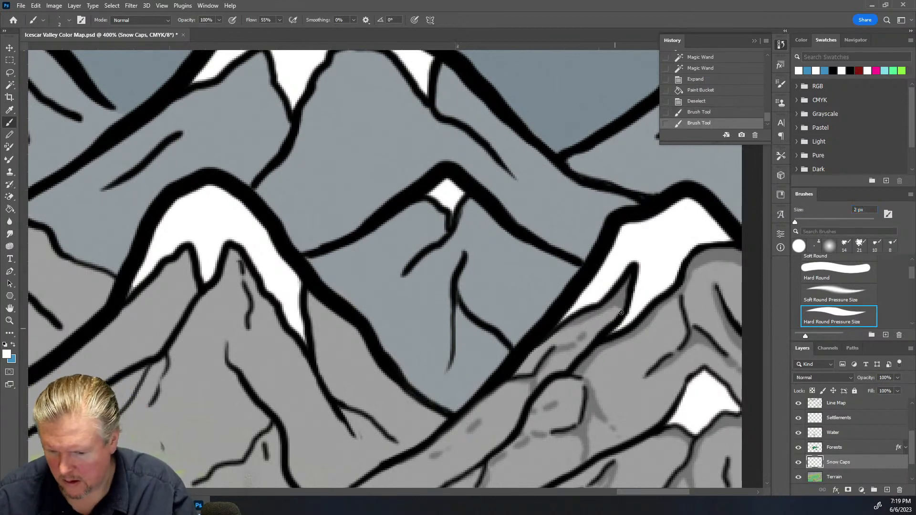
# Paint more small white touch-ups on the snow caps, undoing one stray stroke
pyautogui.moveTo(427, 90); pyautogui.dragTo(427, 97)
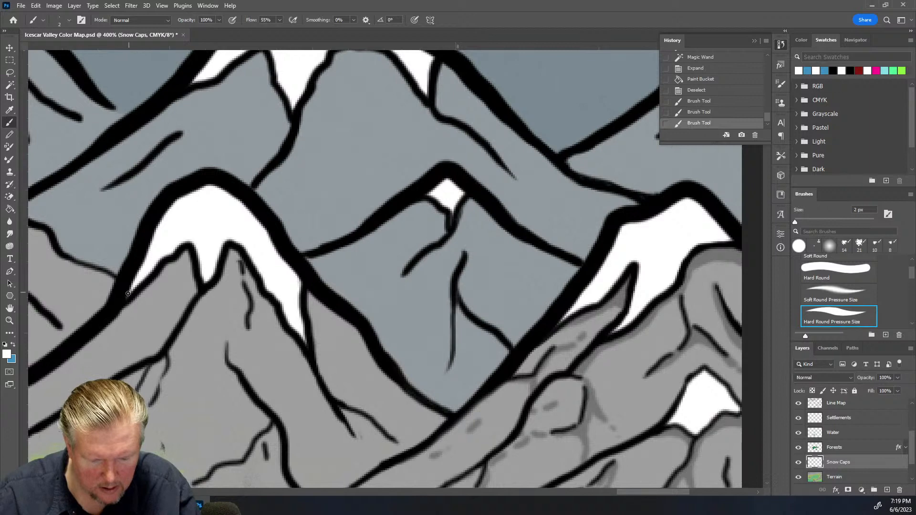
pyautogui.moveTo(128, 296)
pyautogui.mouseDown()
pyautogui.moveTo(165, 310)
pyautogui.moveTo(141, 278)
pyautogui.moveTo(119, 292)
pyautogui.mouseUp()
pyautogui.hotkey('ctrl', 'z')
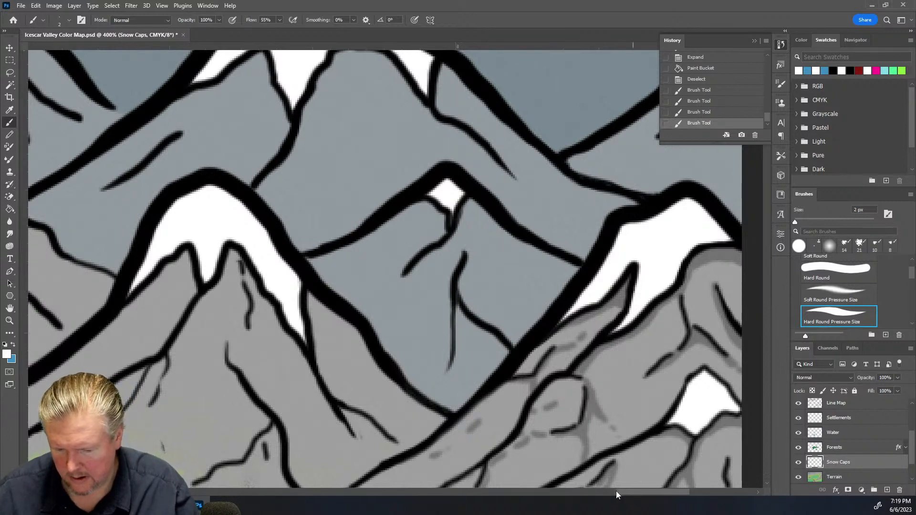
pyautogui.moveTo(632, 490); pyautogui.dragTo(565, 495)
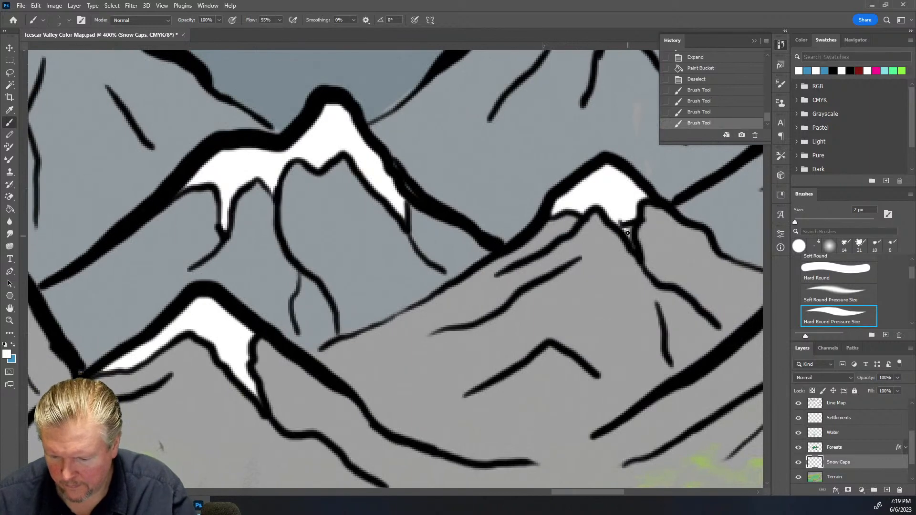
pyautogui.moveTo(630, 232); pyautogui.dragTo(627, 238)
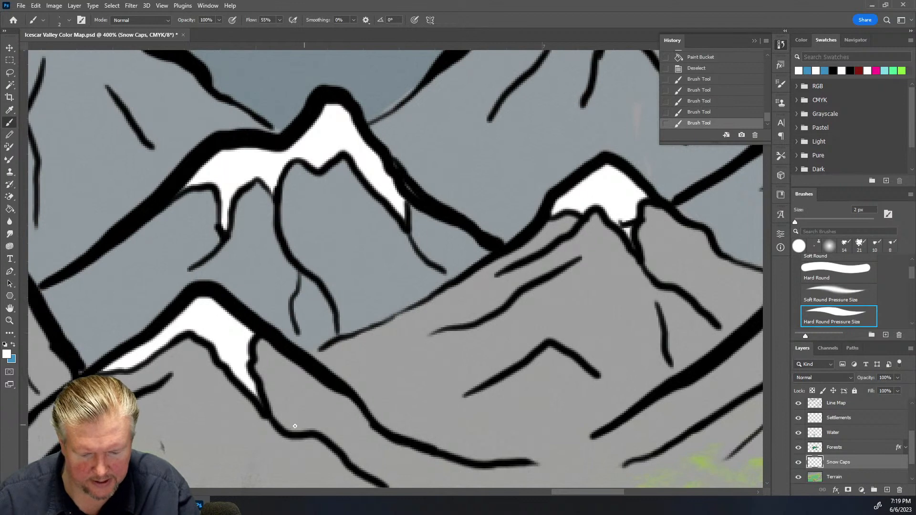
# Paint small white touch-ups along the lower-left peak's snow cap and close the History panel
pyautogui.moveTo(118, 369); pyautogui.dragTo(127, 368)
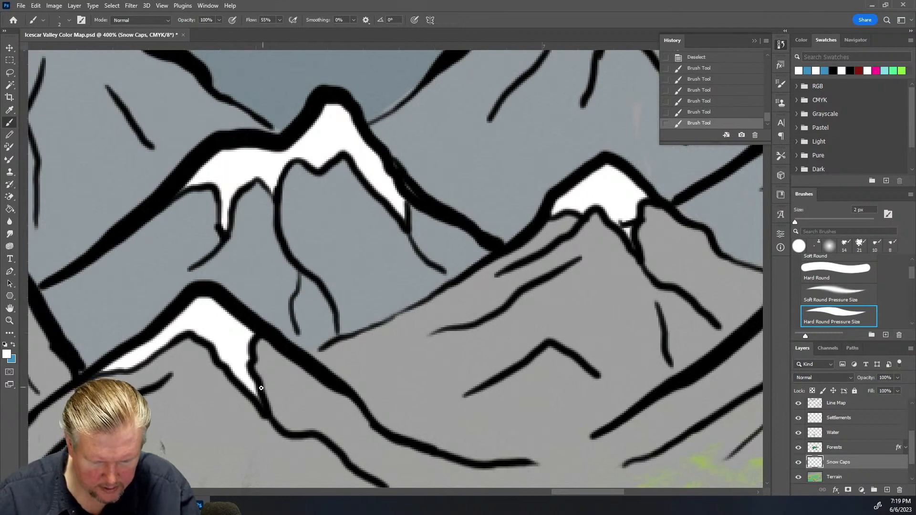
pyautogui.moveTo(259, 405); pyautogui.dragTo(256, 387)
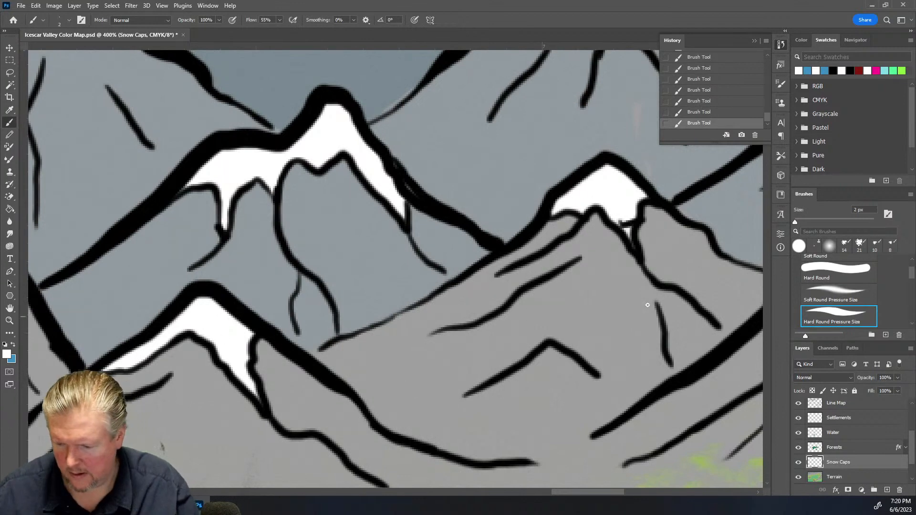
pyautogui.click(754, 41)
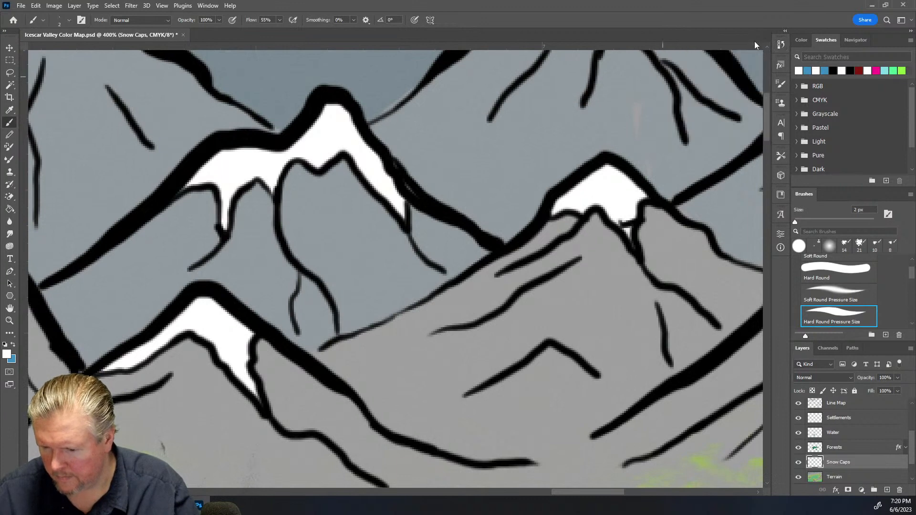
pyautogui.moveTo(768, 110)
pyautogui.mouseDown()
pyautogui.moveTo(767, 93)
pyautogui.moveTo(767, 109)
pyautogui.mouseUp()
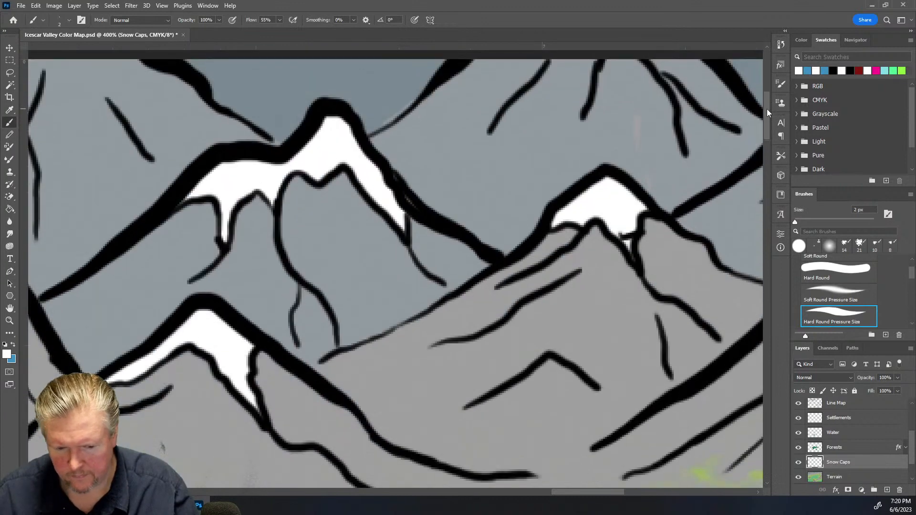
# Add more white brush strokes to the snow caps and ridge highlights on the peaks further right
pyautogui.moveTo(604, 492); pyautogui.dragTo(553, 497)
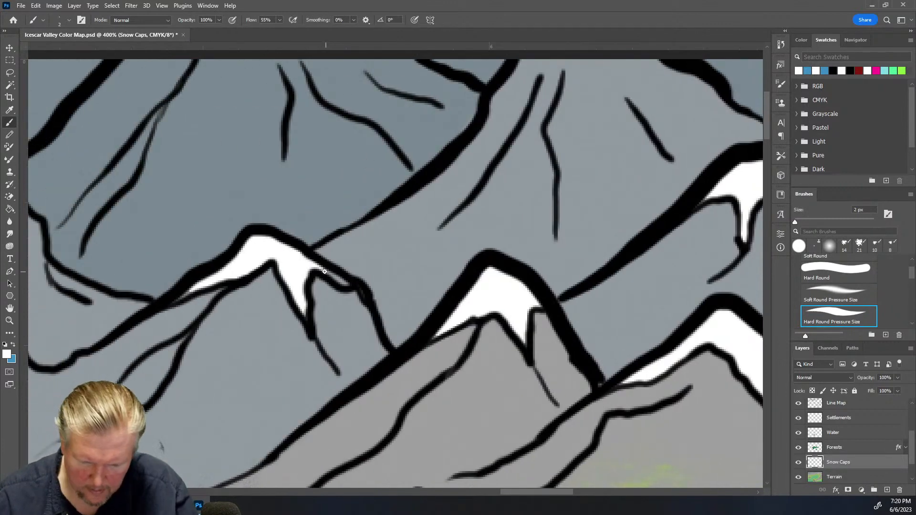
pyautogui.moveTo(327, 272); pyautogui.dragTo(347, 286)
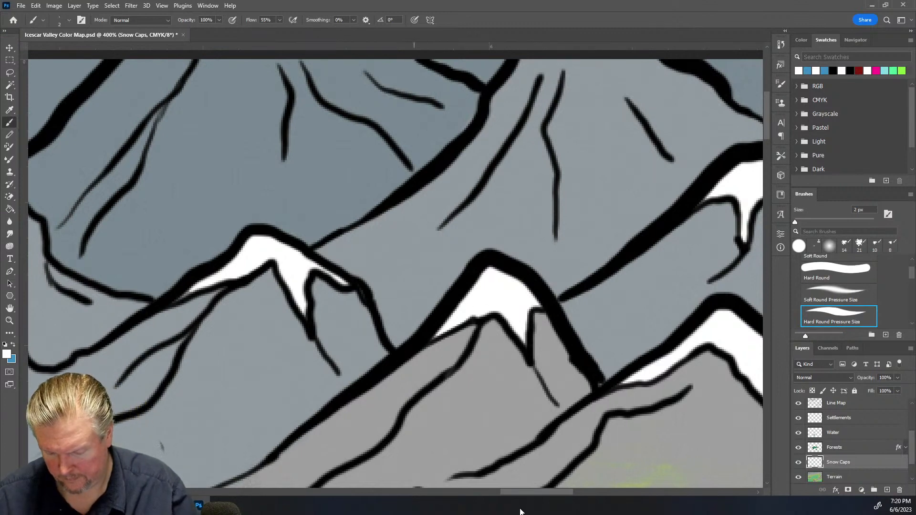
pyautogui.moveTo(534, 494); pyautogui.dragTo(485, 500)
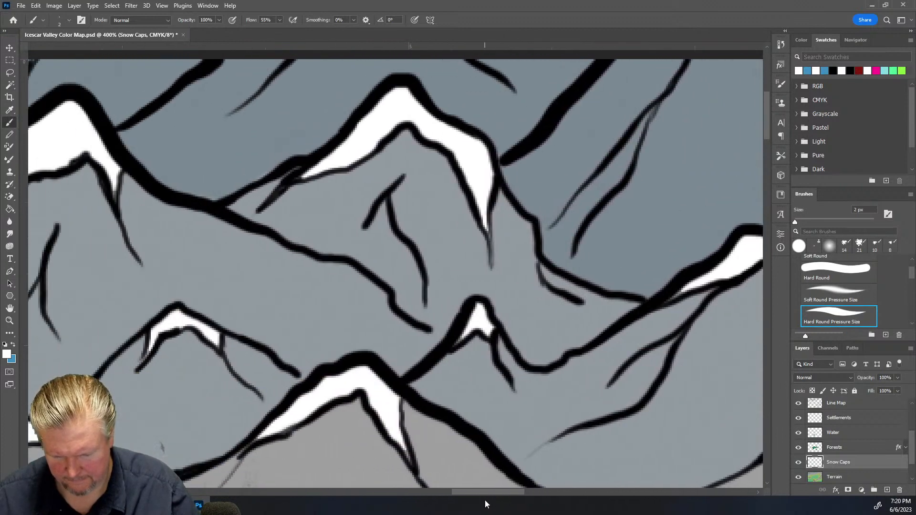
pyautogui.moveTo(264, 432); pyautogui.dragTo(248, 447)
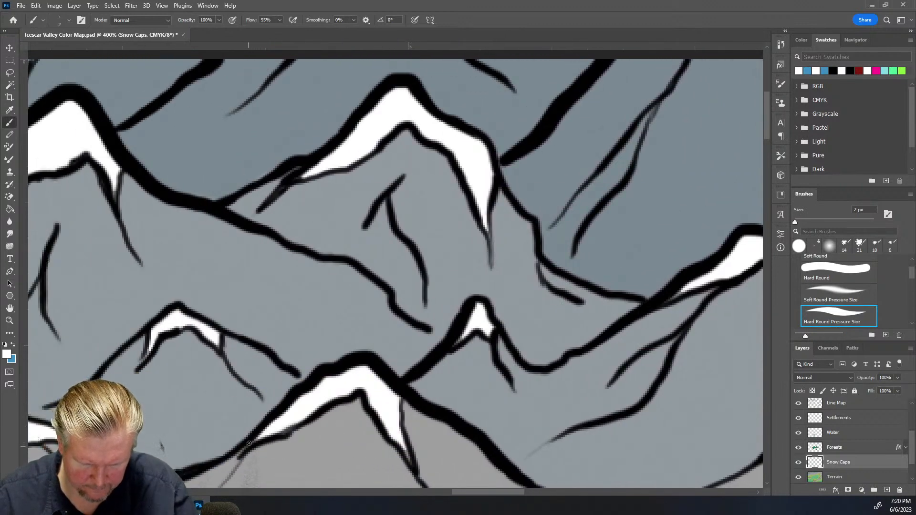
pyautogui.rightClick(406, 455)
pyautogui.click(367, 143)
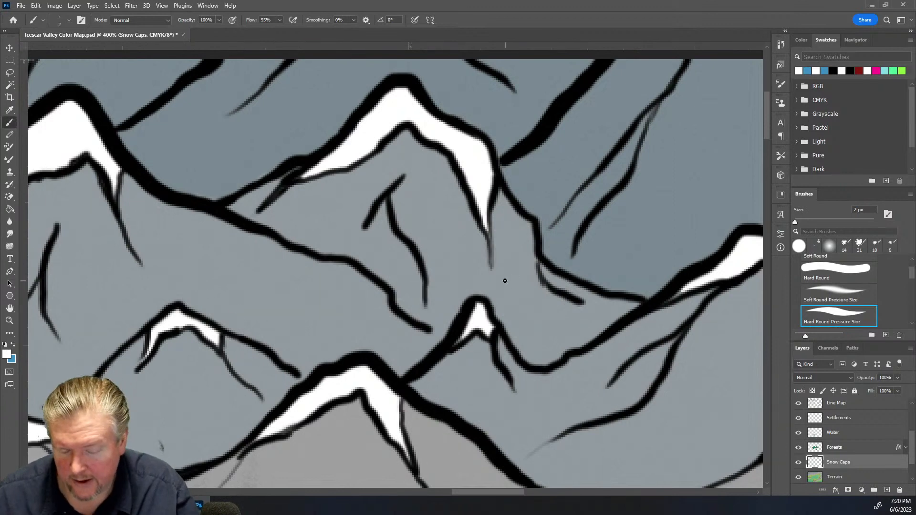
pyautogui.moveTo(399, 188)
pyautogui.mouseDown()
pyautogui.moveTo(395, 204)
pyautogui.moveTo(401, 179)
pyautogui.mouseUp()
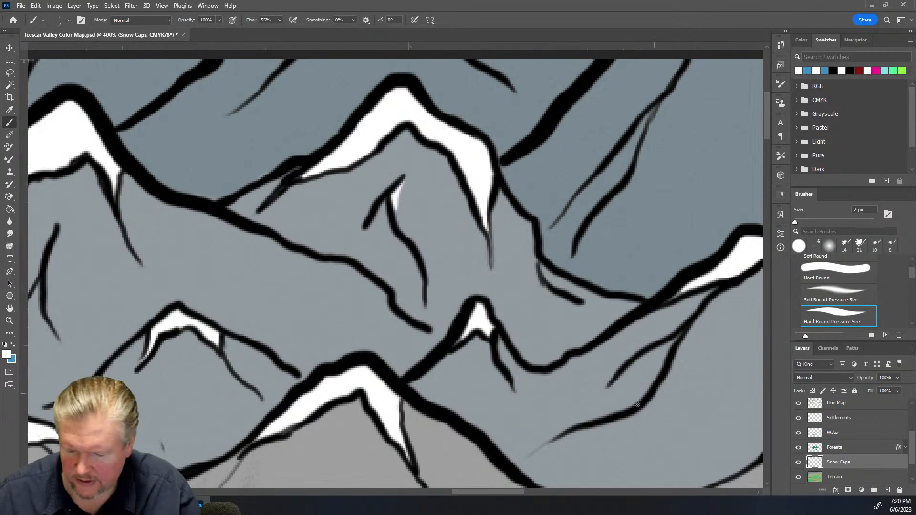
pyautogui.moveTo(649, 342)
pyautogui.mouseDown()
pyautogui.moveTo(685, 318)
pyautogui.moveTo(676, 325)
pyautogui.mouseUp()
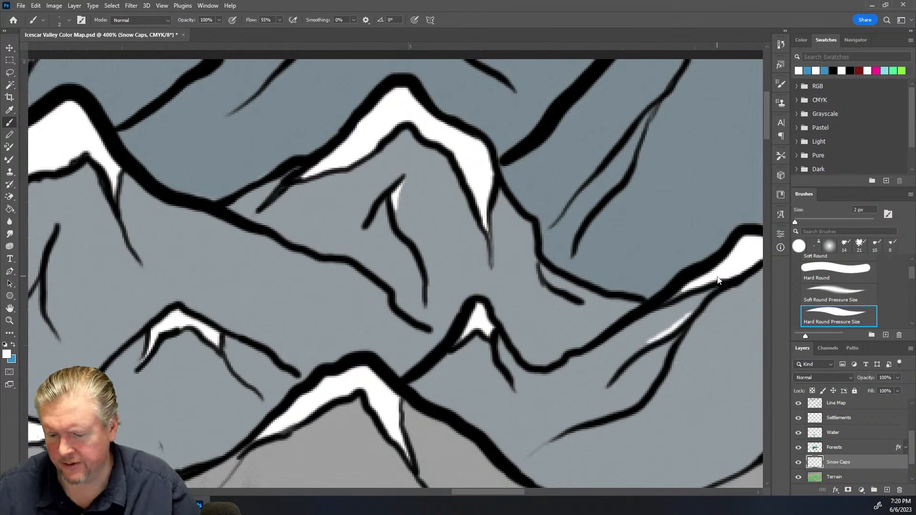
pyautogui.moveTo(499, 493); pyautogui.dragTo(458, 494)
# Paint small white snow touches onto the lower peaks further down the map
pyautogui.scroll(-2, 511, 376)
pyautogui.scroll(-1, 510, 376)
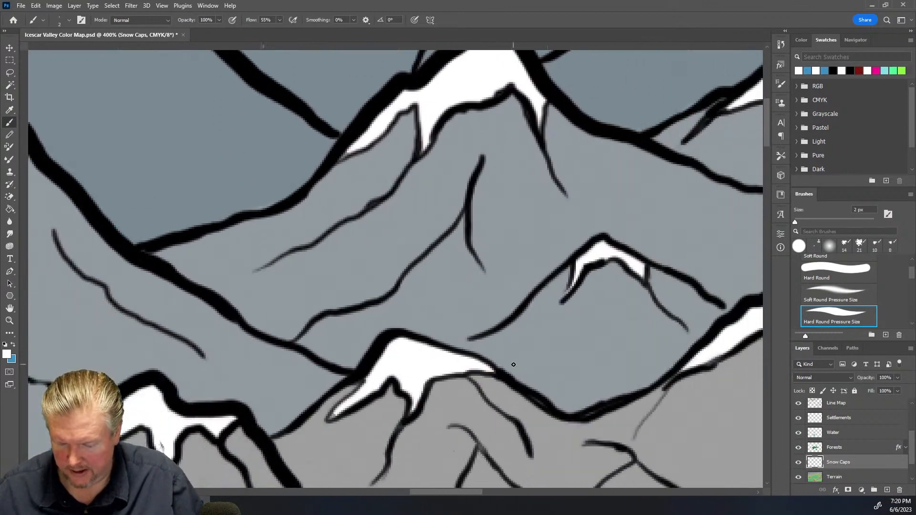
pyautogui.moveTo(330, 417); pyautogui.dragTo(338, 411)
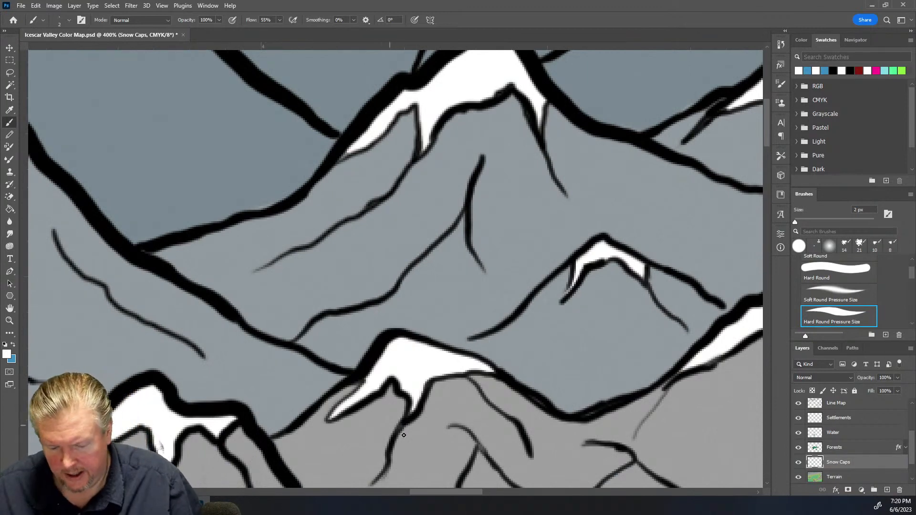
pyautogui.moveTo(463, 492); pyautogui.dragTo(413, 491)
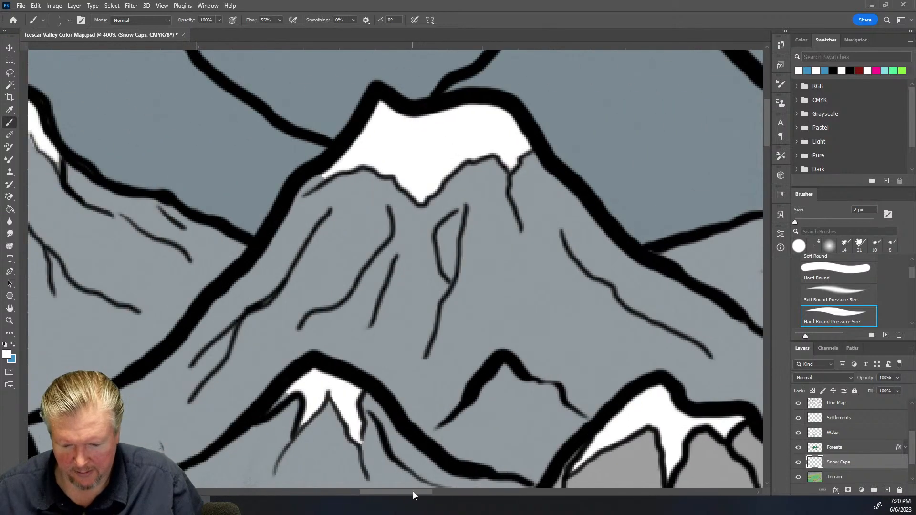
pyautogui.moveTo(322, 178)
pyautogui.mouseDown()
pyautogui.moveTo(305, 190)
pyautogui.moveTo(325, 174)
pyautogui.mouseUp()
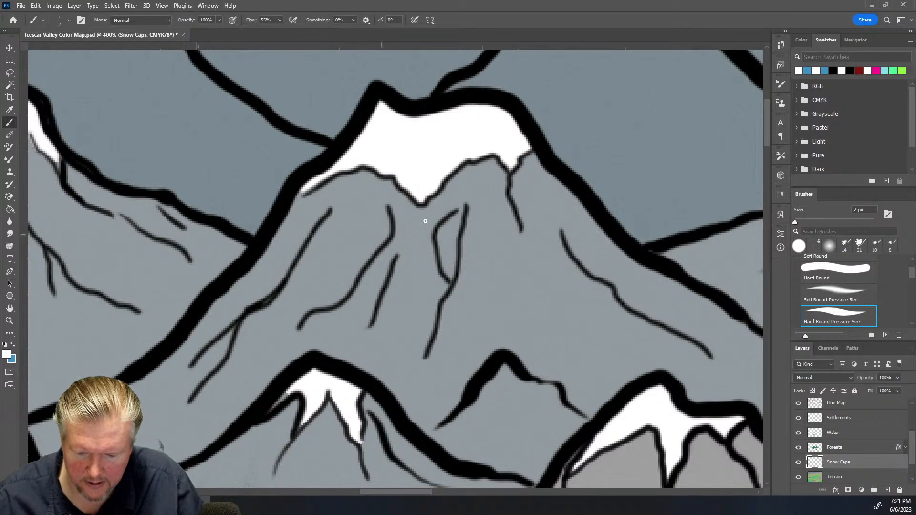
pyautogui.moveTo(443, 224)
pyautogui.mouseDown()
pyautogui.moveTo(441, 243)
pyautogui.moveTo(455, 213)
pyautogui.moveTo(440, 248)
pyautogui.moveTo(455, 221)
pyautogui.mouseUp()
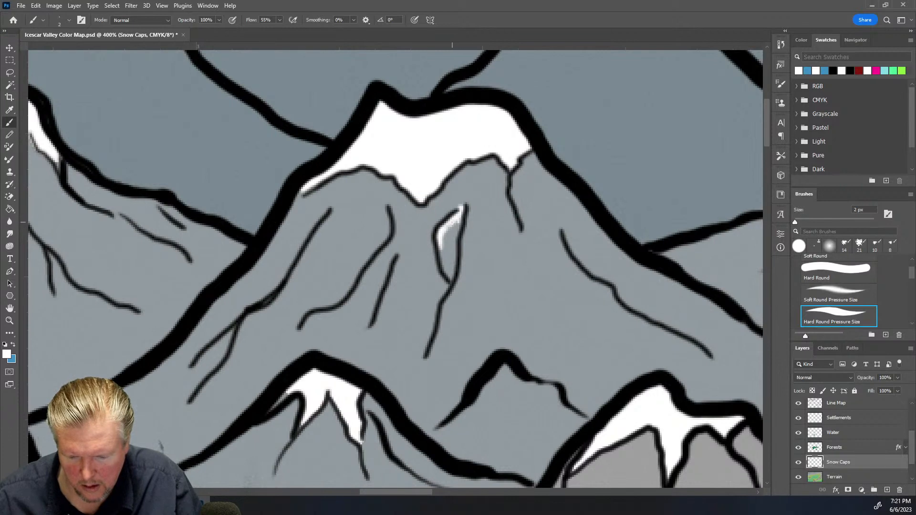
pyautogui.moveTo(451, 224); pyautogui.dragTo(457, 225)
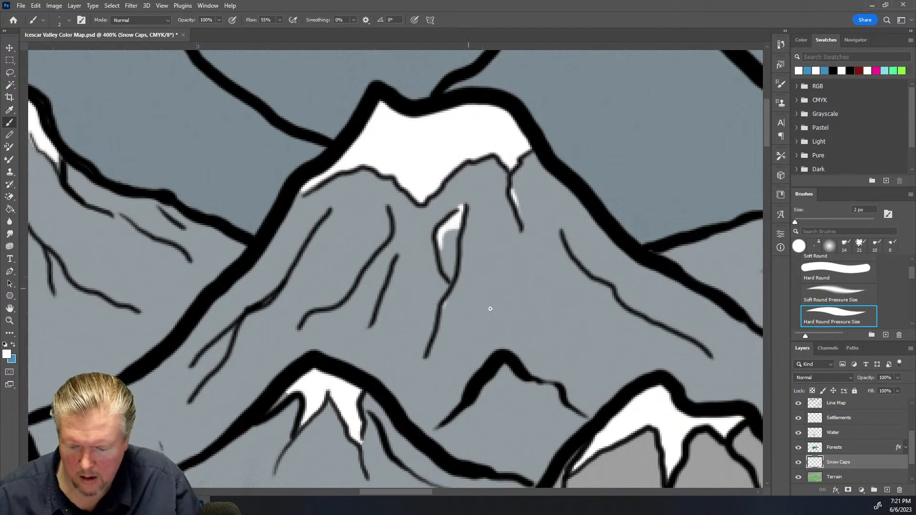
pyautogui.moveTo(492, 379)
pyautogui.mouseDown()
pyautogui.moveTo(519, 377)
pyautogui.moveTo(492, 383)
pyautogui.moveTo(478, 400)
pyautogui.moveTo(502, 378)
pyautogui.mouseUp()
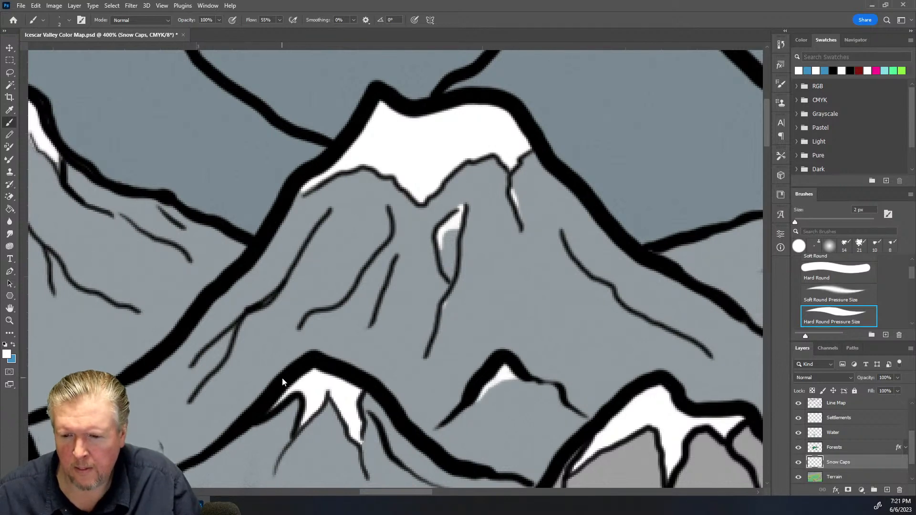
pyautogui.scroll(-3, 282, 377)
pyautogui.scroll(-8, 287, 379)
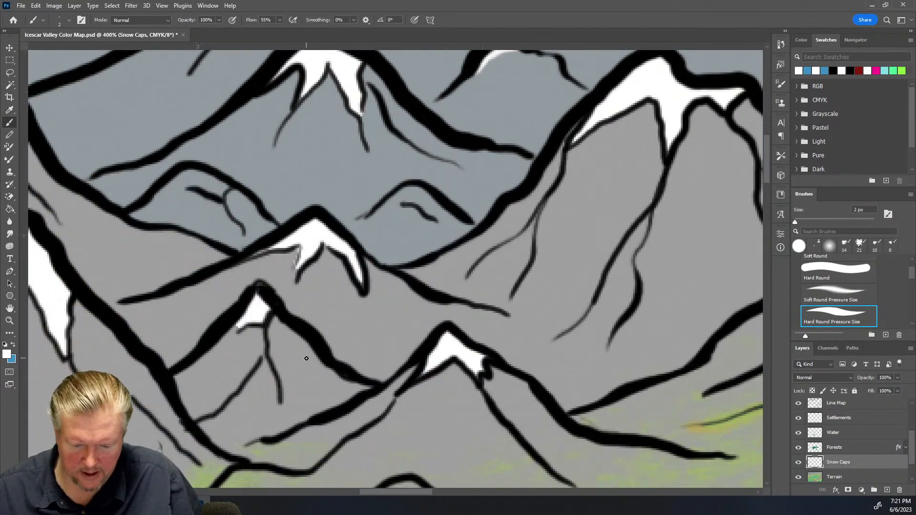
pyautogui.moveTo(230, 333); pyautogui.dragTo(218, 340)
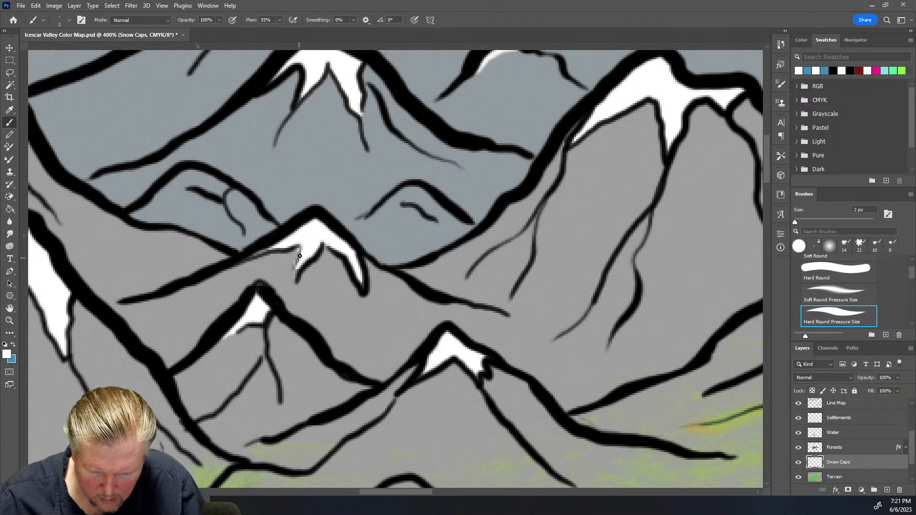
pyautogui.moveTo(294, 275); pyautogui.dragTo(293, 270)
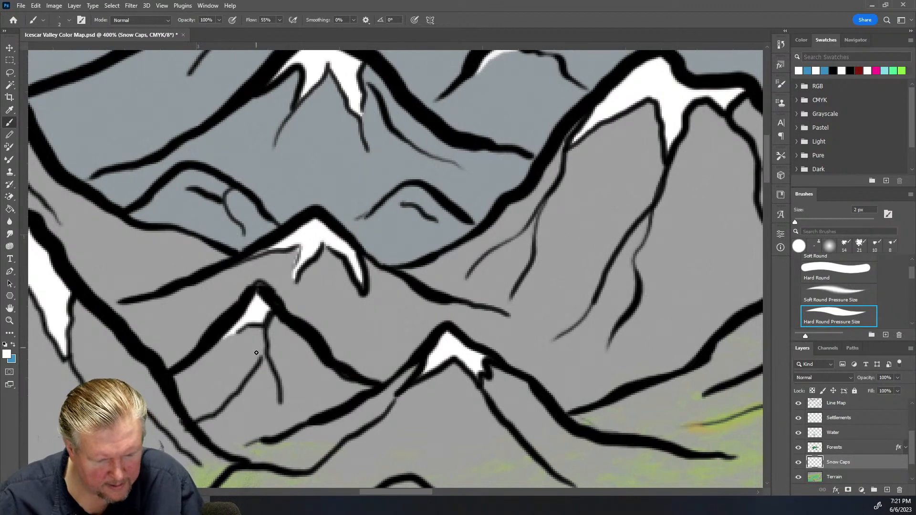
# Switch to the Eraser and erase stray white edges from the snow caps
pyautogui.press('e')
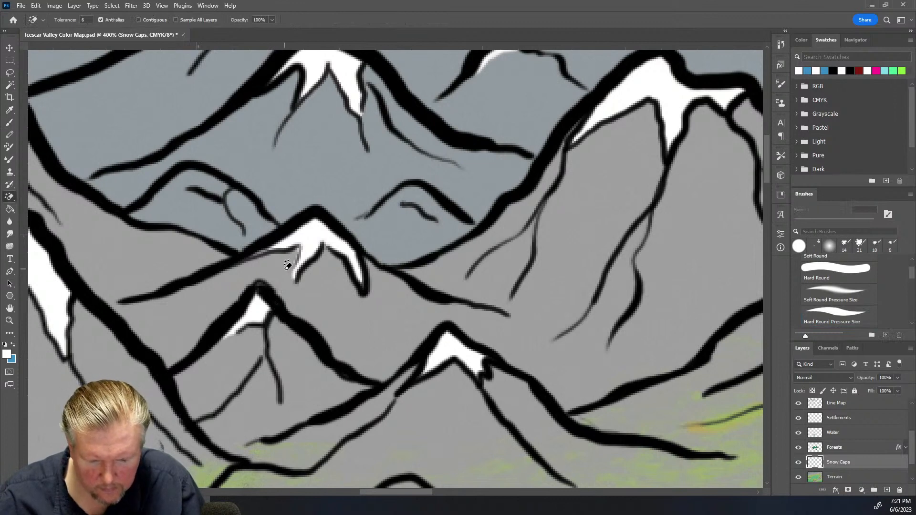
pyautogui.rightClick(11, 197)
pyautogui.click(43, 196)
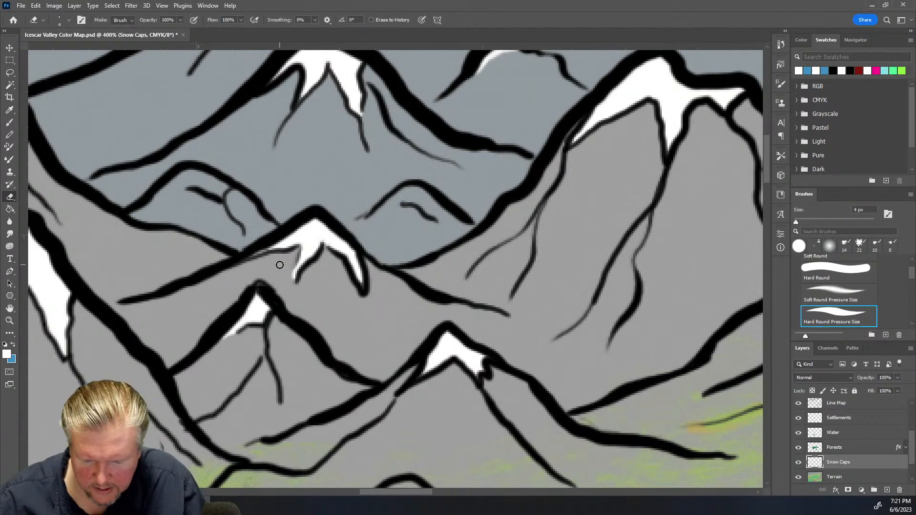
pyautogui.press('b')
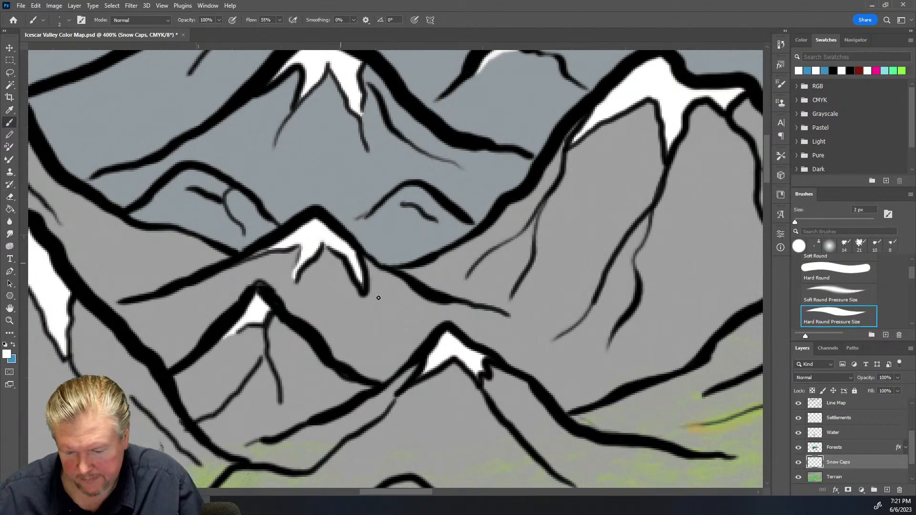
pyautogui.moveTo(422, 494); pyautogui.dragTo(385, 499)
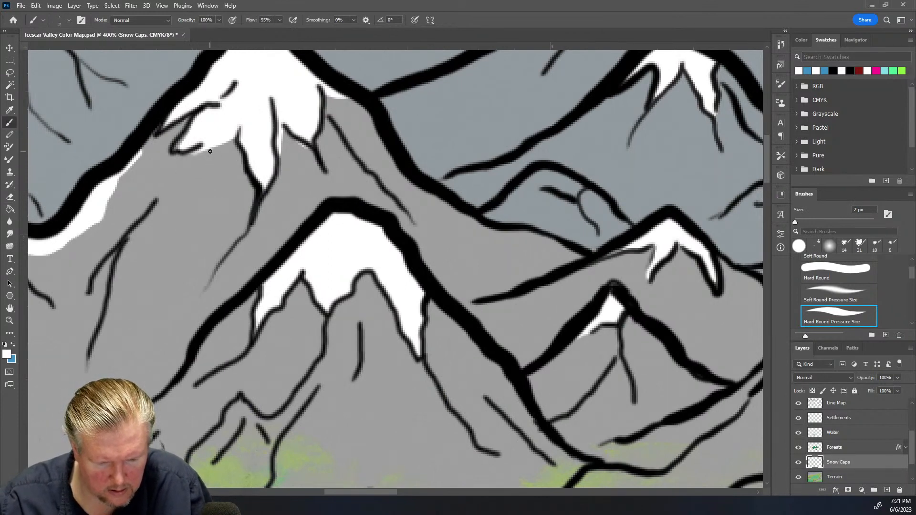
pyautogui.press('e')
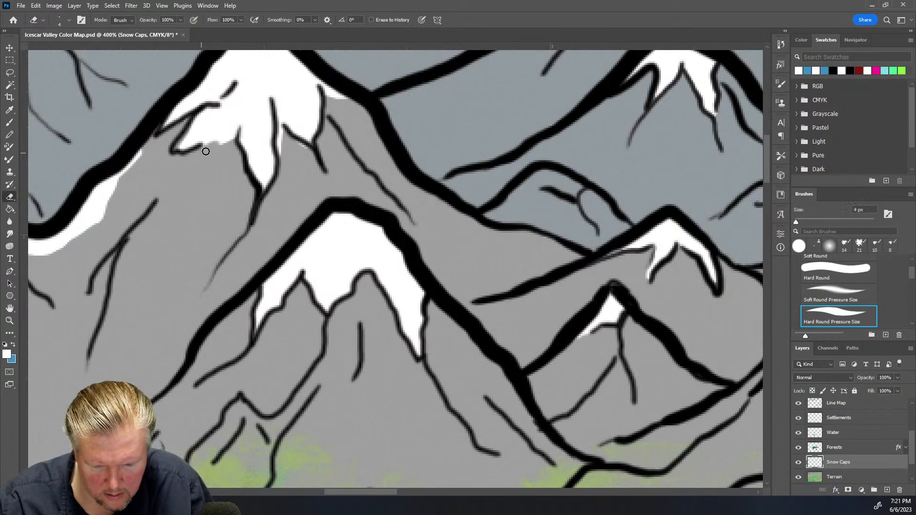
pyautogui.moveTo(236, 132); pyautogui.dragTo(194, 150)
pyautogui.moveTo(281, 155)
pyautogui.mouseDown()
pyautogui.moveTo(282, 129)
pyautogui.moveTo(304, 147)
pyautogui.mouseUp()
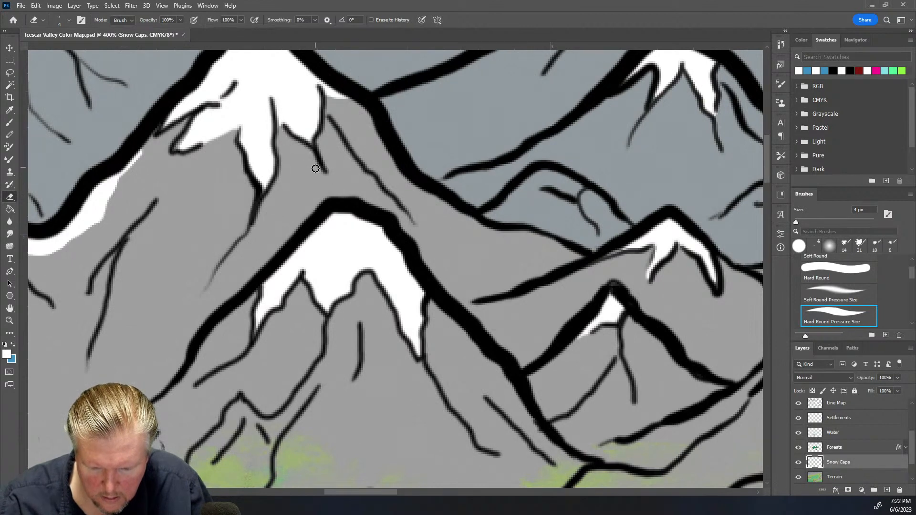
pyautogui.moveTo(326, 97); pyautogui.dragTo(345, 104)
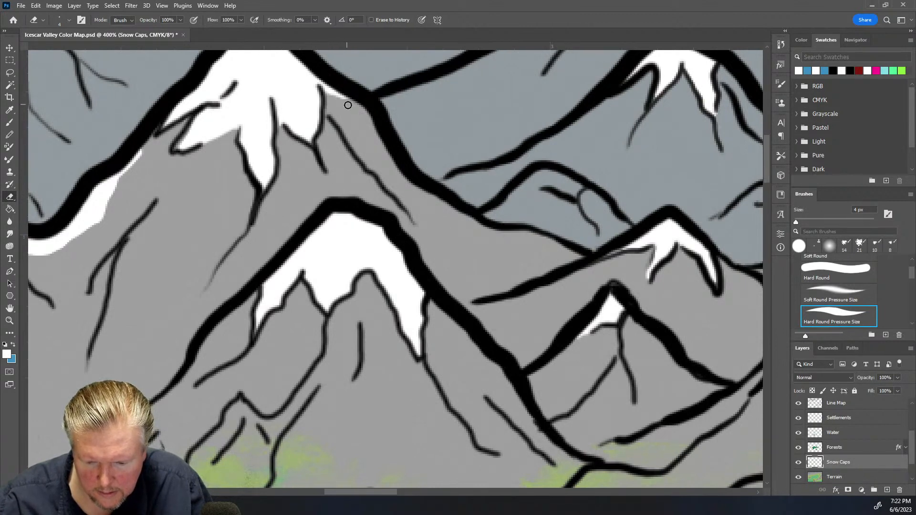
pyautogui.moveTo(144, 156); pyautogui.dragTo(131, 165)
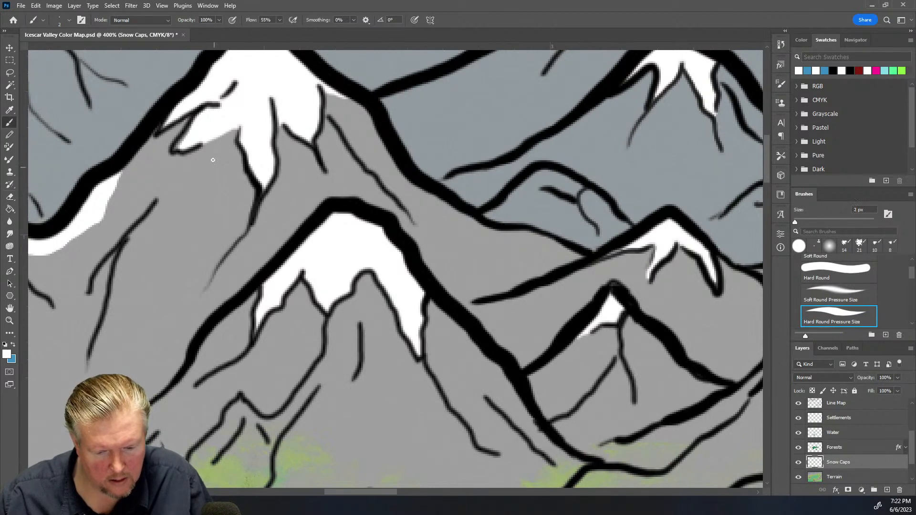
# Paint thin white highlights along the ridge lines of the upper mountain with the 2 px brush
pyautogui.press('b')
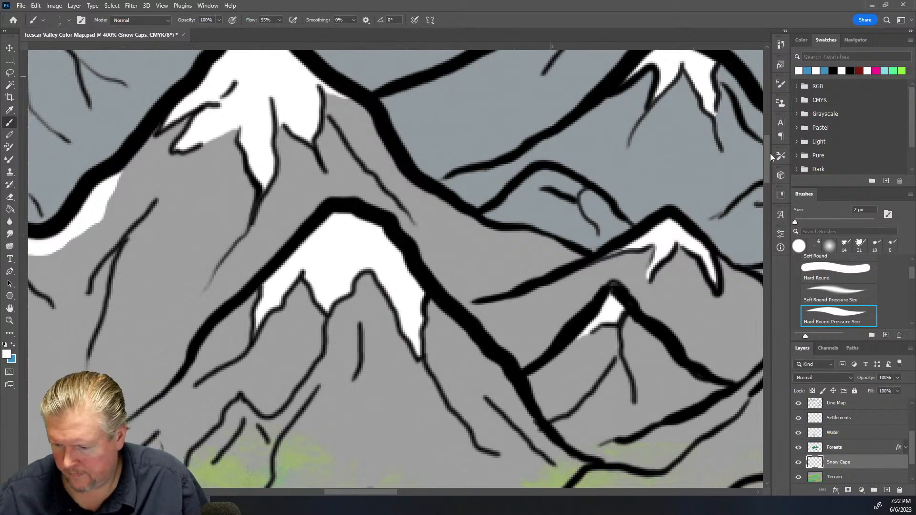
pyautogui.moveTo(771, 160); pyautogui.dragTo(771, 123)
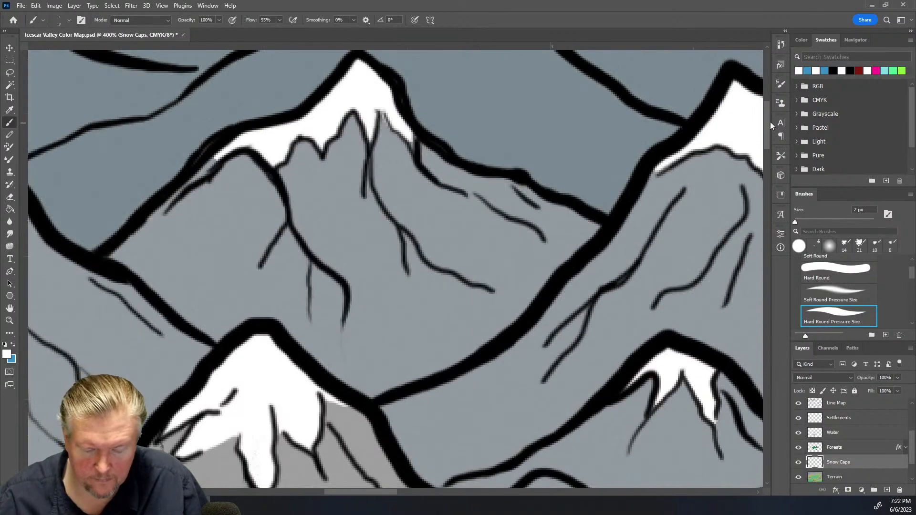
pyautogui.moveTo(216, 162); pyautogui.dragTo(179, 195)
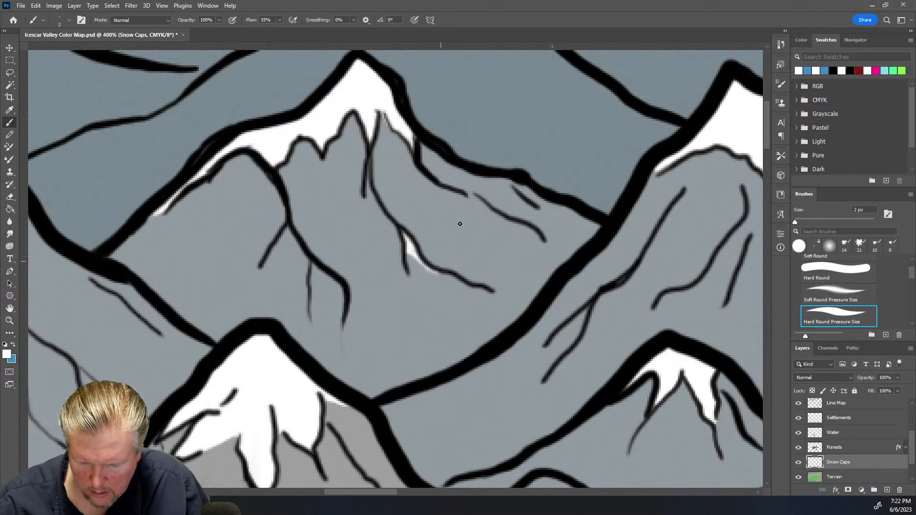
pyautogui.moveTo(509, 180)
pyautogui.mouseDown()
pyautogui.moveTo(545, 203)
pyautogui.moveTo(533, 196)
pyautogui.mouseUp()
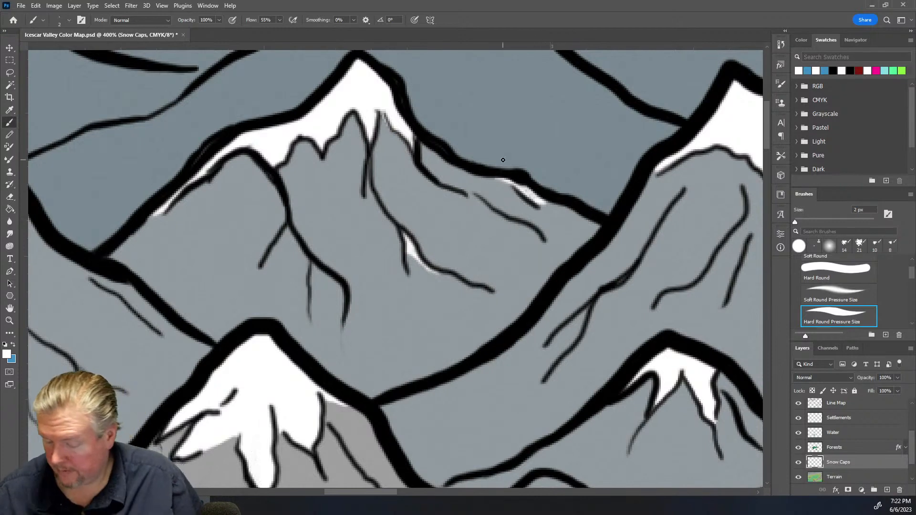
# Select the Line Map layer and switch to the Eraser
pyautogui.click(859, 404)
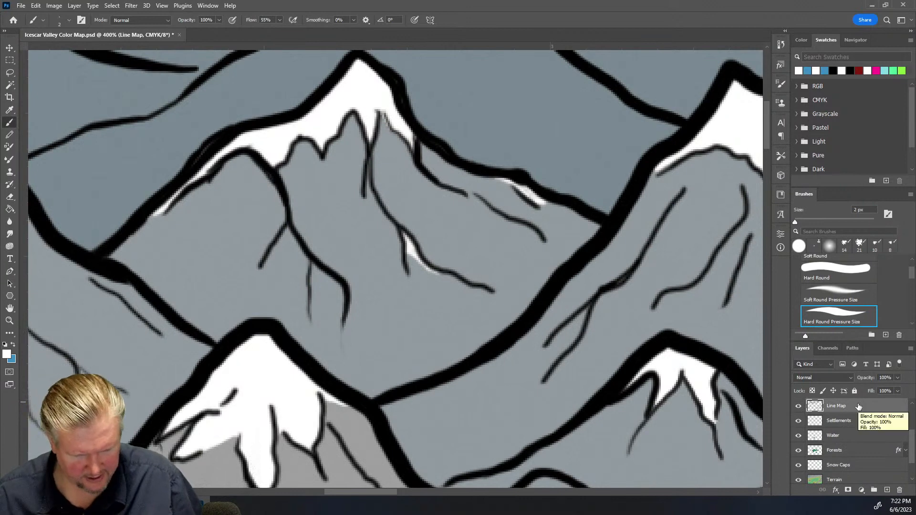
pyautogui.press('e')
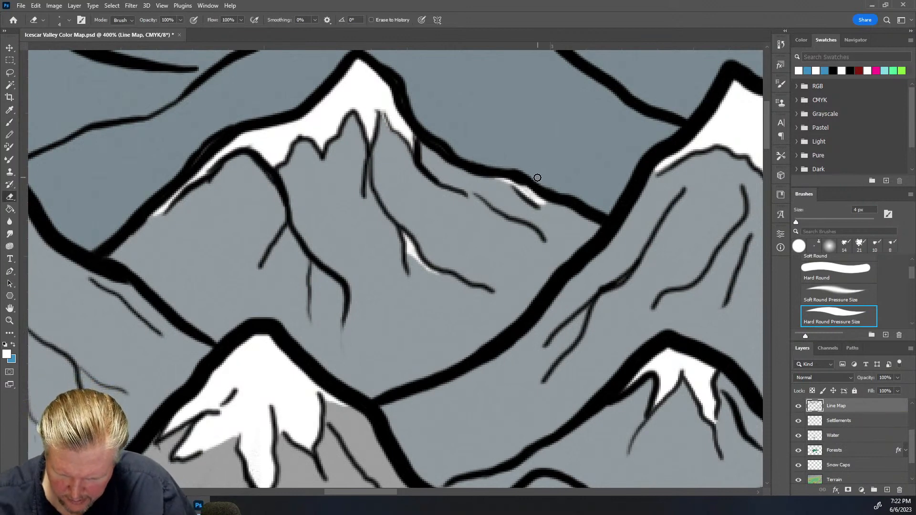
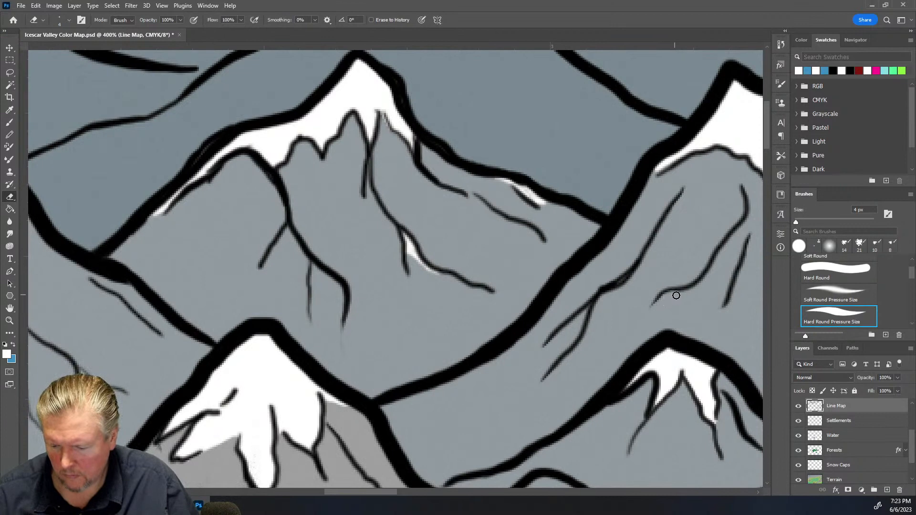
# Erase stray linework strokes on the Line Map layer around the upper mountains
pyautogui.moveTo(688, 295)
pyautogui.mouseDown()
pyautogui.moveTo(664, 294)
pyautogui.moveTo(676, 292)
pyautogui.mouseUp()
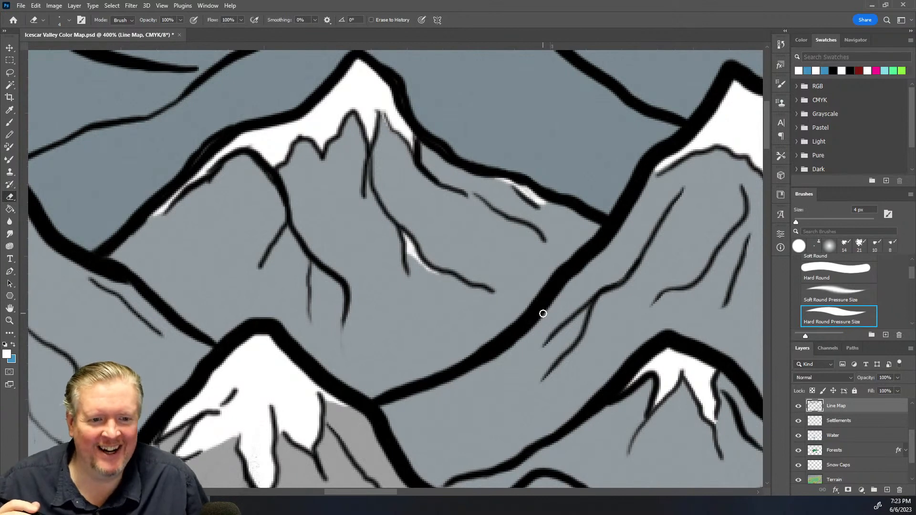
pyautogui.moveTo(172, 174)
pyautogui.mouseDown()
pyautogui.moveTo(226, 125)
pyautogui.moveTo(154, 186)
pyautogui.moveTo(213, 131)
pyautogui.moveTo(252, 109)
pyautogui.mouseUp()
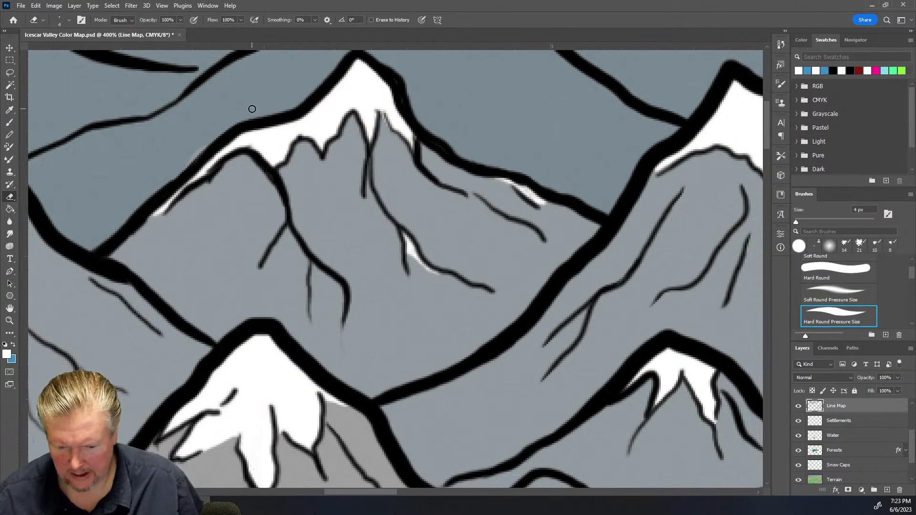
# Sample the grey terrain color with the Eyedropper as the secondary color and set up the 2 px brush with white on the Snow Caps layer
pyautogui.scroll(-2, 872, 463)
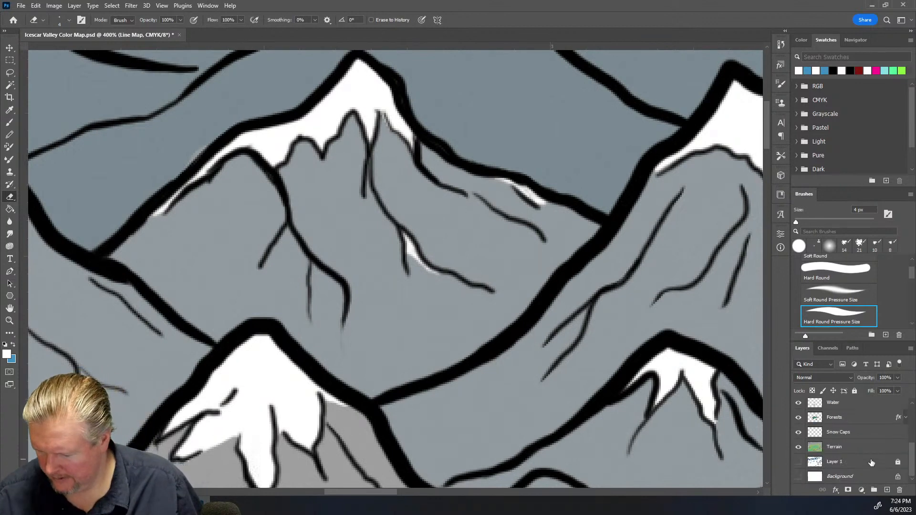
pyautogui.click(857, 432)
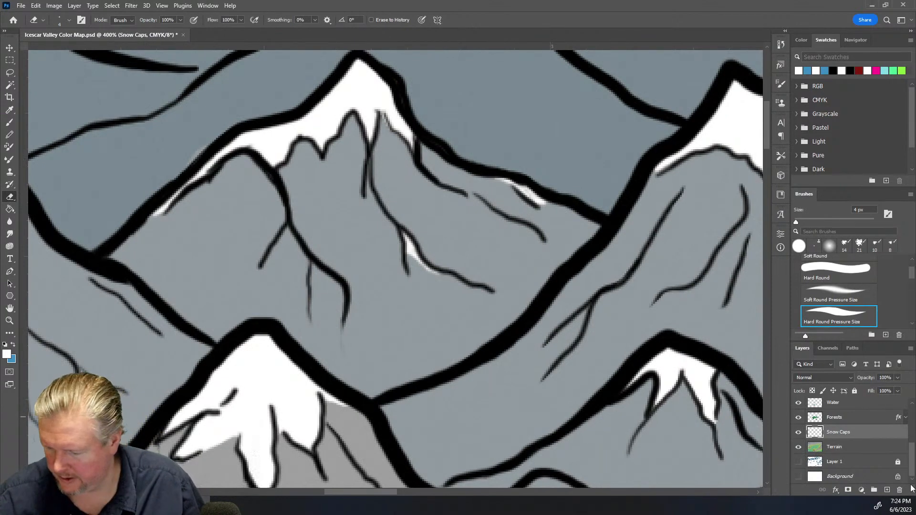
pyautogui.click(850, 451)
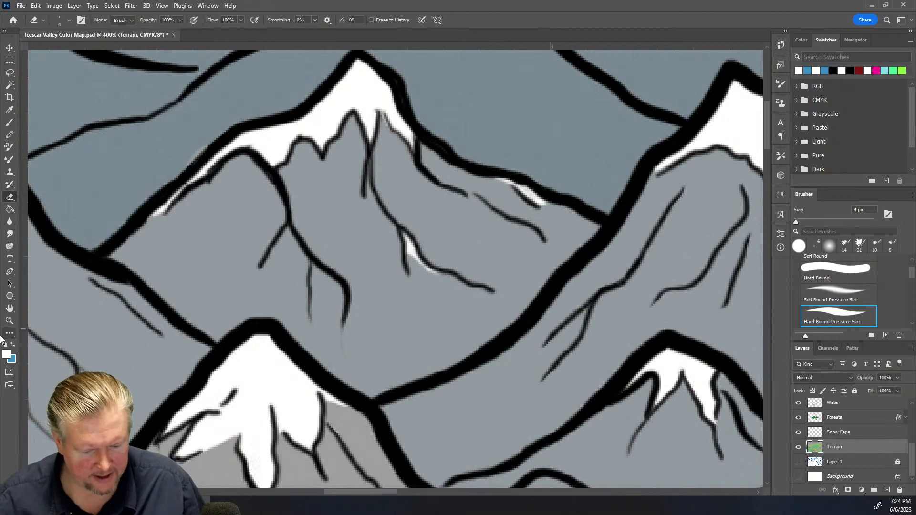
pyautogui.click(14, 344)
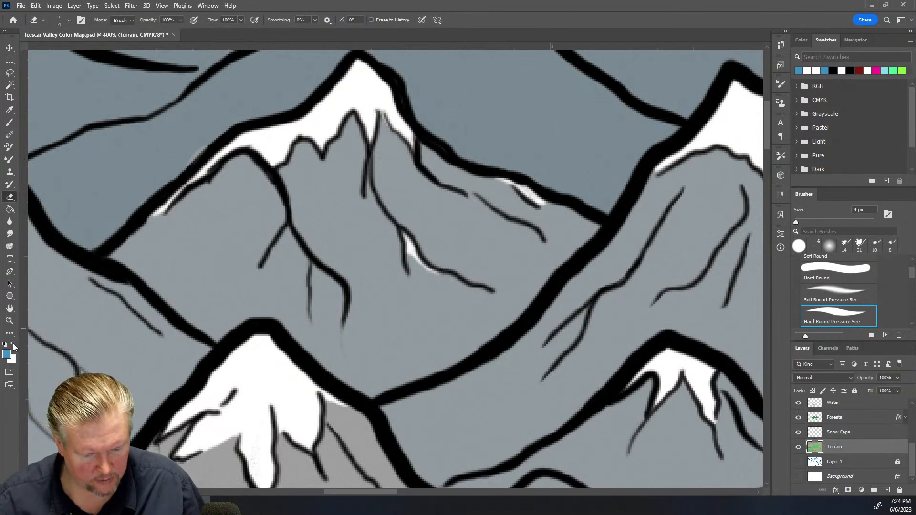
pyautogui.click(9, 110)
pyautogui.click(167, 117)
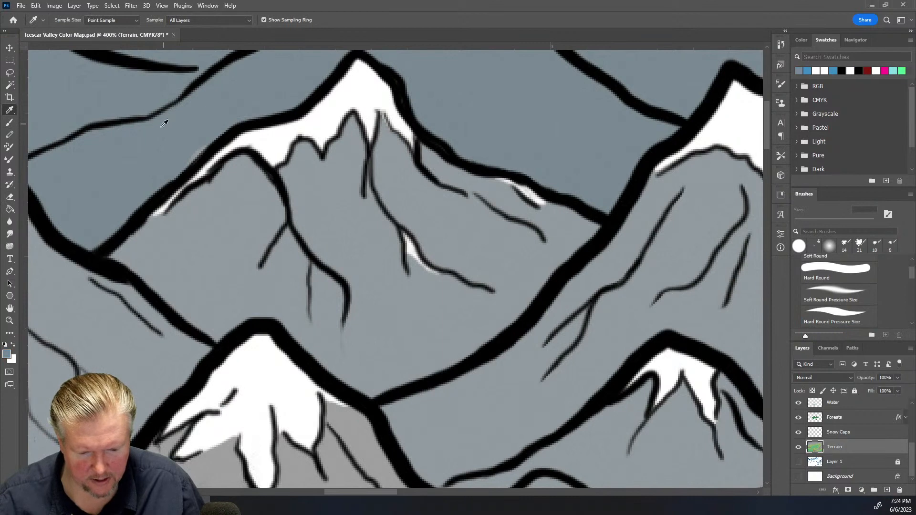
pyautogui.click(10, 123)
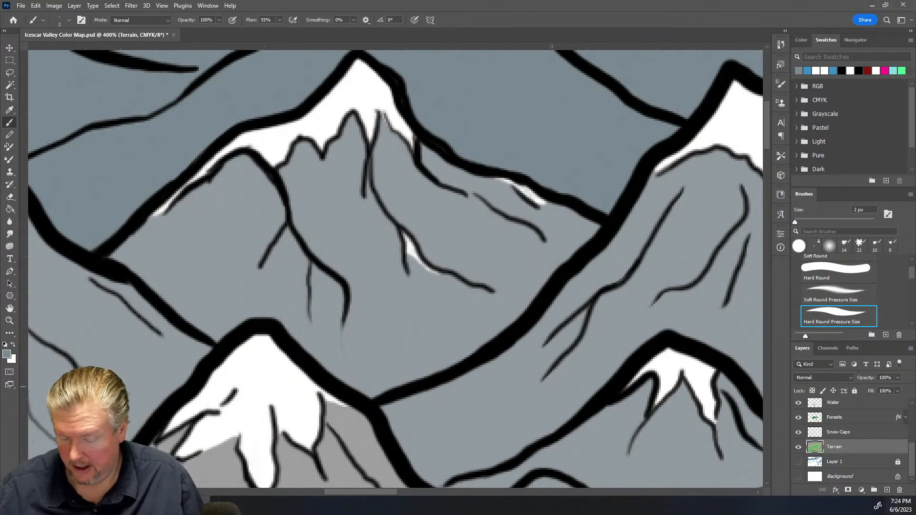
pyautogui.click(864, 435)
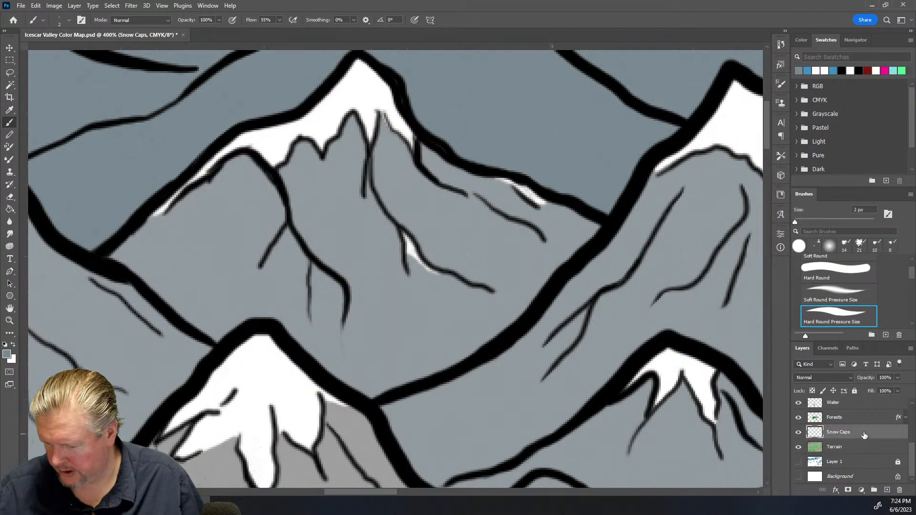
pyautogui.click(15, 343)
# Erase the ragged edges of the central mountain's snow cap on the Snow Caps layer
pyautogui.scroll(-1, 224, 289)
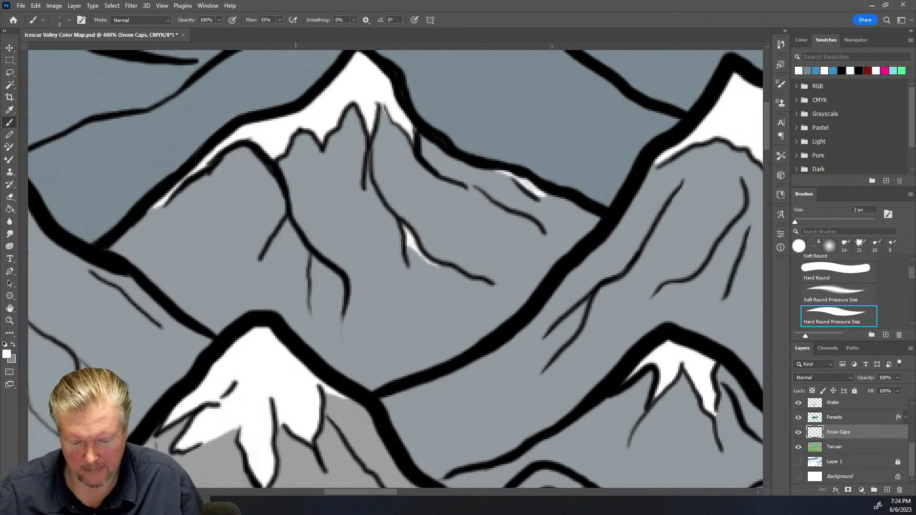
pyautogui.moveTo(380, 494); pyautogui.dragTo(332, 492)
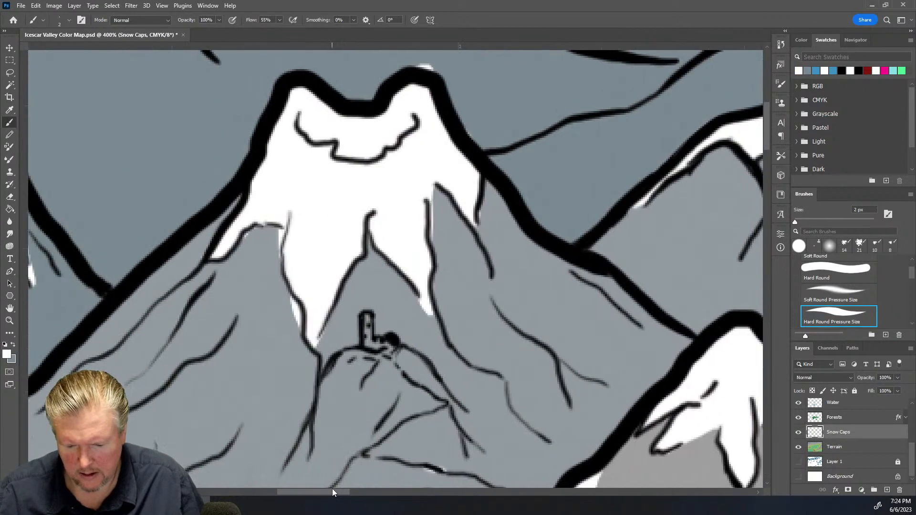
pyautogui.press('e')
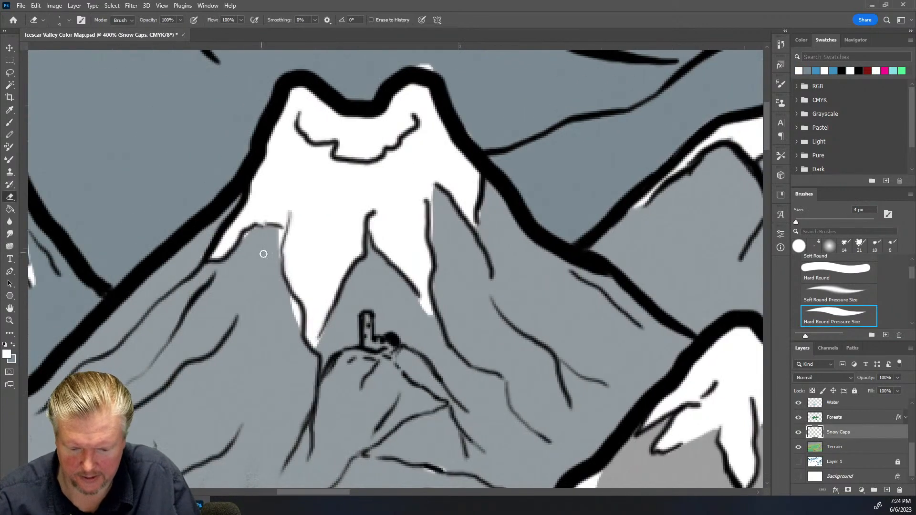
pyautogui.moveTo(275, 242)
pyautogui.mouseDown()
pyautogui.moveTo(275, 252)
pyautogui.moveTo(279, 234)
pyautogui.mouseUp()
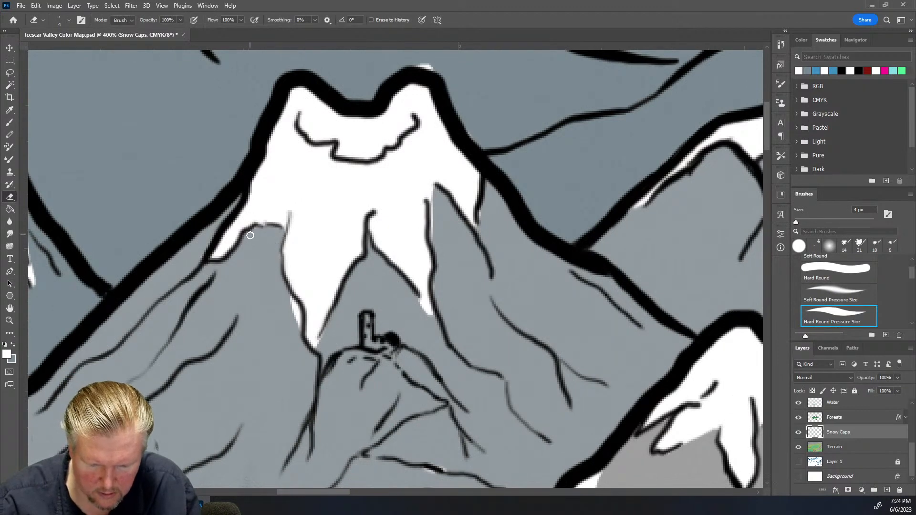
pyautogui.moveTo(285, 303)
pyautogui.mouseDown()
pyautogui.moveTo(295, 341)
pyautogui.moveTo(322, 358)
pyautogui.moveTo(328, 331)
pyautogui.mouseUp()
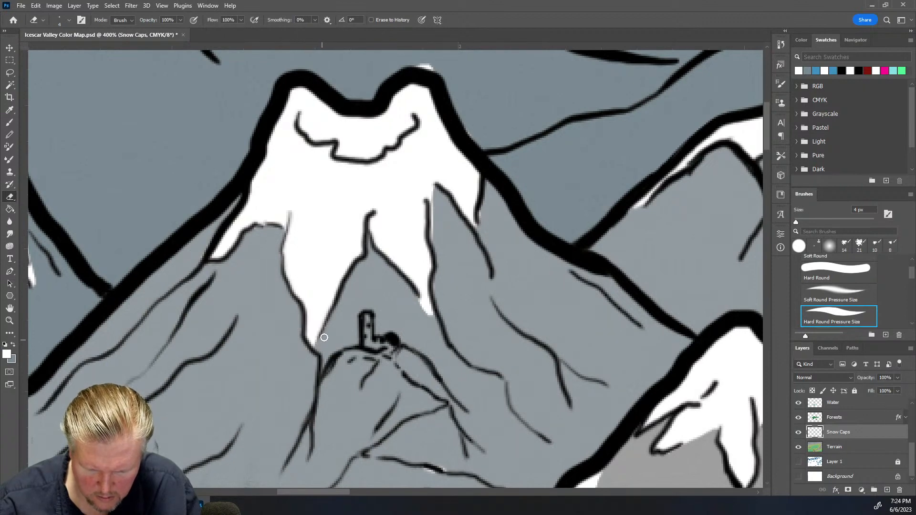
pyautogui.moveTo(405, 296); pyautogui.dragTo(436, 323)
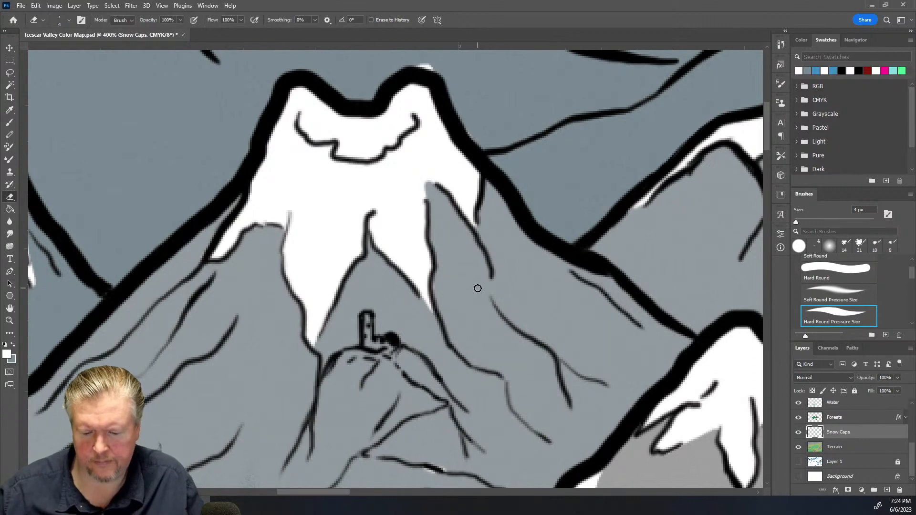
# Erase a small snow speck, then sample the grey terrain color from the Terrain layer with the Eyedropper and switch to the Brush
pyautogui.scroll(-3, 495, 382)
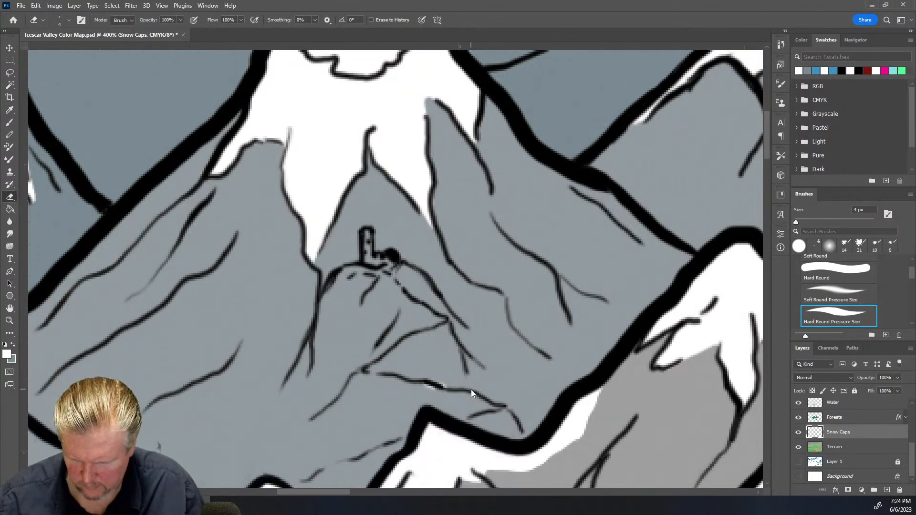
pyautogui.keyDown('alt'); pyautogui.click(488, 416); pyautogui.keyUp('alt')
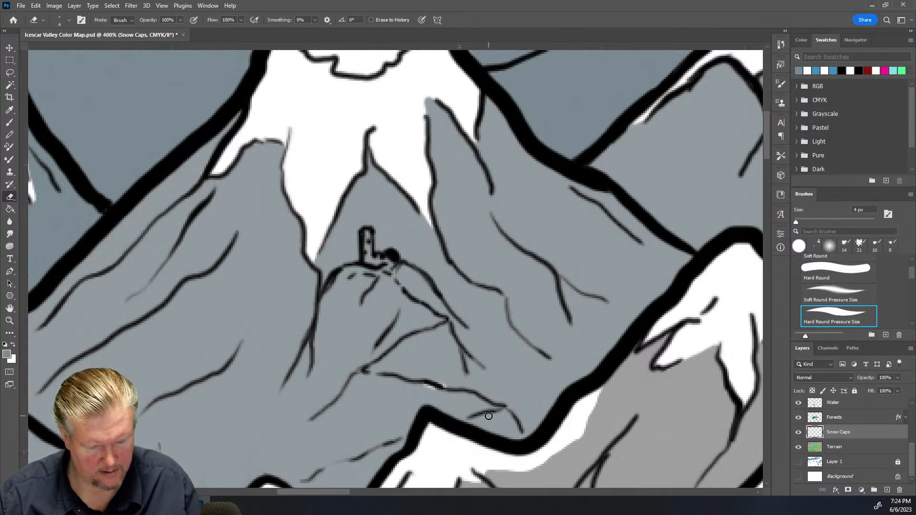
pyautogui.click(13, 111)
pyautogui.click(389, 441)
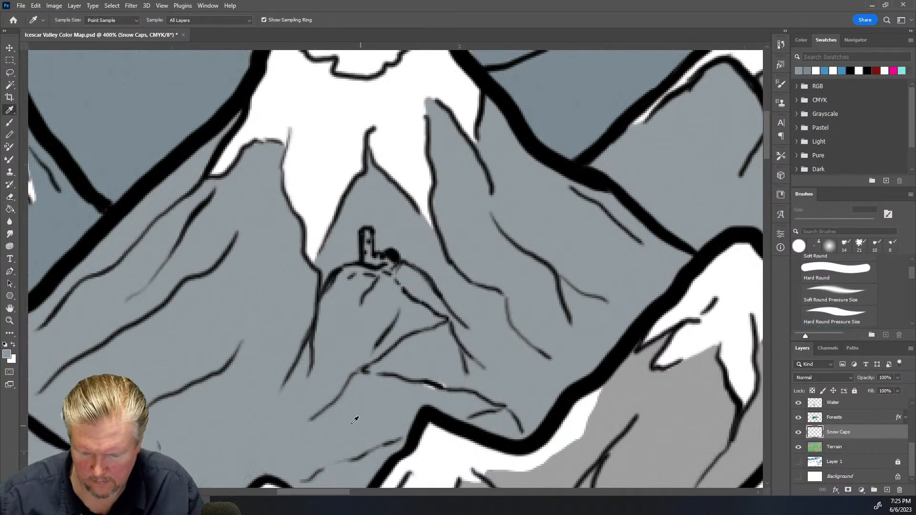
pyautogui.click(853, 452)
pyautogui.click(426, 385)
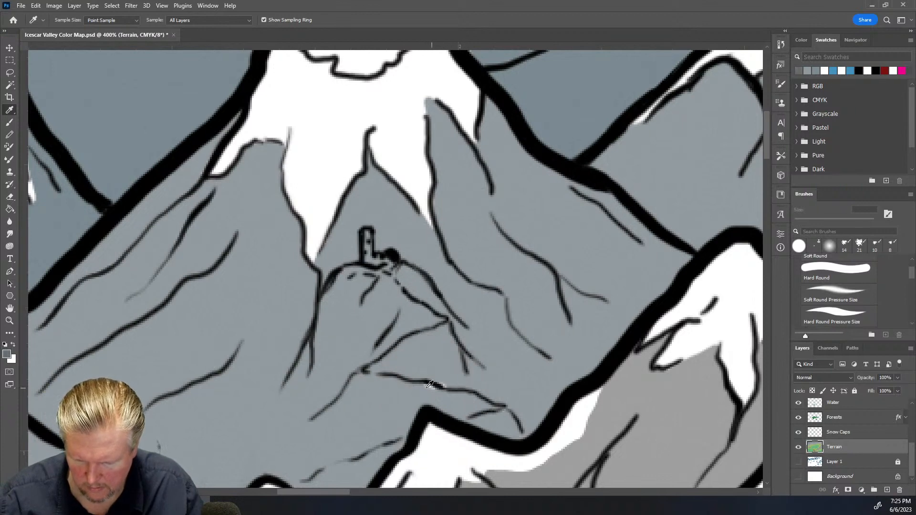
pyautogui.press('b')
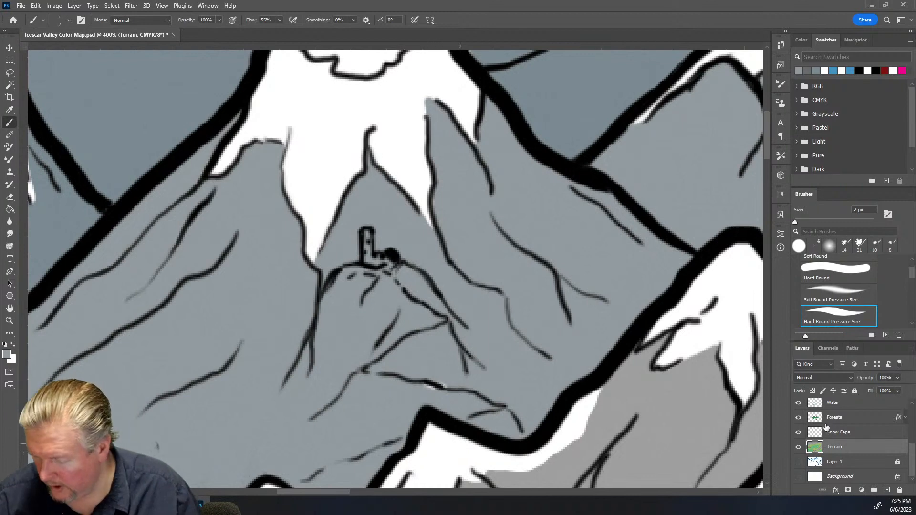
# Toggle the Line Map layer off and on to check the linework, then return to the Snow Caps layer with the Eraser
pyautogui.scroll(2, 396, 269)
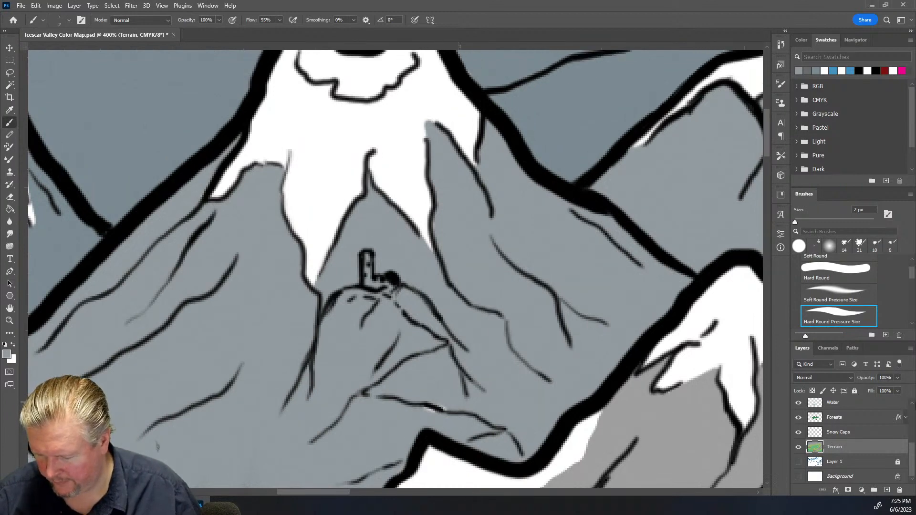
pyautogui.scroll(2, 875, 441)
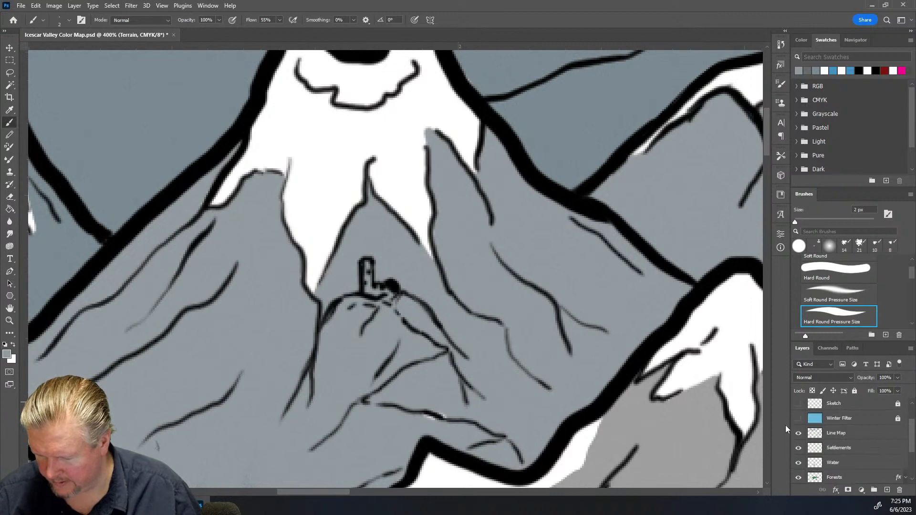
pyautogui.click(799, 435)
pyautogui.click(799, 434)
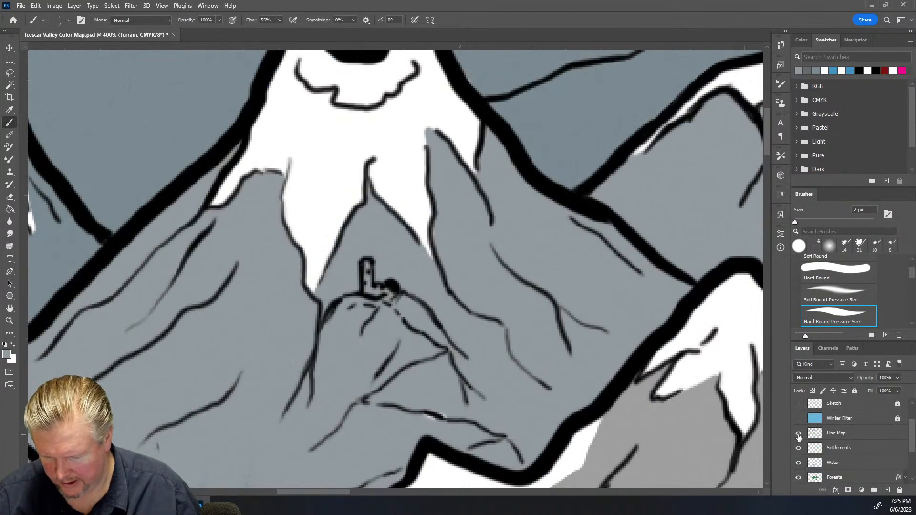
pyautogui.click(854, 434)
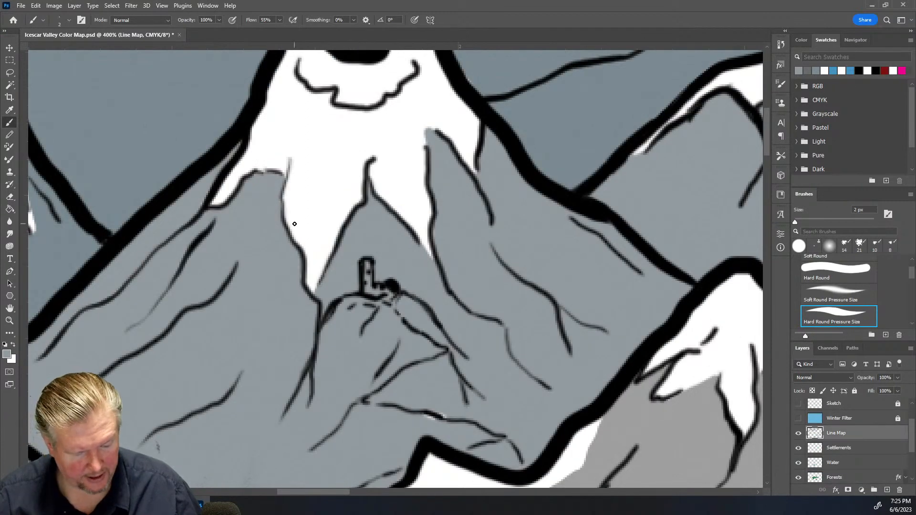
pyautogui.press('e')
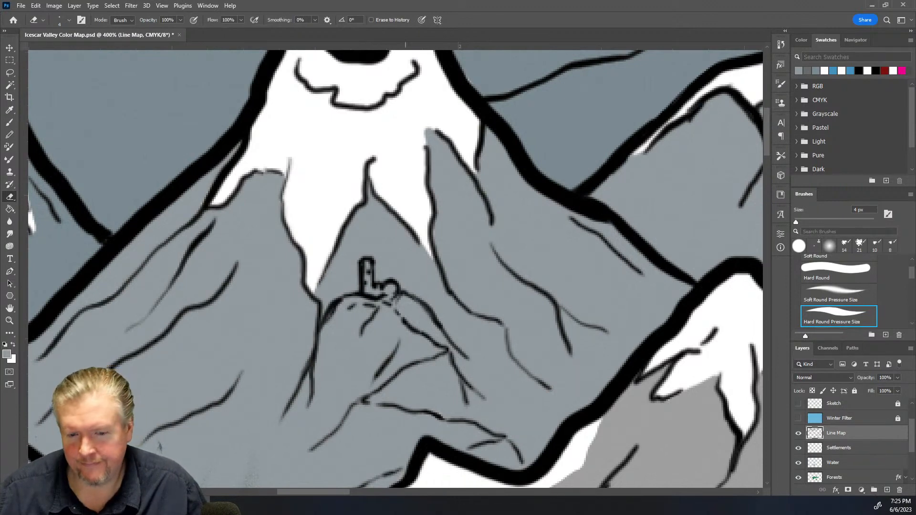
pyautogui.moveTo(328, 494); pyautogui.dragTo(289, 496)
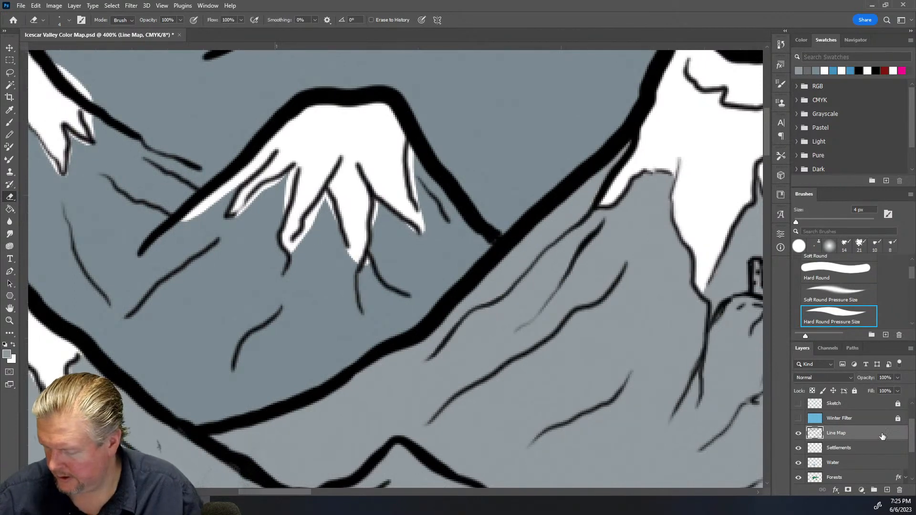
pyautogui.scroll(-2, 882, 437)
pyautogui.click(851, 438)
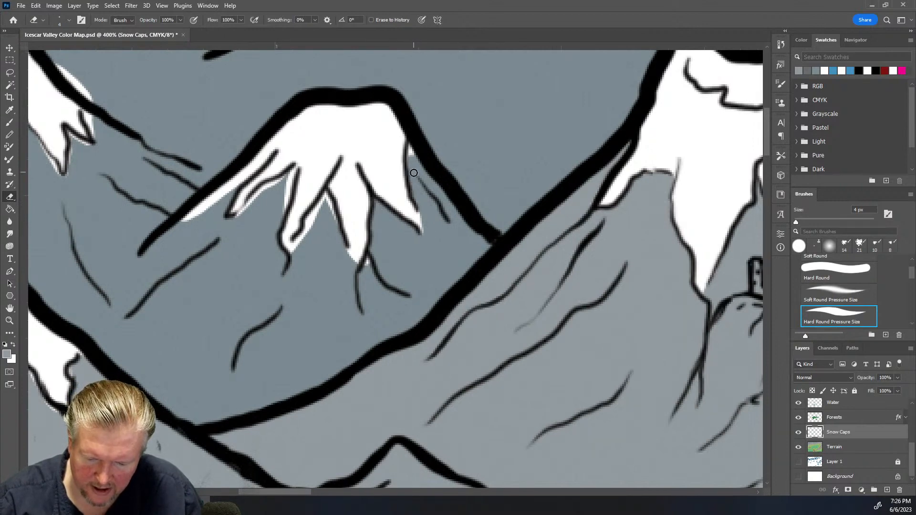
# Erase excess white along the spurs of the middle-left mountain's snow cap
pyautogui.moveTo(424, 210); pyautogui.dragTo(424, 228)
pyautogui.moveTo(368, 271)
pyautogui.mouseDown()
pyautogui.moveTo(368, 260)
pyautogui.moveTo(351, 263)
pyautogui.moveTo(358, 272)
pyautogui.mouseUp()
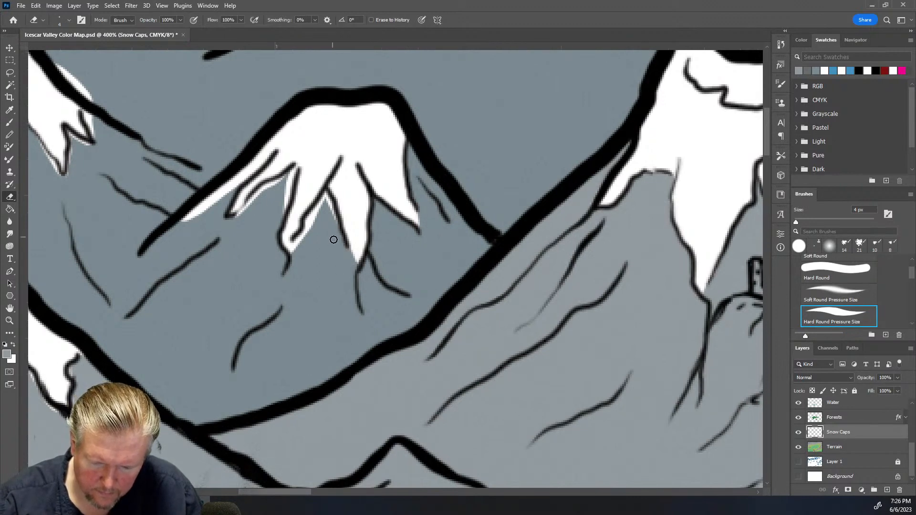
pyautogui.moveTo(333, 220)
pyautogui.mouseDown()
pyautogui.moveTo(325, 196)
pyautogui.moveTo(295, 249)
pyautogui.mouseUp()
pyautogui.moveTo(282, 207)
pyautogui.mouseDown()
pyautogui.moveTo(297, 166)
pyautogui.moveTo(237, 223)
pyautogui.moveTo(223, 208)
pyautogui.moveTo(171, 235)
pyautogui.moveTo(209, 207)
pyautogui.moveTo(170, 237)
pyautogui.moveTo(244, 182)
pyautogui.mouseUp()
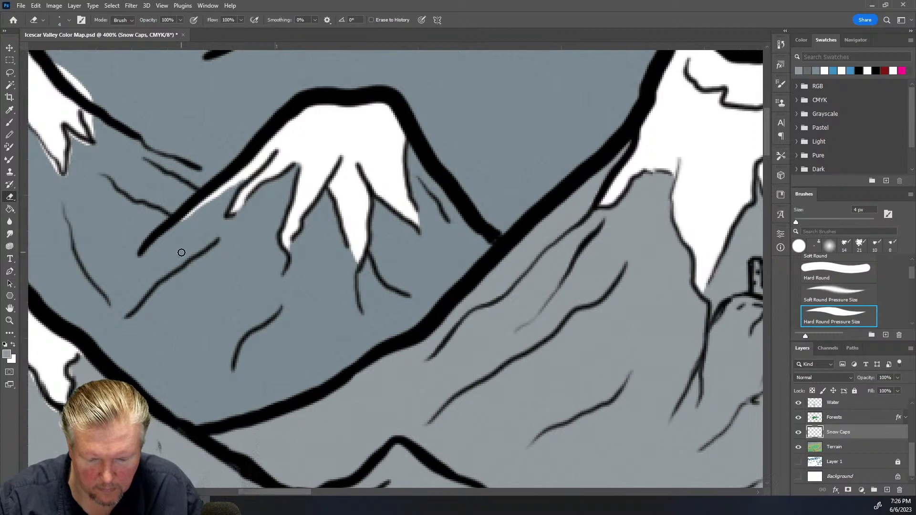
# Trim the snow cap edges on the lower peak with the Eraser
pyautogui.scroll(-2, 310, 244)
pyautogui.scroll(-3, 310, 244)
pyautogui.moveTo(292, 491); pyautogui.dragTo(254, 498)
pyautogui.moveTo(351, 362)
pyautogui.mouseDown()
pyautogui.moveTo(366, 312)
pyautogui.moveTo(411, 358)
pyautogui.mouseUp()
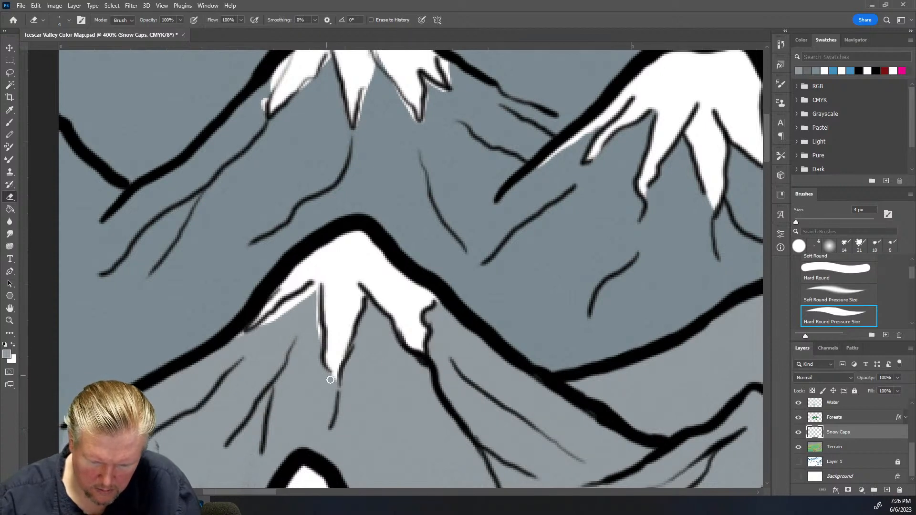
pyautogui.moveTo(316, 363)
pyautogui.mouseDown()
pyautogui.moveTo(316, 286)
pyautogui.moveTo(283, 301)
pyautogui.moveTo(271, 322)
pyautogui.moveTo(311, 288)
pyautogui.mouseUp()
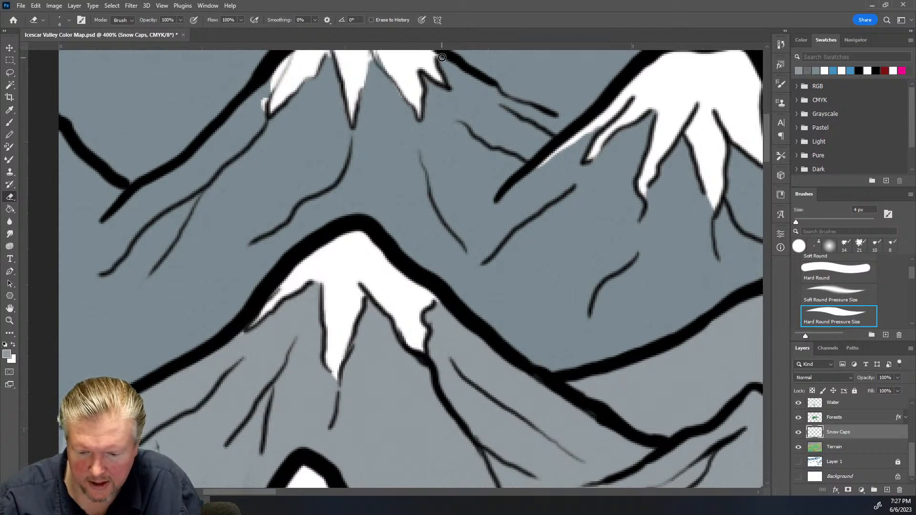
# Clean up the snow cap edges on the upper peak with the Eraser
pyautogui.scroll(3, 447, 207)
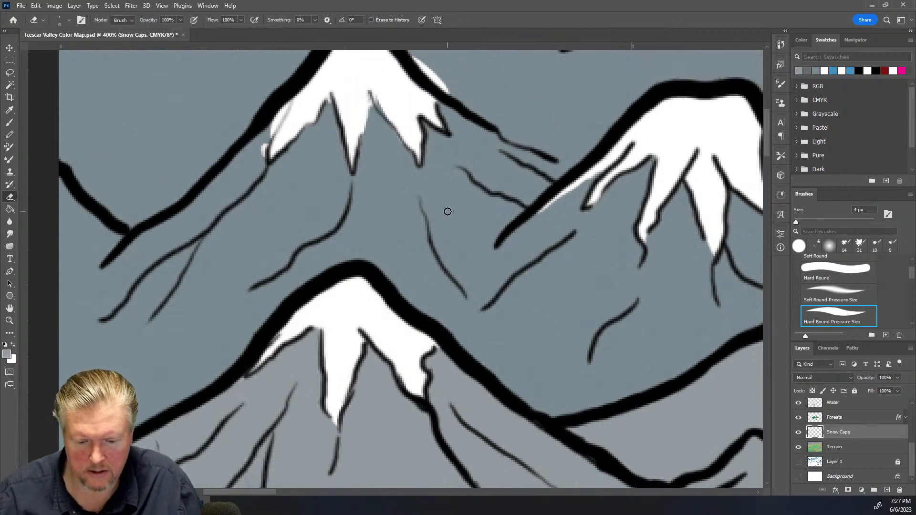
pyautogui.moveTo(419, 144)
pyautogui.mouseDown()
pyautogui.moveTo(431, 147)
pyautogui.moveTo(413, 121)
pyautogui.moveTo(450, 157)
pyautogui.mouseUp()
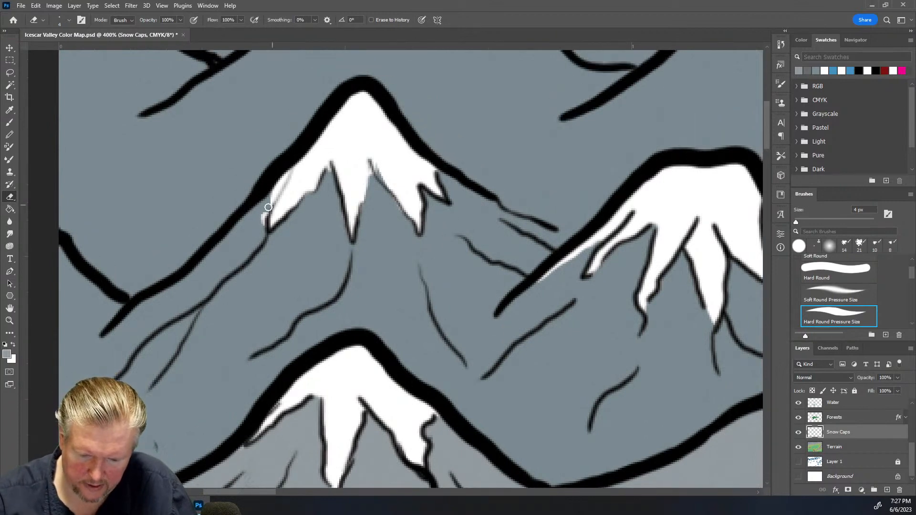
pyautogui.moveTo(255, 235); pyautogui.dragTo(287, 167)
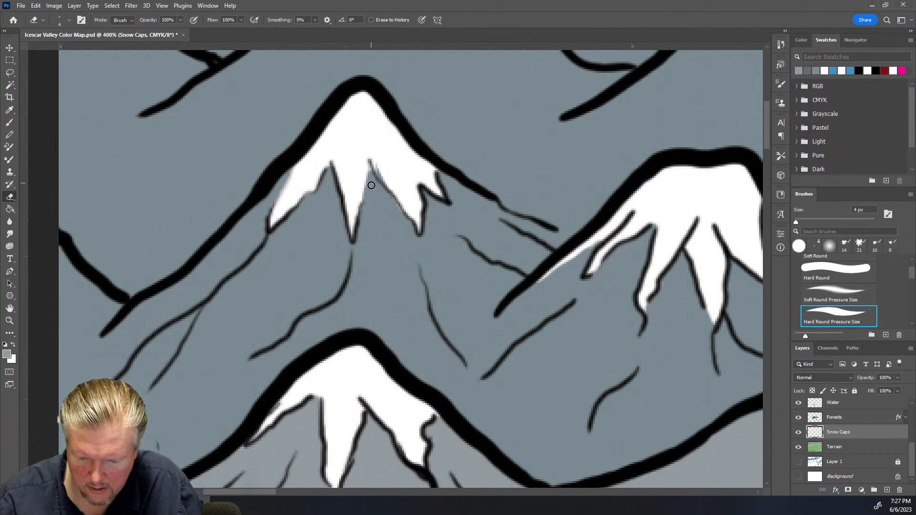
pyautogui.scroll(3, 374, 149)
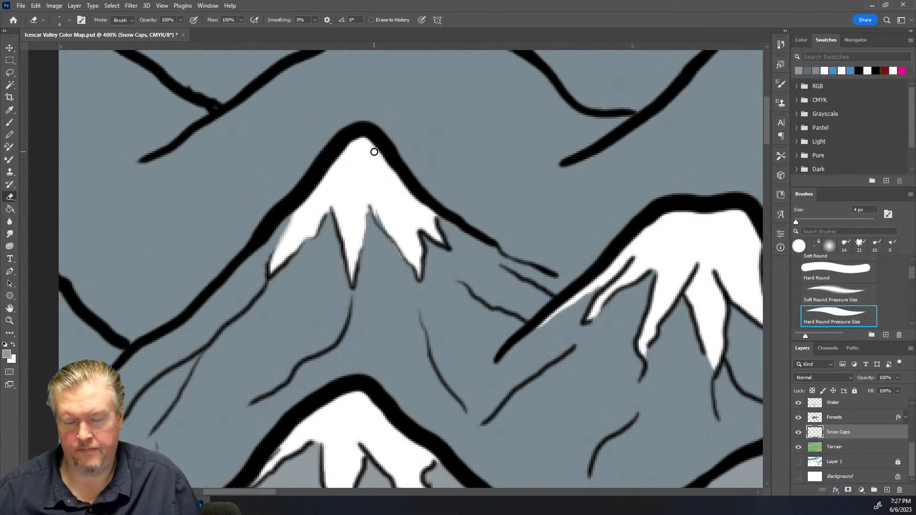
pyautogui.scroll(5, 376, 151)
pyautogui.scroll(-6, 376, 151)
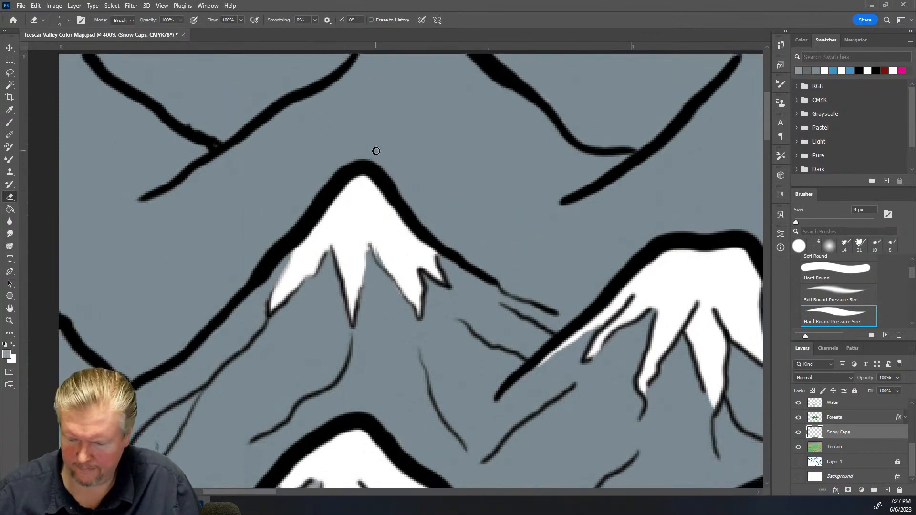
pyautogui.scroll(3, 854, 451)
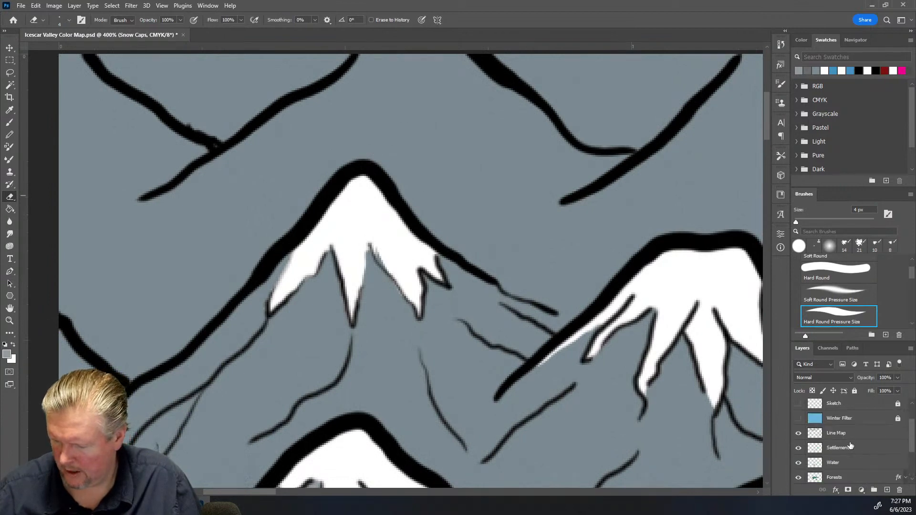
pyautogui.click(858, 438)
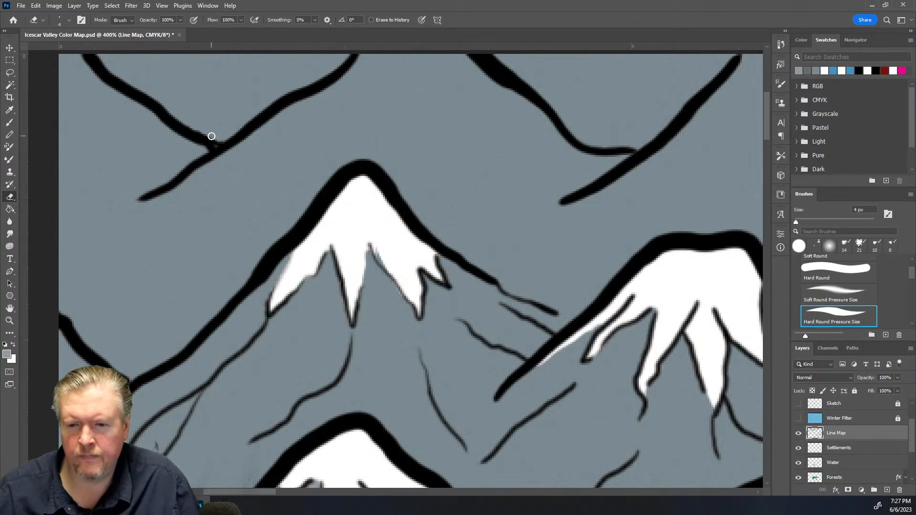
pyautogui.scroll(-3, 854, 434)
pyautogui.click(853, 434)
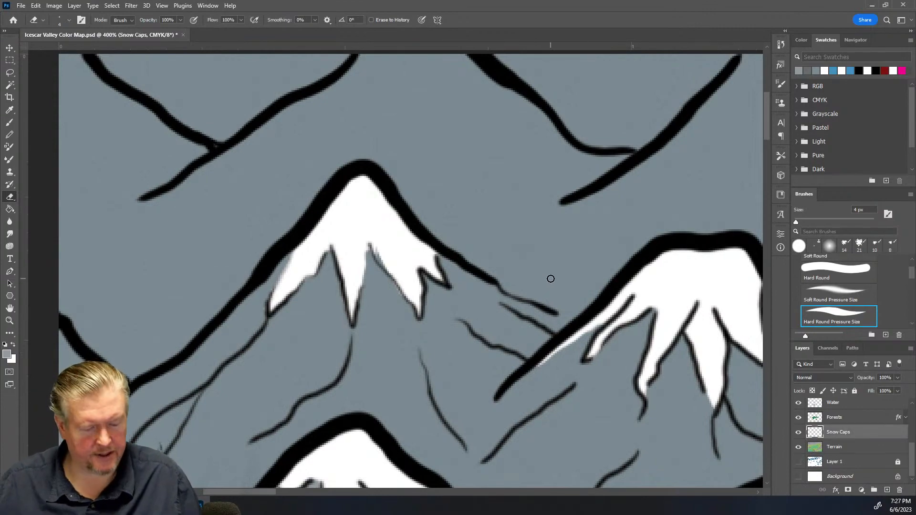
# Review the snow caps across the whole map at reduced zoom, then zoom back into the lower mountains
pyautogui.hotkey('ctrl', '-')
pyautogui.hotkey('ctrl', '-')
pyautogui.hotkey('ctrl', '-')
pyautogui.hotkey('ctrl', '-')
pyautogui.hotkey('ctrl', '-')
pyautogui.hotkey('ctrl', '+')
pyautogui.hotkey('ctrl', '+')
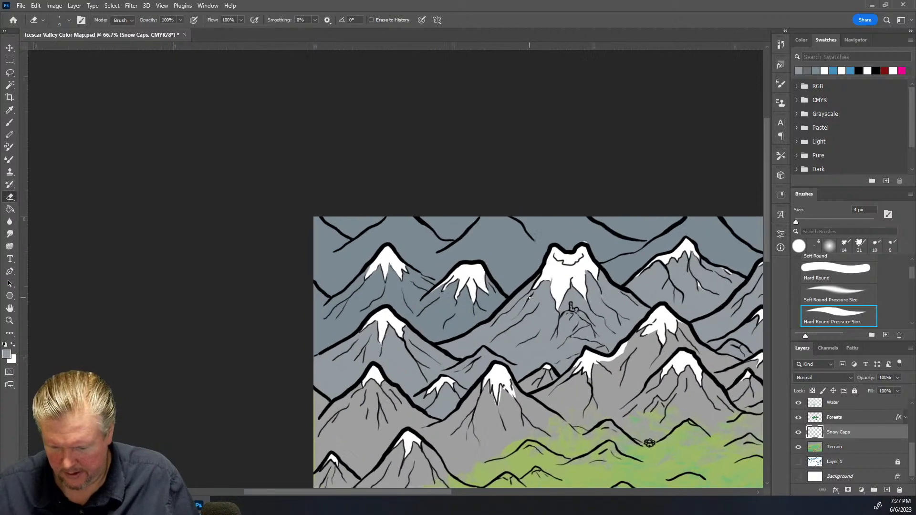
pyautogui.moveTo(765, 136); pyautogui.dragTo(752, 215)
pyautogui.hotkey('ctrl', '+')
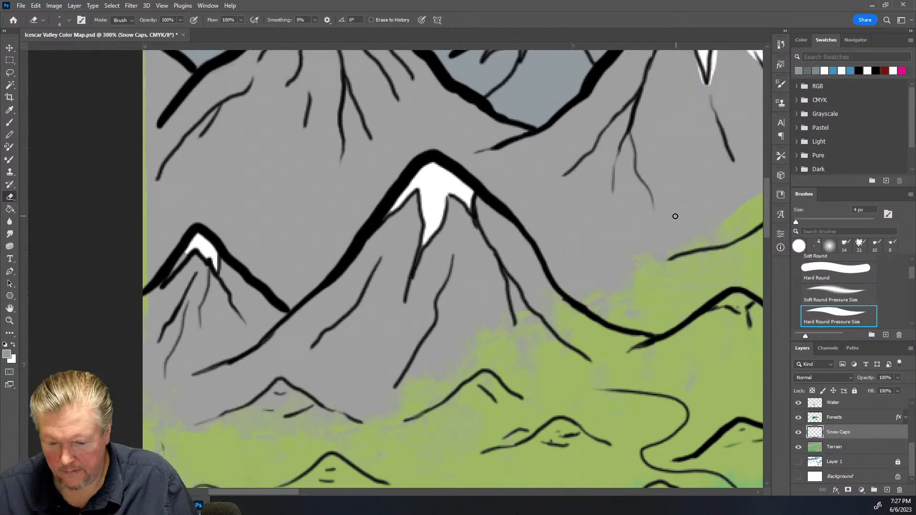
# Trim stray white from the right edge of the central peak's snow cap with the Eraser
pyautogui.scroll(1, 625, 220)
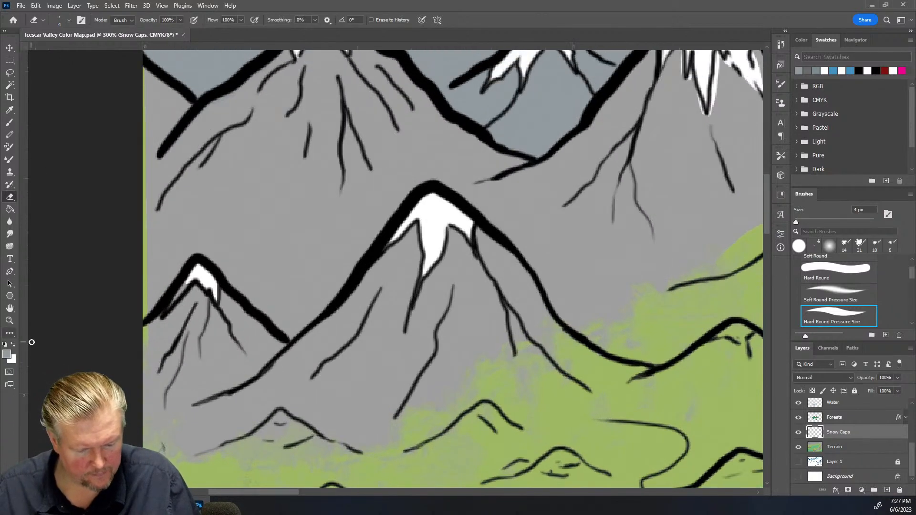
pyautogui.click(13, 343)
pyautogui.press('b')
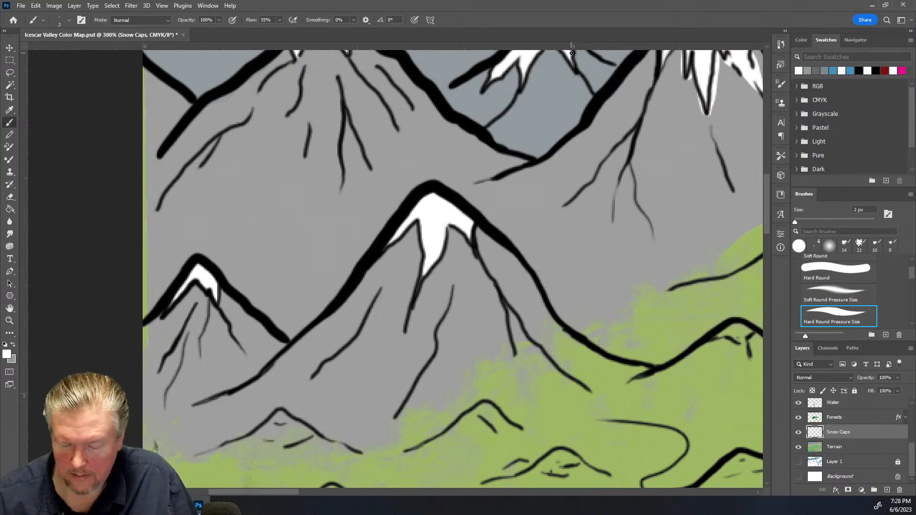
pyautogui.scroll(3, 571, 52)
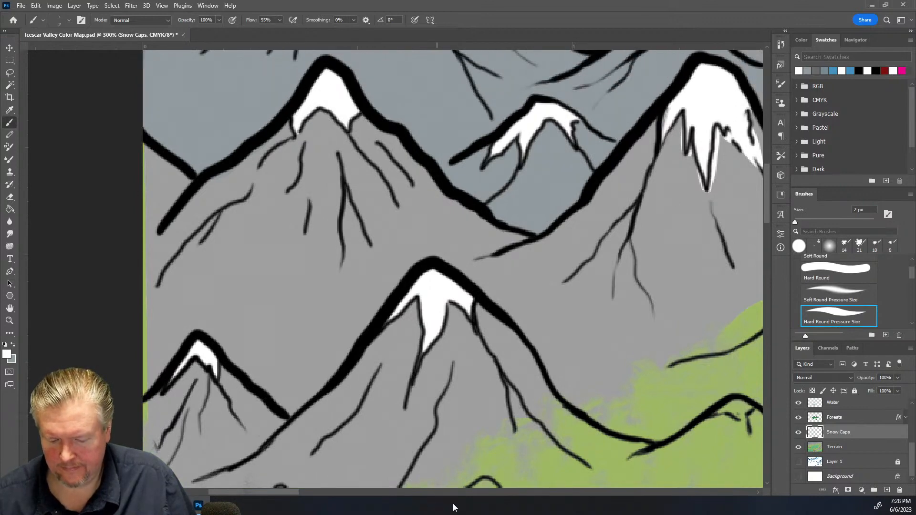
pyautogui.moveTo(267, 489); pyautogui.dragTo(317, 491)
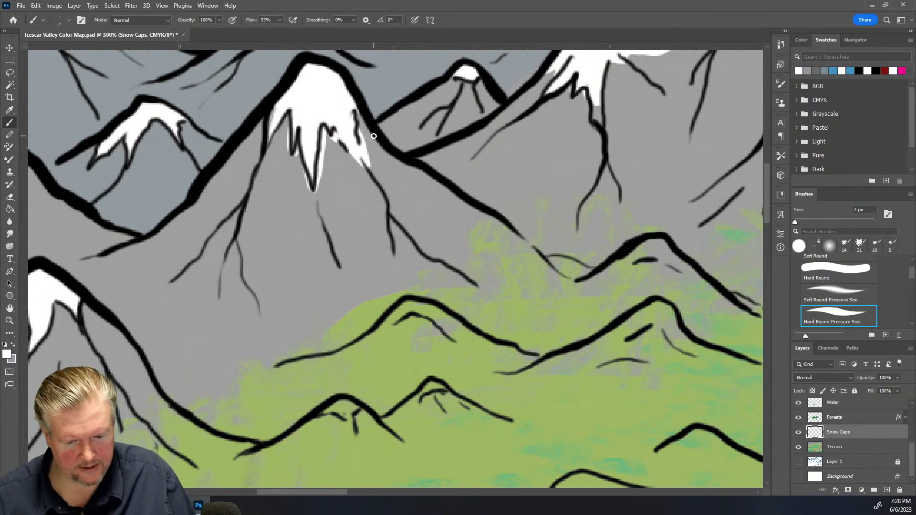
pyautogui.press('e')
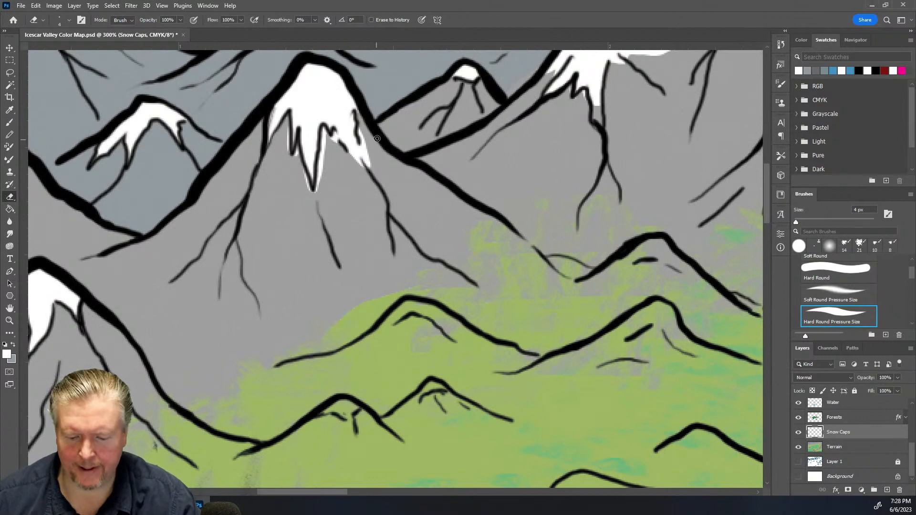
pyautogui.moveTo(366, 142)
pyautogui.mouseDown()
pyautogui.moveTo(371, 169)
pyautogui.moveTo(363, 141)
pyautogui.moveTo(372, 169)
pyautogui.moveTo(354, 174)
pyautogui.moveTo(341, 156)
pyautogui.moveTo(363, 172)
pyautogui.moveTo(348, 157)
pyautogui.moveTo(369, 167)
pyautogui.moveTo(361, 146)
pyautogui.moveTo(363, 160)
pyautogui.moveTo(334, 137)
pyautogui.moveTo(327, 144)
pyautogui.moveTo(326, 130)
pyautogui.moveTo(321, 170)
pyautogui.moveTo(289, 155)
pyautogui.mouseUp()
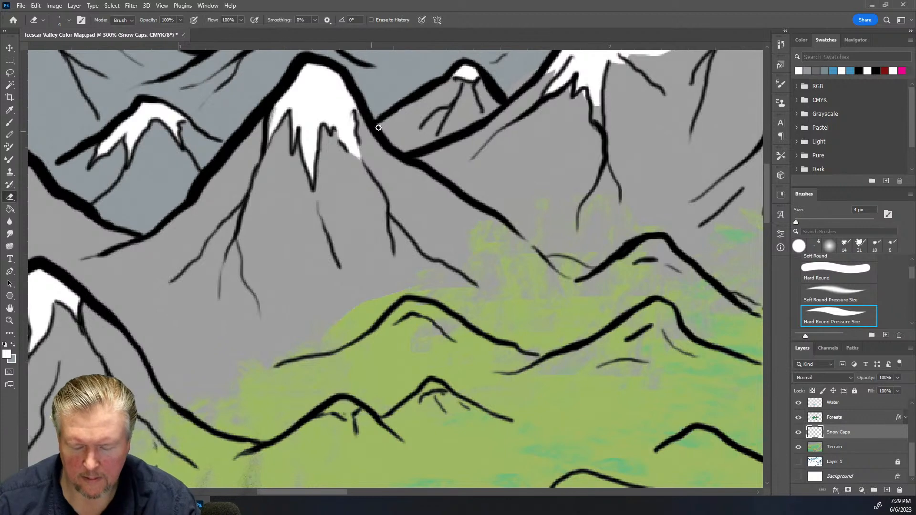
# Erase excess white along the upper-right peak's ridge and touch up its spur tip with the white brush
pyautogui.scroll(2, 530, 79)
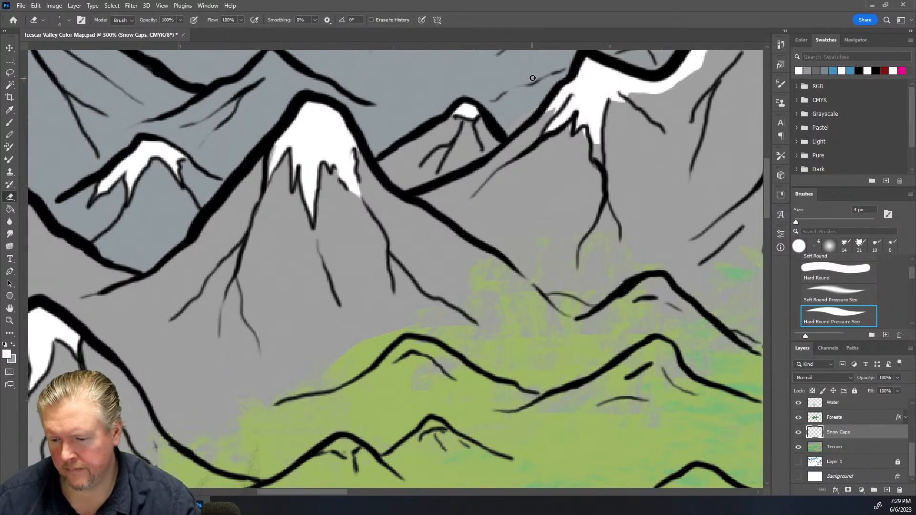
pyautogui.scroll(1, 533, 78)
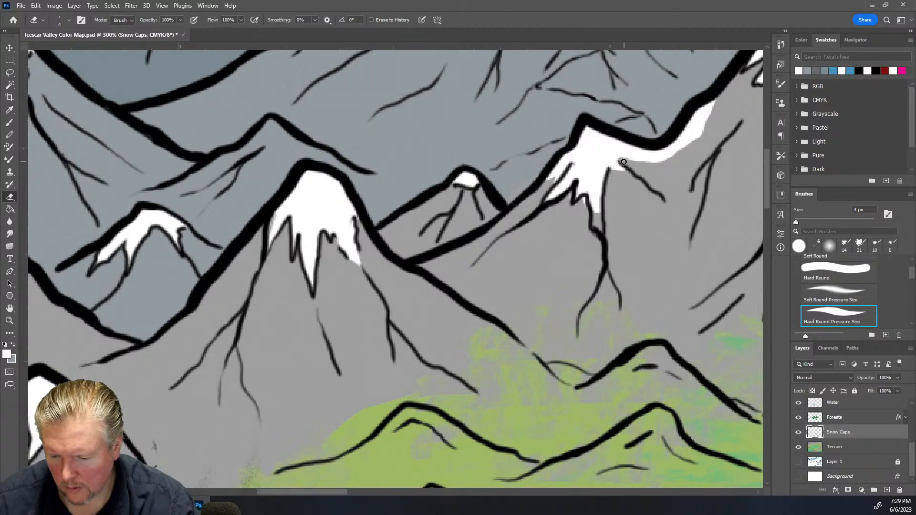
pyautogui.moveTo(623, 161)
pyautogui.mouseDown()
pyautogui.moveTo(665, 161)
pyautogui.moveTo(653, 162)
pyautogui.moveTo(693, 144)
pyautogui.moveTo(717, 101)
pyautogui.mouseUp()
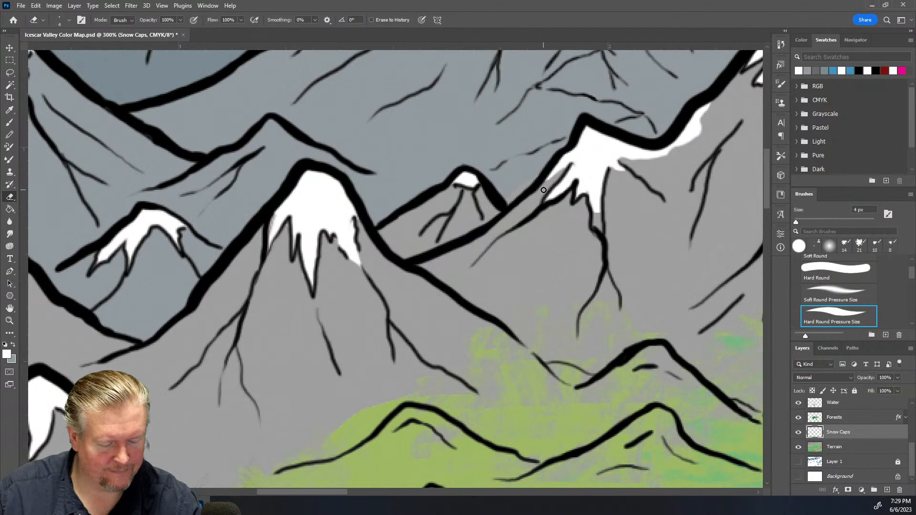
pyautogui.press('b')
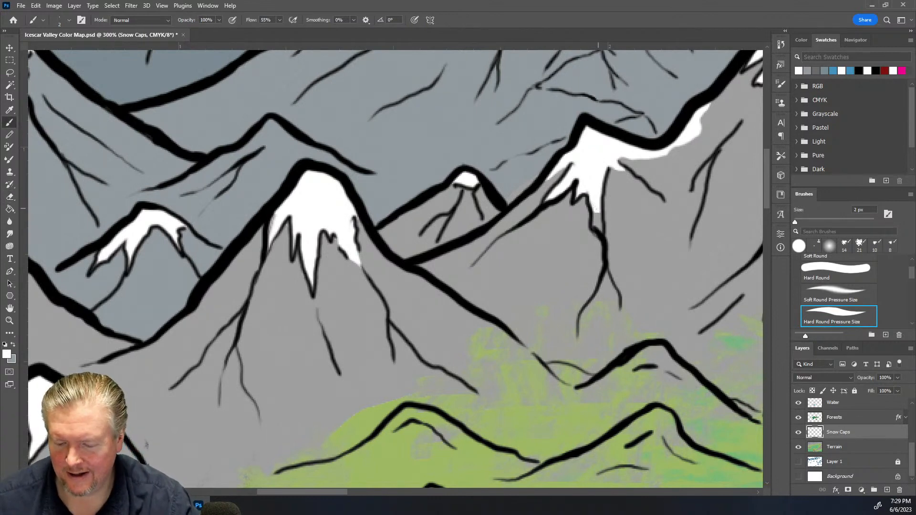
pyautogui.moveTo(596, 212)
pyautogui.mouseDown()
pyautogui.moveTo(596, 227)
pyautogui.moveTo(600, 212)
pyautogui.mouseUp()
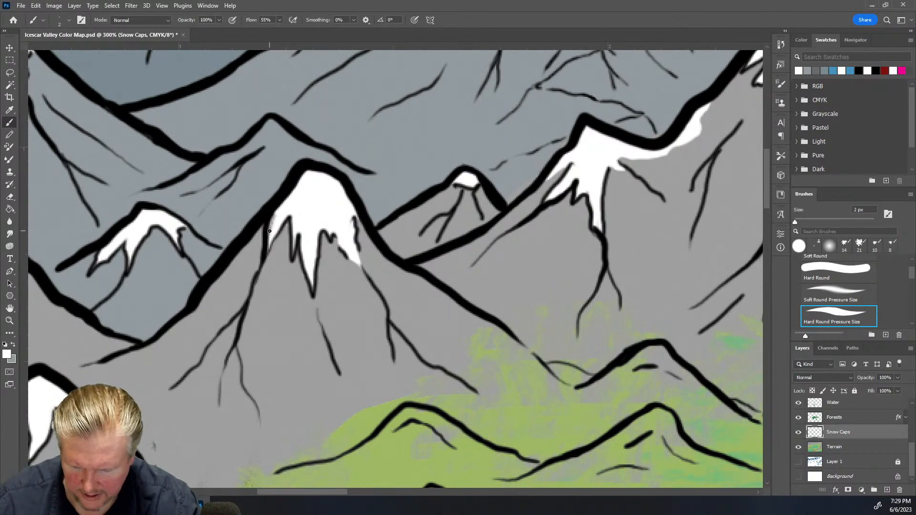
# Erase a stray bit of linework on the Line Map layer along the central peak's left slope
pyautogui.scroll(5, 899, 420)
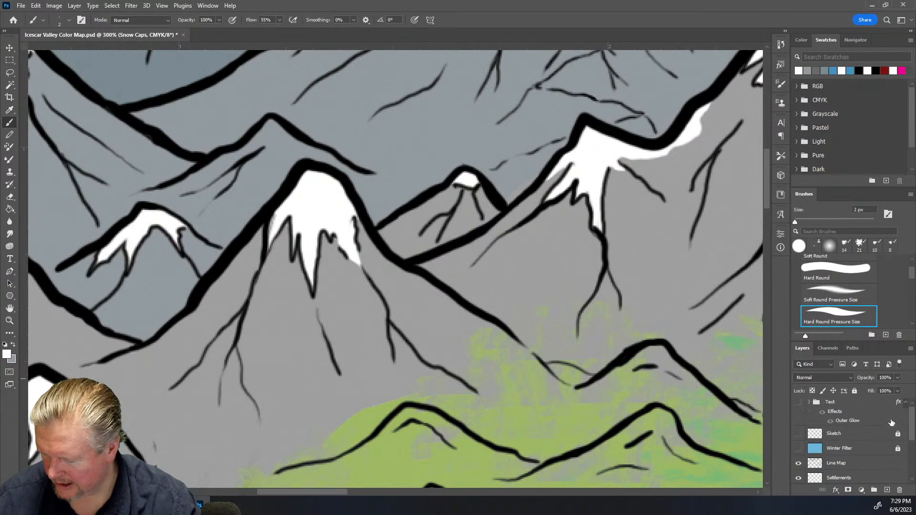
pyautogui.click(849, 465)
pyautogui.press('e')
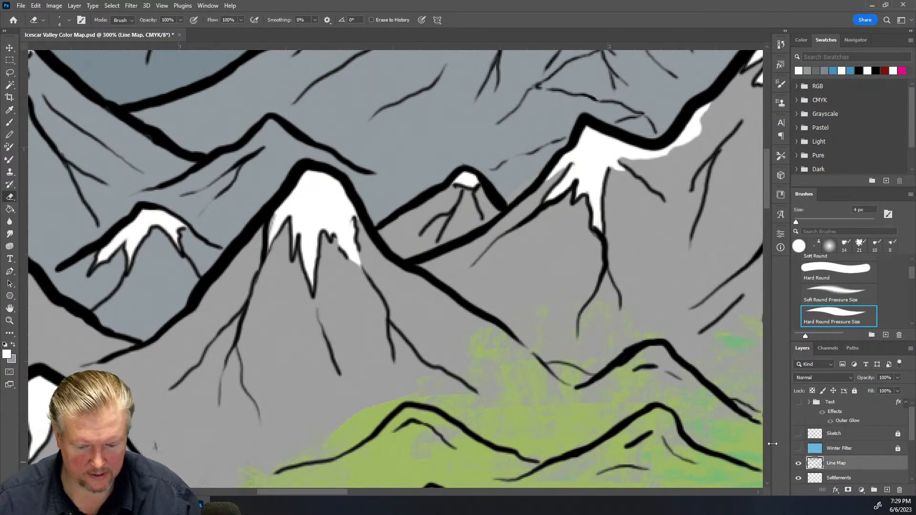
pyautogui.moveTo(276, 216); pyautogui.dragTo(272, 233)
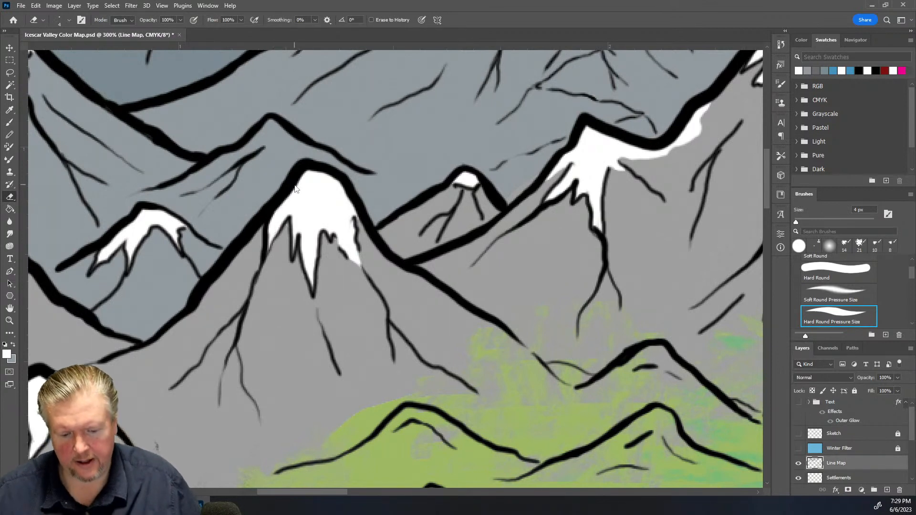
# Return to the Snow Caps layer and erase a speck of white at the tall central mountain's upper-right edge
pyautogui.scroll(10, 311, 179)
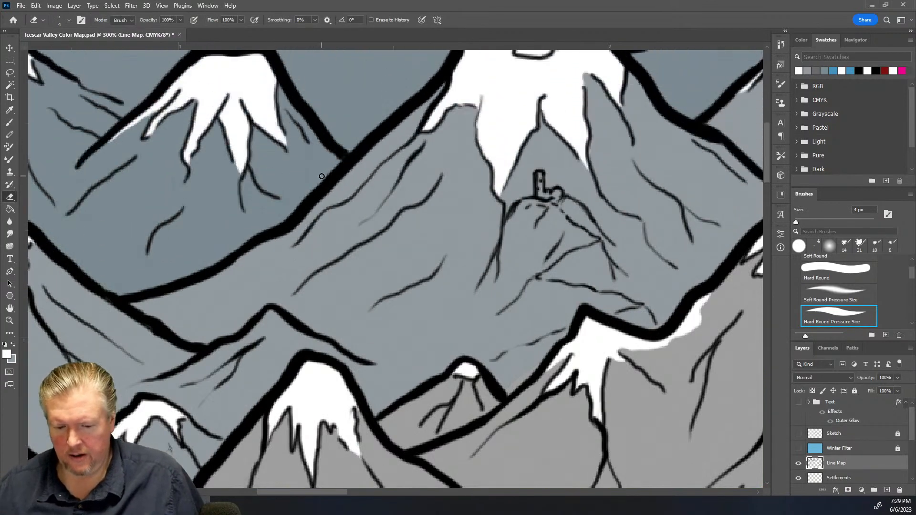
pyautogui.scroll(3, 322, 176)
pyautogui.scroll(1, 358, 149)
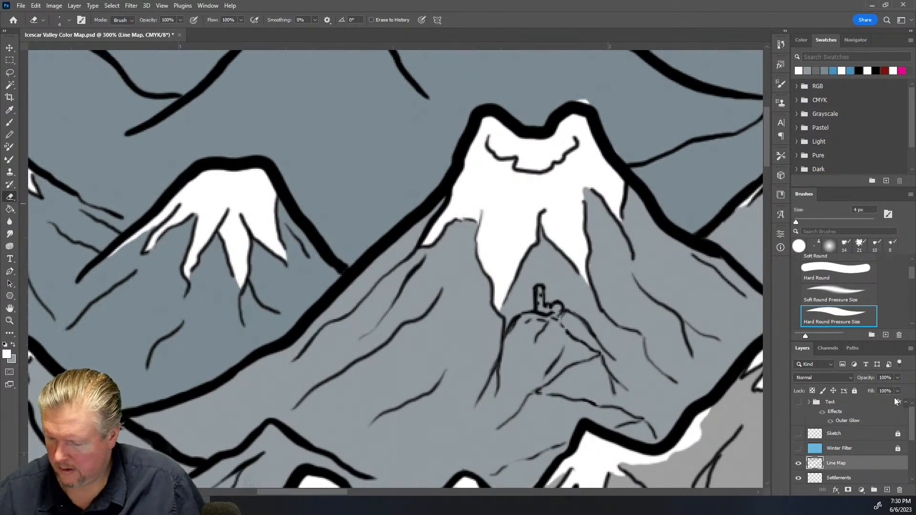
pyautogui.scroll(-4, 877, 450)
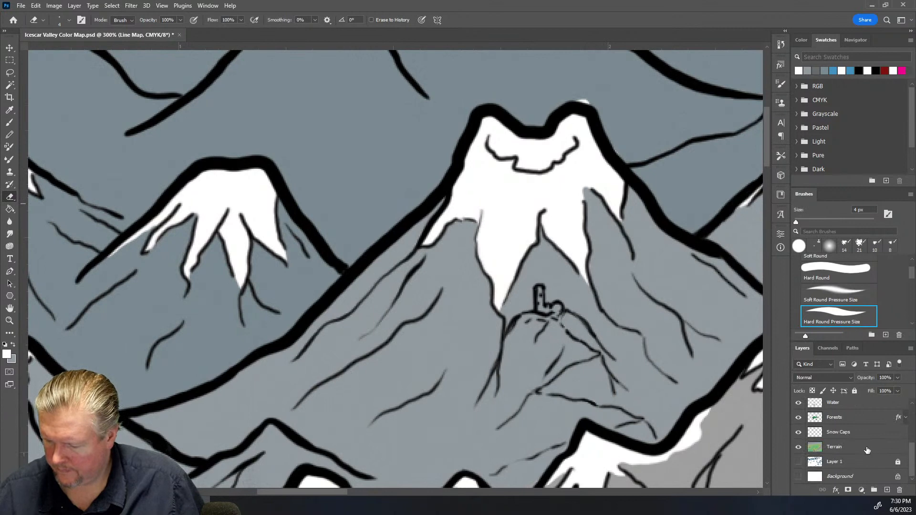
pyautogui.click(864, 436)
pyautogui.moveTo(580, 97)
pyautogui.mouseDown()
pyautogui.moveTo(595, 102)
pyautogui.moveTo(584, 101)
pyautogui.mouseUp()
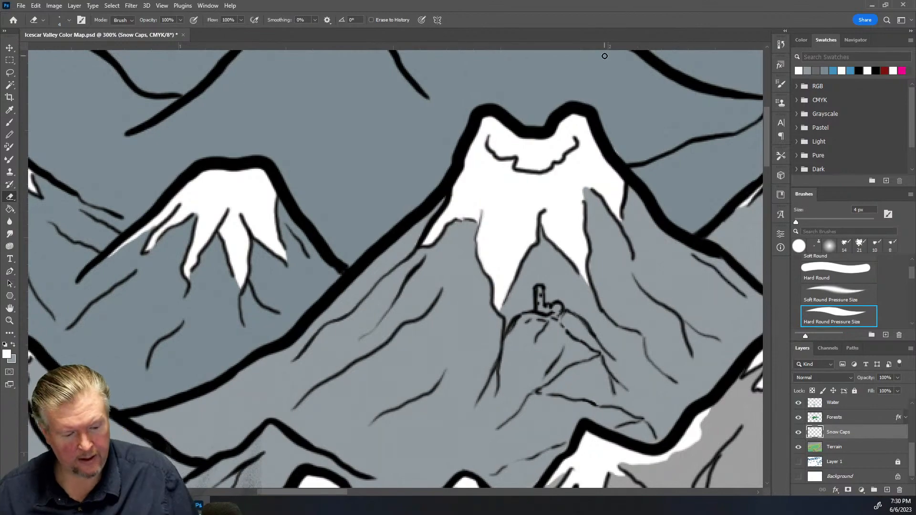
# Review the full map at reduced zoom, then zoom into the large lone mountain in the lowlands
pyautogui.hotkey('ctrl', '-')
pyautogui.hotkey('ctrl', '-')
pyautogui.hotkey('ctrl', '-')
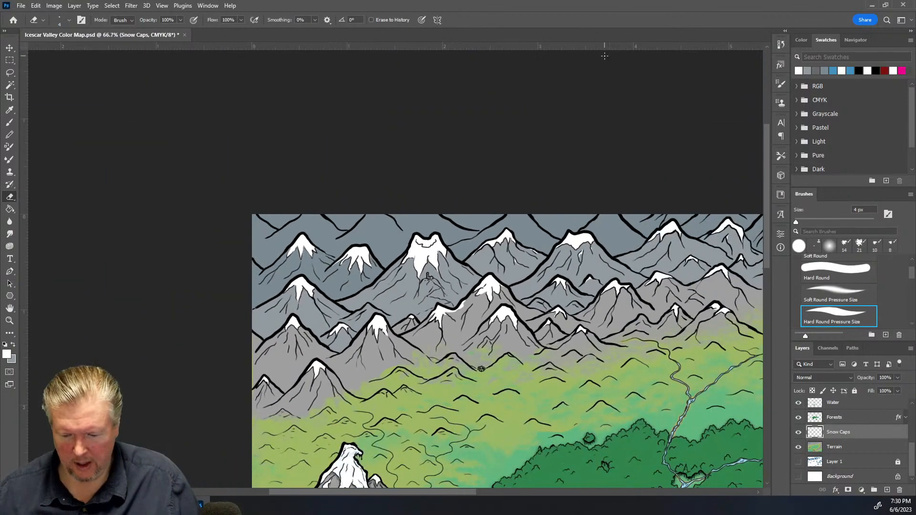
pyautogui.hotkey('ctrl', '-')
pyautogui.hotkey('ctrl', '-')
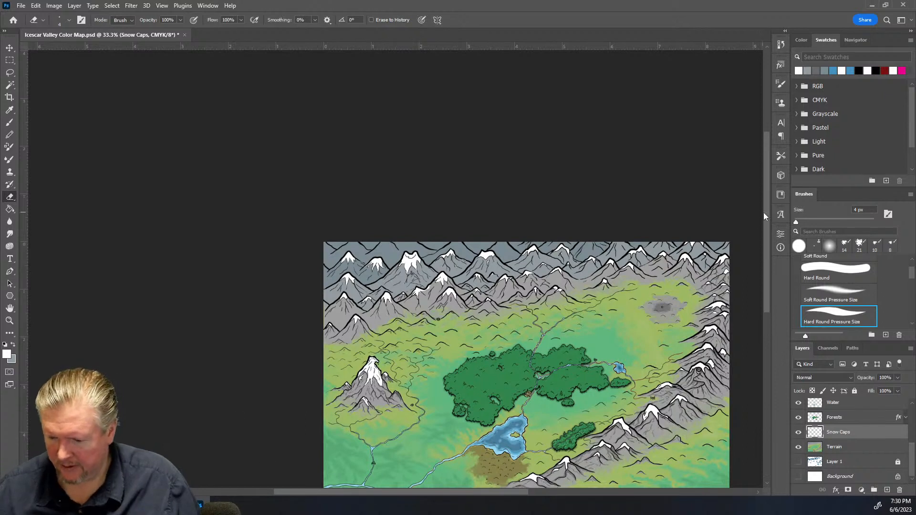
pyautogui.moveTo(768, 215)
pyautogui.mouseDown()
pyautogui.moveTo(772, 197)
pyautogui.moveTo(770, 216)
pyautogui.mouseUp()
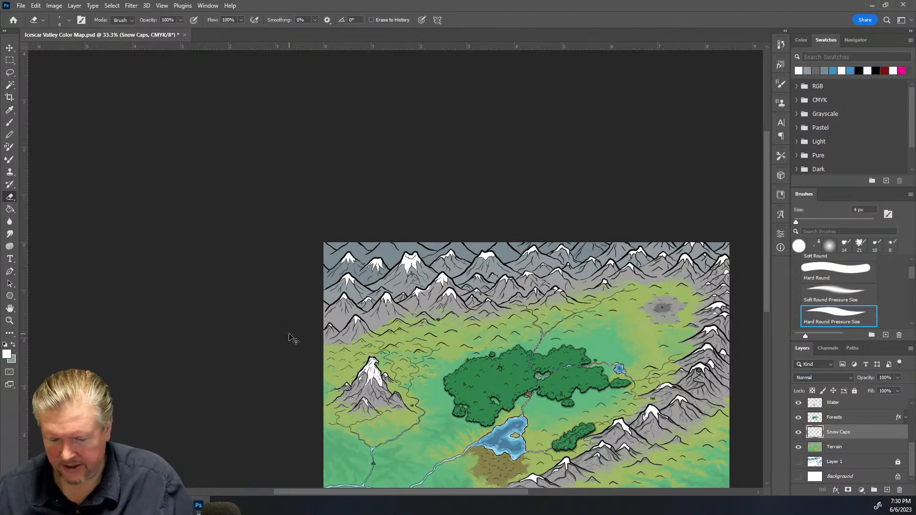
pyautogui.hotkey('ctrl', '+')
pyautogui.hotkey('ctrl', '+')
pyautogui.hotkey('ctrl', '+')
pyautogui.hotkey('ctrl', '+')
pyautogui.scroll(-3, 479, 259)
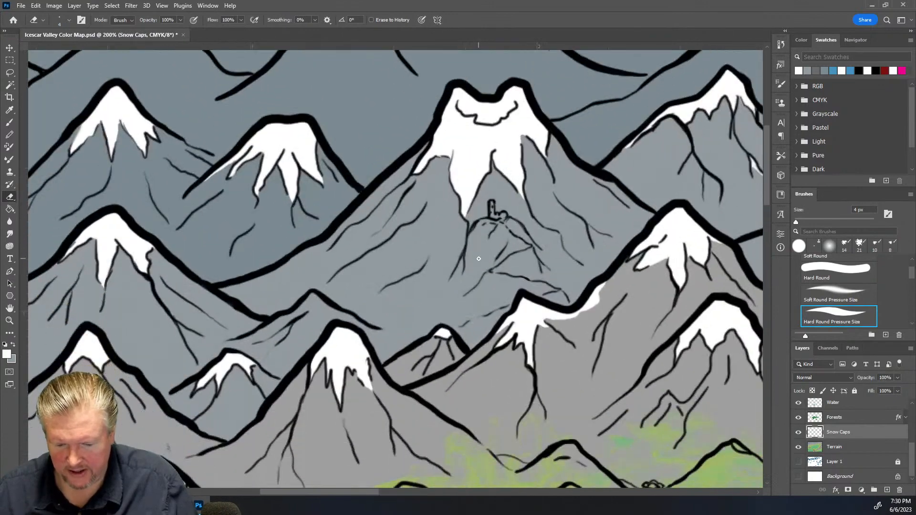
pyautogui.scroll(-5, 479, 258)
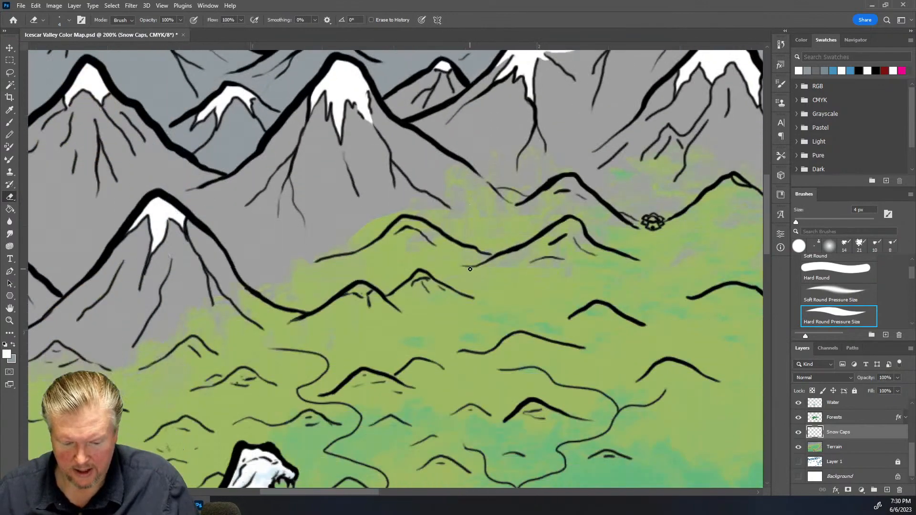
pyautogui.scroll(-5, 470, 269)
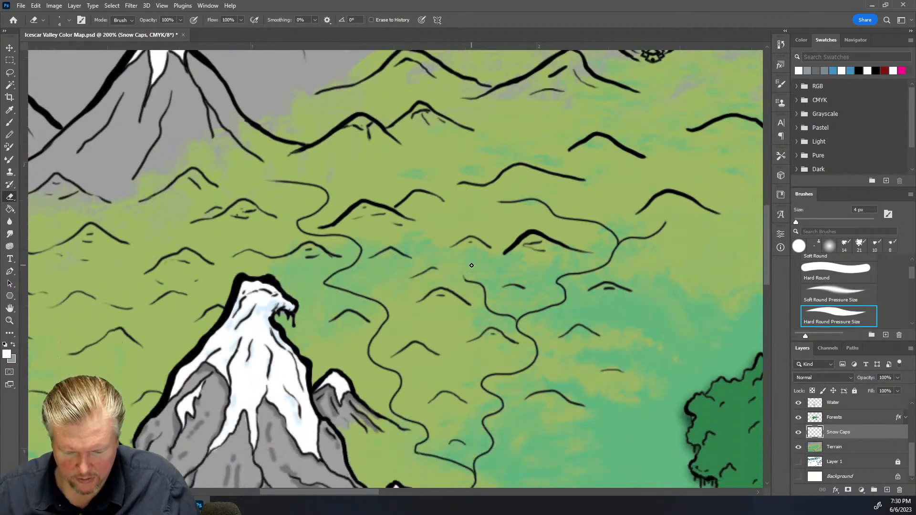
pyautogui.scroll(-1, 472, 265)
pyautogui.hotkey('ctrl', '+')
pyautogui.hotkey('ctrl', '+')
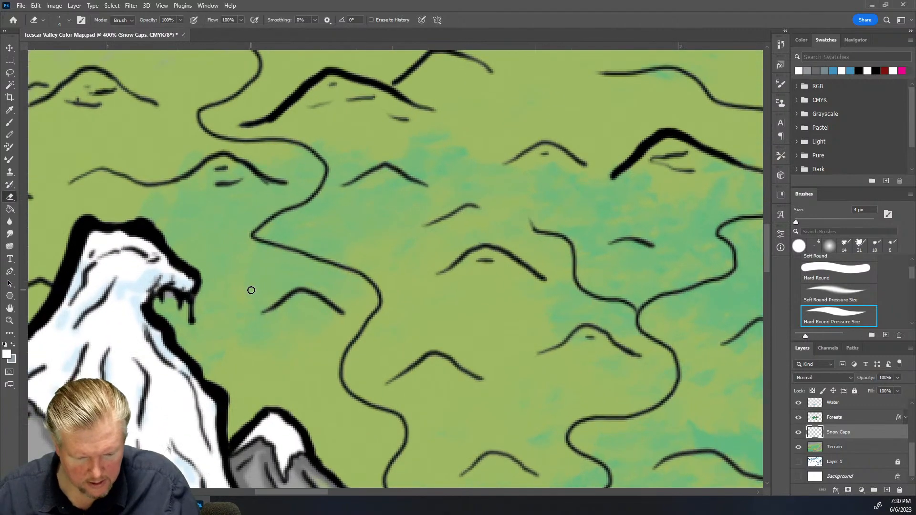
# Sample the pale blue shade from the lone mountain's snow with the Eyedropper
pyautogui.click(13, 344)
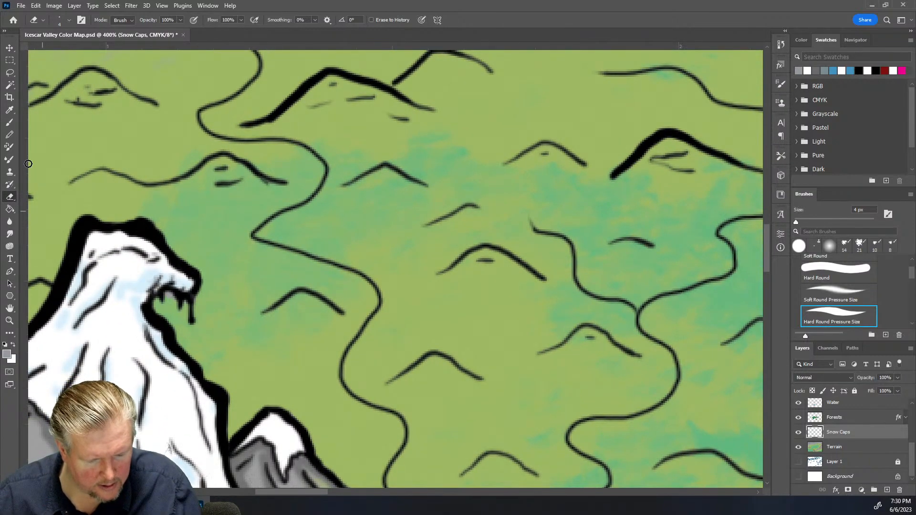
pyautogui.click(9, 110)
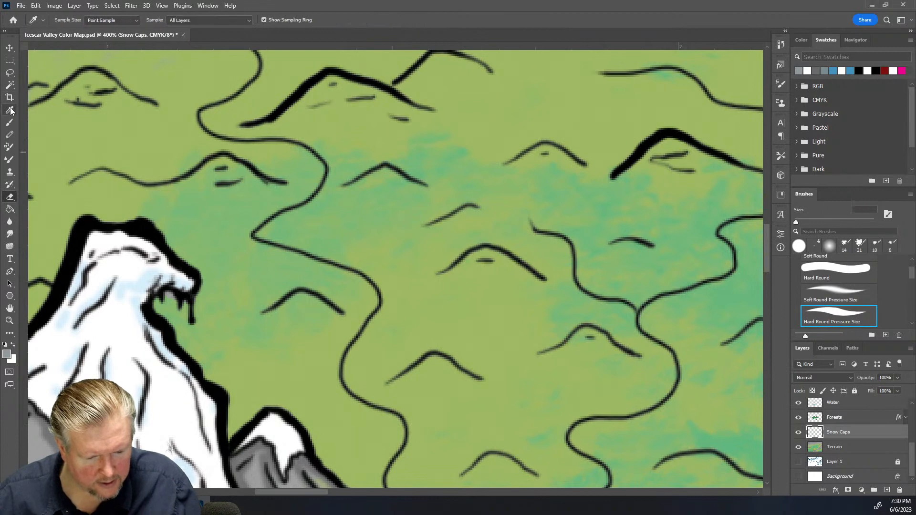
pyautogui.click(150, 277)
pyautogui.scroll(3, 405, 225)
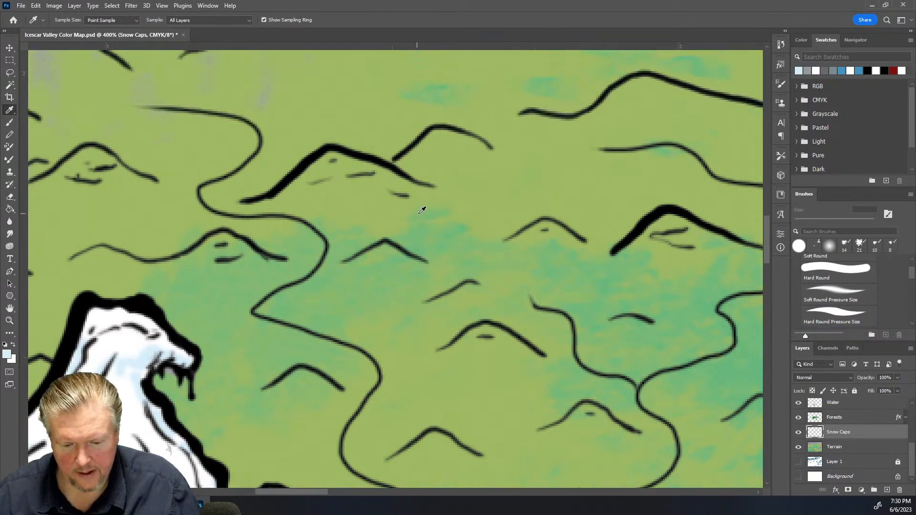
pyautogui.scroll(3, 420, 210)
pyautogui.scroll(3, 423, 186)
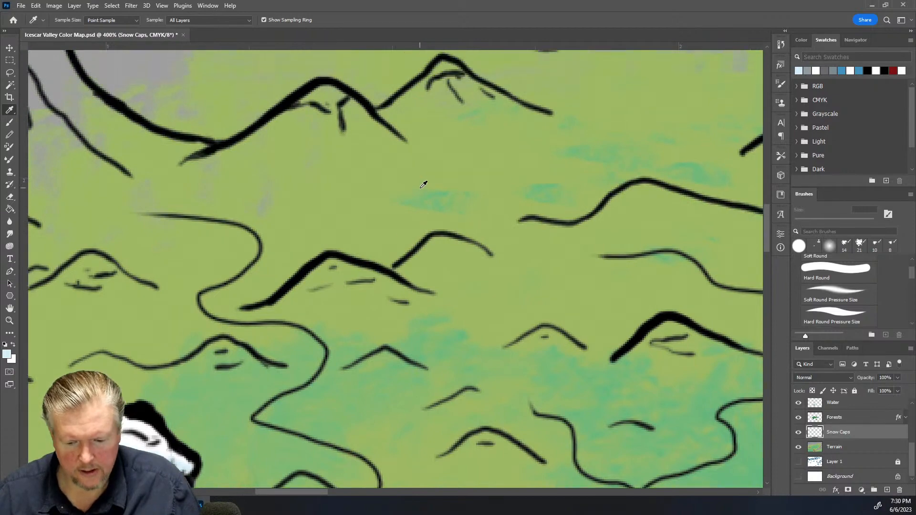
# Paint pale blue shading strokes with a 2 px brush in the central peak's crater and on the left peak's snow cap
pyautogui.moveTo(768, 233); pyautogui.dragTo(776, 125)
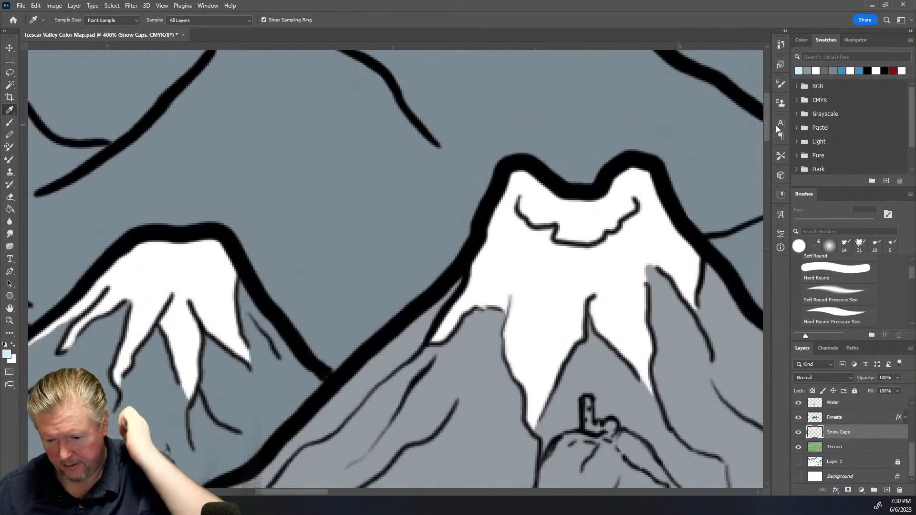
pyautogui.press('b')
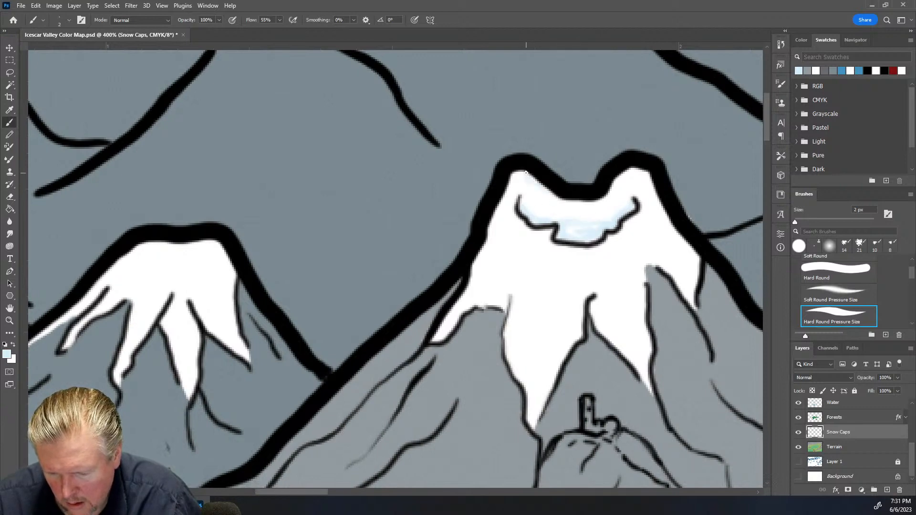
pyautogui.moveTo(524, 239)
pyautogui.mouseDown()
pyautogui.moveTo(521, 259)
pyautogui.moveTo(529, 250)
pyautogui.mouseUp()
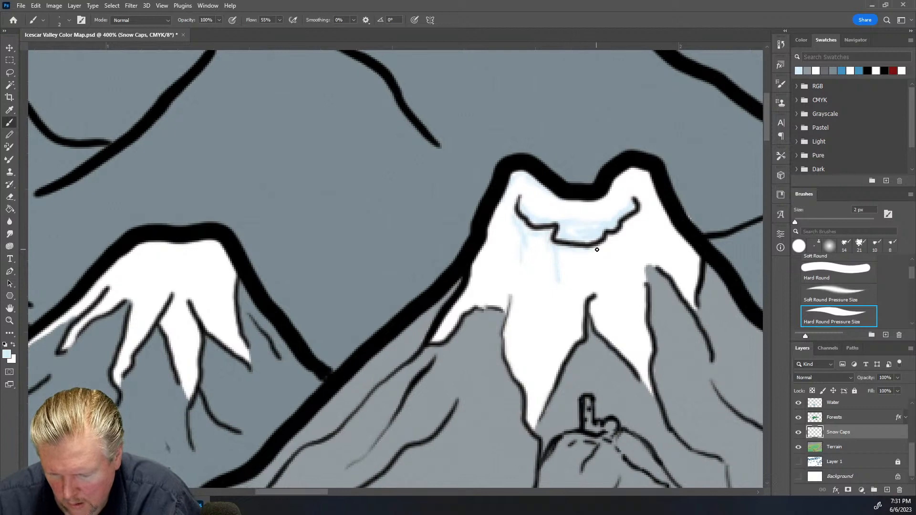
pyautogui.moveTo(598, 258); pyautogui.dragTo(603, 243)
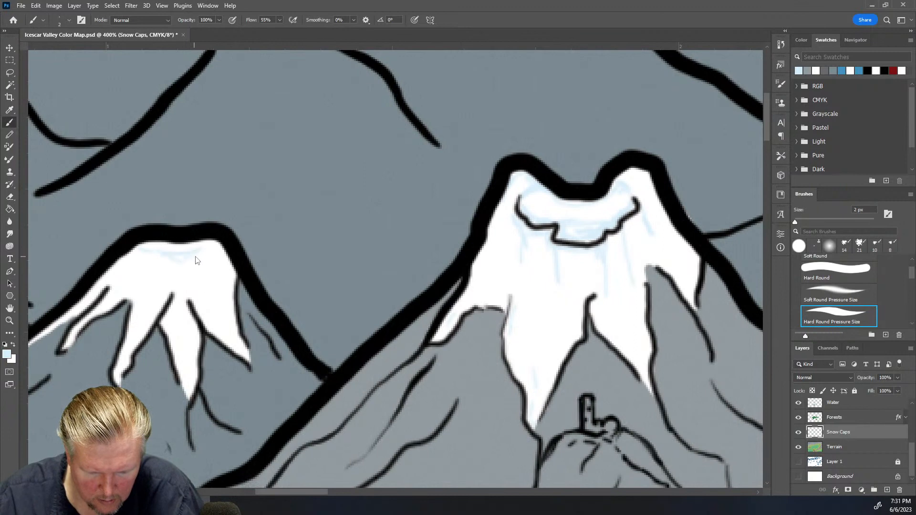
pyautogui.moveTo(171, 273); pyautogui.dragTo(141, 294)
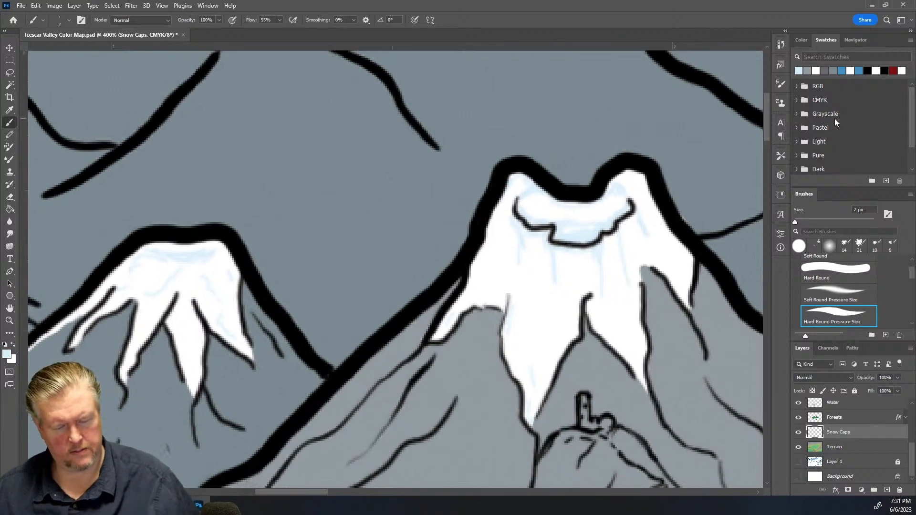
# Add pale blue shading to the snow cap of the mountain right of the central peak
pyautogui.hotkey('ctrl', '-')
pyautogui.hotkey('ctrl', '-')
pyautogui.hotkey('ctrl', '-')
pyautogui.hotkey('ctrl', '-')
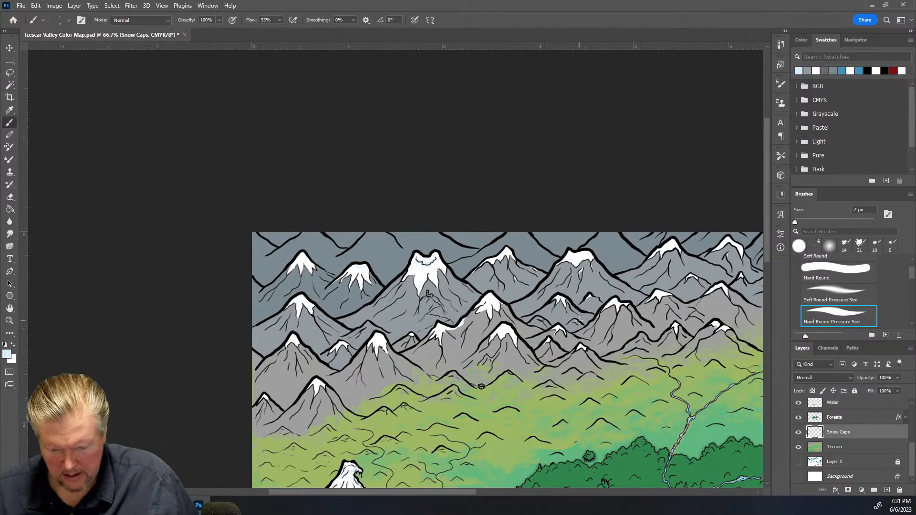
pyautogui.hotkey('ctrl', '+')
pyautogui.hotkey('ctrl', '+')
pyautogui.hotkey('ctrl', '+')
pyautogui.scroll(-3, 544, 293)
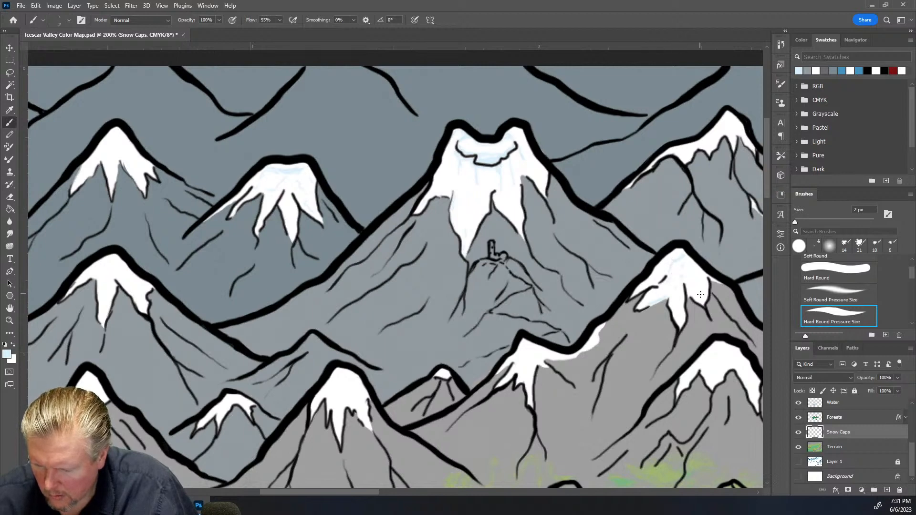
pyautogui.moveTo(700, 295); pyautogui.dragTo(703, 303)
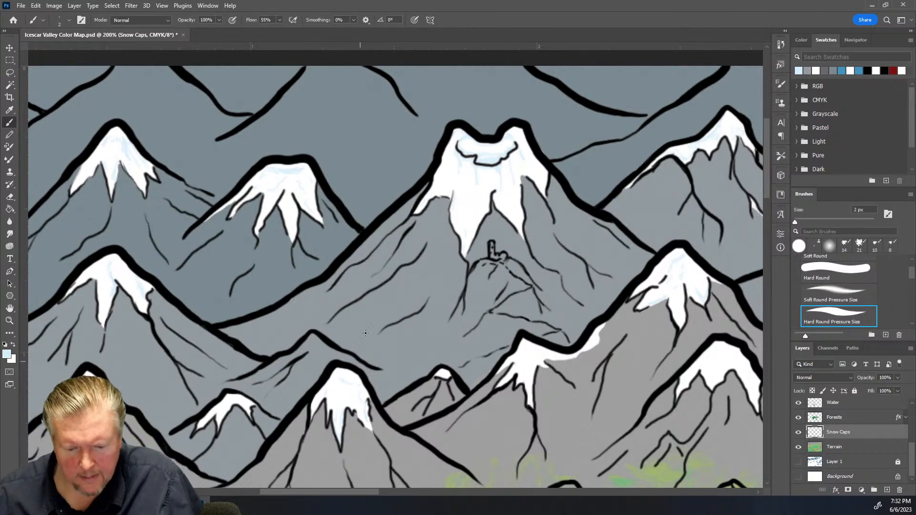
# Switch to the Soft Round Pressure Size brush at 6 px and shade the snow cap of a mid-range peak near the lowlands
pyautogui.scroll(-5, 371, 347)
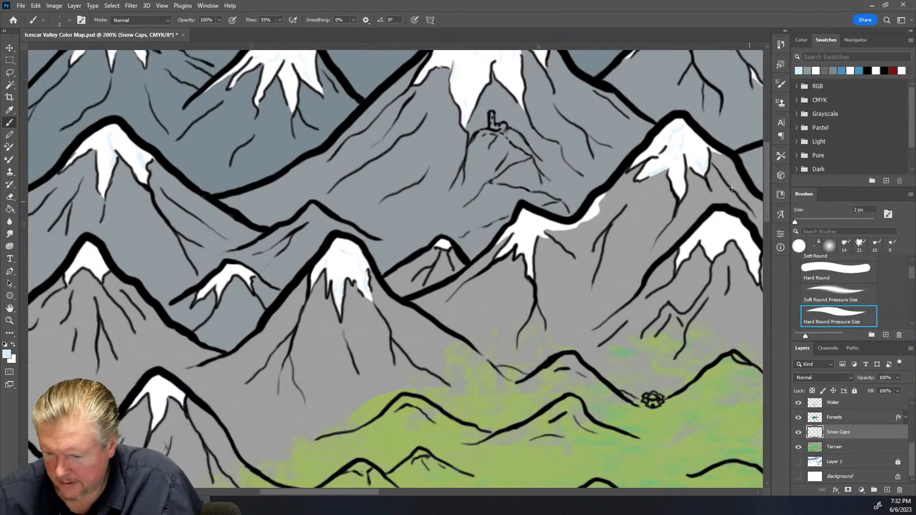
pyautogui.moveTo(768, 174); pyautogui.dragTo(770, 254)
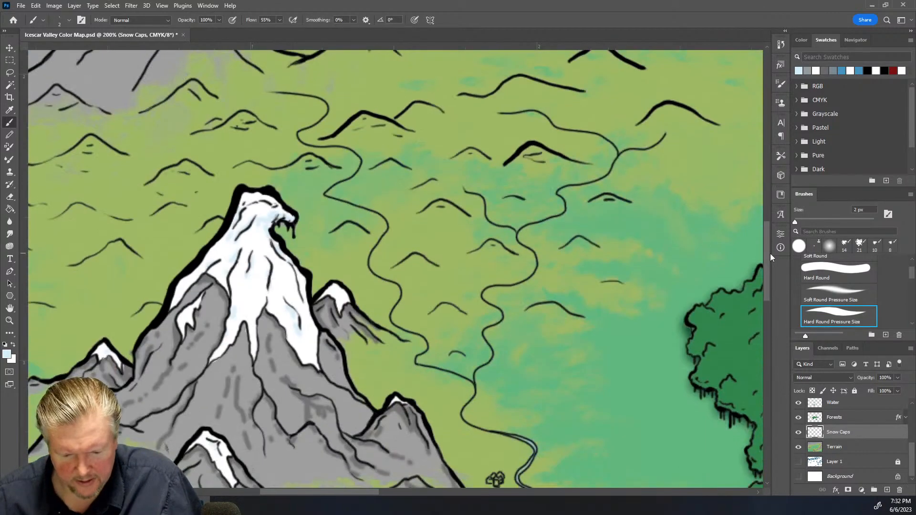
pyautogui.hotkey('ctrl', '-')
pyautogui.scroll(2, 463, 155)
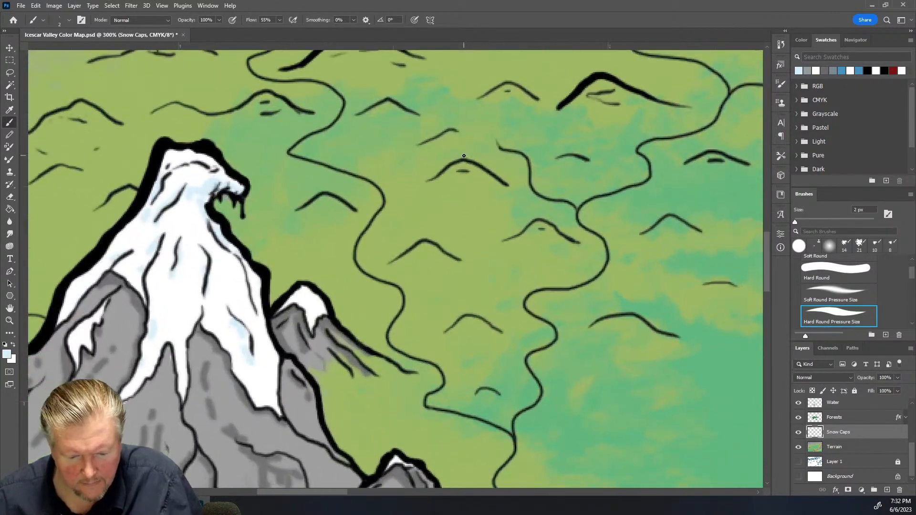
pyautogui.scroll(6, 464, 156)
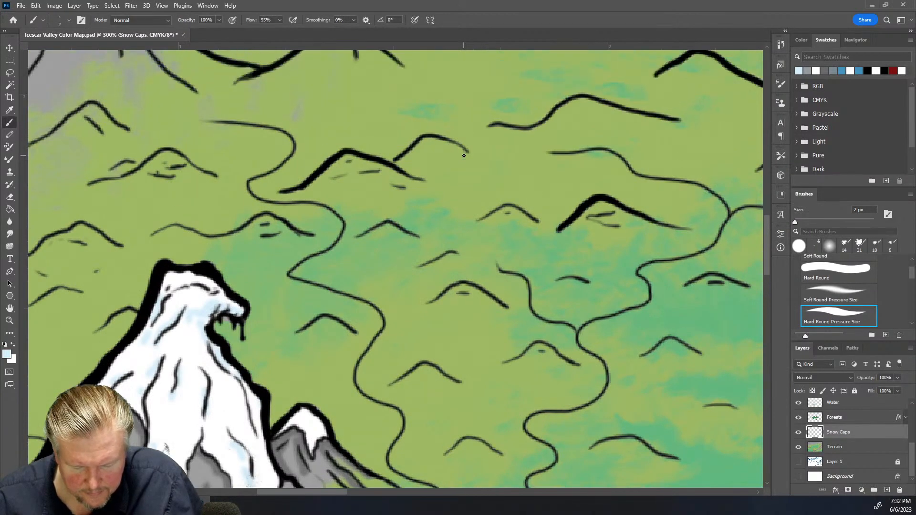
pyautogui.scroll(9, 476, 153)
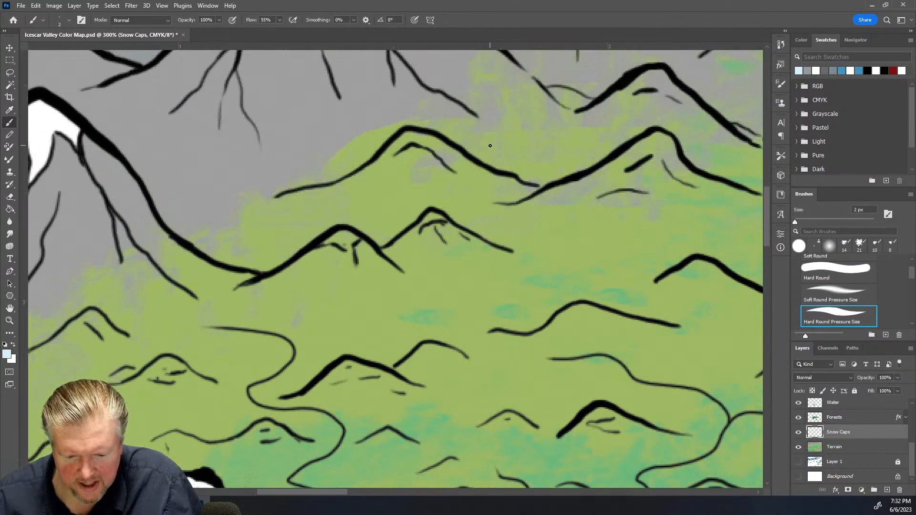
pyautogui.scroll(6, 502, 136)
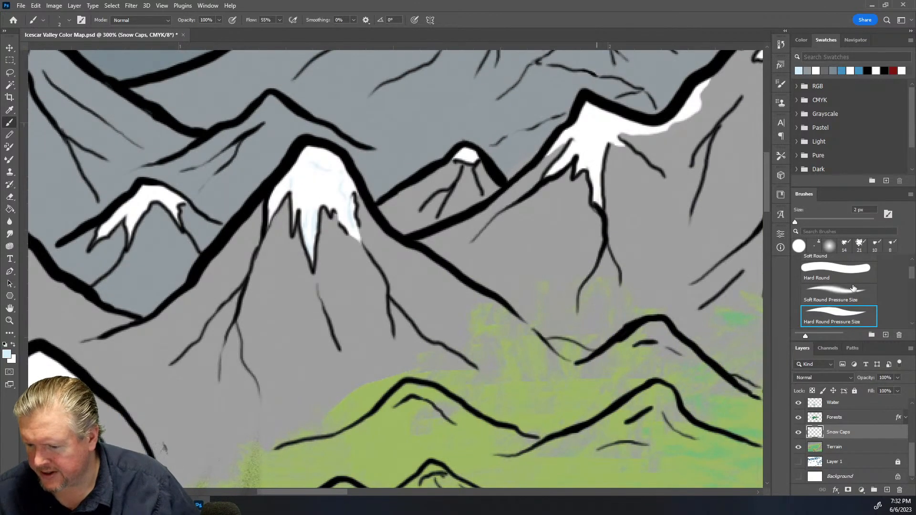
pyautogui.click(845, 292)
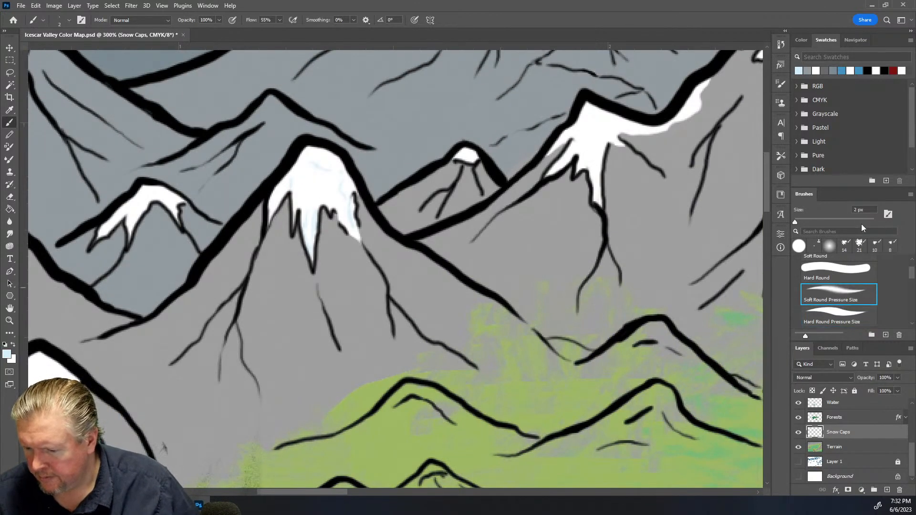
pyautogui.scroll(4, 864, 211)
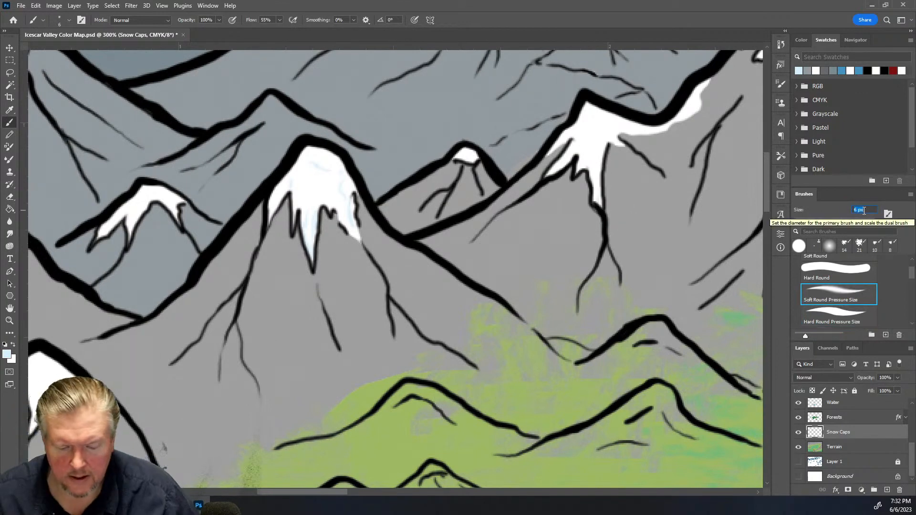
pyautogui.moveTo(311, 163)
pyautogui.mouseDown()
pyautogui.moveTo(344, 174)
pyautogui.moveTo(352, 225)
pyautogui.moveTo(314, 212)
pyautogui.moveTo(314, 249)
pyautogui.mouseUp()
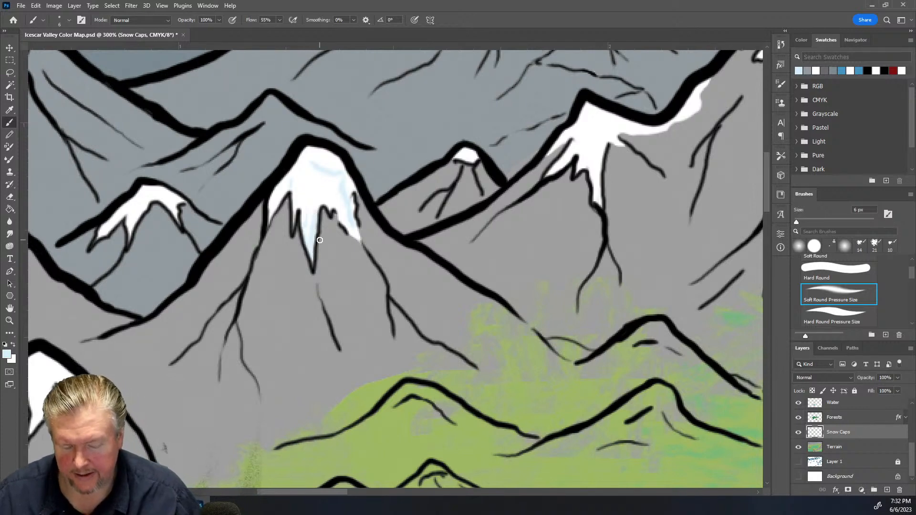
# Add soft pale blue shading across the central peak's snow and the neighbouring left peak's snow cap
pyautogui.scroll(-10, 362, 352)
pyautogui.scroll(-5, 386, 363)
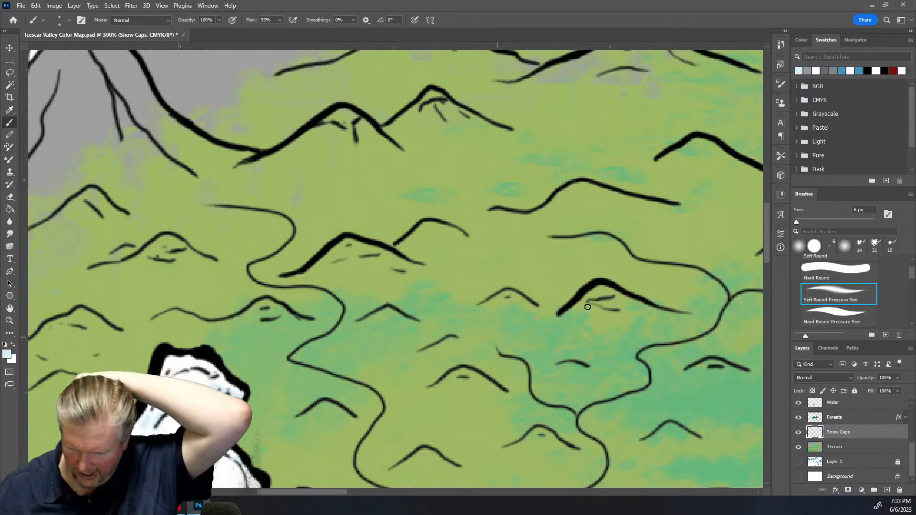
pyautogui.moveTo(769, 238); pyautogui.dragTo(780, 126)
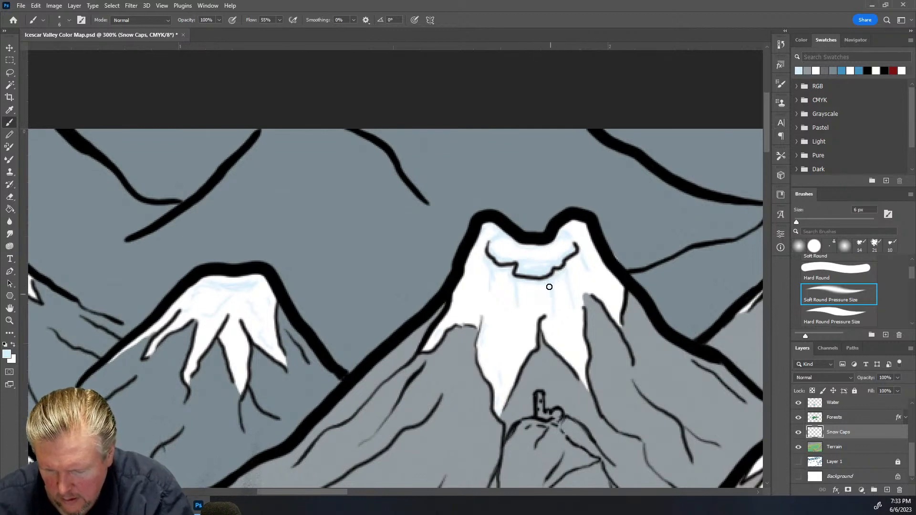
pyautogui.moveTo(553, 304)
pyautogui.mouseDown()
pyautogui.moveTo(550, 342)
pyautogui.moveTo(583, 371)
pyautogui.mouseUp()
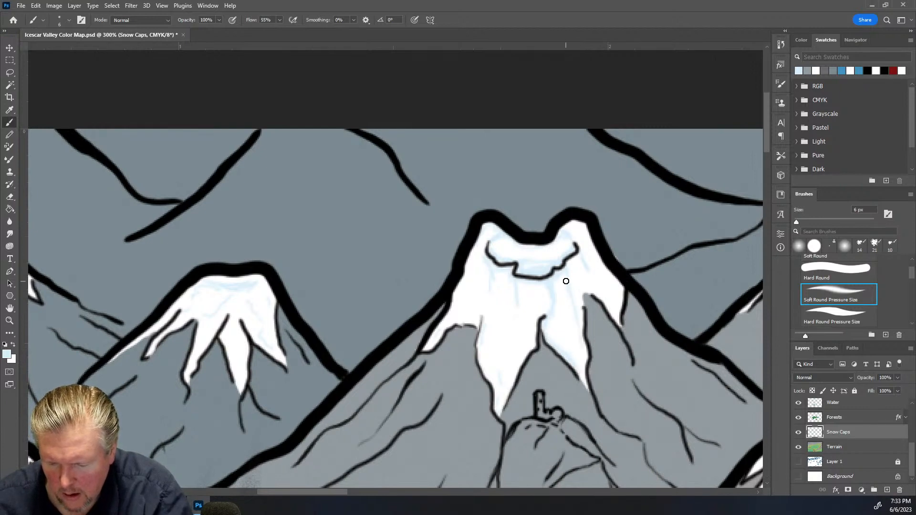
pyautogui.moveTo(580, 253); pyautogui.dragTo(616, 321)
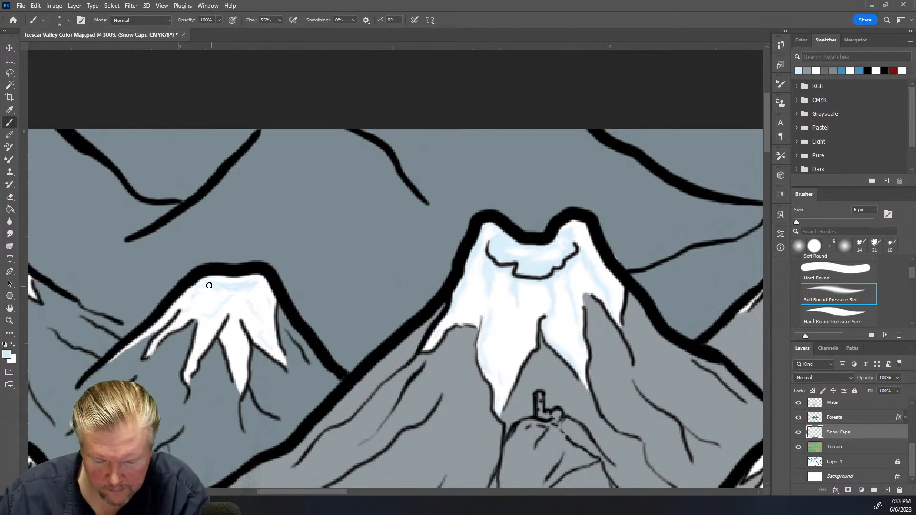
pyautogui.moveTo(213, 313); pyautogui.dragTo(191, 309)
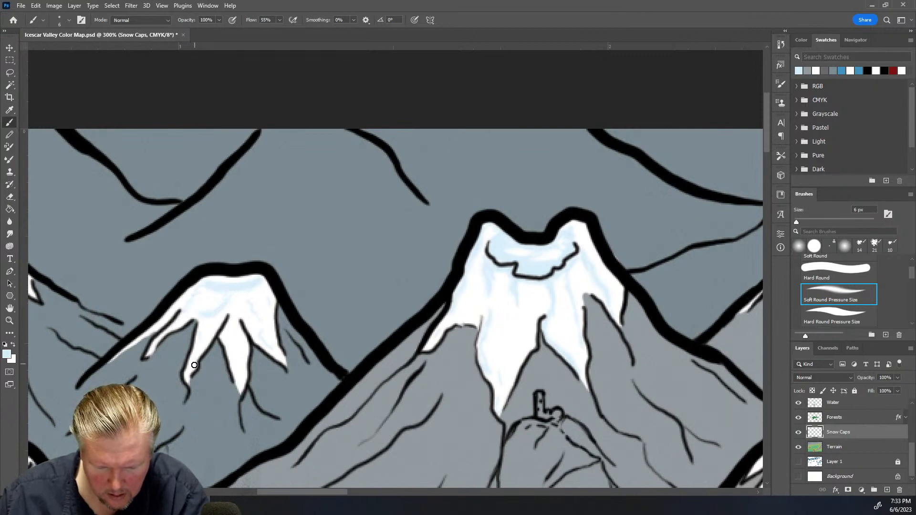
pyautogui.moveTo(250, 302); pyautogui.dragTo(256, 339)
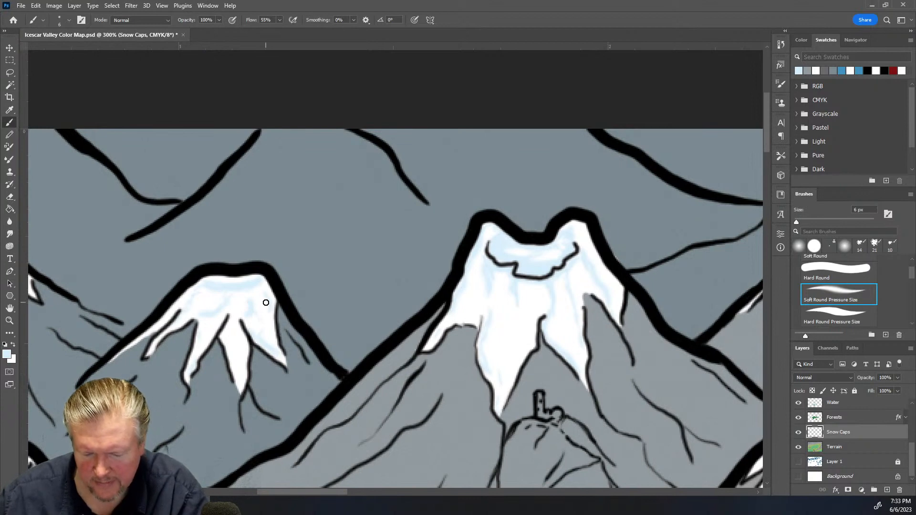
# Shade the snow cap of the peak to the right of the central mountain
pyautogui.scroll(2, 303, 305)
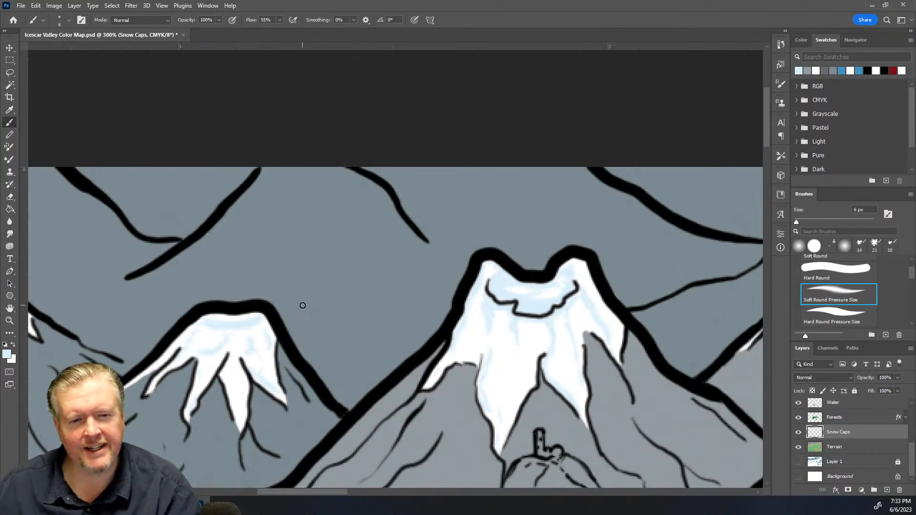
pyautogui.scroll(-3, 303, 305)
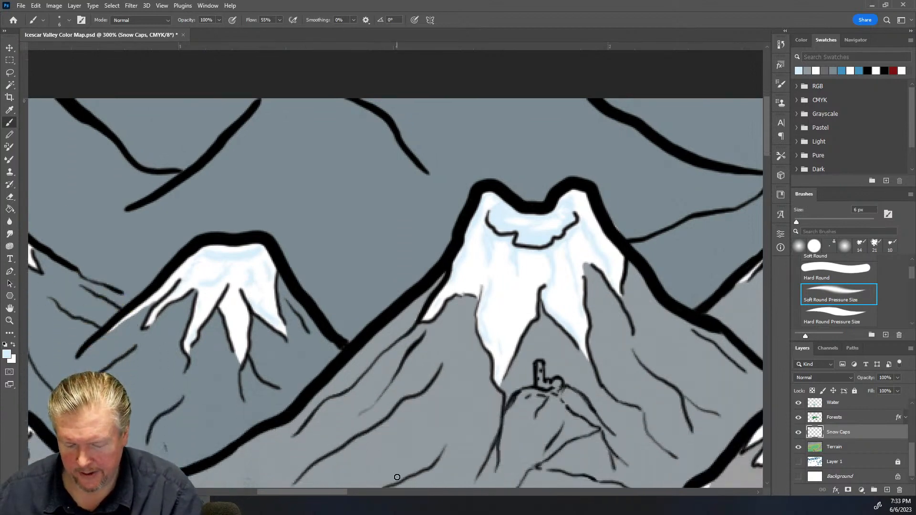
pyautogui.moveTo(305, 492); pyautogui.dragTo(240, 509)
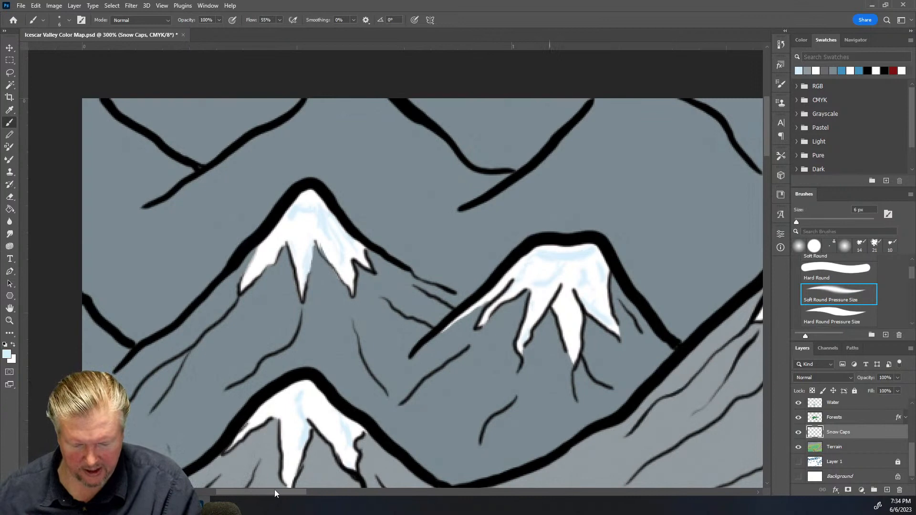
pyautogui.hscroll(10, 274, 490)
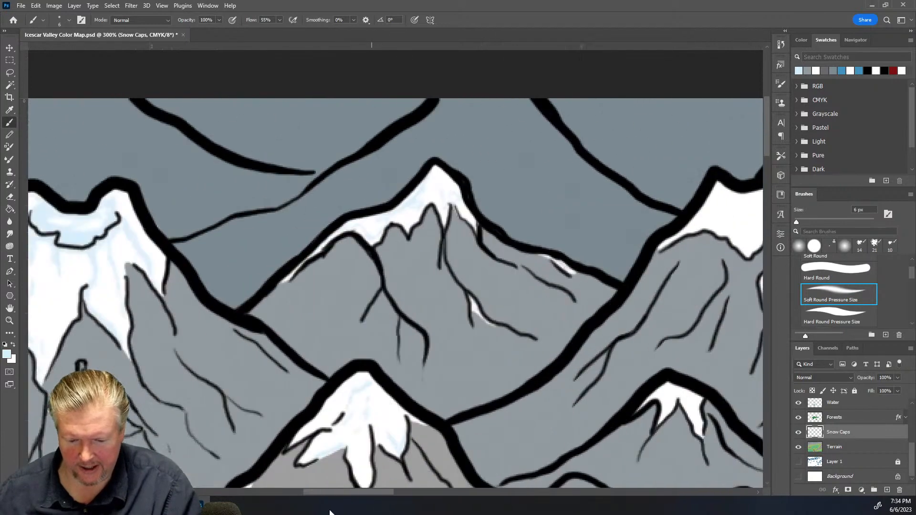
pyautogui.moveTo(330, 513); pyautogui.dragTo(321, 512)
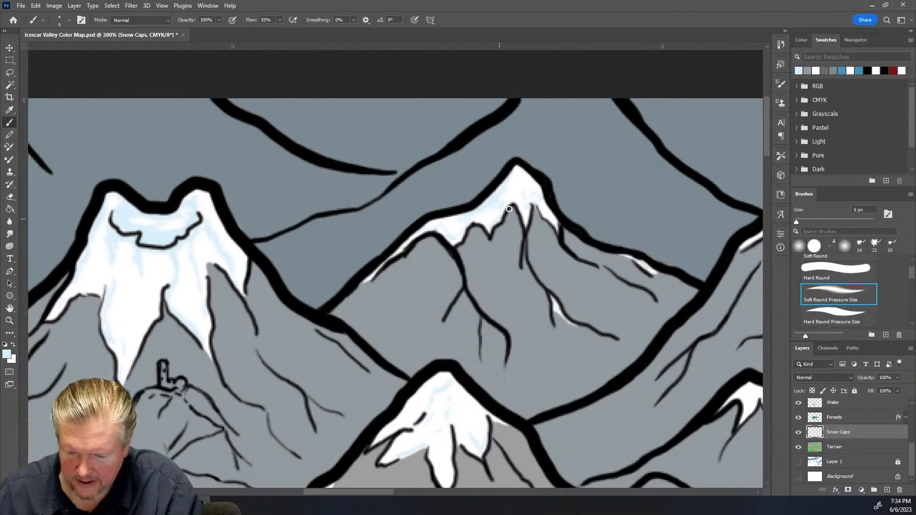
pyautogui.moveTo(524, 200)
pyautogui.mouseDown()
pyautogui.moveTo(541, 191)
pyautogui.moveTo(541, 204)
pyautogui.mouseUp()
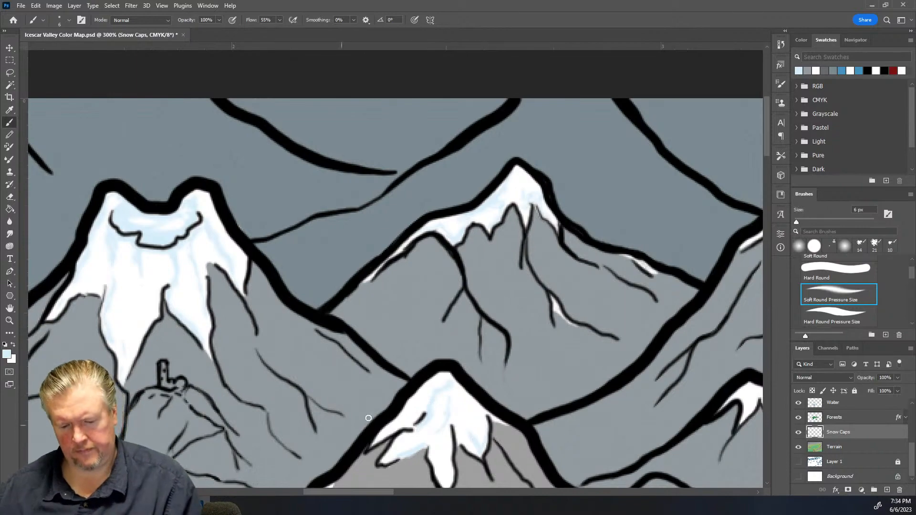
# Add pale blue shading across the wide flat-topped peak's snow cap
pyautogui.moveTo(346, 493); pyautogui.dragTo(413, 491)
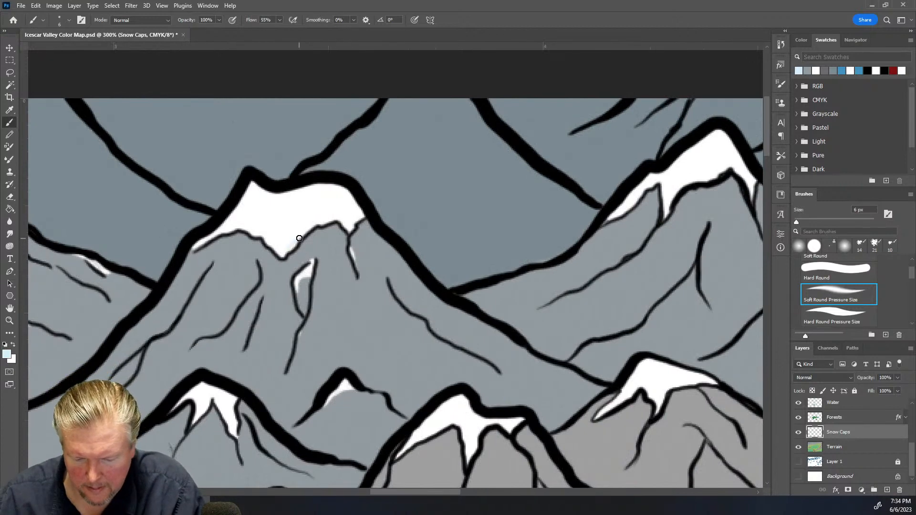
pyautogui.moveTo(300, 237)
pyautogui.mouseDown()
pyautogui.moveTo(313, 213)
pyautogui.moveTo(335, 207)
pyautogui.mouseUp()
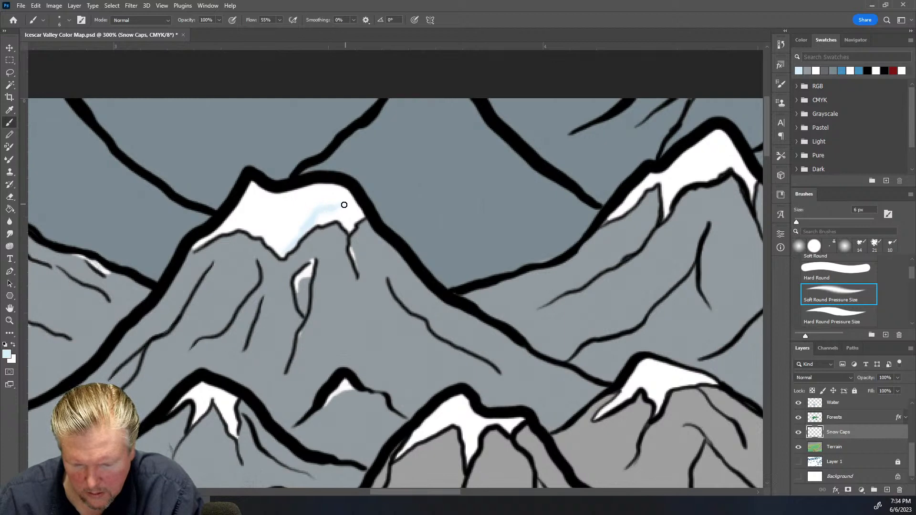
pyautogui.moveTo(301, 208)
pyautogui.mouseDown()
pyautogui.moveTo(269, 197)
pyautogui.moveTo(258, 208)
pyautogui.moveTo(249, 197)
pyautogui.moveTo(230, 222)
pyautogui.moveTo(261, 224)
pyautogui.mouseUp()
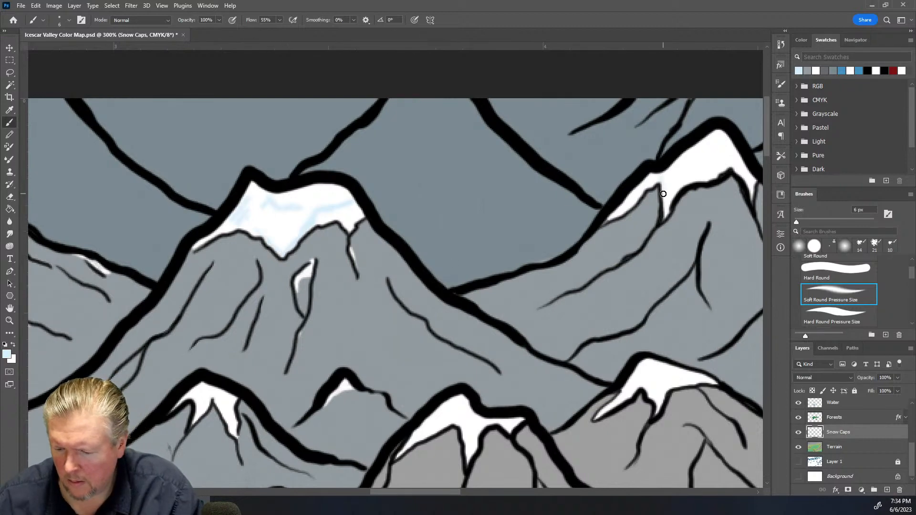
# Shade the snow caps of the upper-right peak and the two lower peaks with pale blue strokes
pyautogui.moveTo(678, 171)
pyautogui.mouseDown()
pyautogui.moveTo(694, 177)
pyautogui.moveTo(717, 171)
pyautogui.mouseUp()
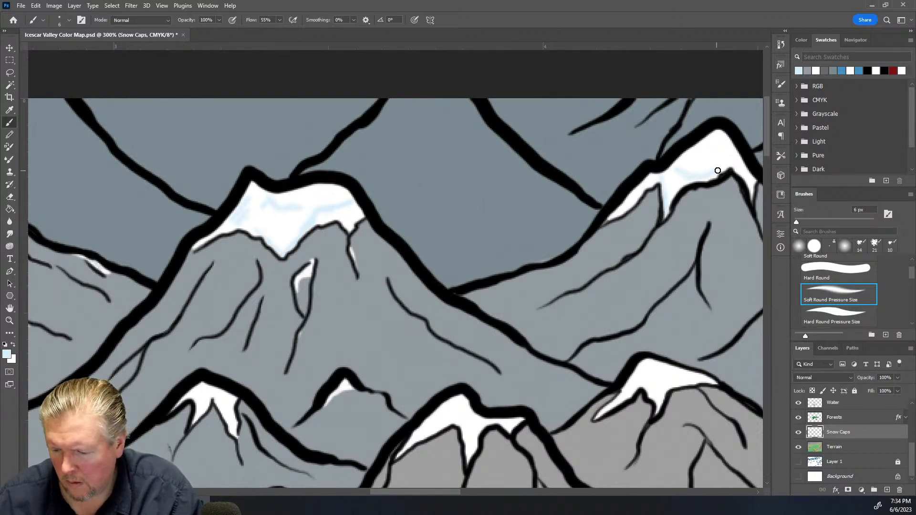
pyautogui.moveTo(714, 133)
pyautogui.mouseDown()
pyautogui.moveTo(685, 153)
pyautogui.moveTo(712, 160)
pyautogui.mouseUp()
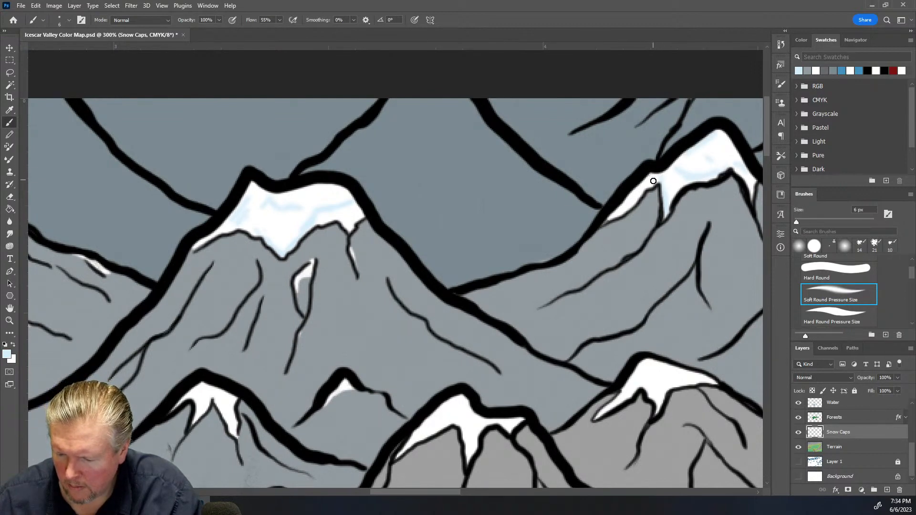
pyautogui.moveTo(644, 189)
pyautogui.mouseDown()
pyautogui.moveTo(620, 212)
pyautogui.moveTo(622, 190)
pyautogui.mouseUp()
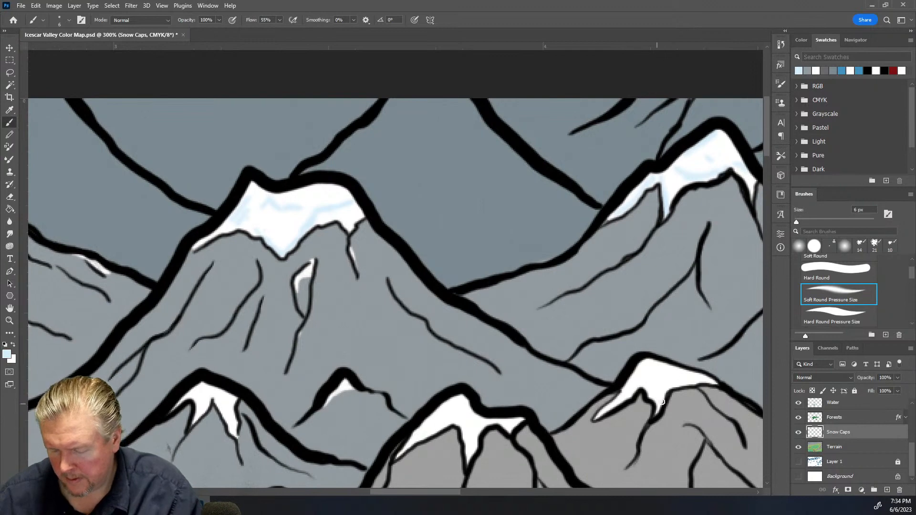
pyautogui.moveTo(649, 379); pyautogui.dragTo(673, 377)
pyautogui.moveTo(461, 411); pyautogui.dragTo(454, 415)
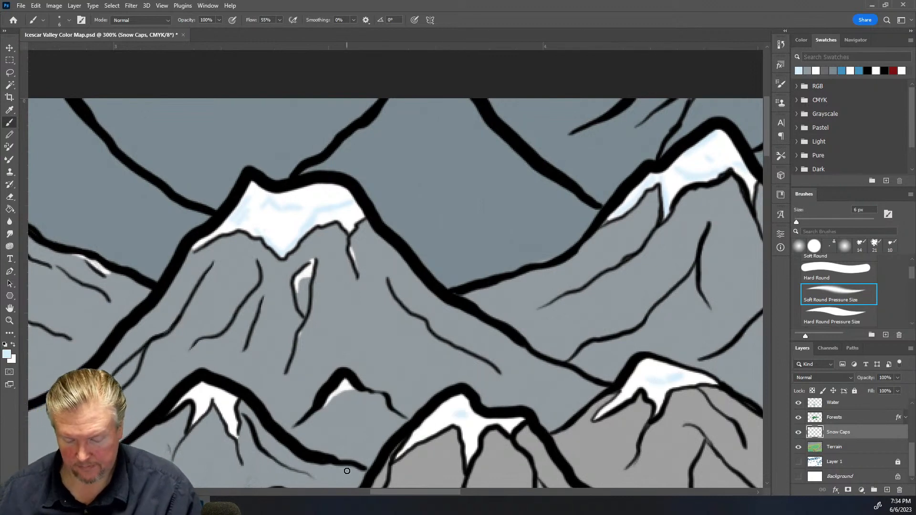
# Shade the snow caps of several peaks in the northern mountain range with pale blue brush strokes
pyautogui.moveTo(388, 494); pyautogui.dragTo(464, 495)
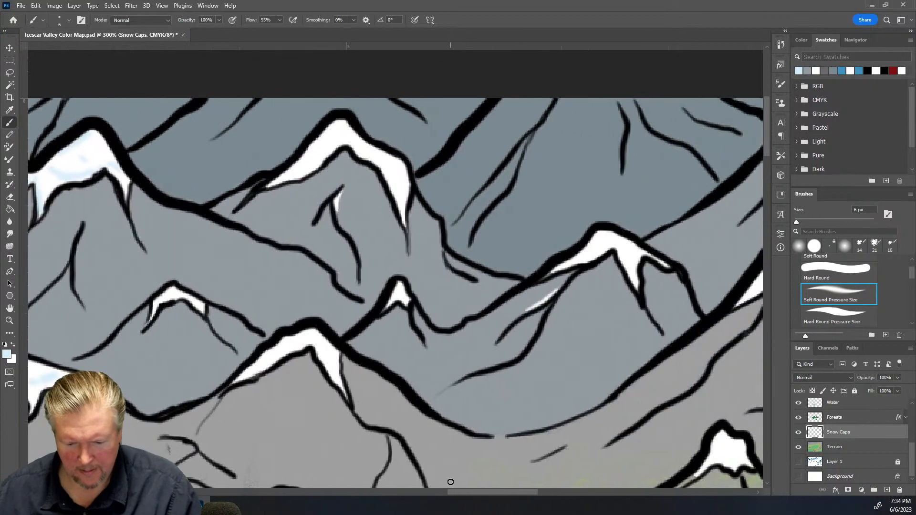
pyautogui.moveTo(355, 151)
pyautogui.mouseDown()
pyautogui.moveTo(391, 190)
pyautogui.moveTo(388, 174)
pyautogui.moveTo(395, 185)
pyautogui.mouseUp()
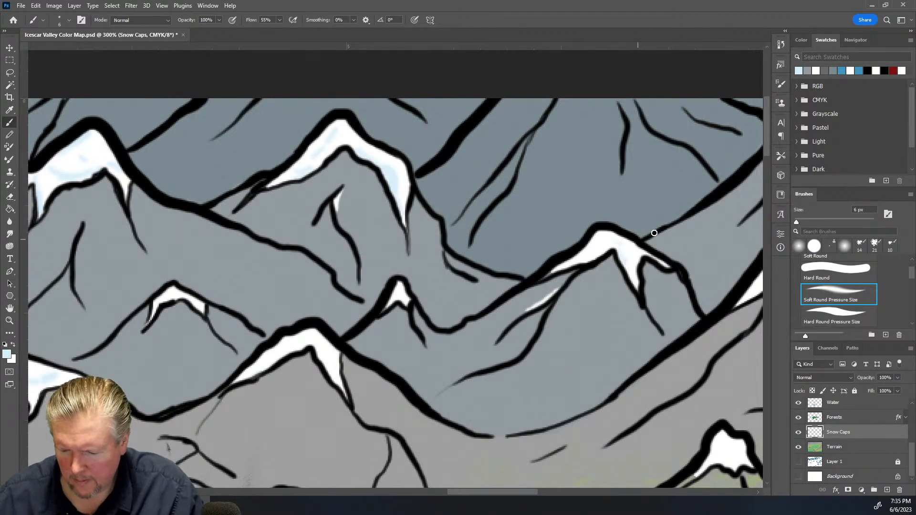
pyautogui.moveTo(467, 491); pyautogui.dragTo(598, 487)
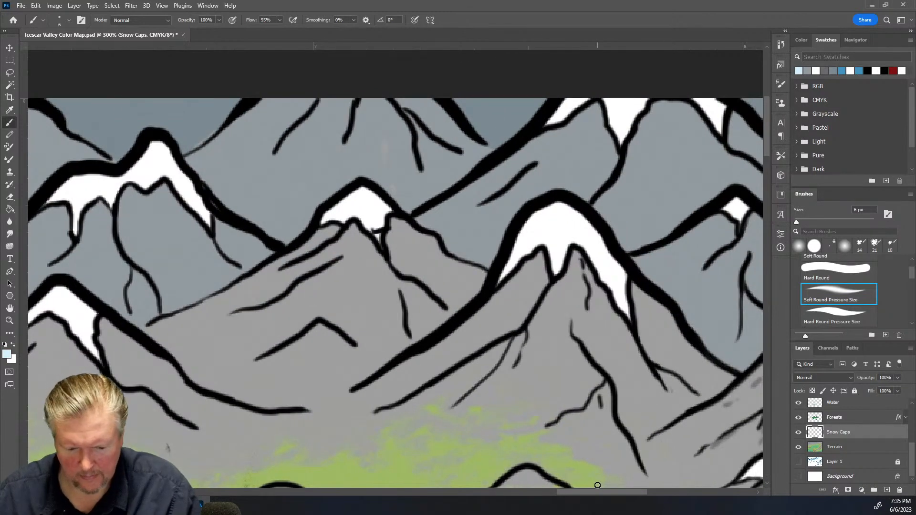
pyautogui.moveTo(175, 186)
pyautogui.mouseDown()
pyautogui.moveTo(194, 212)
pyautogui.moveTo(158, 170)
pyautogui.moveTo(140, 187)
pyautogui.moveTo(159, 167)
pyautogui.moveTo(155, 175)
pyautogui.moveTo(158, 151)
pyautogui.moveTo(146, 185)
pyautogui.moveTo(118, 184)
pyautogui.moveTo(109, 203)
pyautogui.mouseUp()
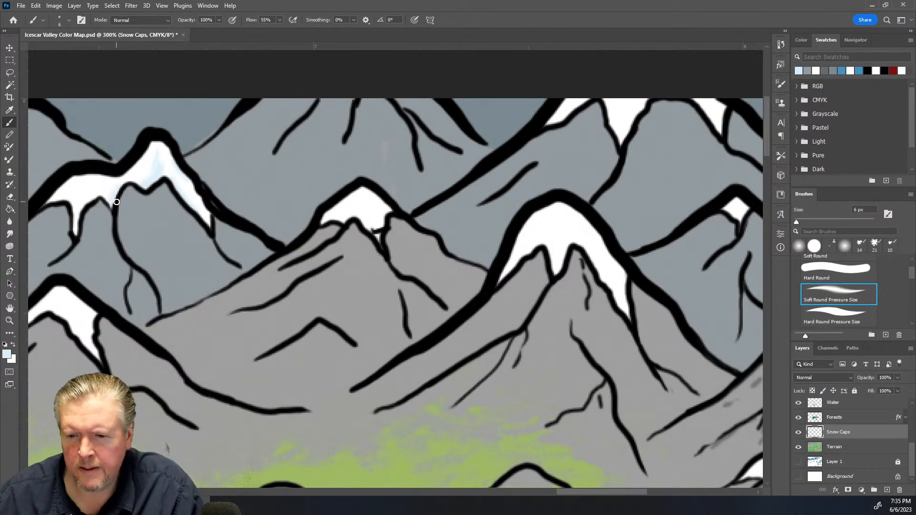
pyautogui.moveTo(538, 254)
pyautogui.mouseDown()
pyautogui.moveTo(556, 274)
pyautogui.moveTo(570, 228)
pyautogui.moveTo(606, 277)
pyautogui.moveTo(597, 278)
pyautogui.moveTo(600, 287)
pyautogui.moveTo(589, 271)
pyautogui.moveTo(598, 287)
pyautogui.moveTo(592, 256)
pyautogui.moveTo(623, 309)
pyautogui.mouseUp()
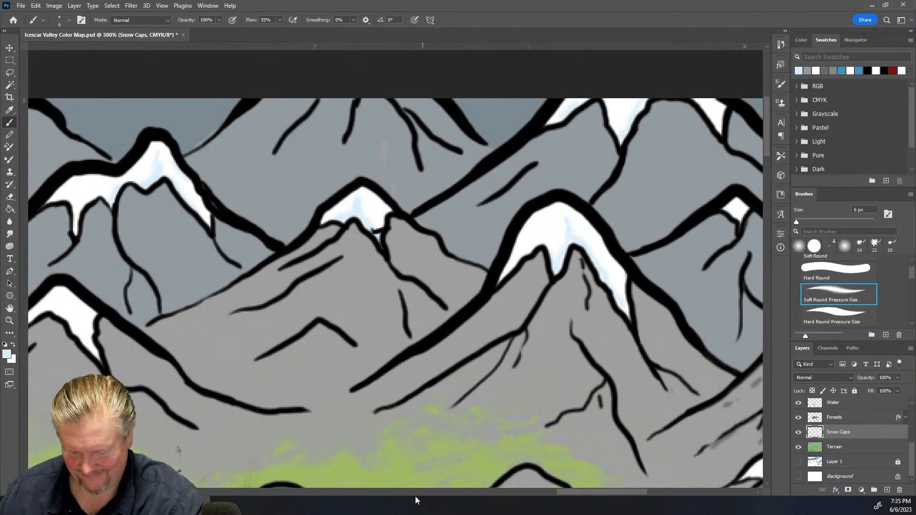
pyautogui.moveTo(599, 494); pyautogui.dragTo(643, 492)
pyautogui.moveTo(478, 285)
pyautogui.mouseDown()
pyautogui.moveTo(515, 253)
pyautogui.moveTo(518, 293)
pyautogui.moveTo(579, 239)
pyautogui.mouseUp()
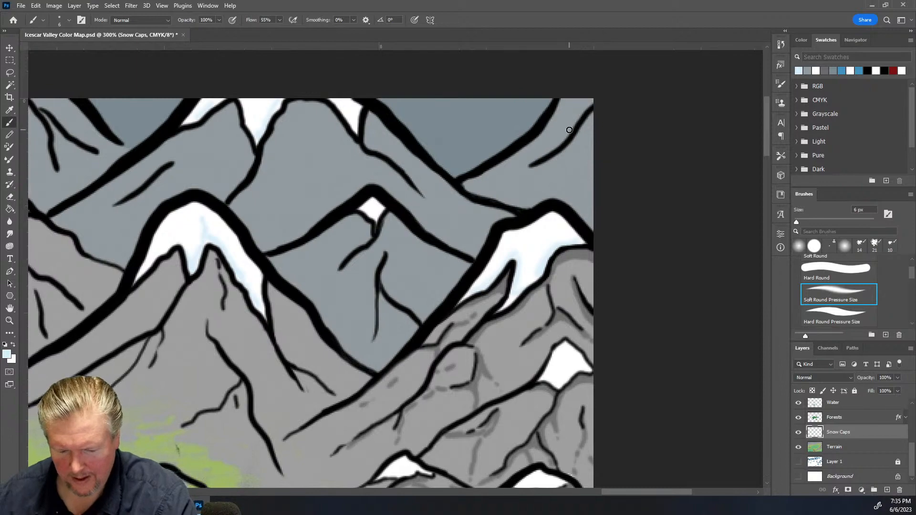
# Shade the snow caps of two peaks in the eastern mountain range with pale blue
pyautogui.scroll(-3, 425, 210)
pyautogui.hotkey('ctrl', '-')
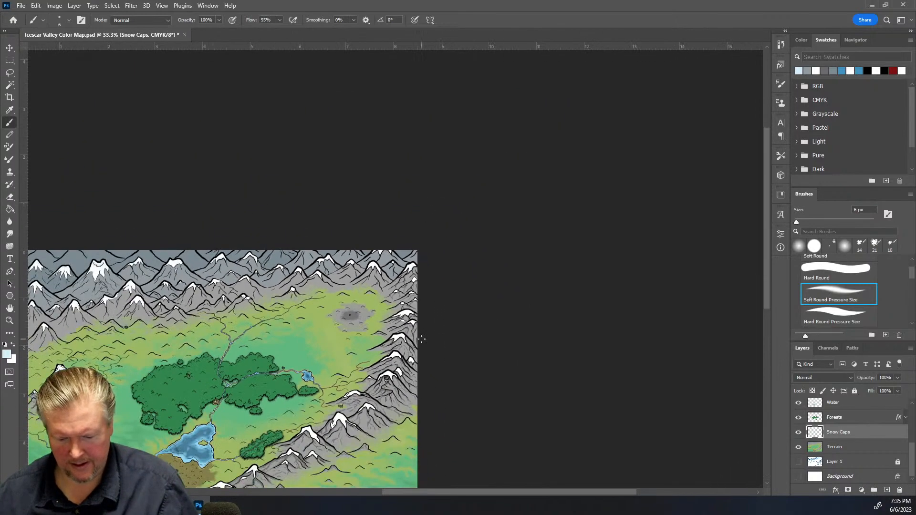
pyautogui.hotkey('ctrl', '+')
pyautogui.hotkey('ctrl', '+')
pyautogui.hotkey('ctrl', '+')
pyautogui.scroll(-3, 419, 341)
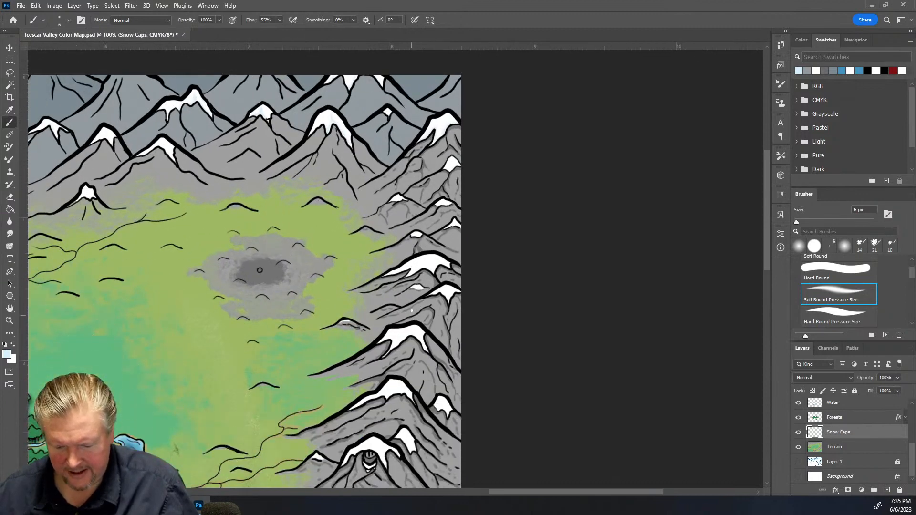
pyautogui.hotkey('ctrl', '+')
pyautogui.scroll(-1, 412, 308)
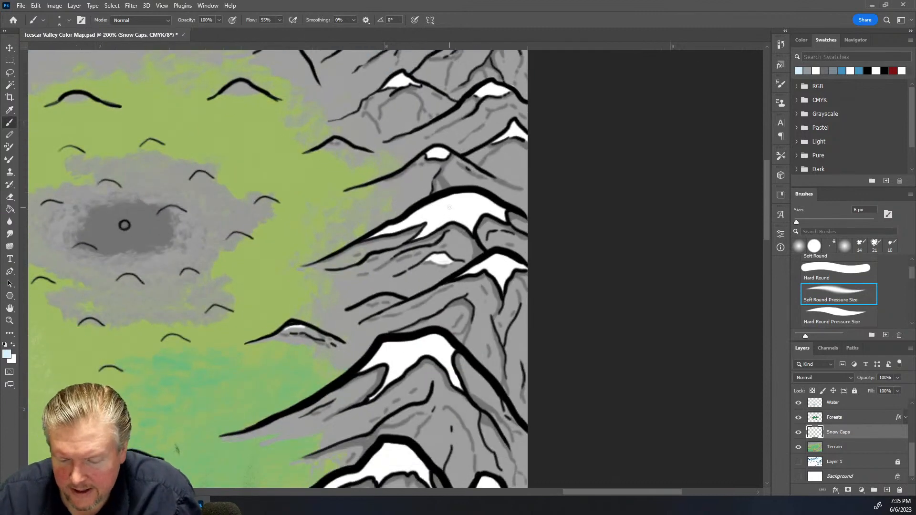
pyautogui.moveTo(466, 210); pyautogui.dragTo(440, 216)
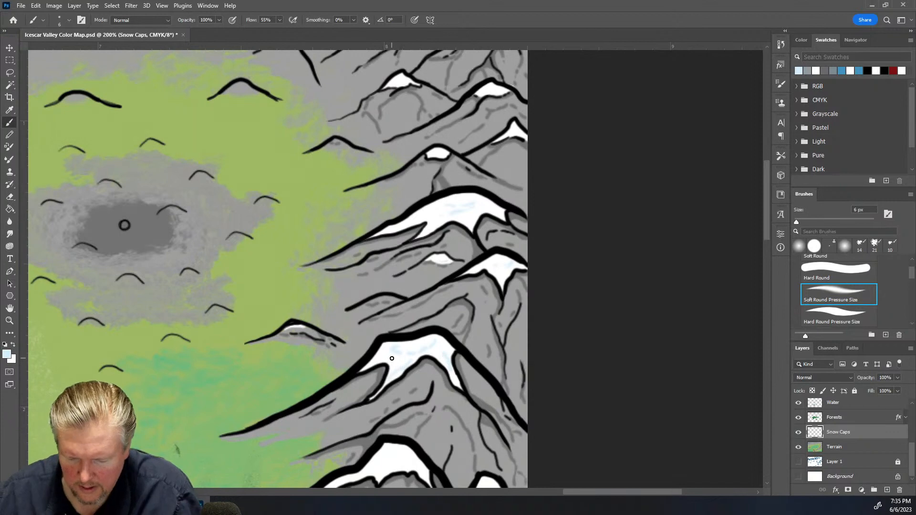
pyautogui.scroll(-5, 392, 359)
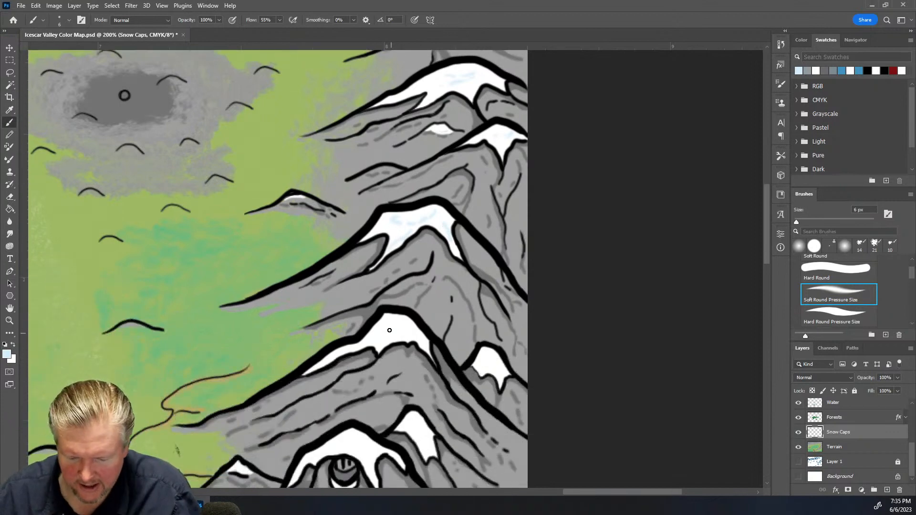
pyautogui.moveTo(390, 326); pyautogui.dragTo(409, 325)
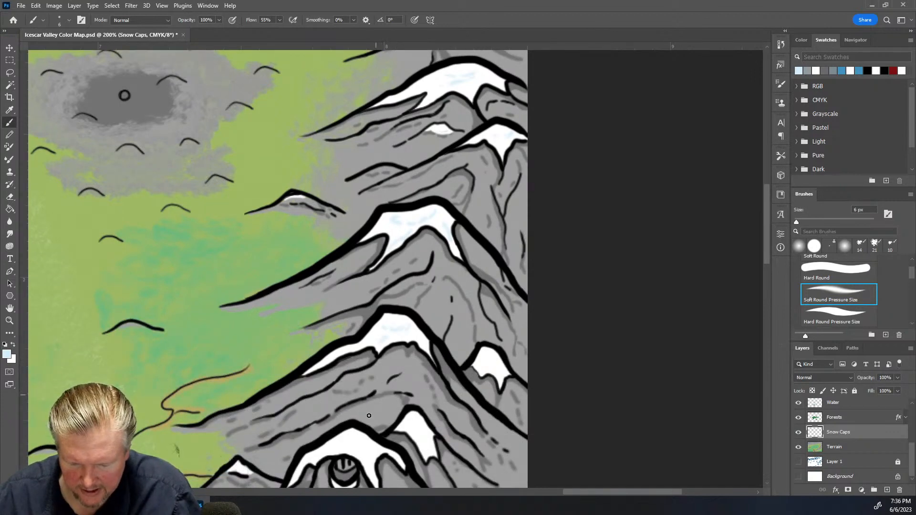
# Add pale blue shading to the peak with the cave entrance and the snow cap of the peak below it
pyautogui.scroll(-4, 408, 384)
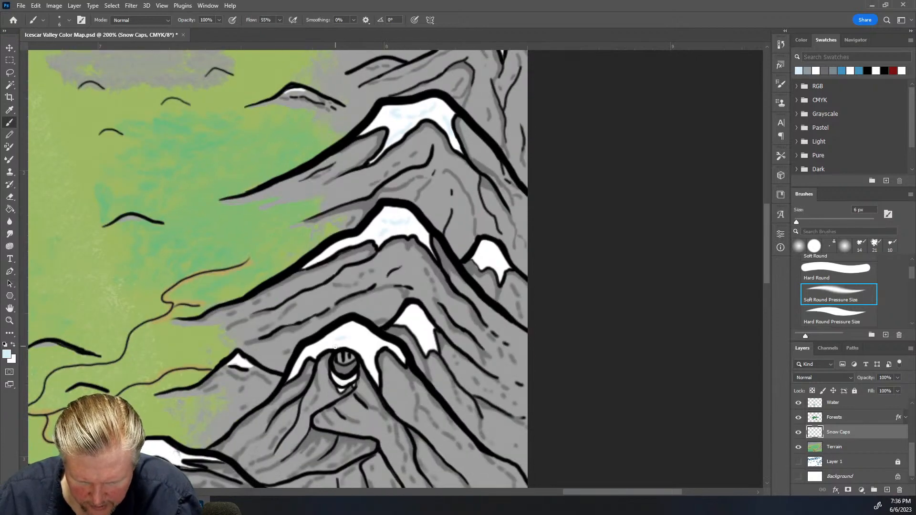
pyautogui.moveTo(336, 347); pyautogui.dragTo(350, 349)
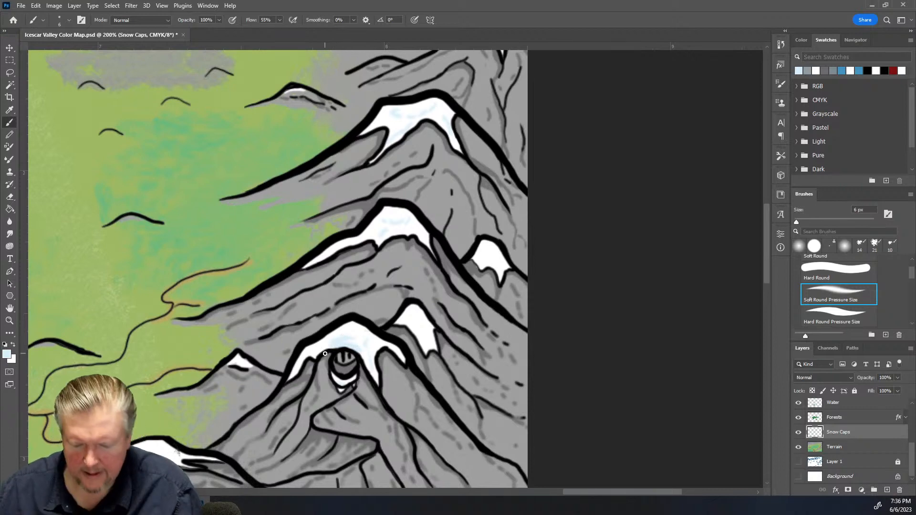
pyautogui.scroll(-2, 414, 254)
pyautogui.scroll(-10, 414, 254)
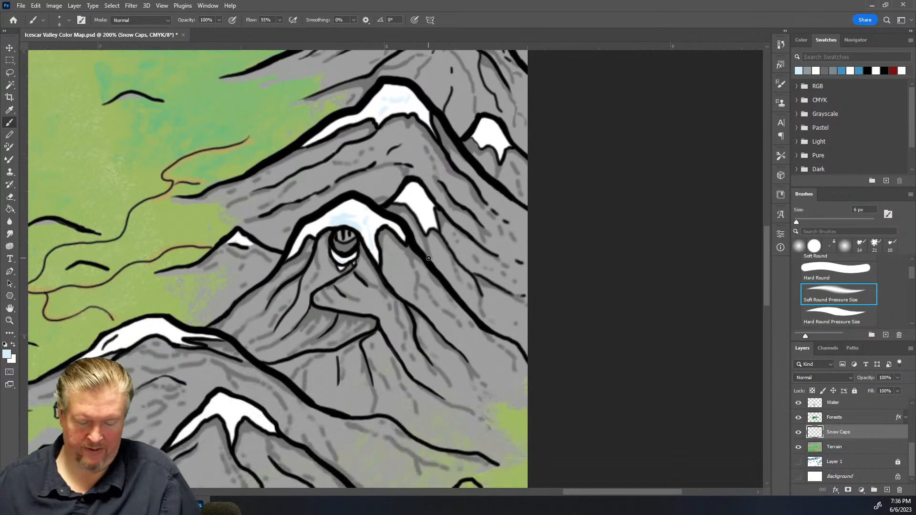
pyautogui.scroll(-3, 422, 261)
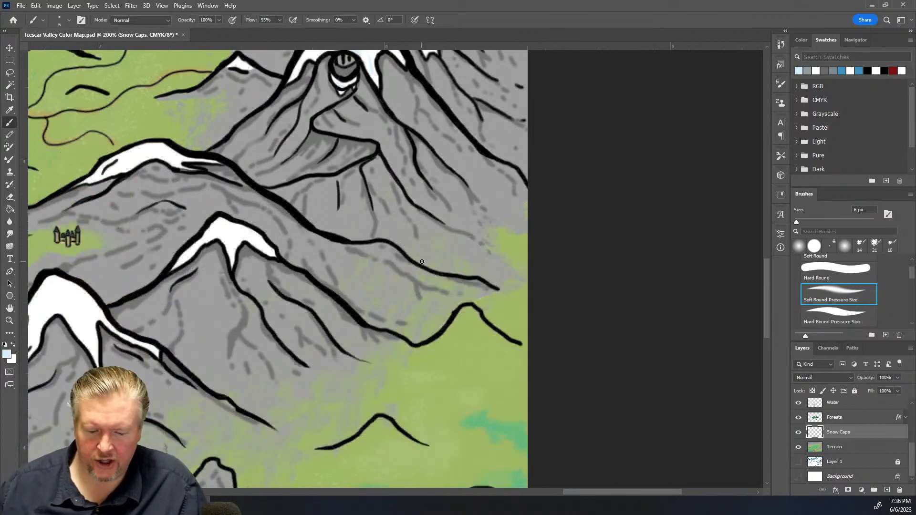
pyautogui.moveTo(58, 300); pyautogui.dragTo(85, 321)
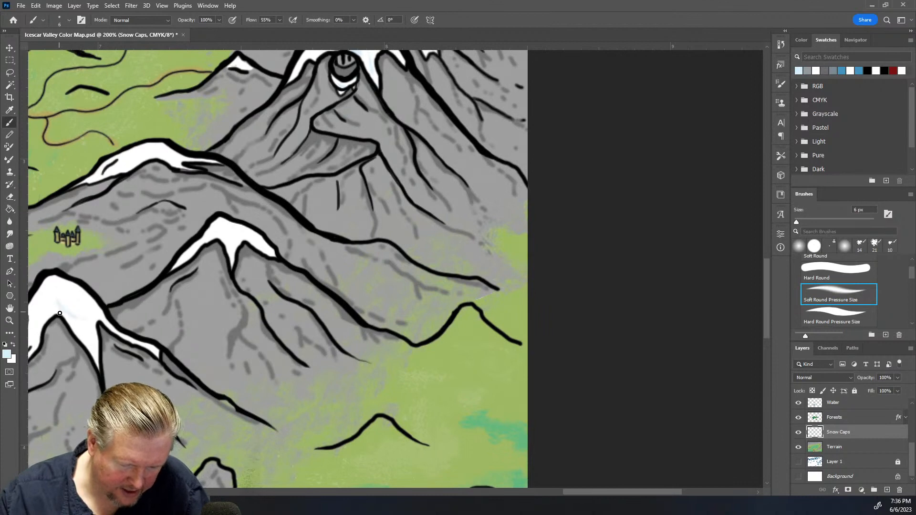
pyautogui.moveTo(96, 357)
pyautogui.mouseDown()
pyautogui.moveTo(93, 321)
pyautogui.moveTo(54, 293)
pyautogui.mouseUp()
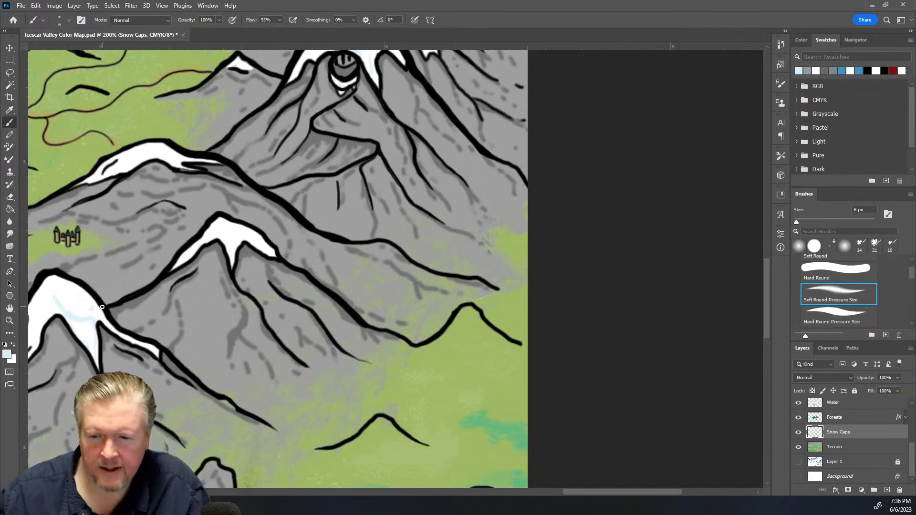
# Shade the snow caps of the remaining peaks in the southeastern range with pale blue strokes
pyautogui.scroll(-2, 152, 424)
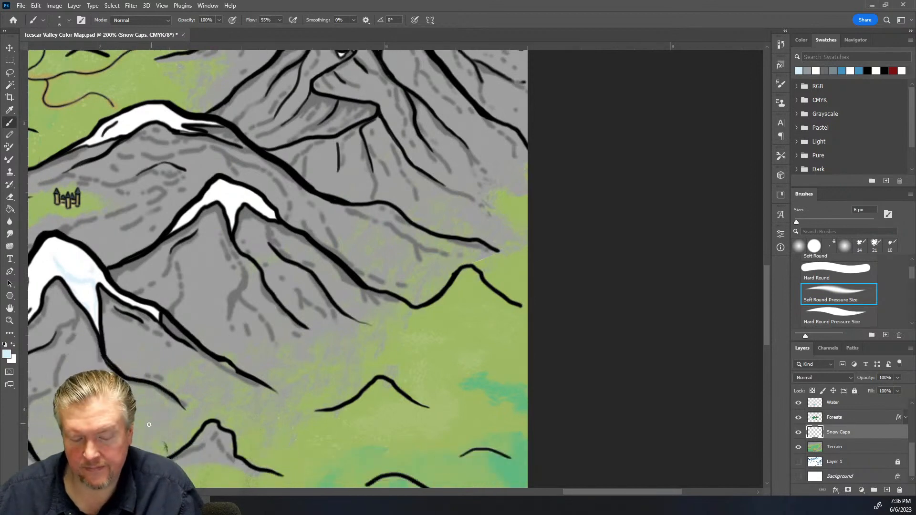
pyautogui.moveTo(574, 491); pyautogui.dragTo(548, 492)
pyautogui.moveTo(393, 285)
pyautogui.mouseDown()
pyautogui.moveTo(374, 322)
pyautogui.moveTo(376, 297)
pyautogui.moveTo(366, 295)
pyautogui.moveTo(365, 326)
pyautogui.mouseUp()
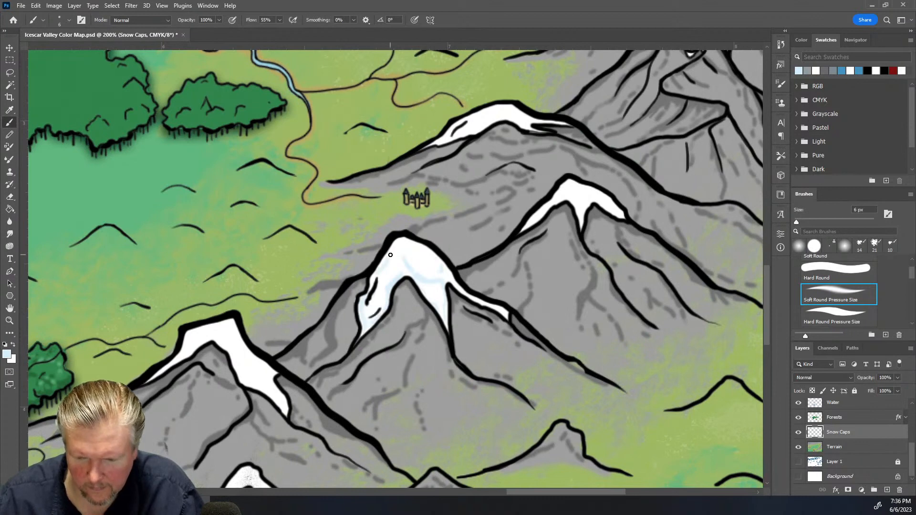
pyautogui.moveTo(197, 336)
pyautogui.mouseDown()
pyautogui.moveTo(229, 325)
pyautogui.moveTo(201, 337)
pyautogui.moveTo(230, 335)
pyautogui.moveTo(220, 337)
pyautogui.moveTo(223, 349)
pyautogui.moveTo(221, 340)
pyautogui.moveTo(276, 404)
pyautogui.mouseUp()
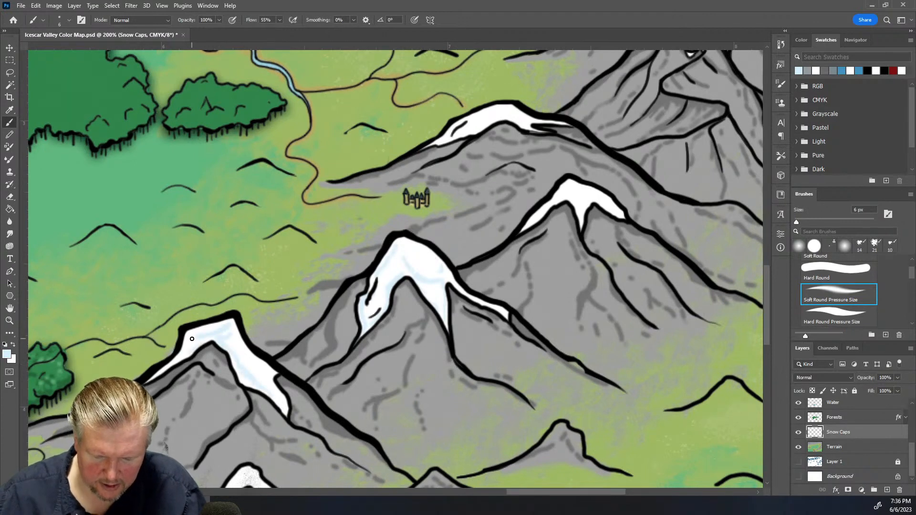
pyautogui.scroll(-3, 25, 279)
pyautogui.scroll(-1, 24, 280)
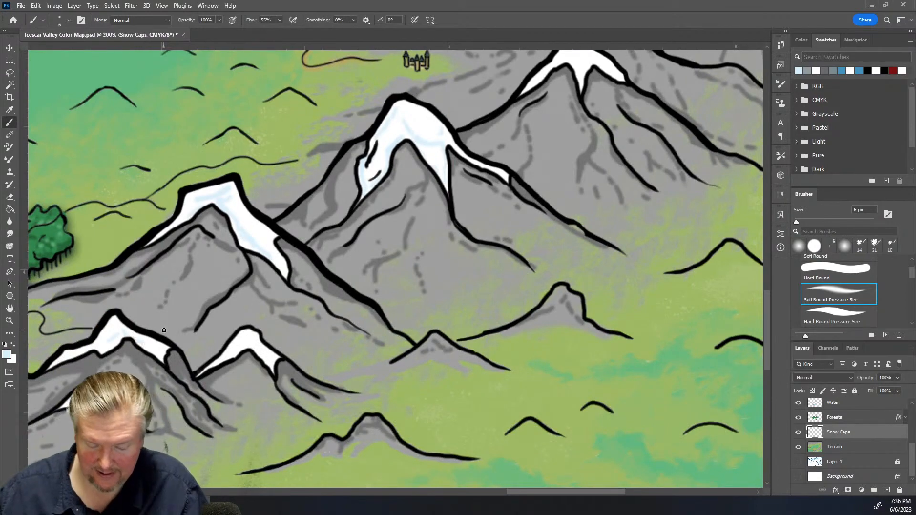
pyautogui.moveTo(577, 491); pyautogui.dragTo(502, 510)
pyautogui.scroll(-4, 517, 437)
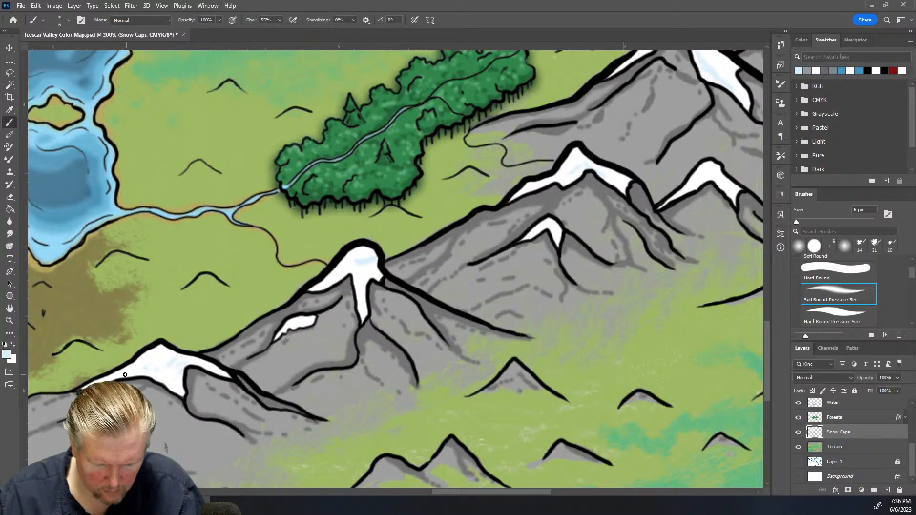
pyautogui.moveTo(363, 283); pyautogui.dragTo(362, 293)
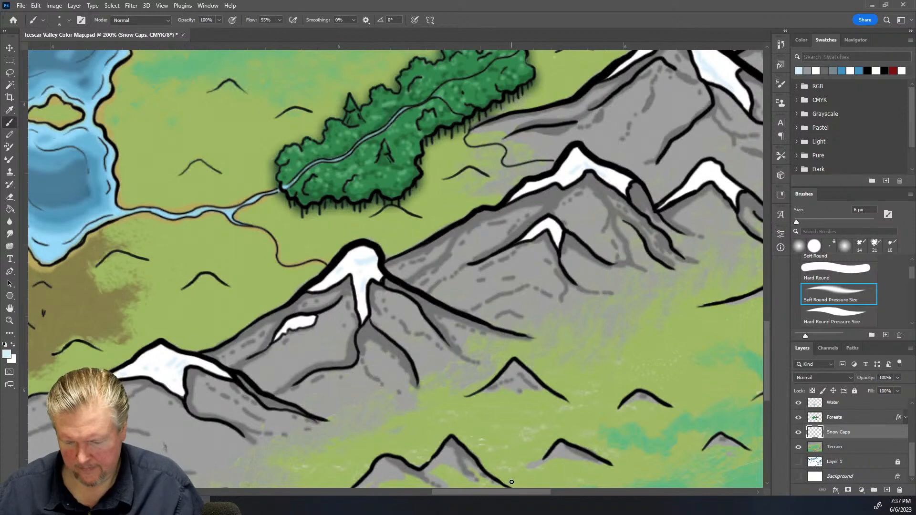
# Erase a small stray patch of snow on a lower peak in the northern range with the Eraser
pyautogui.moveTo(504, 495); pyautogui.dragTo(456, 491)
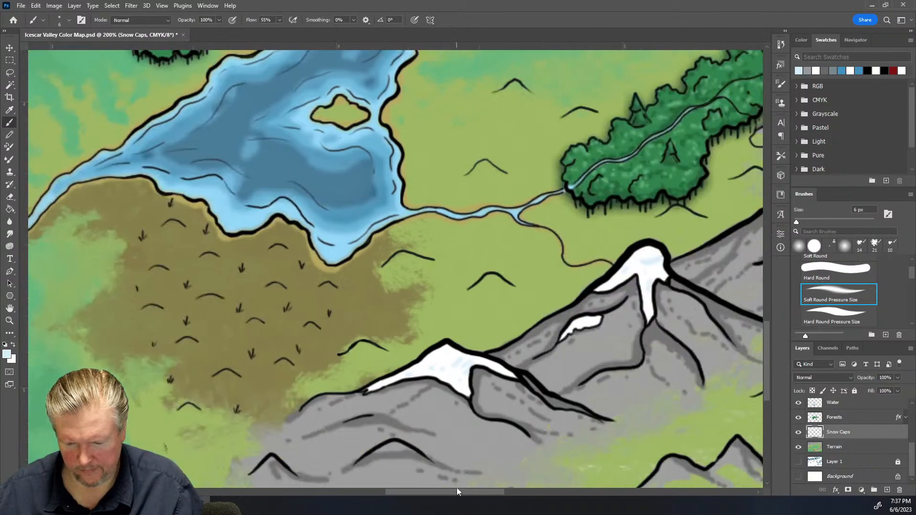
pyautogui.scroll(4, 406, 328)
pyautogui.scroll(3, 406, 329)
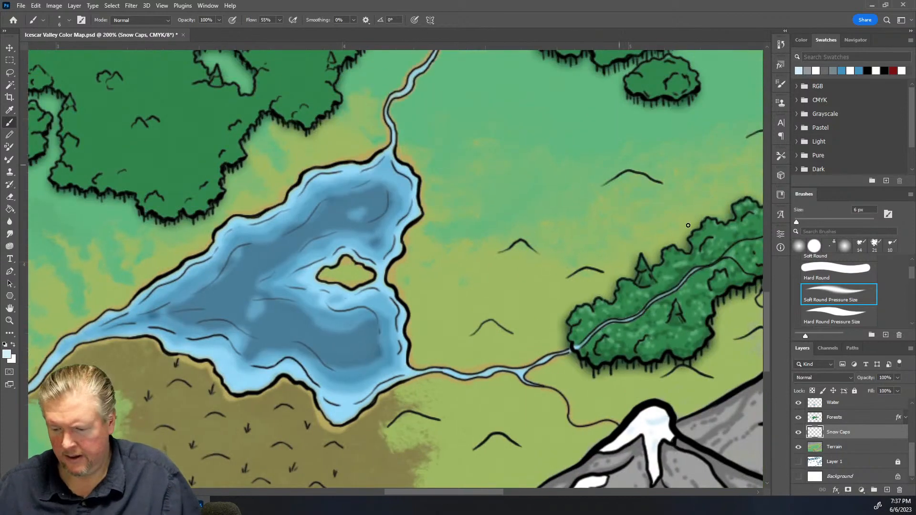
pyautogui.moveTo(763, 346)
pyautogui.mouseDown()
pyautogui.moveTo(757, 286)
pyautogui.moveTo(756, 339)
pyautogui.mouseUp()
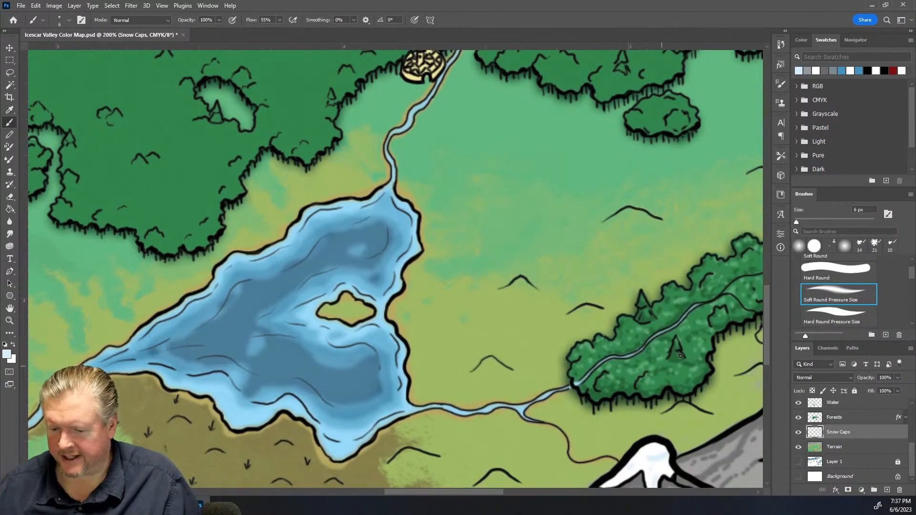
pyautogui.moveTo(765, 351); pyautogui.dragTo(732, 186)
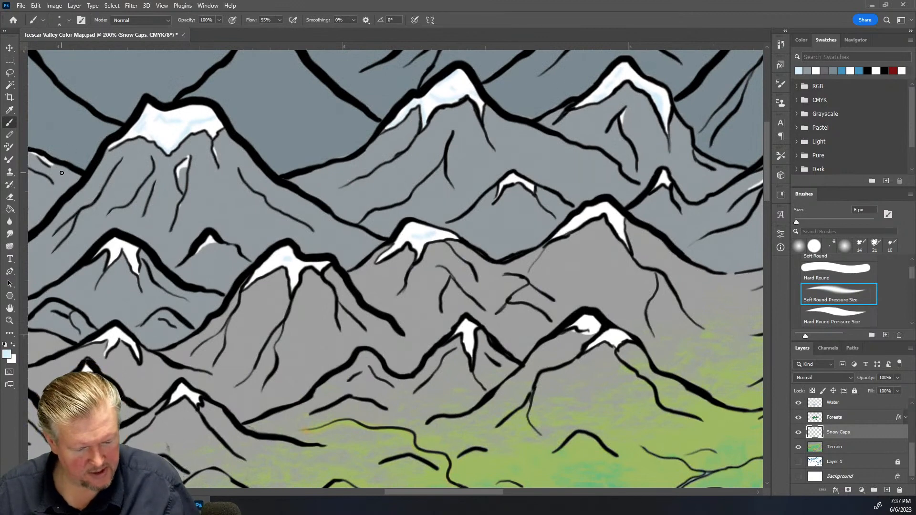
pyautogui.press('e')
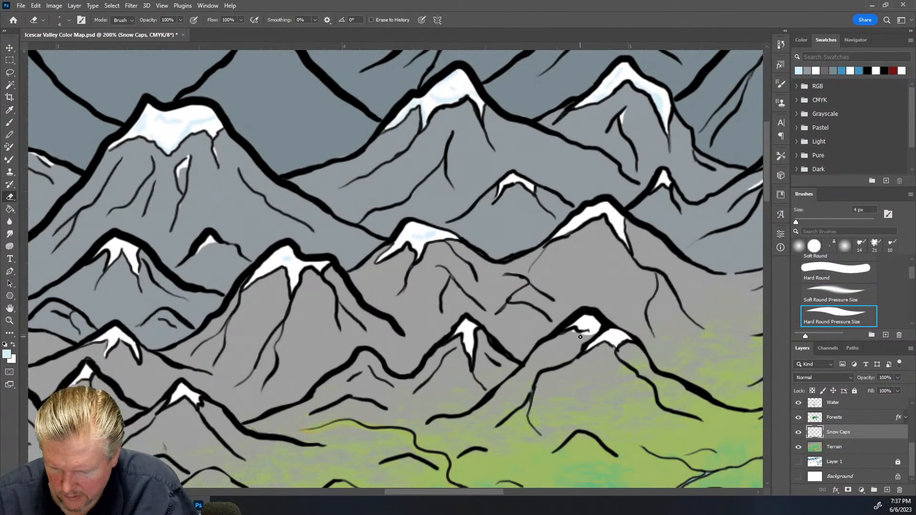
pyautogui.moveTo(584, 334); pyautogui.dragTo(595, 333)
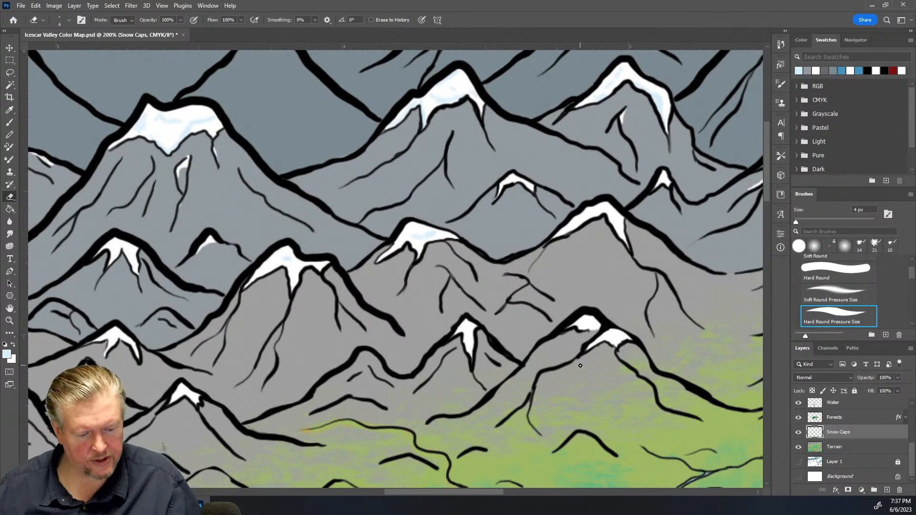
# Show the Text layer group and view the whole map
pyautogui.scroll(-5, 580, 366)
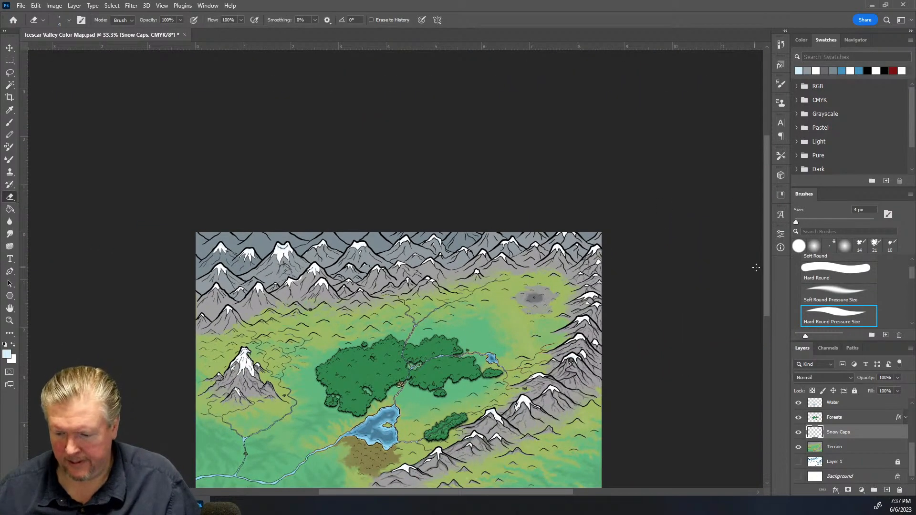
pyautogui.moveTo(766, 273); pyautogui.dragTo(765, 311)
pyautogui.hotkey('ctrl', '+')
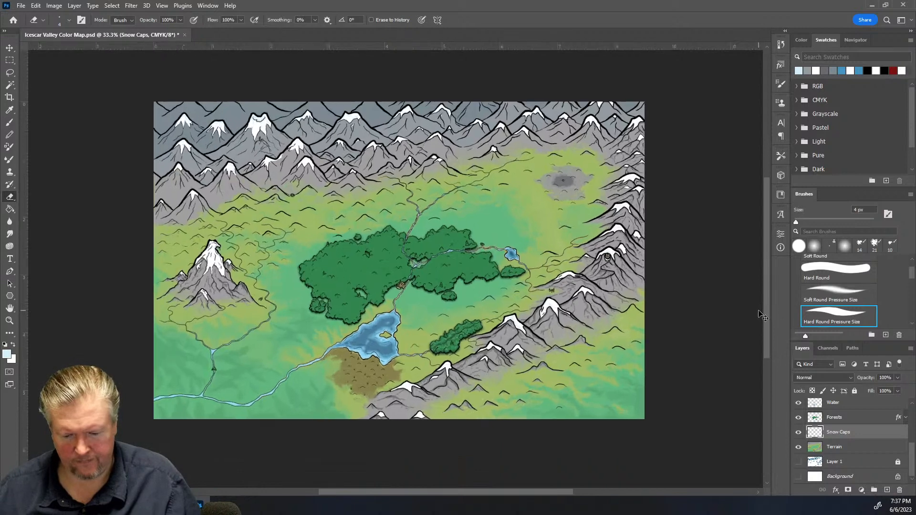
pyautogui.moveTo(768, 290); pyautogui.dragTo(767, 287)
pyautogui.scroll(5, 867, 431)
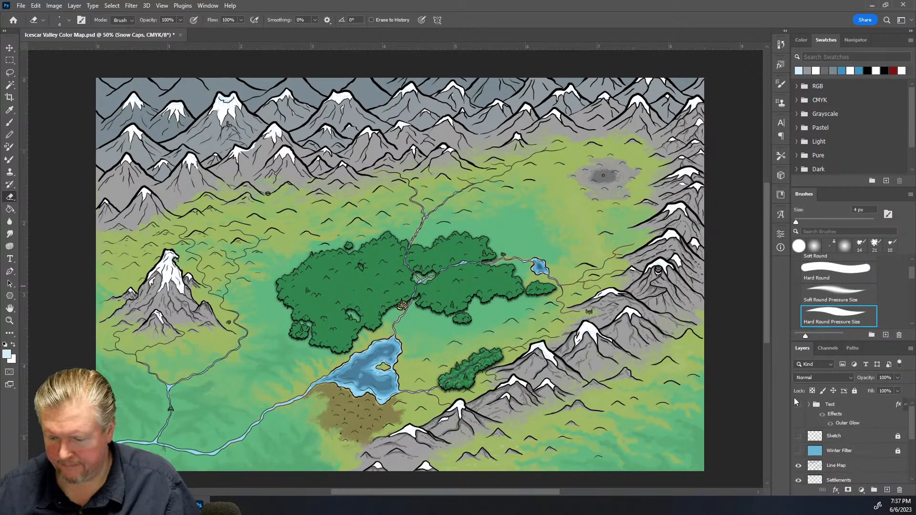
pyautogui.click(799, 406)
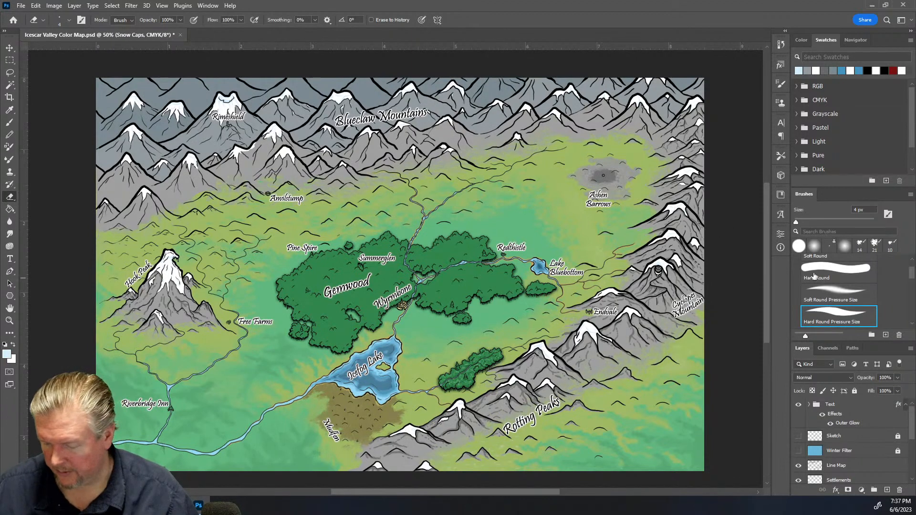
pyautogui.scroll(-5, 867, 425)
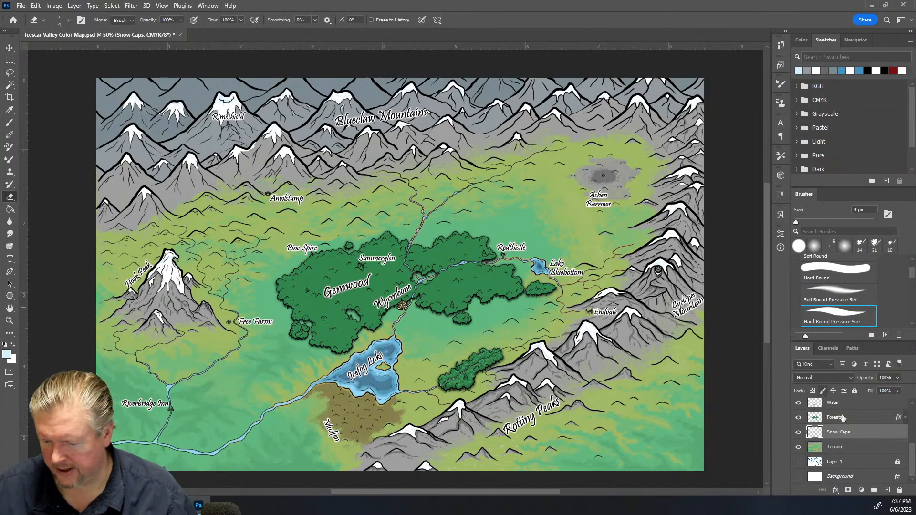
# Create a new layer above Snow Caps, then magic-wand select a snow cap on the Snow Caps layer in the Blueclaw Mountains
pyautogui.click(887, 491)
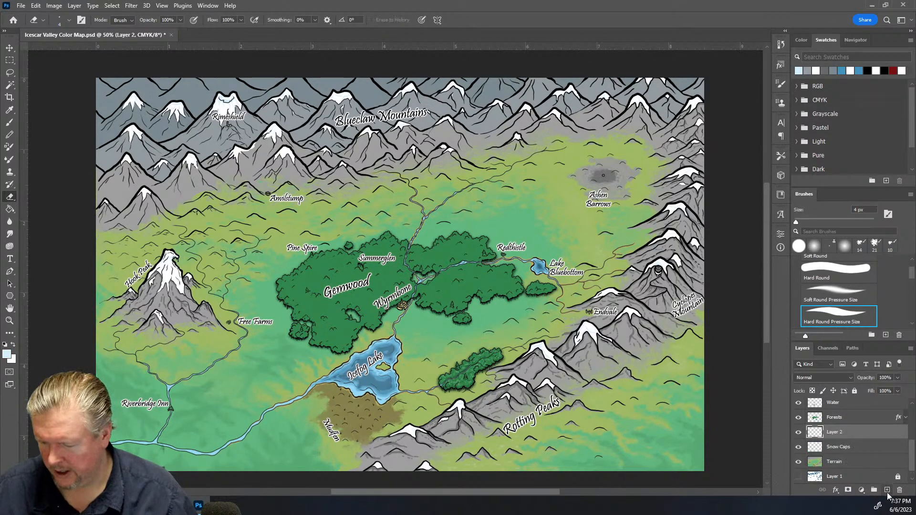
pyautogui.click(858, 447)
pyautogui.hotkey('ctrl', '+')
pyautogui.hotkey('ctrl', '+')
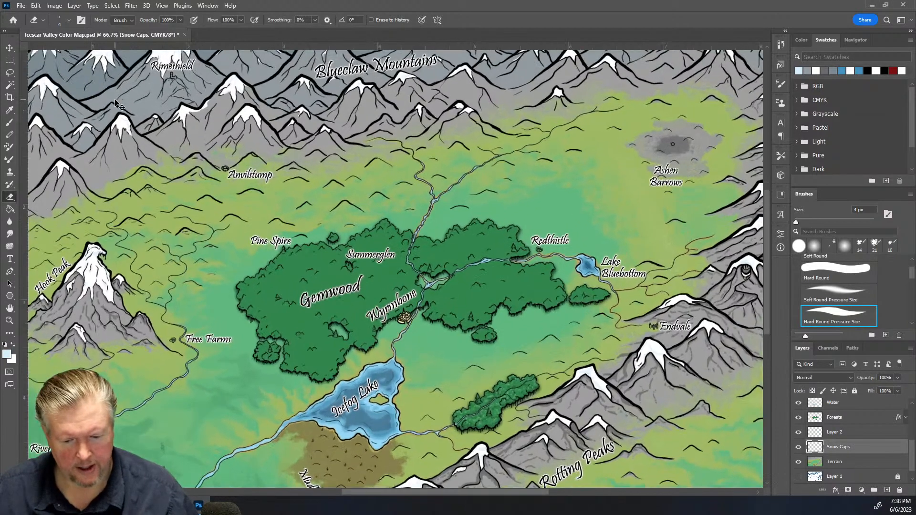
pyautogui.scroll(3, 156, 119)
pyautogui.scroll(4, 156, 120)
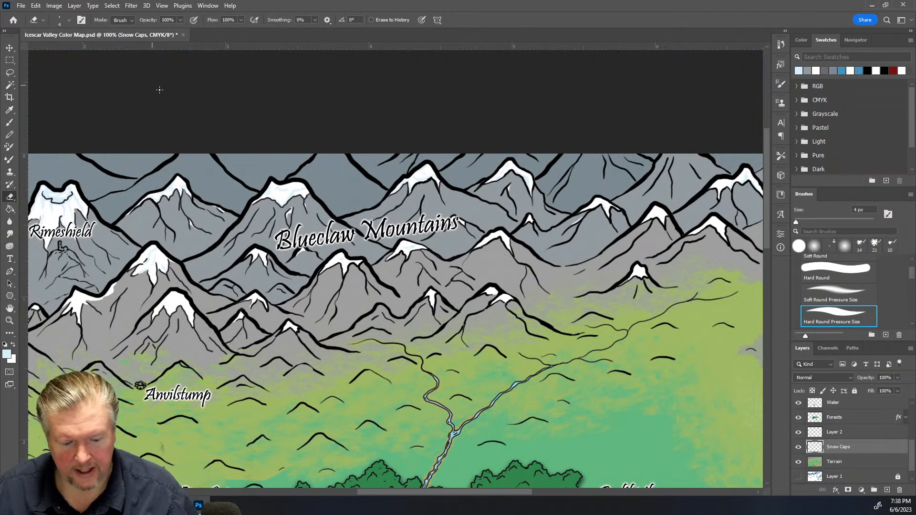
pyautogui.moveTo(412, 494); pyautogui.dragTo(351, 488)
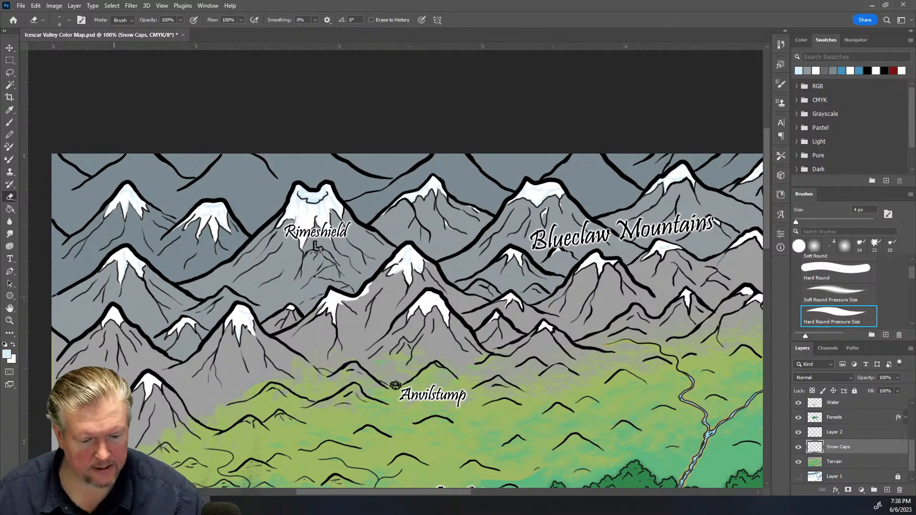
pyautogui.click(10, 85)
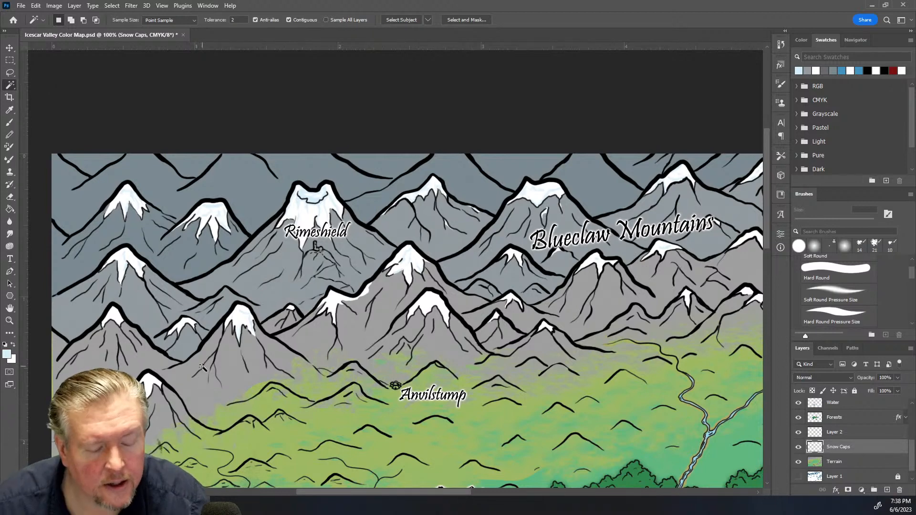
pyautogui.click(123, 267)
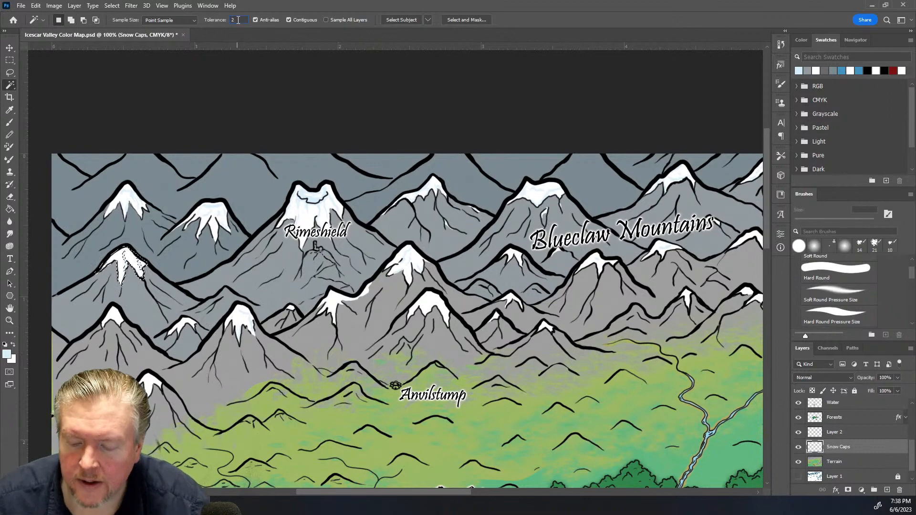
# Set the Magic Wand tolerance to 25 and add the other Blueclaw Mountains snow caps to the selection
pyautogui.write('5')
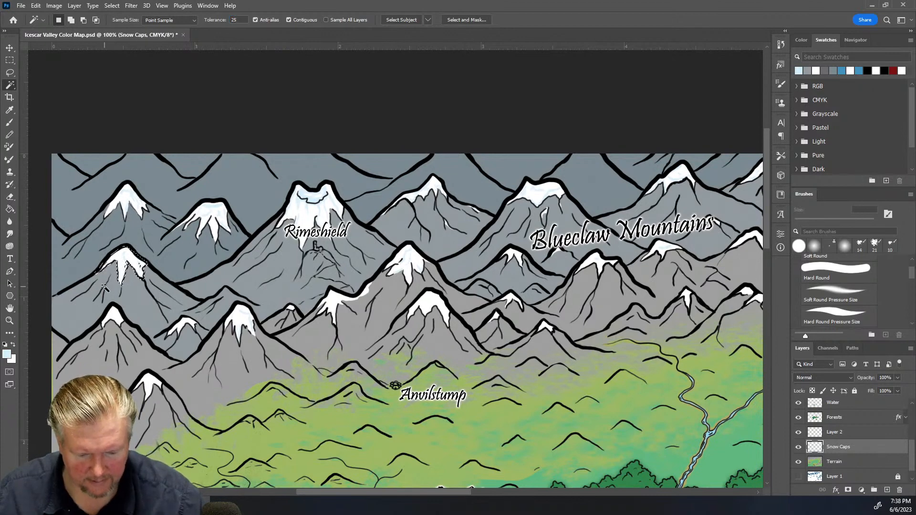
pyautogui.press('shift')
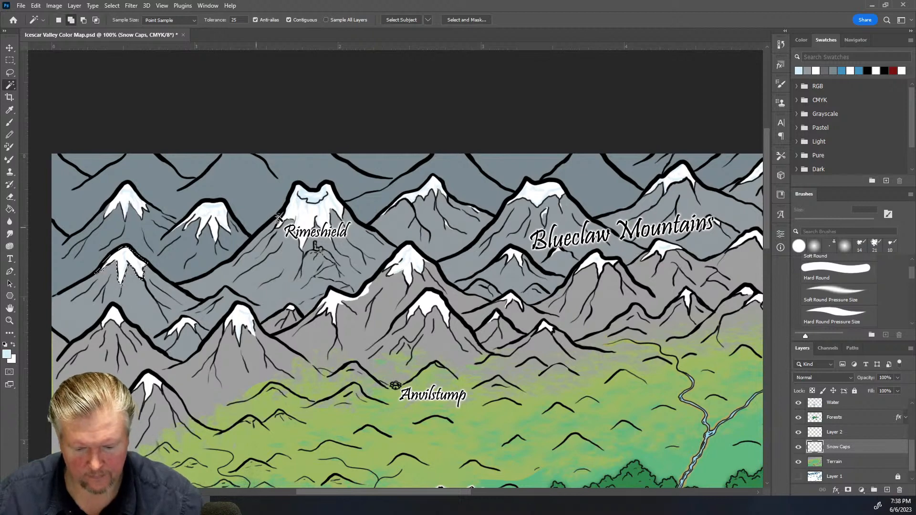
pyautogui.keyDown('shift'); pyautogui.click(305, 205); pyautogui.keyUp('shift')
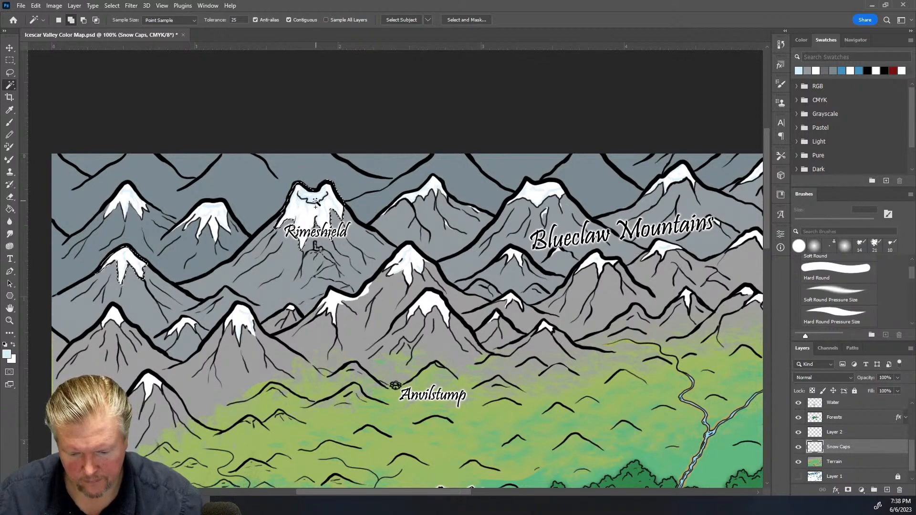
pyautogui.keyDown('shift'); pyautogui.click(418, 198); pyautogui.keyUp('shift')
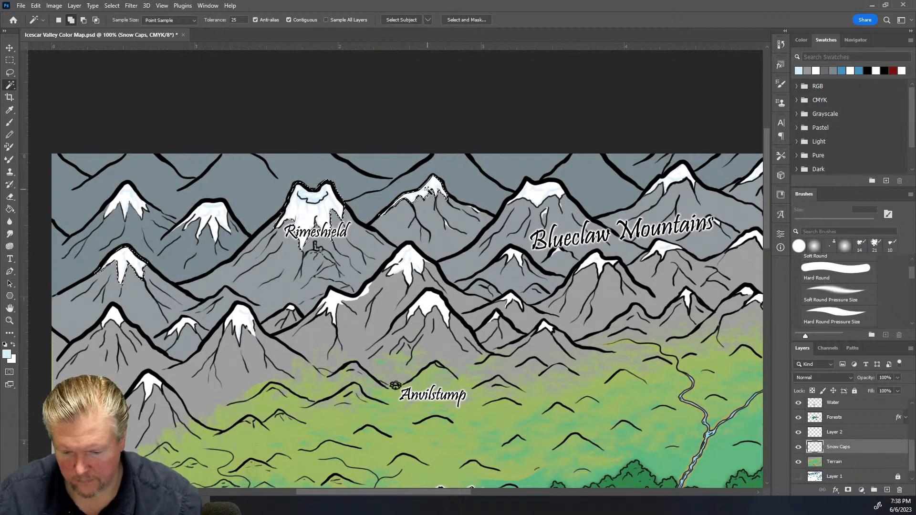
pyautogui.keyDown('shift'); pyautogui.click(529, 194); pyautogui.keyUp('shift')
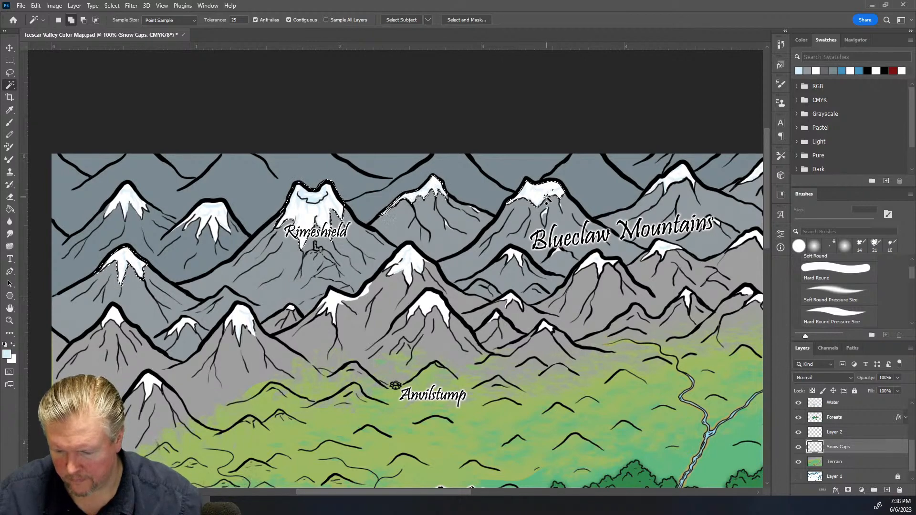
pyautogui.keyDown('shift'); pyautogui.click(674, 187); pyautogui.keyUp('shift')
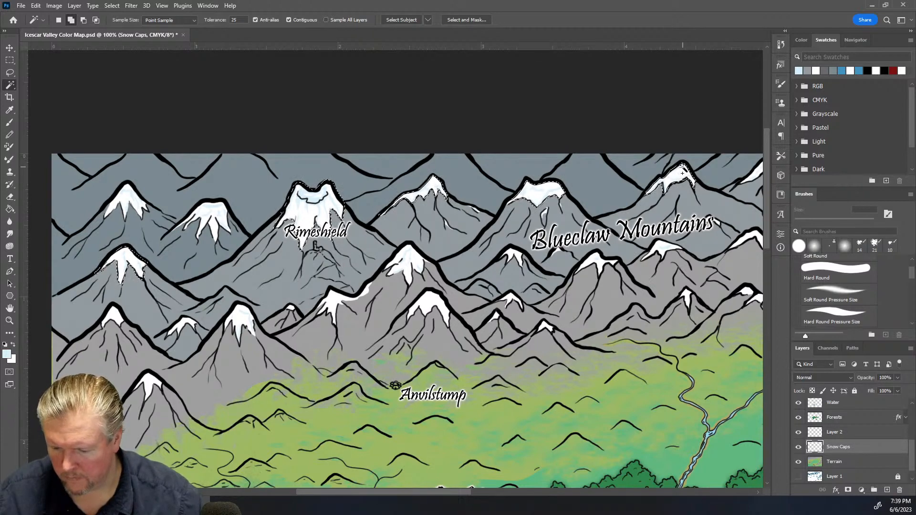
pyautogui.click(512, 256)
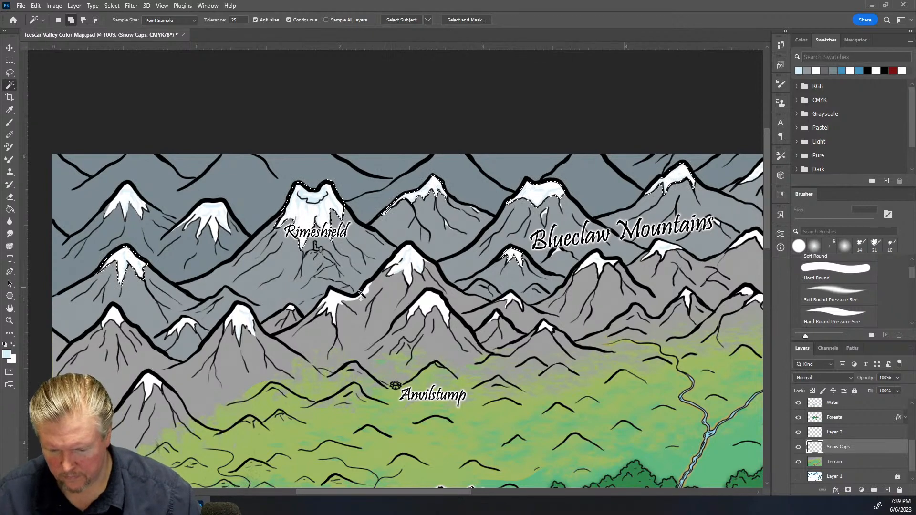
pyautogui.click(188, 323)
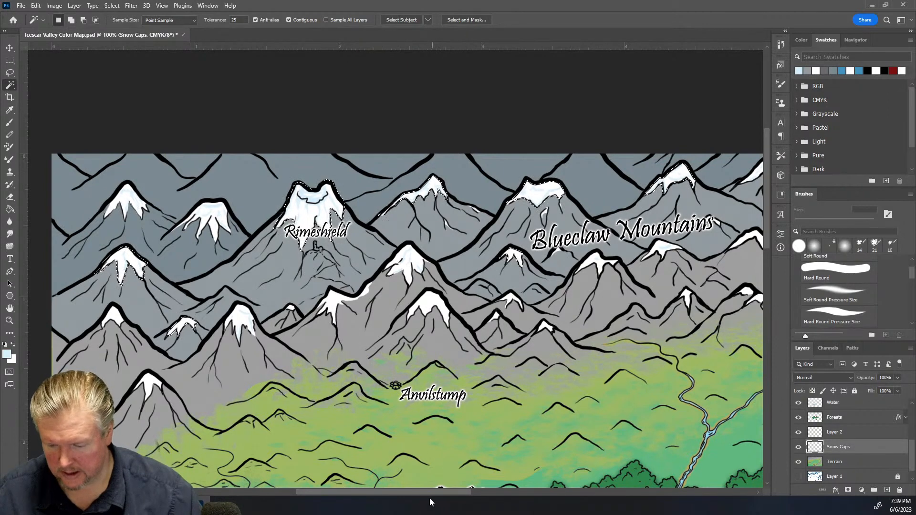
pyautogui.moveTo(413, 493); pyautogui.dragTo(479, 480)
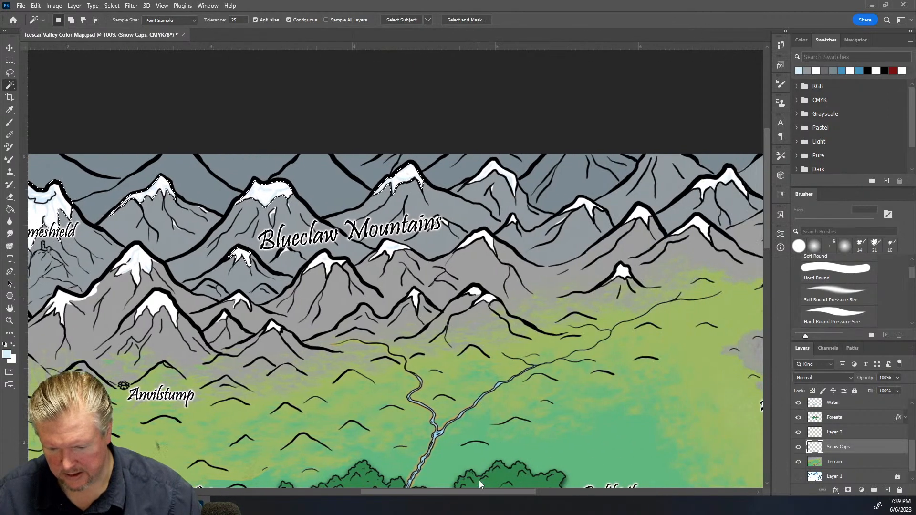
pyautogui.keyDown('shift'); pyautogui.click(498, 177); pyautogui.keyUp('shift')
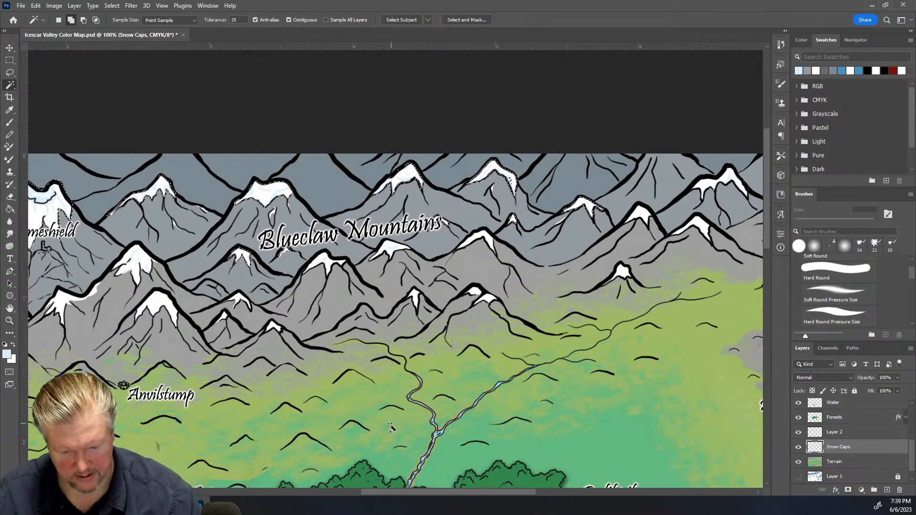
pyautogui.moveTo(397, 492); pyautogui.dragTo(492, 490)
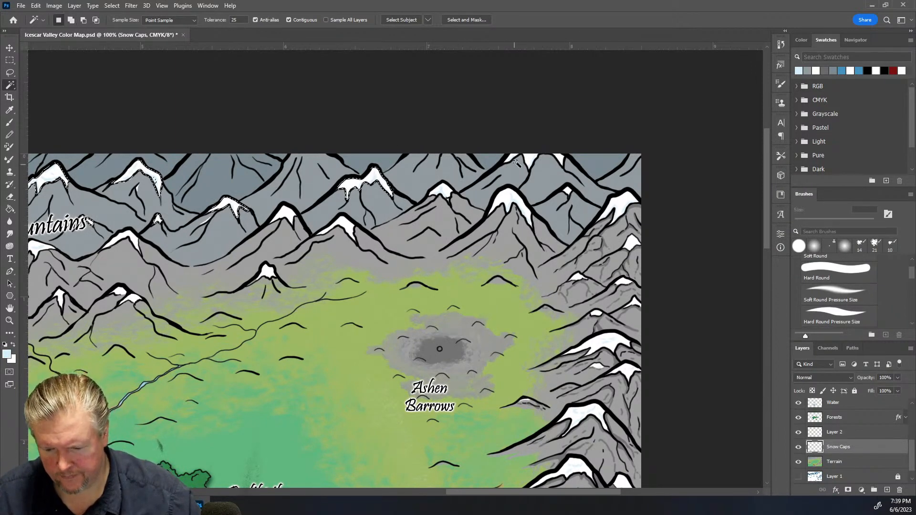
pyautogui.keyDown('shift'); pyautogui.click(529, 160); pyautogui.keyUp('shift')
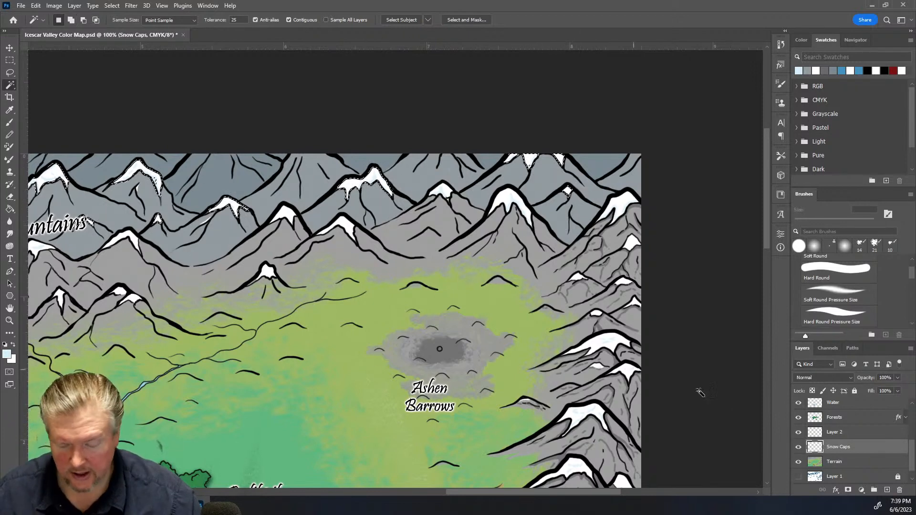
# Switch to the new layer and pick a pale blue swatch as the foreground color
pyautogui.click(848, 437)
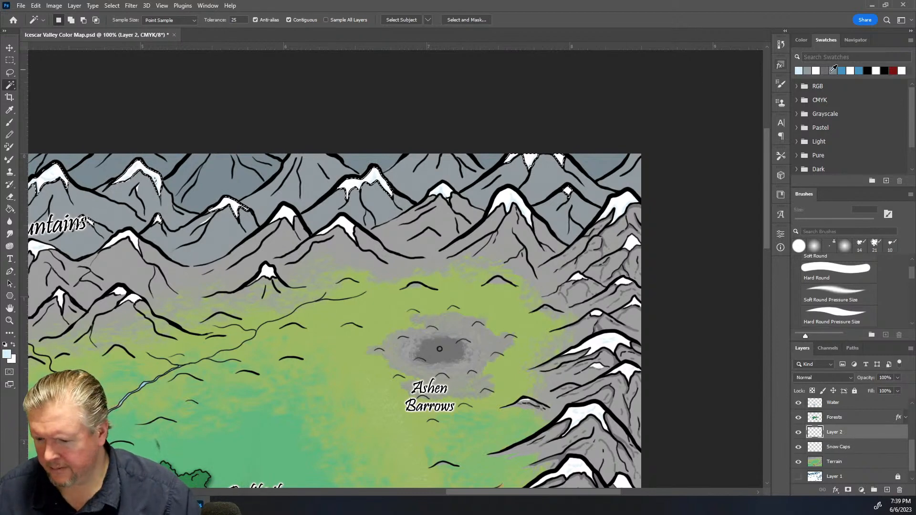
pyautogui.click(14, 345)
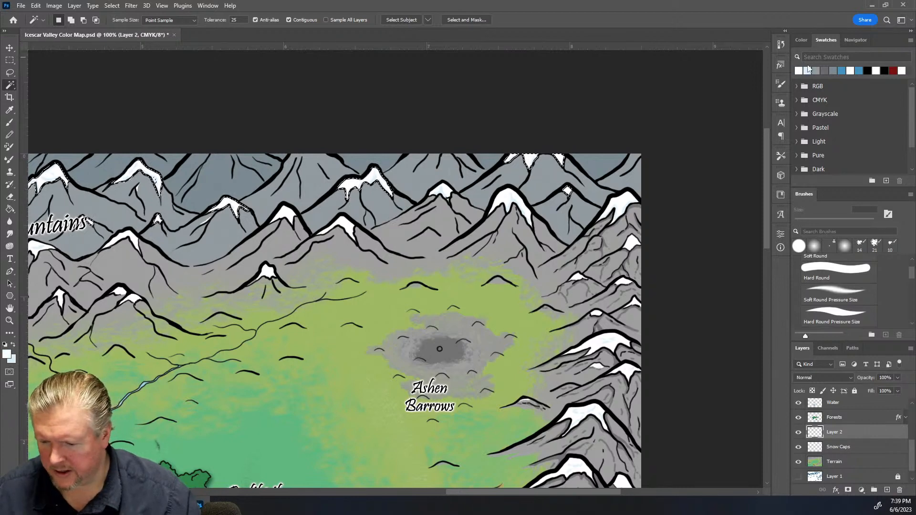
pyautogui.click(808, 70)
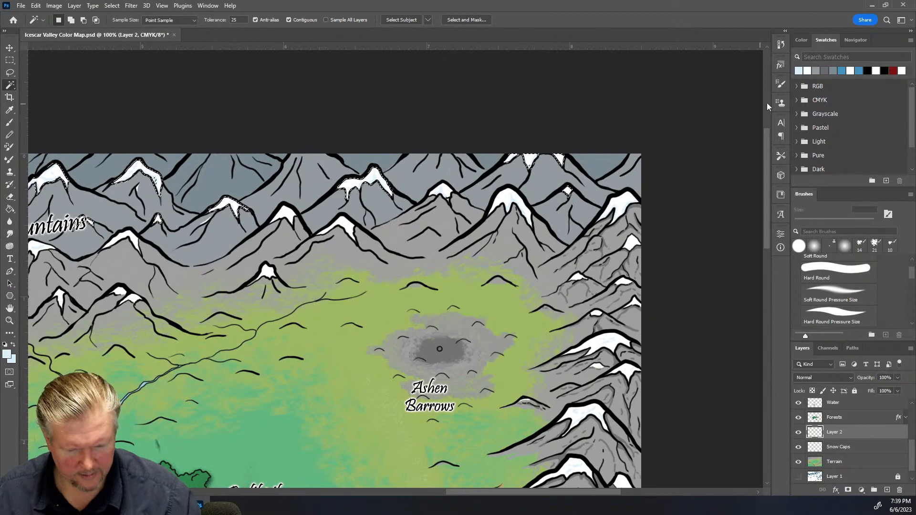
pyautogui.press('i')
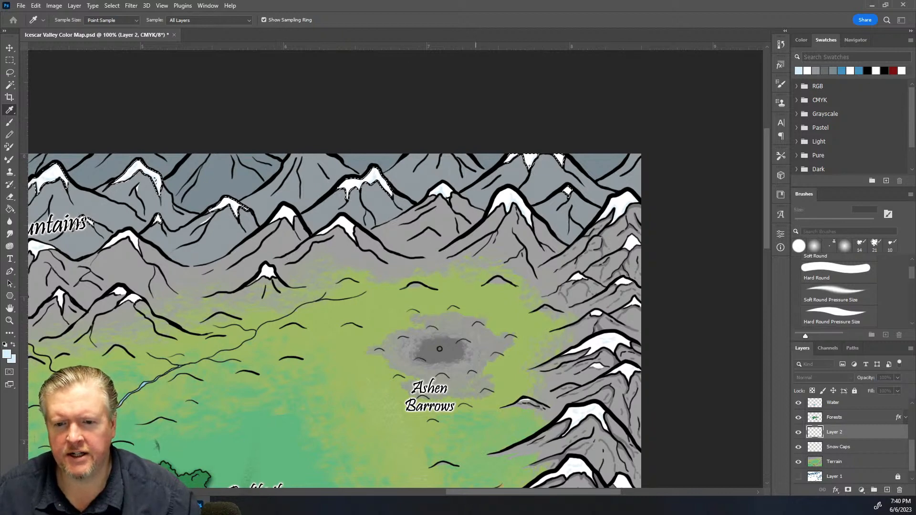
pyautogui.press('w')
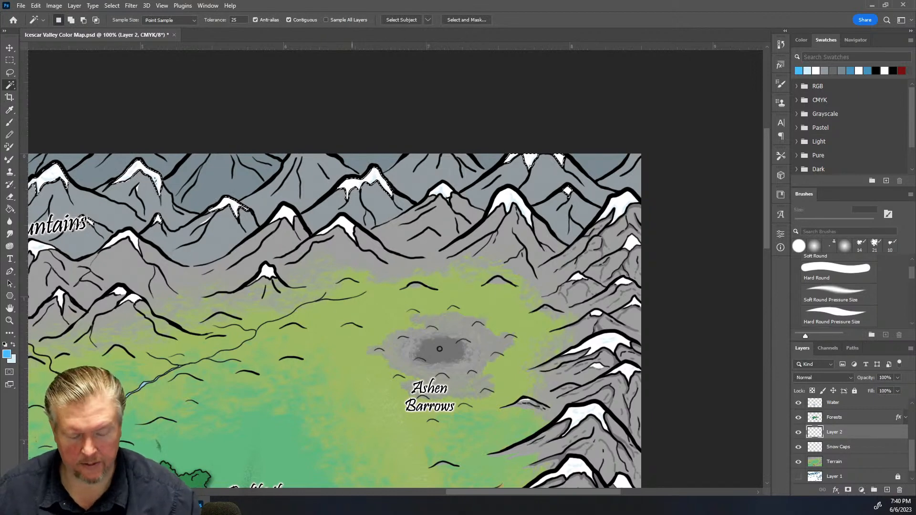
# Fill the snow-cap selection with pale blue using the Paint Bucket, then undo the fill
pyautogui.click(8, 210)
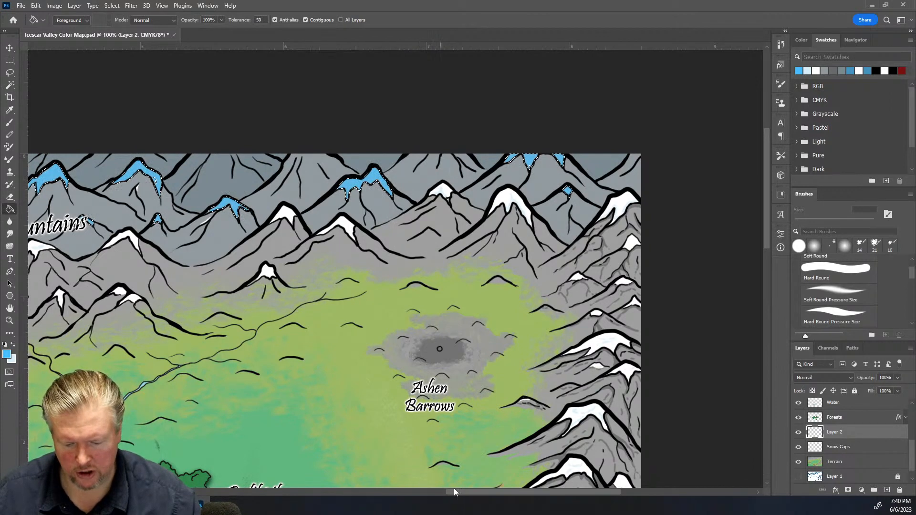
pyautogui.moveTo(460, 492); pyautogui.dragTo(438, 501)
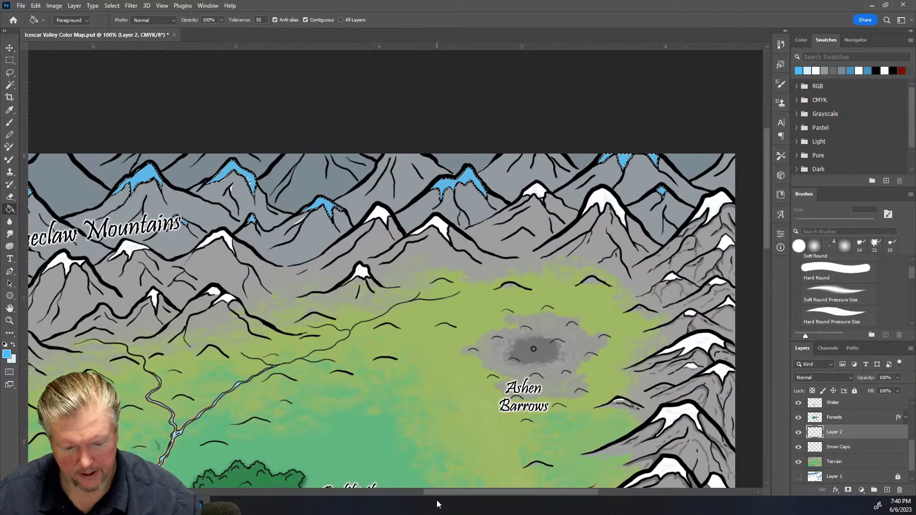
pyautogui.hotkey('ctrl', 'z')
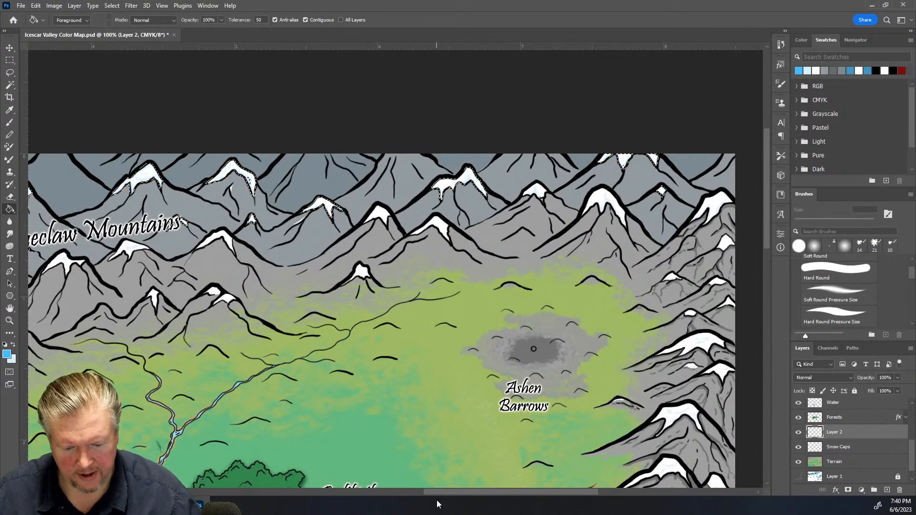
# Add another snow cap to the selection with the Magic Wand, then undo that addition
pyautogui.click(10, 85)
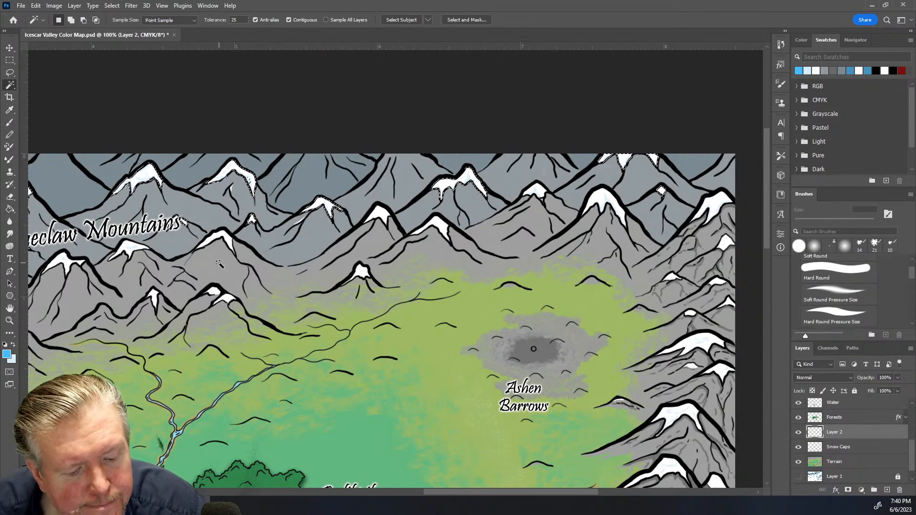
pyautogui.press('shift')
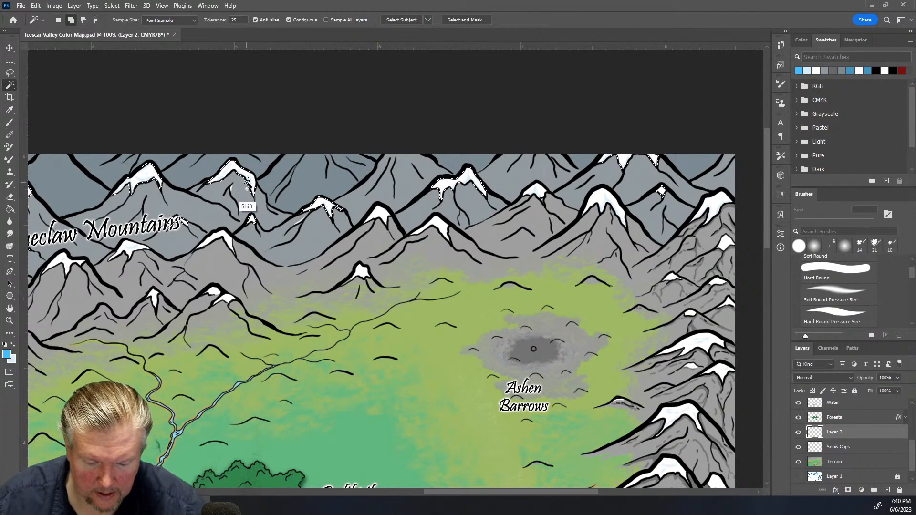
pyautogui.keyDown('shift'); pyautogui.click(255, 193); pyautogui.keyUp('shift')
pyautogui.hotkey('ctrl', 'z')
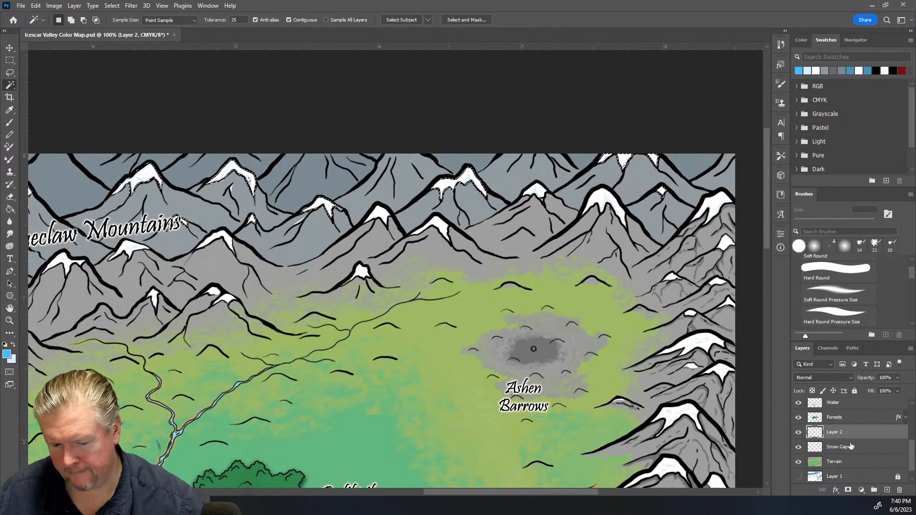
# On the Snow Caps layer, add two more Blueclaw Mountains snow caps near Rimeshield to the selection
pyautogui.click(882, 451)
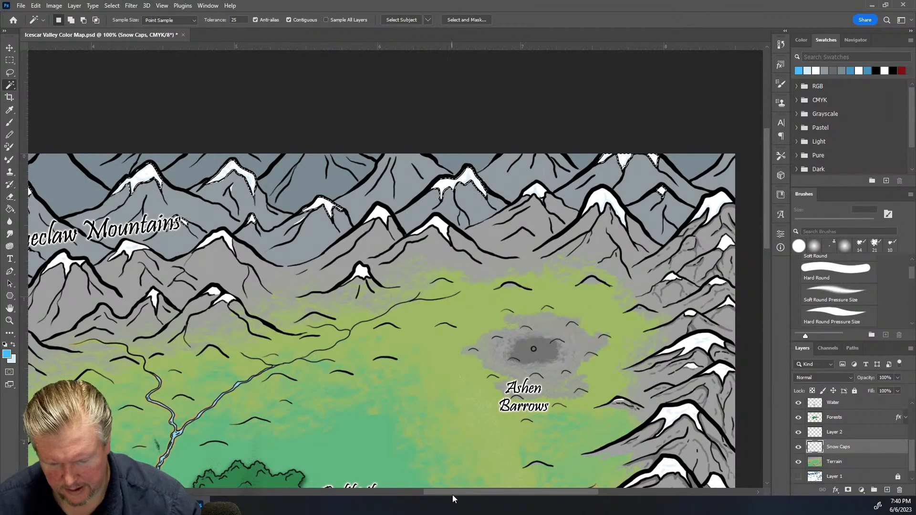
pyautogui.moveTo(450, 494); pyautogui.dragTo(327, 511)
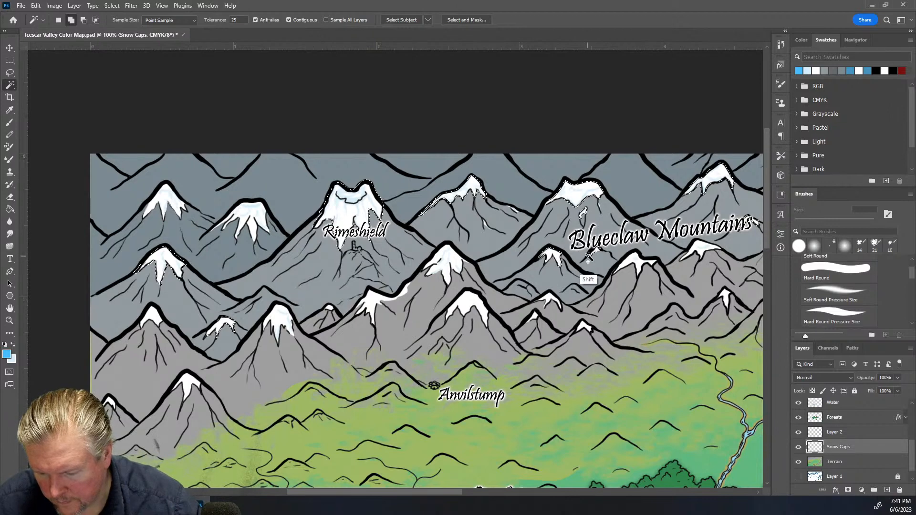
pyautogui.keyDown('shift'); pyautogui.click(485, 224); pyautogui.keyUp('shift')
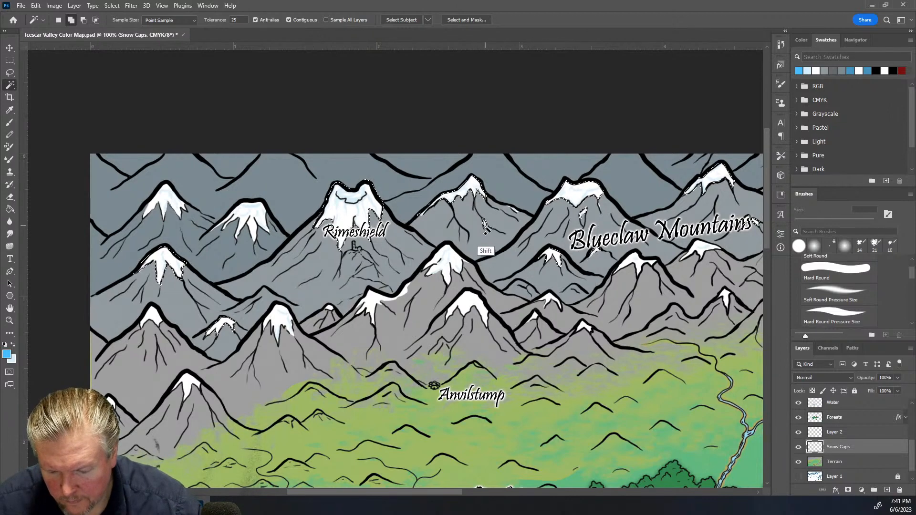
pyautogui.keyDown('shift'); pyautogui.click(514, 211); pyautogui.keyUp('shift')
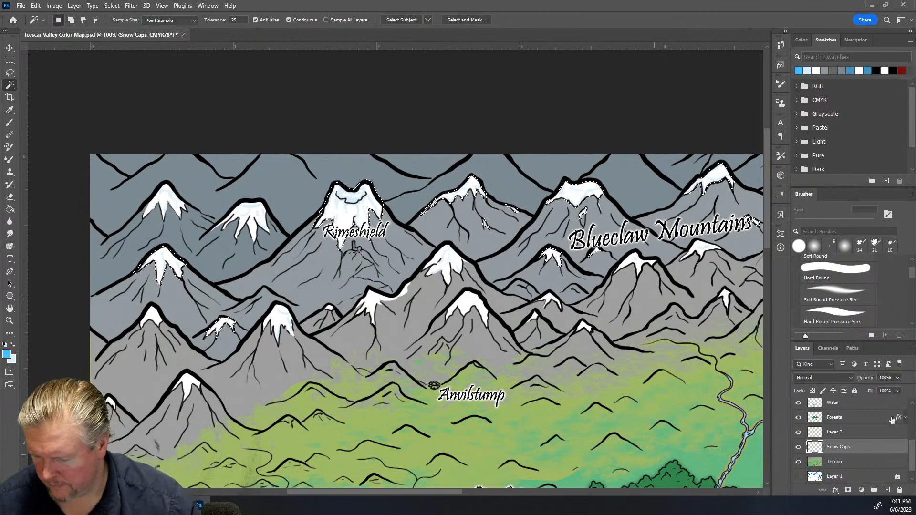
# Fill the snow-cap selection with pale blue on the new layer using the Paint Bucket
pyautogui.click(854, 431)
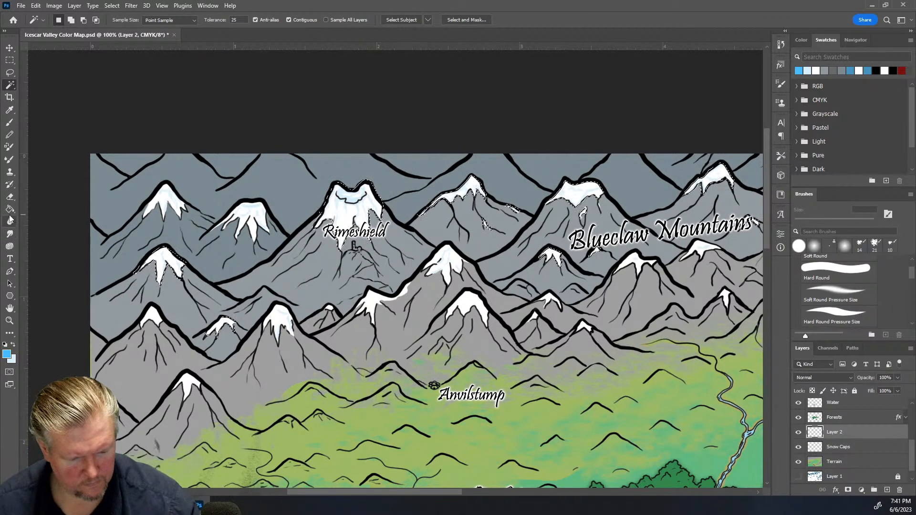
pyautogui.click(9, 210)
pyautogui.click(360, 216)
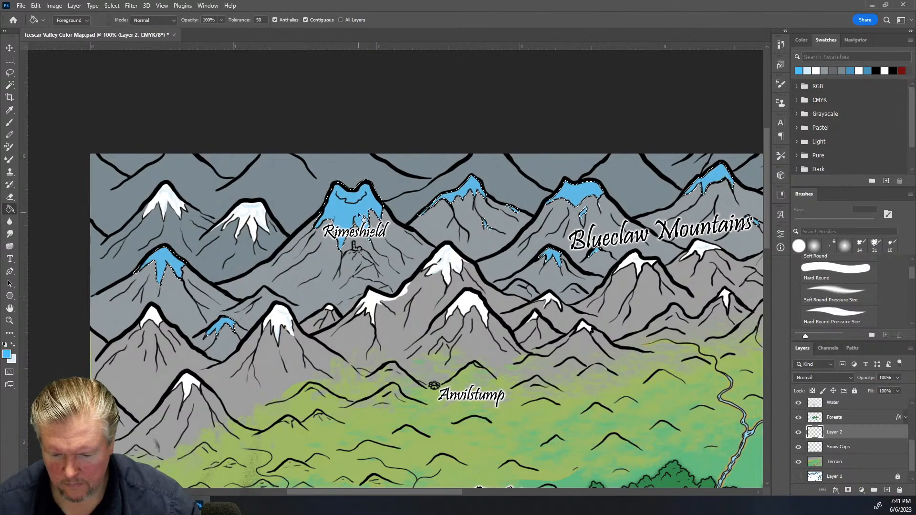
# Lower the pale-blue snow-cap layer (Layer 2) opacity to 20%
pyautogui.moveTo(411, 491); pyautogui.dragTo(525, 491)
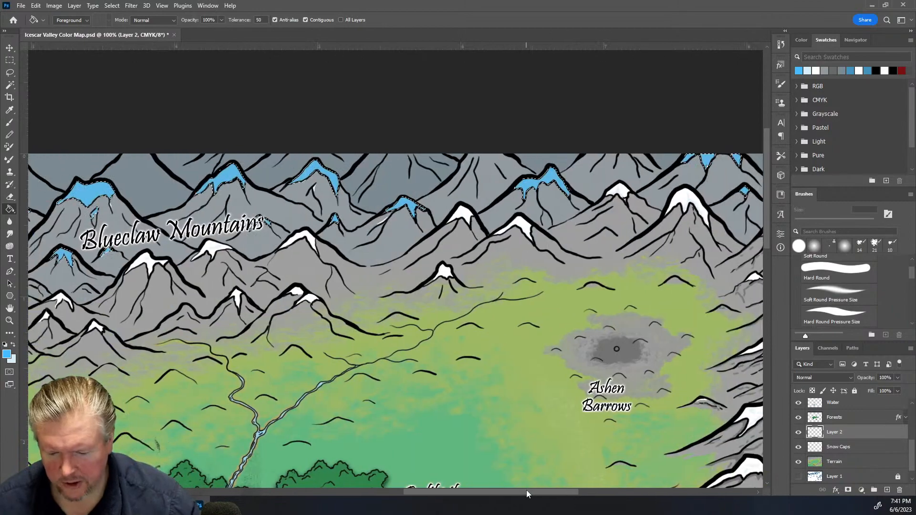
pyautogui.click(897, 378)
pyautogui.moveTo(899, 391); pyautogui.dragTo(898, 393)
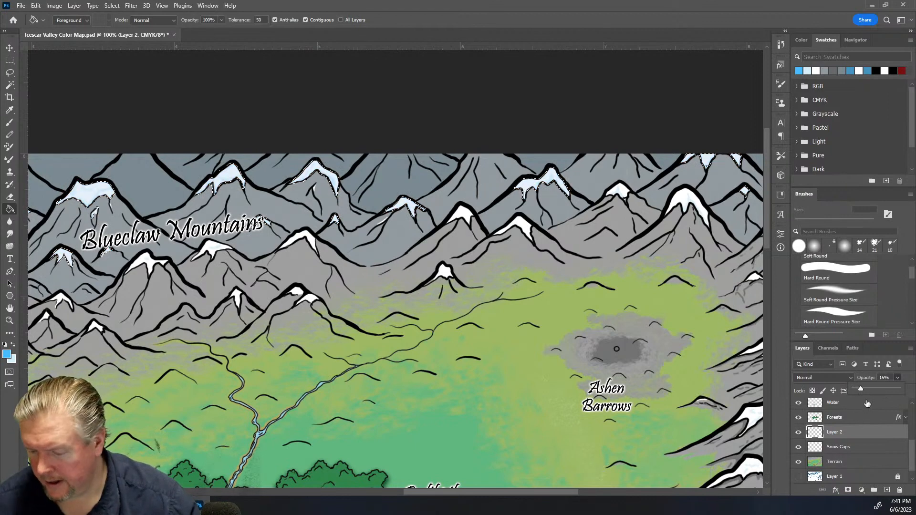
pyautogui.click(890, 378)
pyautogui.press('Up')
pyautogui.press('Up')
pyautogui.press('Up')
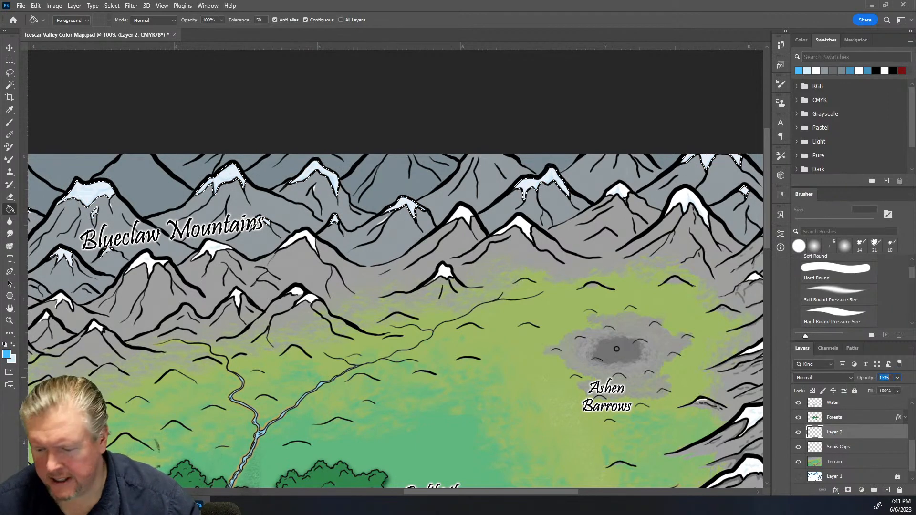
pyautogui.press('Up')
pyautogui.press('Up')
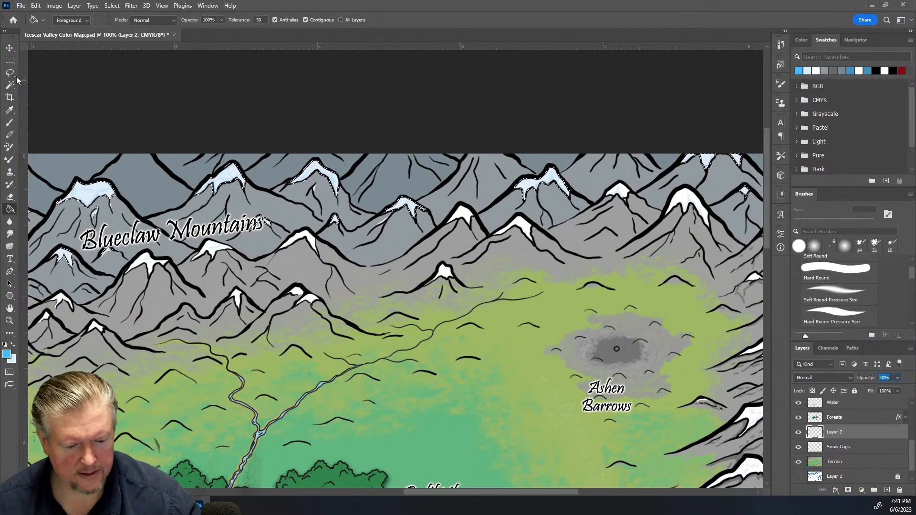
# Zoom out to review the whole map, then zoom back in on the peaks around Rimeshield
pyautogui.click(10, 60)
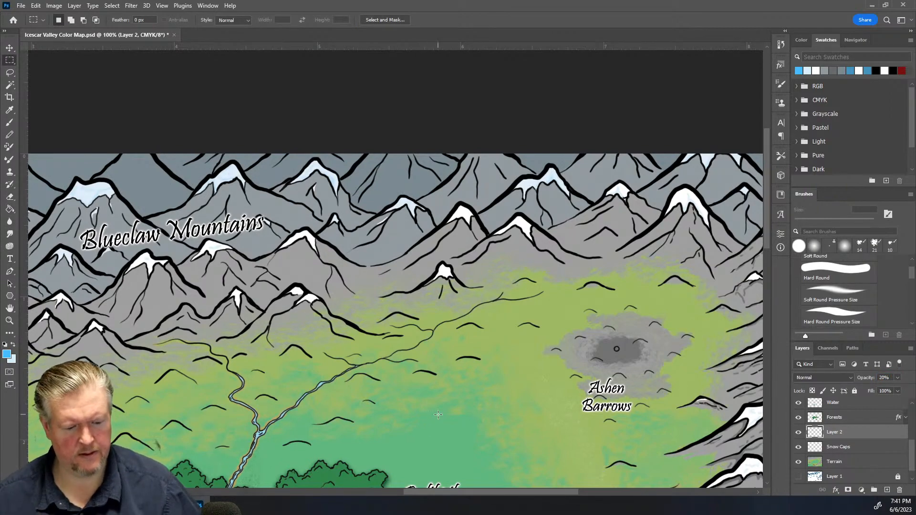
pyautogui.hotkey('ctrl', '-')
pyautogui.hotkey('ctrl', '-')
pyautogui.hotkey('ctrl', '-')
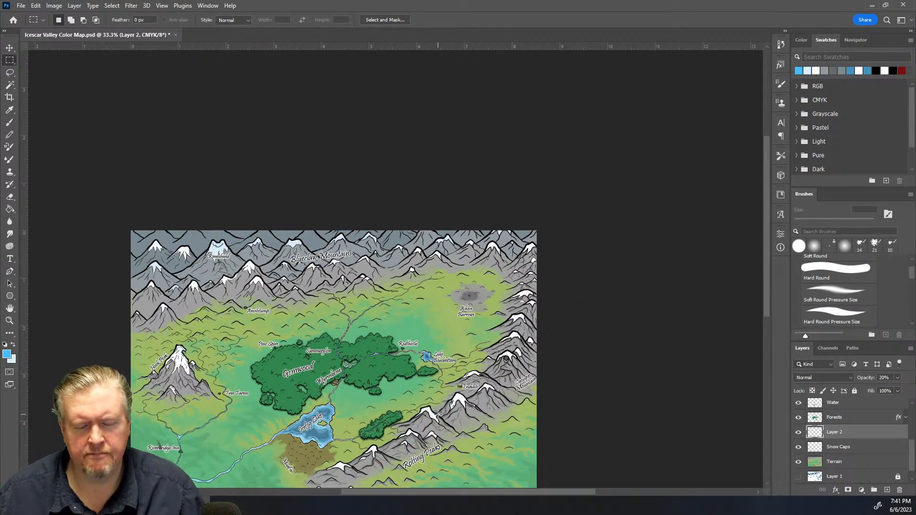
pyautogui.moveTo(767, 226); pyautogui.dragTo(768, 250)
pyautogui.hotkey('ctrl', '+')
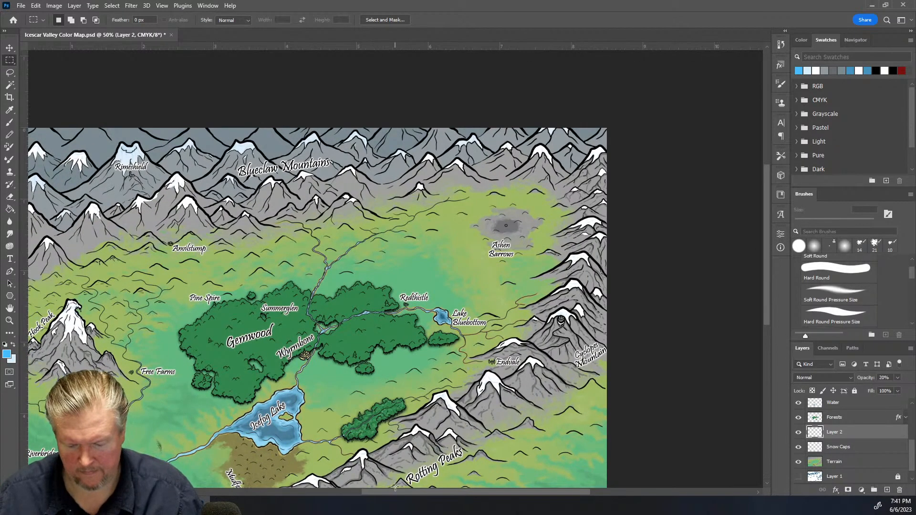
pyautogui.moveTo(391, 493); pyautogui.dragTo(370, 494)
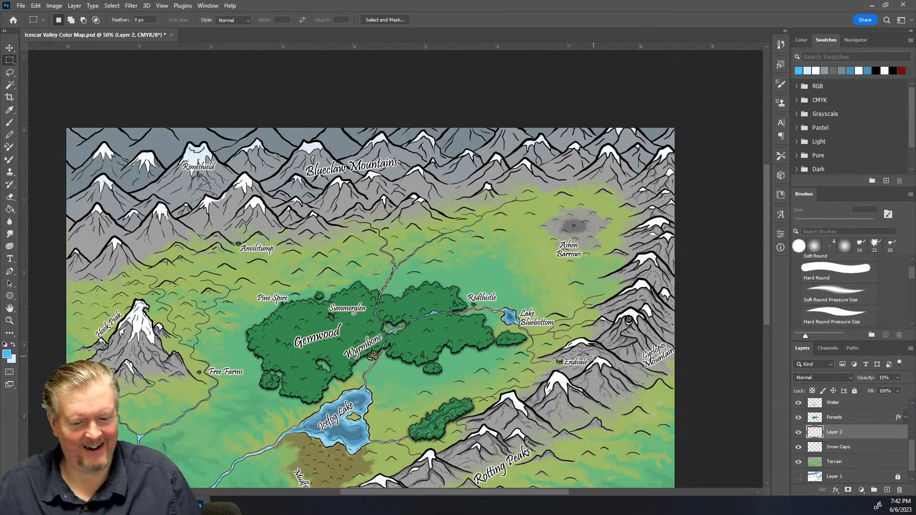
pyautogui.hotkey('ctrl', '+')
pyautogui.hotkey('ctrl', '+')
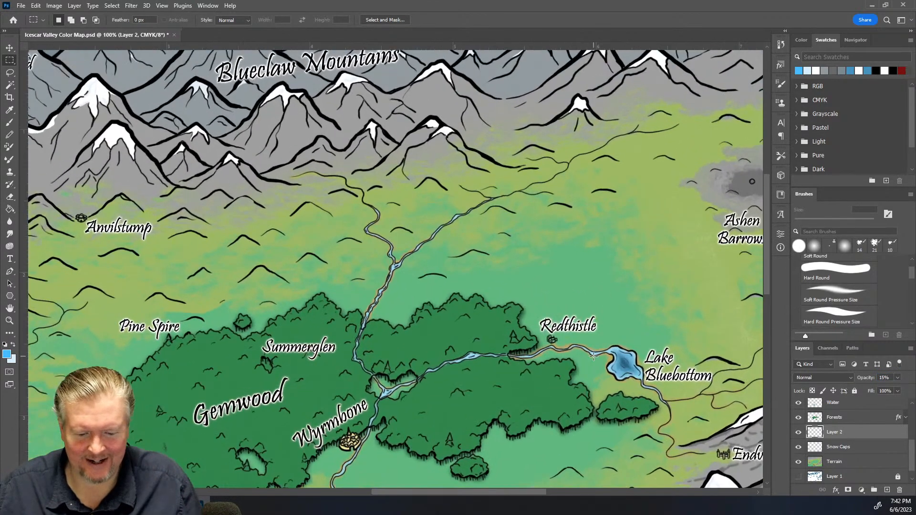
pyautogui.hotkey('ctrl', '+')
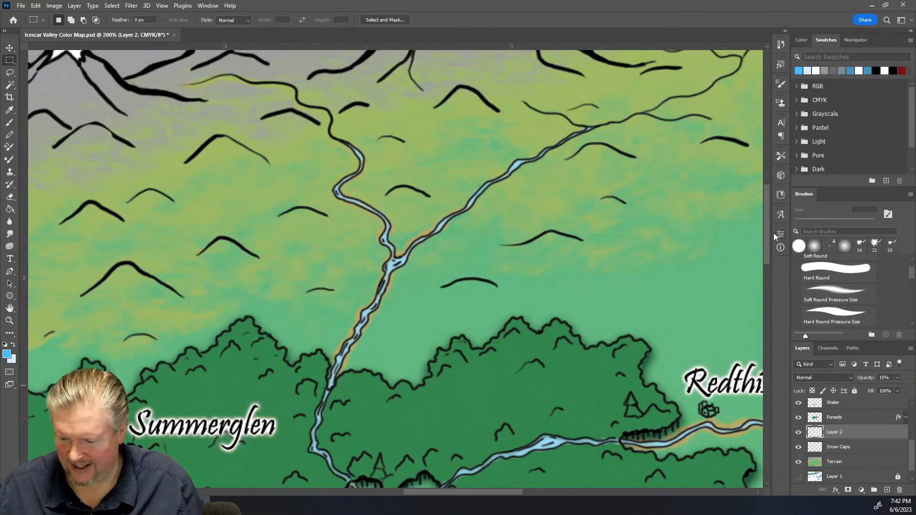
pyautogui.moveTo(765, 241); pyautogui.dragTo(769, 173)
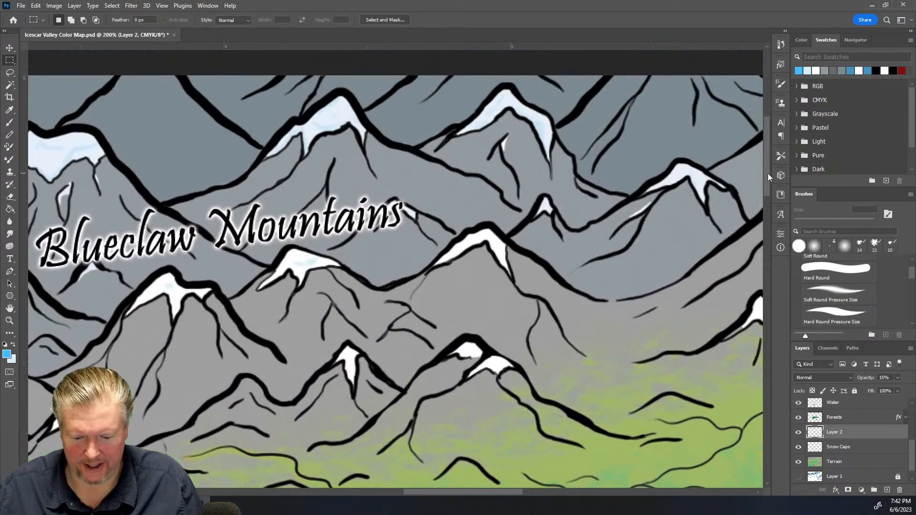
pyautogui.moveTo(434, 490); pyautogui.dragTo(311, 507)
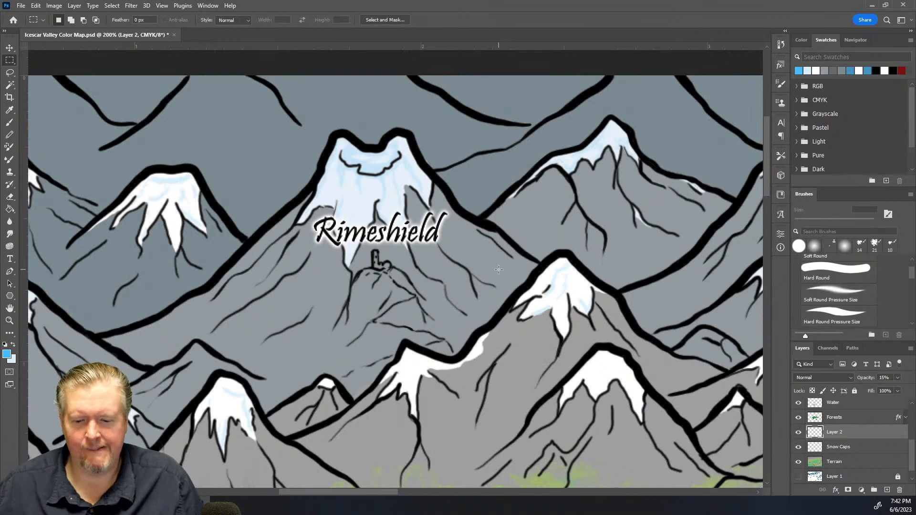
pyautogui.scroll(2, 522, 208)
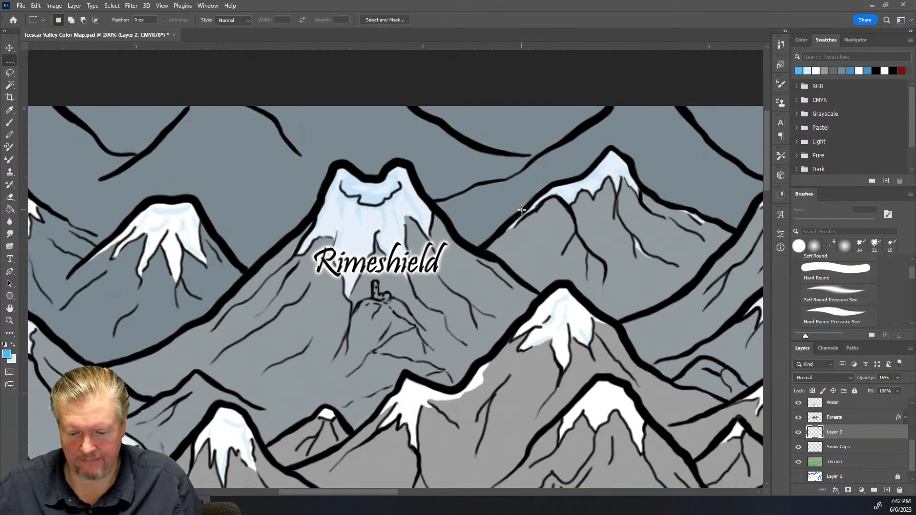
# Add a new empty layer above Layer 2
pyautogui.click(865, 448)
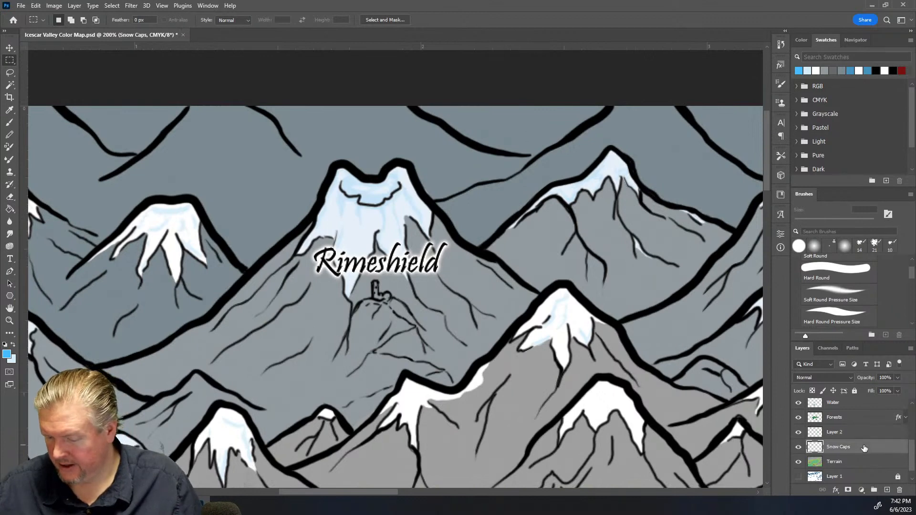
pyautogui.click(867, 432)
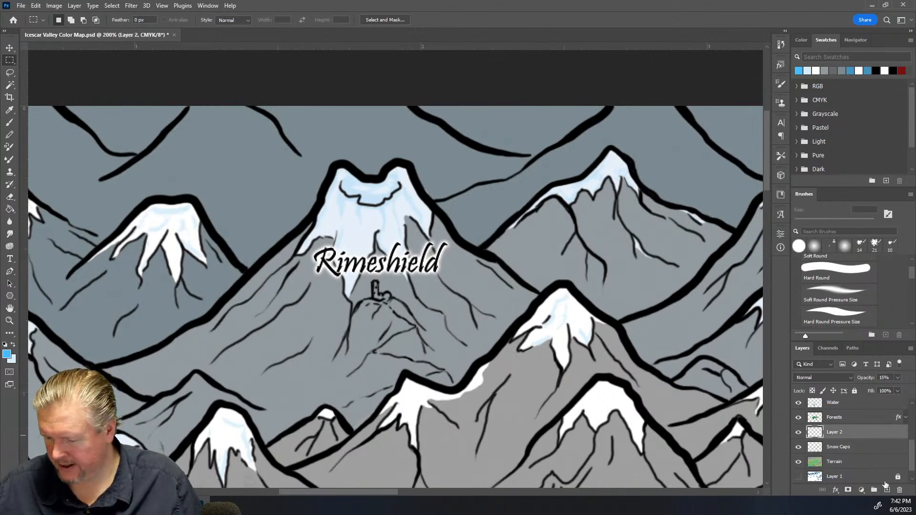
pyautogui.click(887, 490)
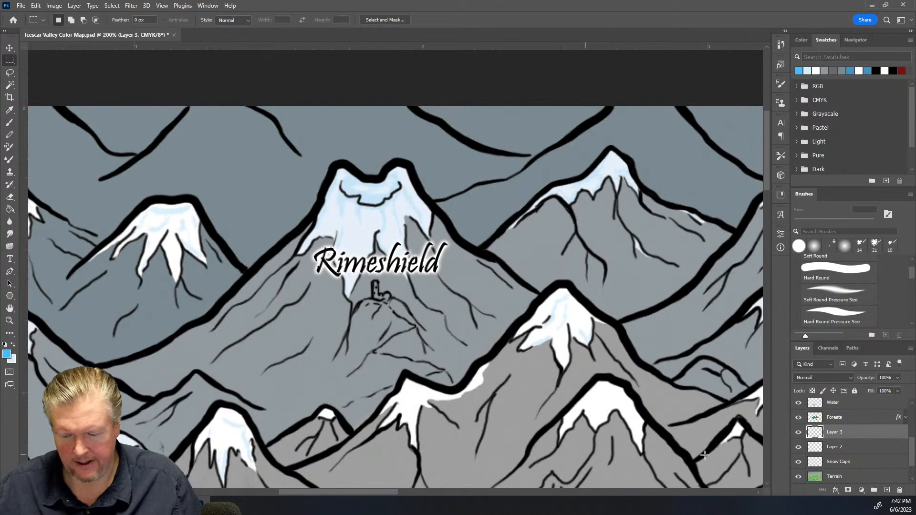
# On the Snow Caps layer, select two snow caps west of Rimeshield with the Magic Wand
pyautogui.click(872, 466)
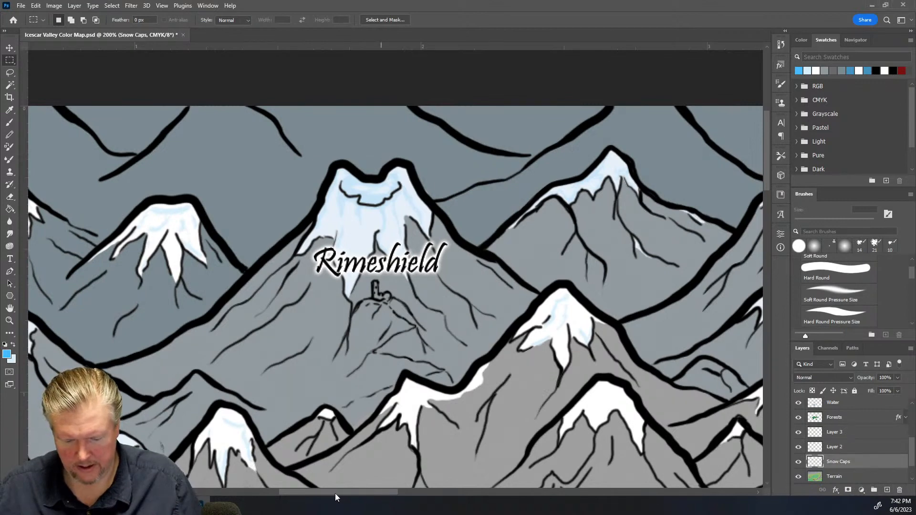
pyautogui.moveTo(332, 491); pyautogui.dragTo(279, 492)
pyautogui.click(9, 85)
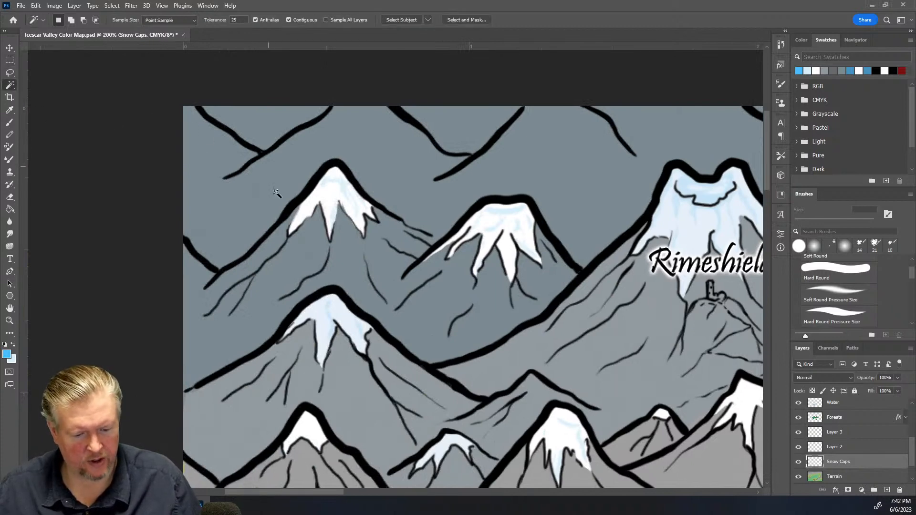
pyautogui.click(326, 195)
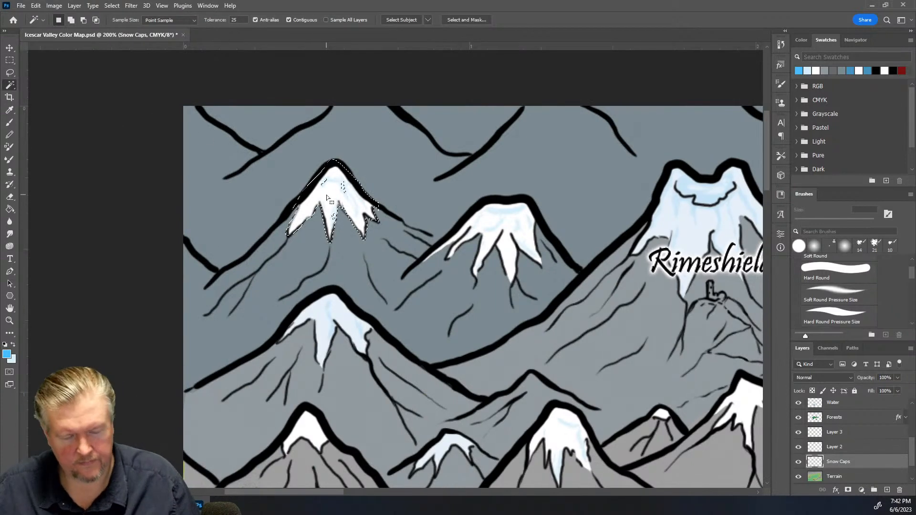
pyautogui.keyDown('shift'); pyautogui.click(343, 185); pyautogui.keyUp('shift')
pyautogui.keyDown('shift'); pyautogui.click(498, 224); pyautogui.keyUp('shift')
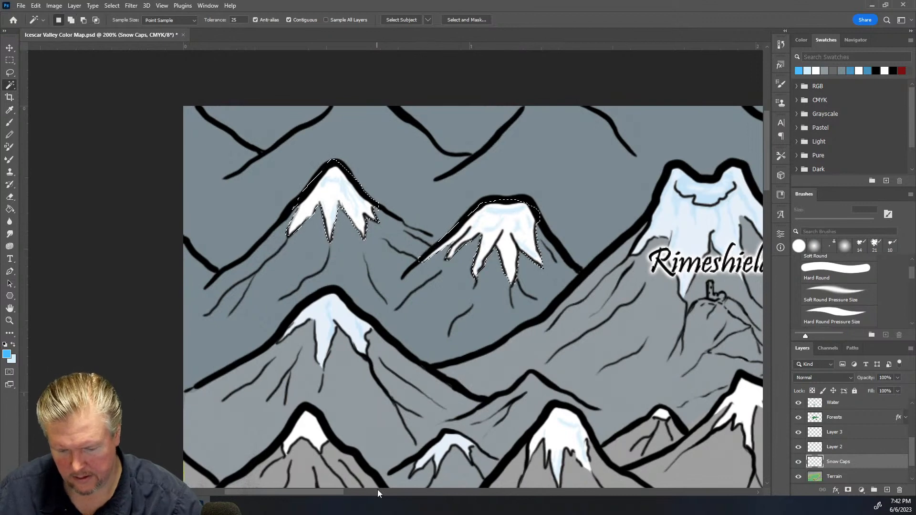
# Fill the snow-cap selection with pale blue on the new Layer 3 using the Paint Bucket
pyautogui.moveTo(325, 494); pyautogui.dragTo(386, 469)
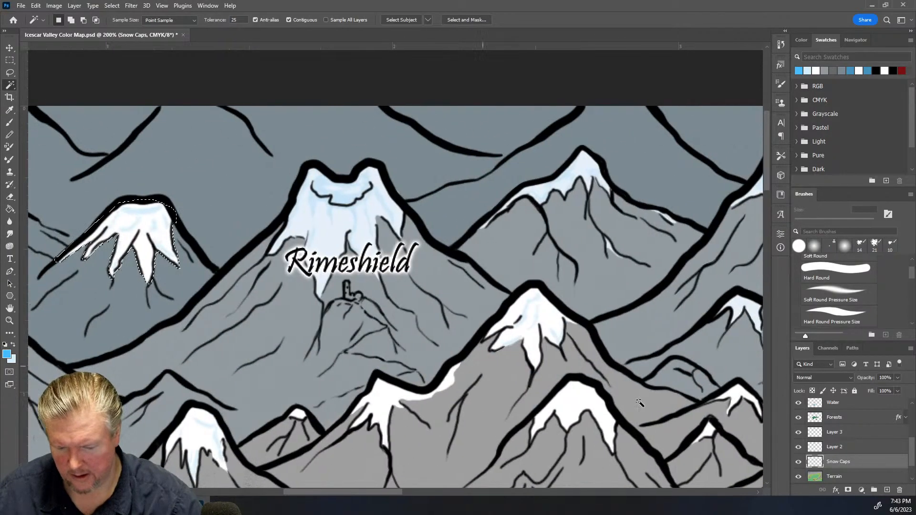
pyautogui.click(861, 435)
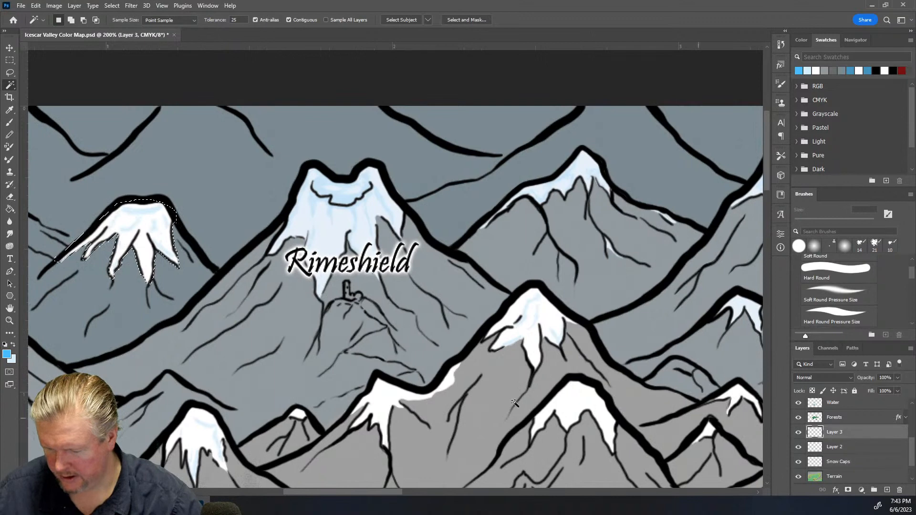
pyautogui.click(9, 209)
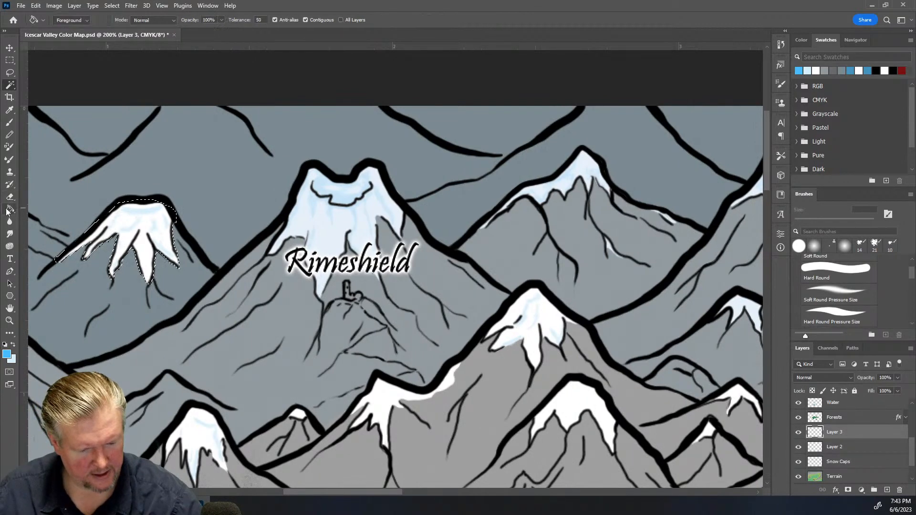
pyautogui.click(112, 216)
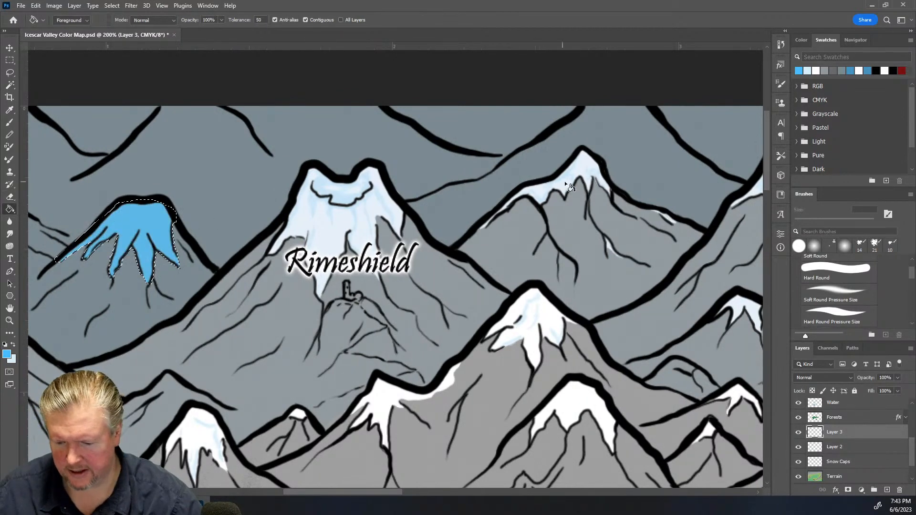
# Set Layer 3's opacity to 25%
pyautogui.scroll(1, 565, 181)
pyautogui.moveTo(348, 492); pyautogui.dragTo(303, 485)
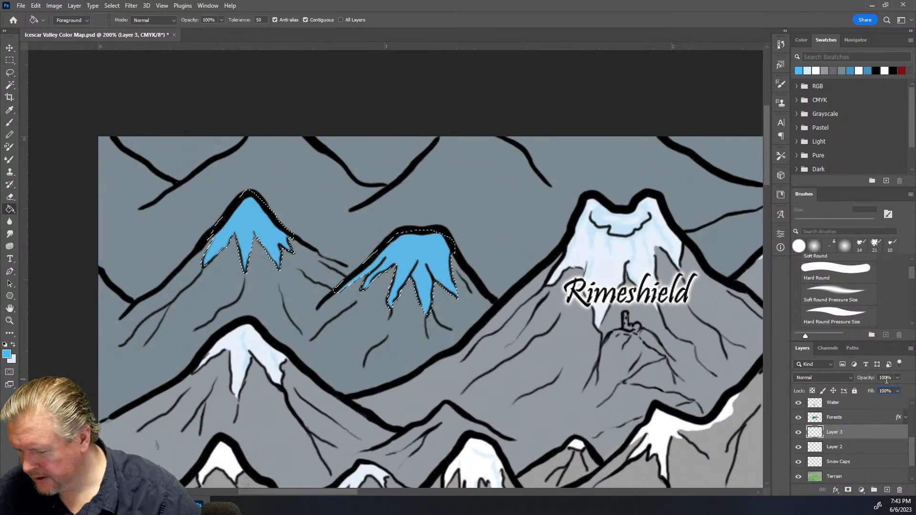
pyautogui.click(885, 378)
pyautogui.write('85')
pyautogui.press('Return')
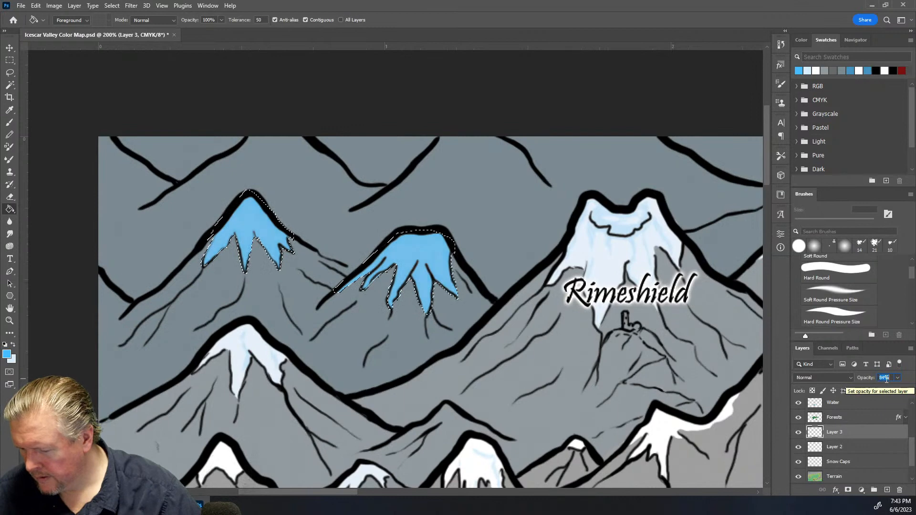
pyautogui.write('72')
pyautogui.press('Return')
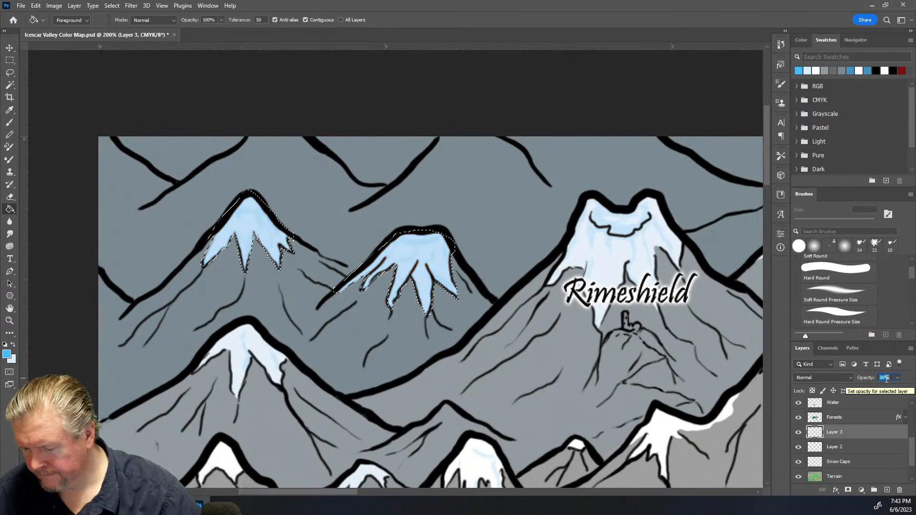
pyautogui.write('31')
pyautogui.press('Return')
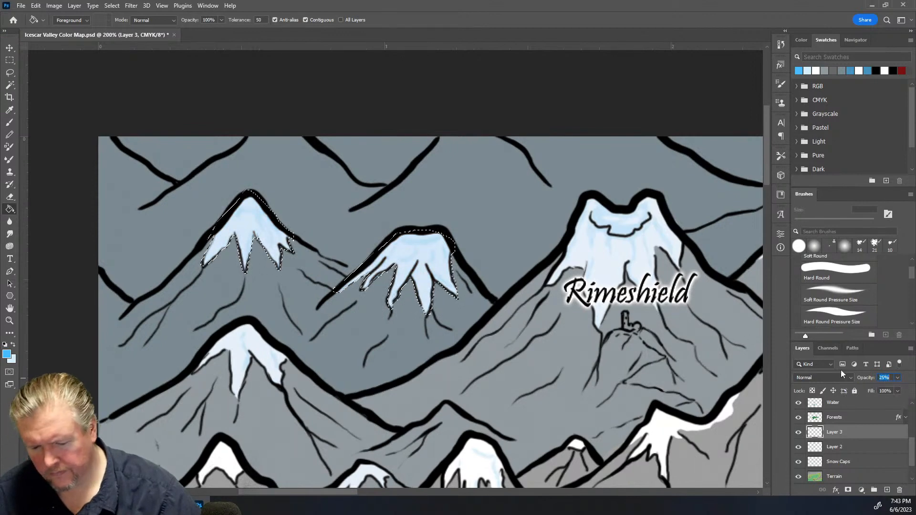
# Zoom out to review the tinted snow caps across the map, then zoom in near Redthistle
pyautogui.click(10, 64)
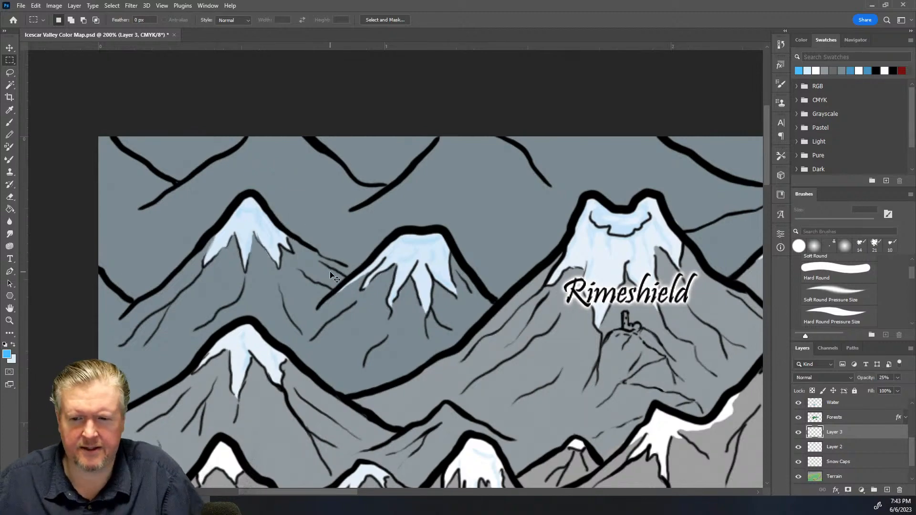
pyautogui.hotkey('ctrl', '-')
pyautogui.hotkey('ctrl', '-')
pyautogui.hotkey('ctrl', '-')
pyautogui.hotkey('ctrl', '-')
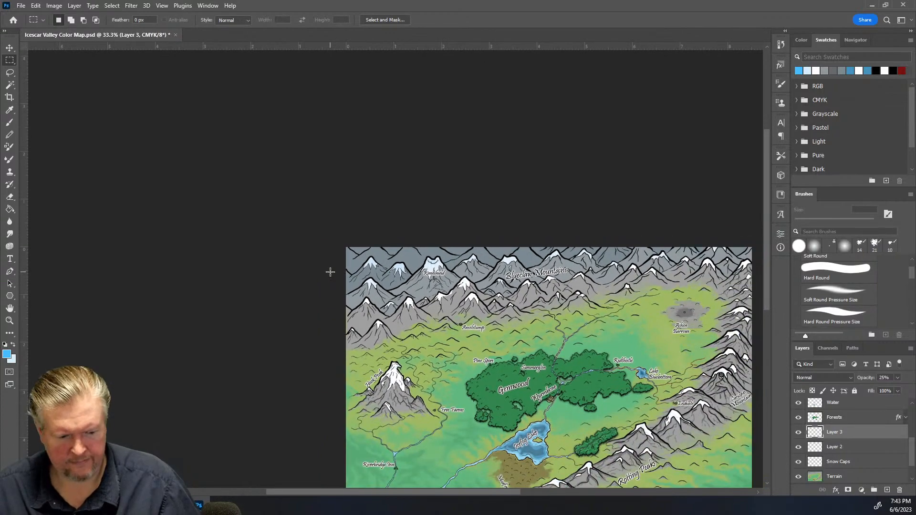
pyautogui.hotkey('ctrl', '+')
pyautogui.moveTo(350, 488); pyautogui.dragTo(431, 482)
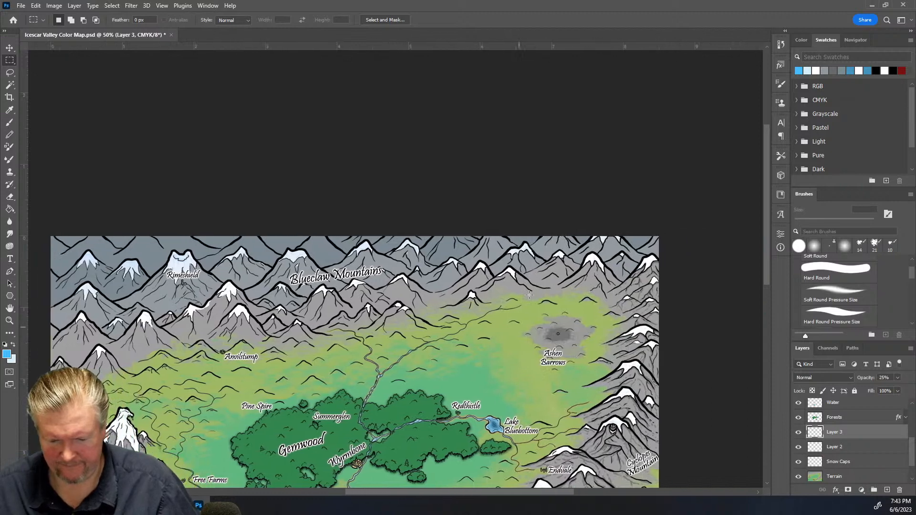
pyautogui.scroll(-5, 526, 308)
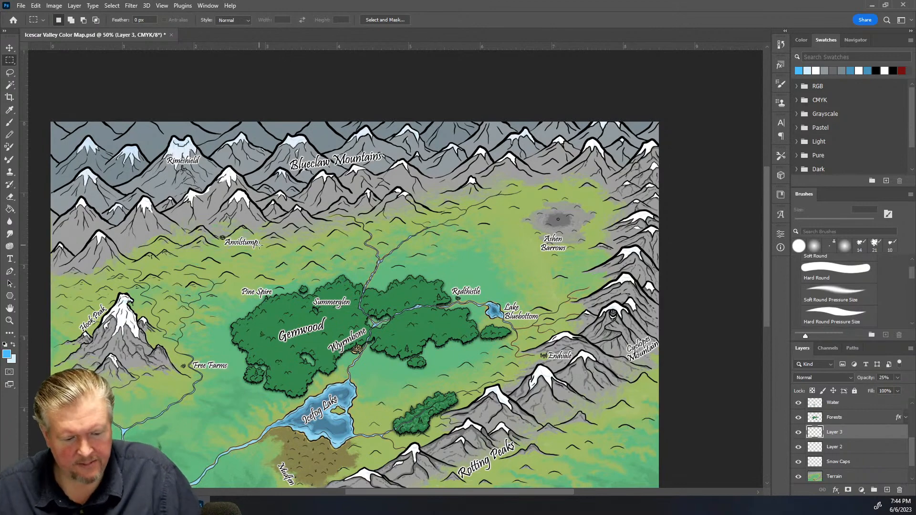
pyautogui.hotkey('ctrl', '+')
pyautogui.hotkey('ctrl', '+')
pyautogui.hotkey('ctrl', '+')
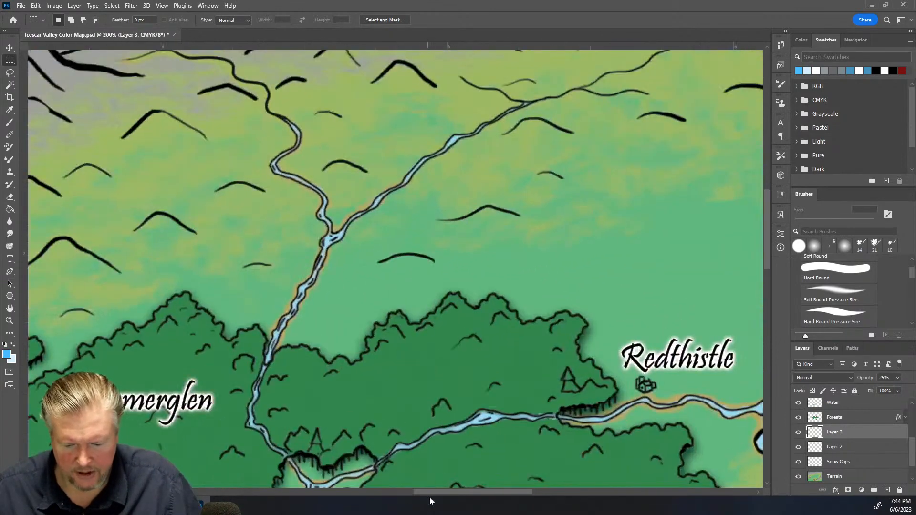
pyautogui.hotkey('ctrl', '+')
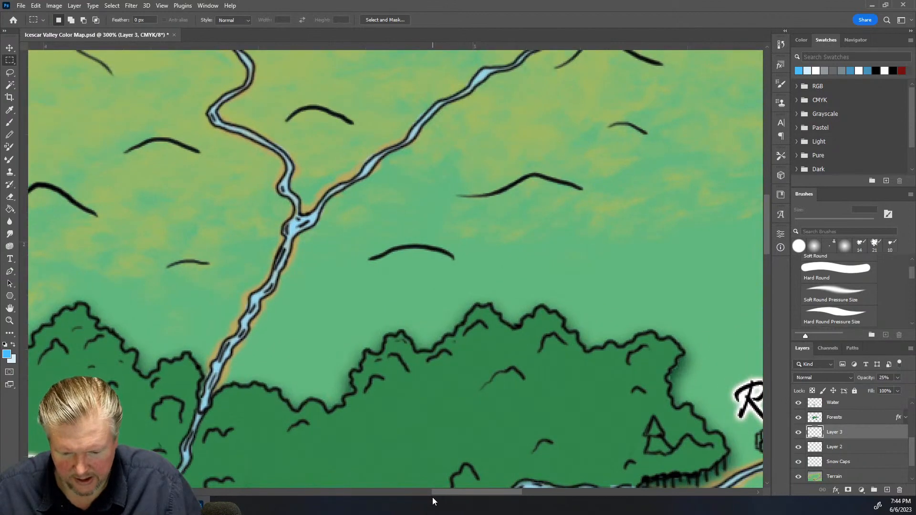
pyautogui.moveTo(460, 494); pyautogui.dragTo(288, 493)
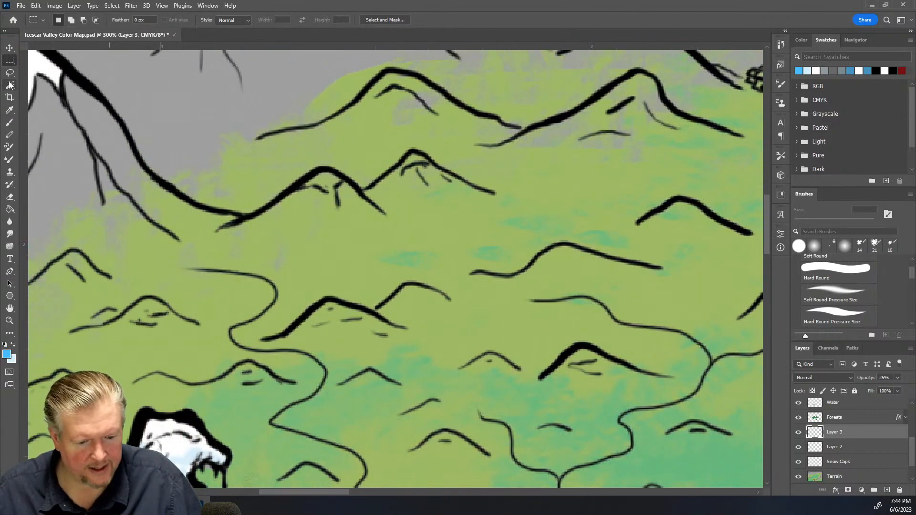
# Sample the mountain gray and paint it over the green patches at the mountain bases on the Terrain layer
pyautogui.click(10, 110)
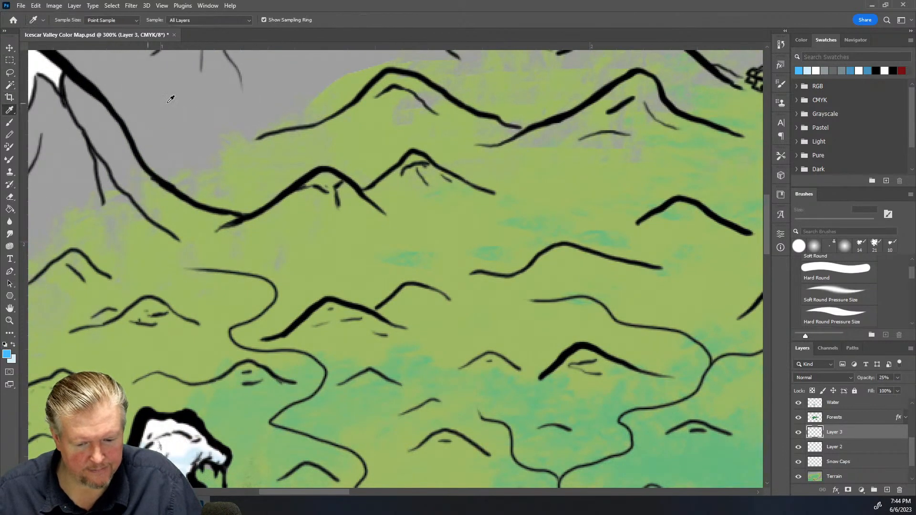
pyautogui.click(184, 102)
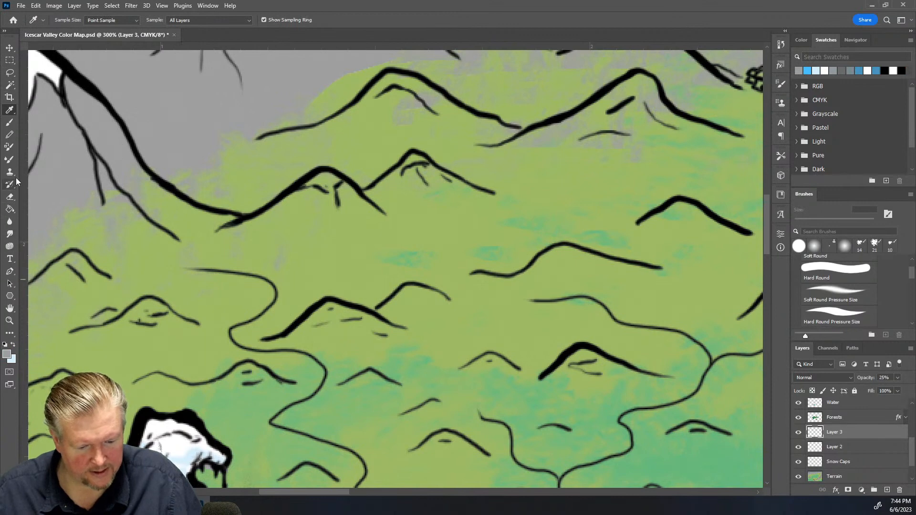
pyautogui.click(11, 124)
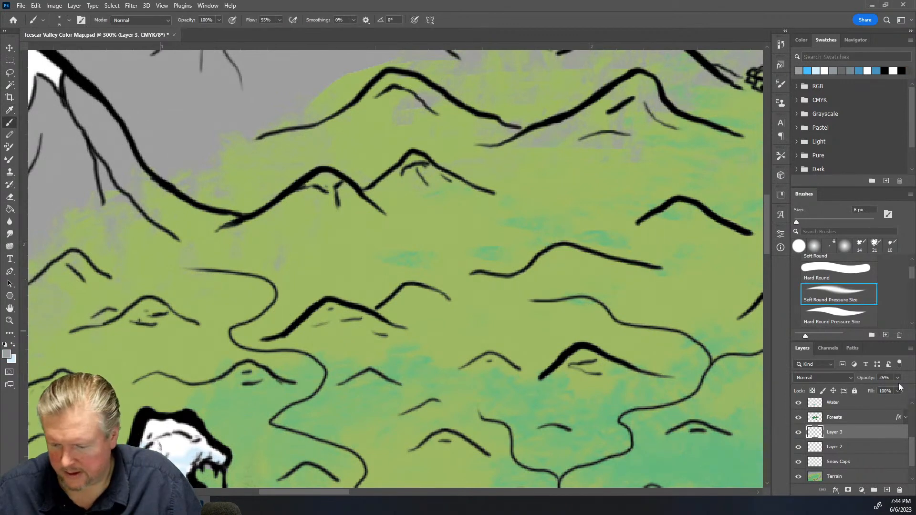
pyautogui.click(859, 476)
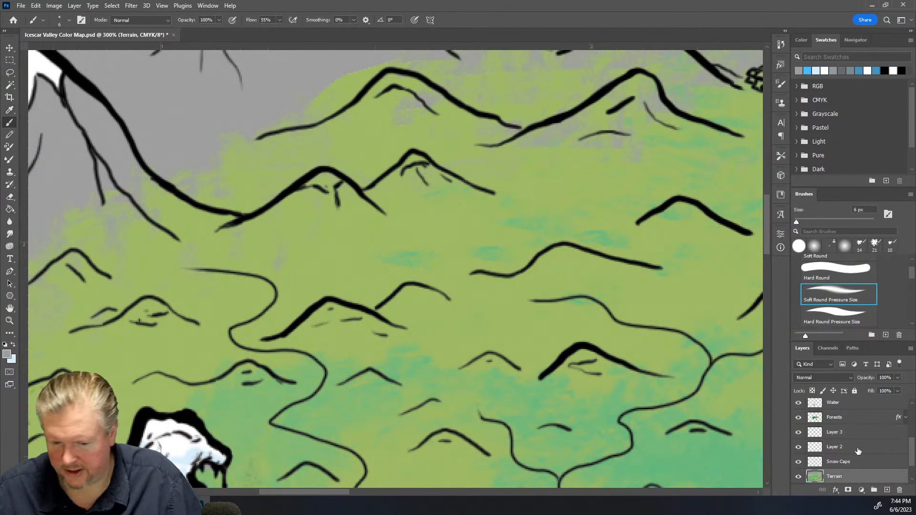
pyautogui.moveTo(293, 197)
pyautogui.mouseDown()
pyautogui.moveTo(320, 195)
pyautogui.moveTo(276, 210)
pyautogui.moveTo(312, 196)
pyautogui.moveTo(335, 205)
pyautogui.moveTo(346, 183)
pyautogui.moveTo(318, 195)
pyautogui.moveTo(334, 204)
pyautogui.moveTo(289, 202)
pyautogui.moveTo(332, 200)
pyautogui.moveTo(339, 217)
pyautogui.moveTo(348, 181)
pyautogui.moveTo(309, 182)
pyautogui.moveTo(320, 176)
pyautogui.moveTo(363, 194)
pyautogui.moveTo(343, 202)
pyautogui.moveTo(378, 194)
pyautogui.moveTo(410, 158)
pyautogui.moveTo(418, 167)
pyautogui.moveTo(409, 171)
pyautogui.moveTo(430, 182)
pyautogui.moveTo(423, 166)
pyautogui.moveTo(459, 177)
pyautogui.moveTo(359, 204)
pyautogui.moveTo(394, 218)
pyautogui.mouseUp()
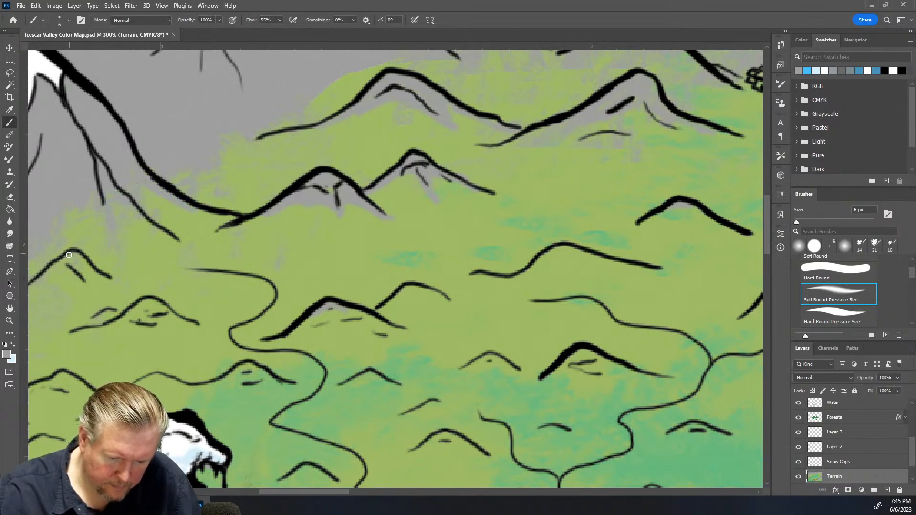
pyautogui.moveTo(75, 259); pyautogui.dragTo(120, 283)
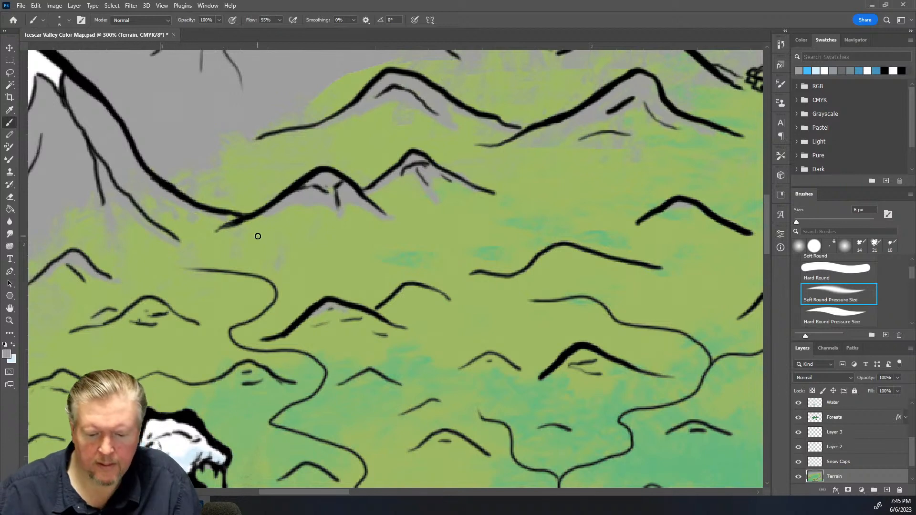
# Zoom out and pan around to review the whole map
pyautogui.scroll(-5, 258, 236)
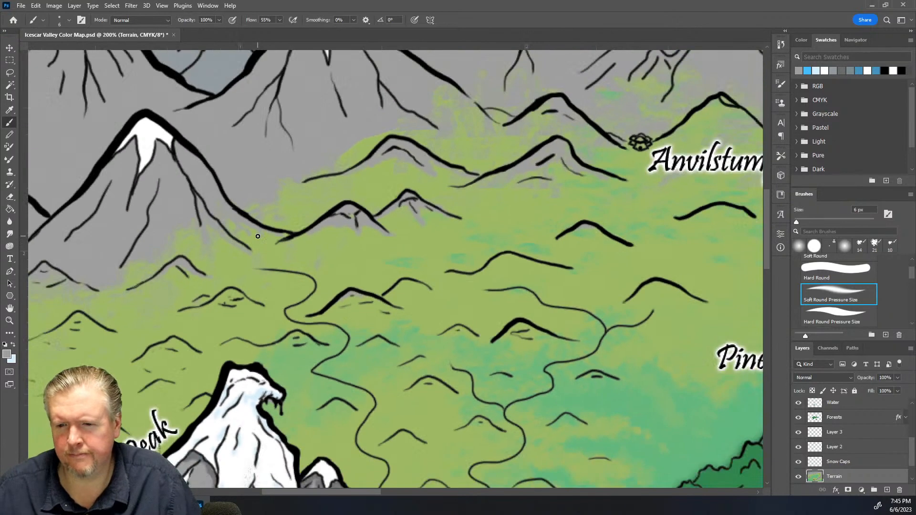
pyautogui.scroll(-1, 258, 237)
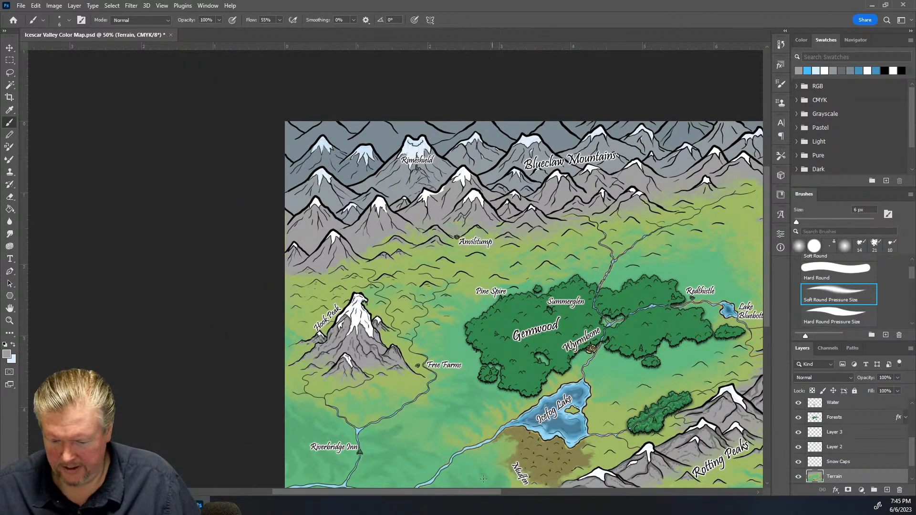
pyautogui.moveTo(447, 494); pyautogui.dragTo(518, 495)
pyautogui.hotkey('ctrl', '+')
pyautogui.scroll(-3, 572, 343)
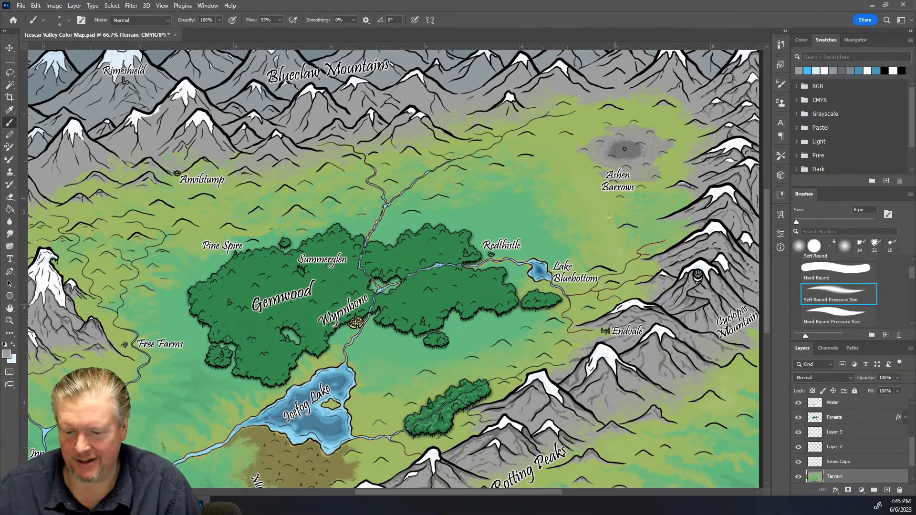
pyautogui.scroll(2, 612, 211)
pyautogui.scroll(1, 651, 129)
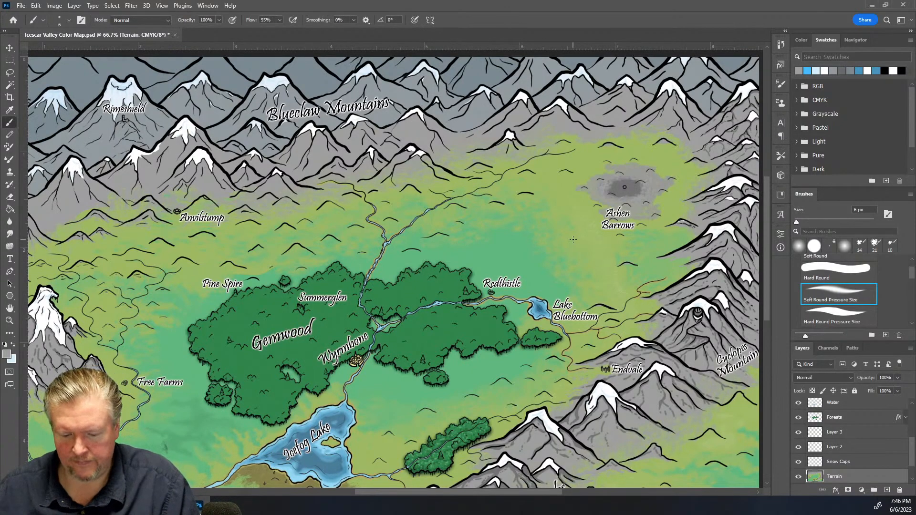
pyautogui.scroll(-3, 573, 239)
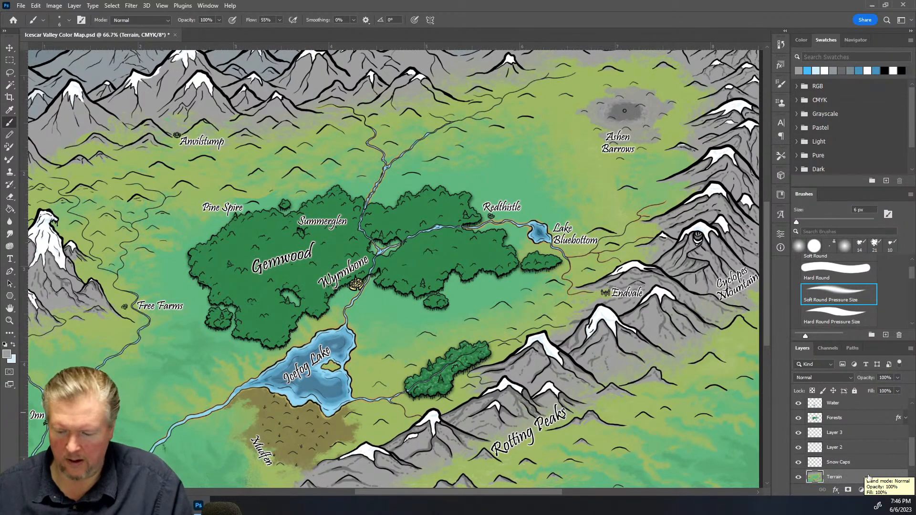
# Add a new layer above Settlements and name it Roads
pyautogui.scroll(1, 860, 470)
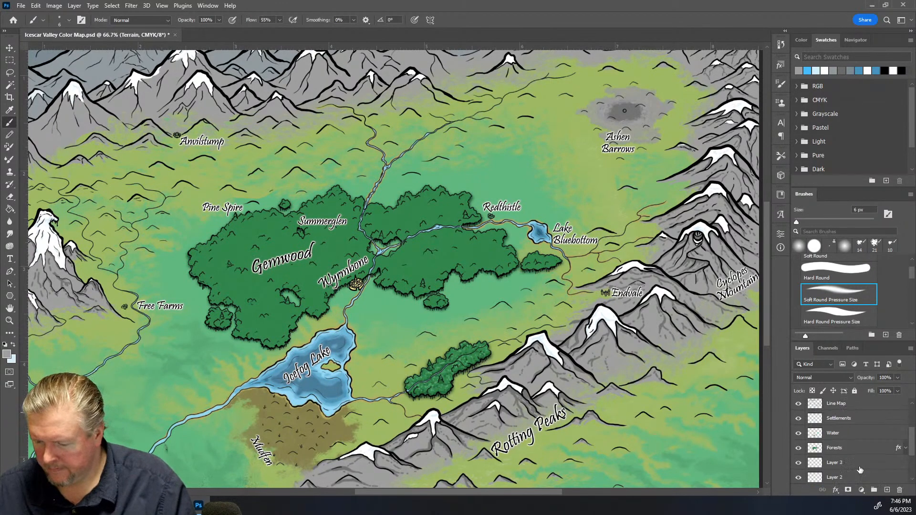
pyautogui.scroll(1, 860, 470)
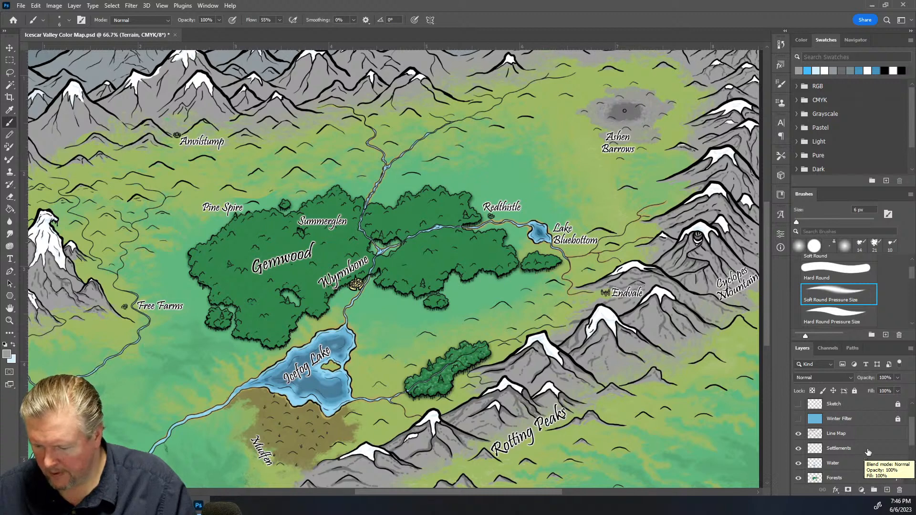
pyautogui.click(868, 452)
pyautogui.click(887, 490)
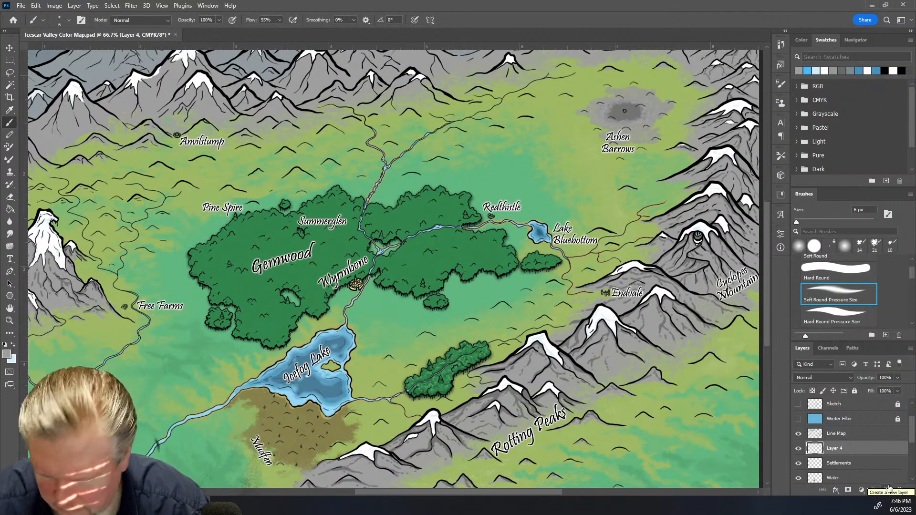
pyautogui.doubleClick(833, 449)
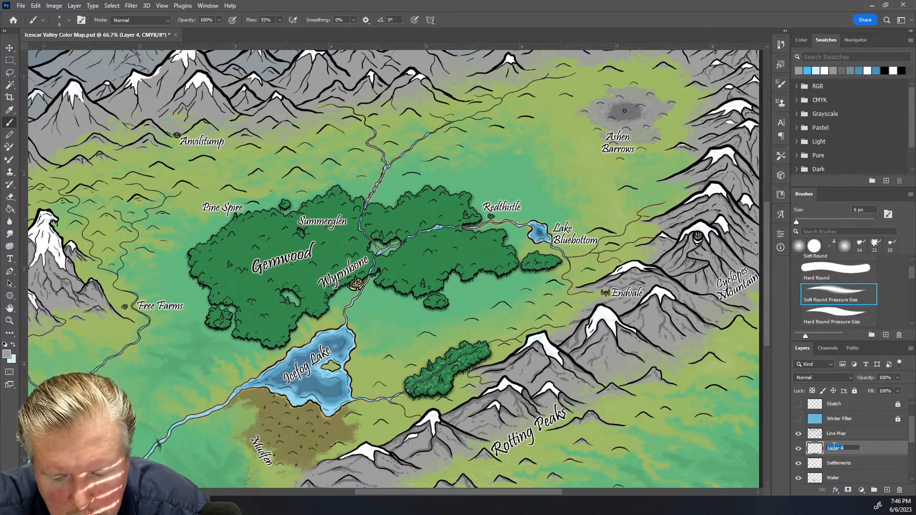
pyautogui.write('Roads')
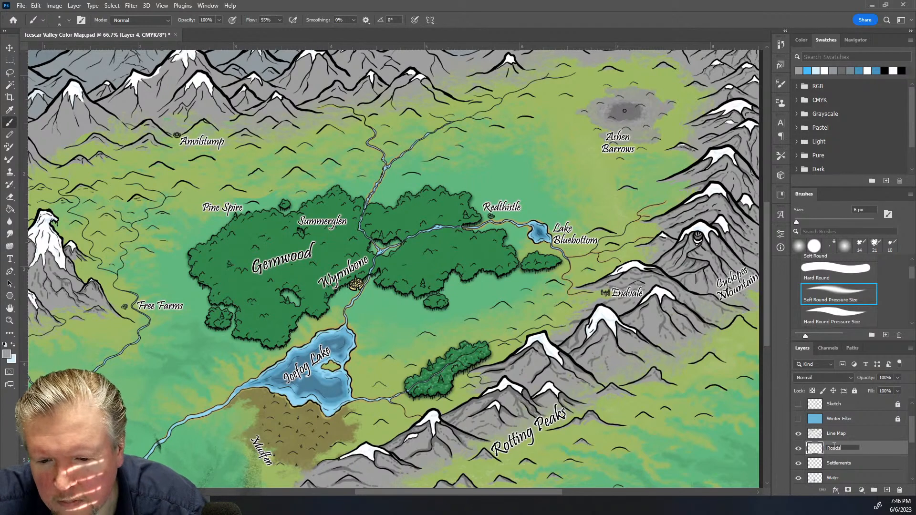
pyautogui.press('Return')
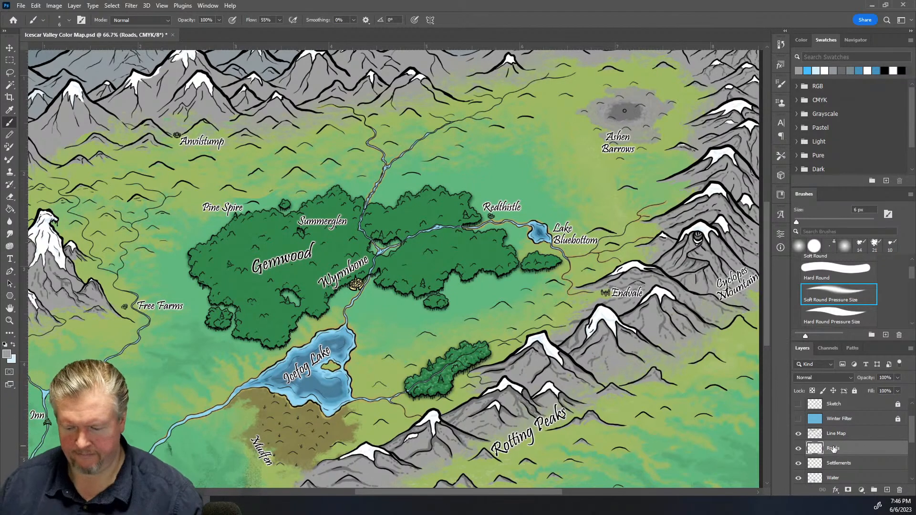
# Reset the foreground color to black and choose the Kyle's Screentones 38 brush
pyautogui.click(5, 345)
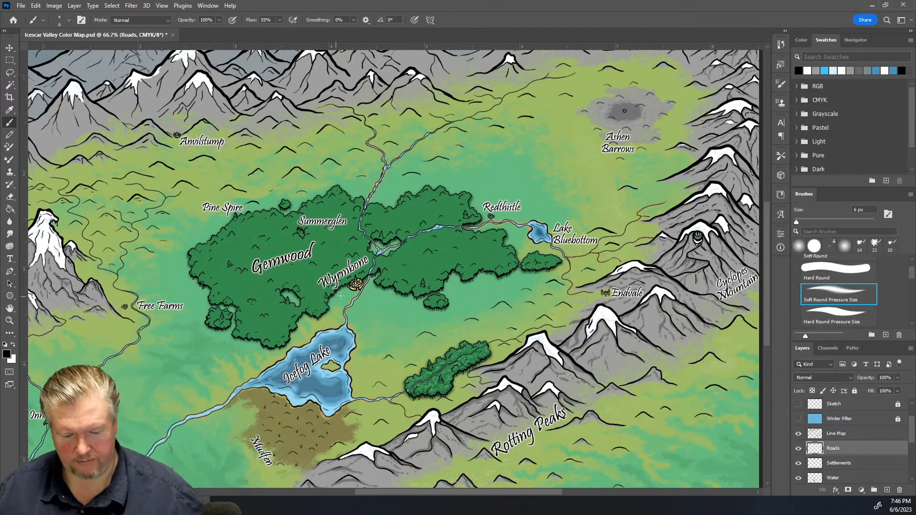
pyautogui.scroll(-3, 340, 296)
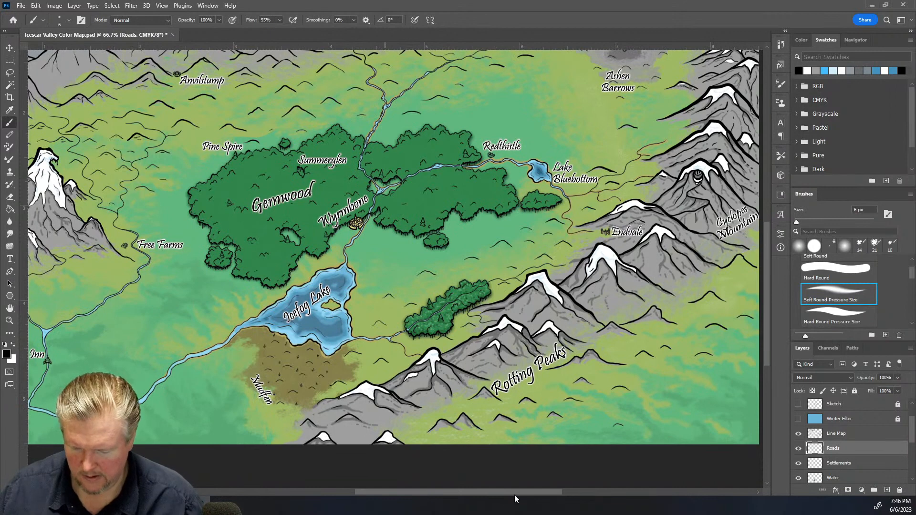
pyautogui.moveTo(514, 495); pyautogui.dragTo(479, 495)
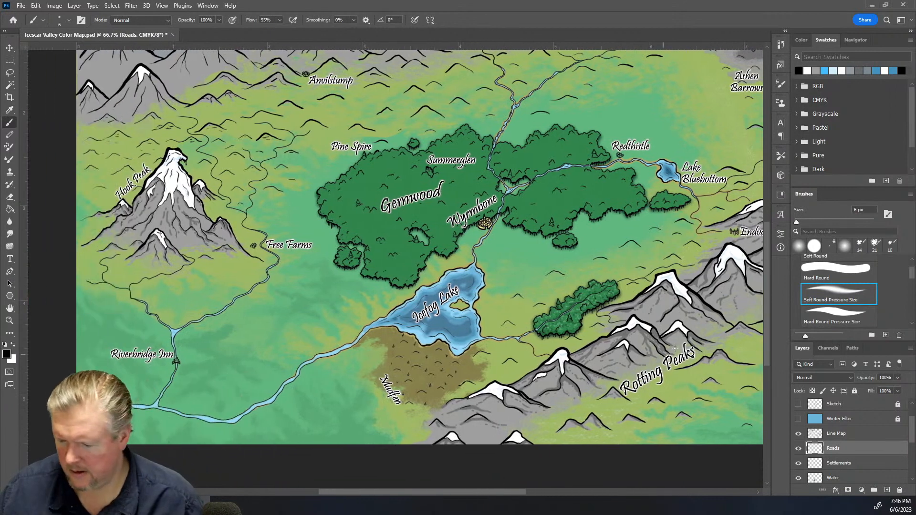
pyautogui.scroll(-5, 867, 295)
pyautogui.scroll(-4, 866, 294)
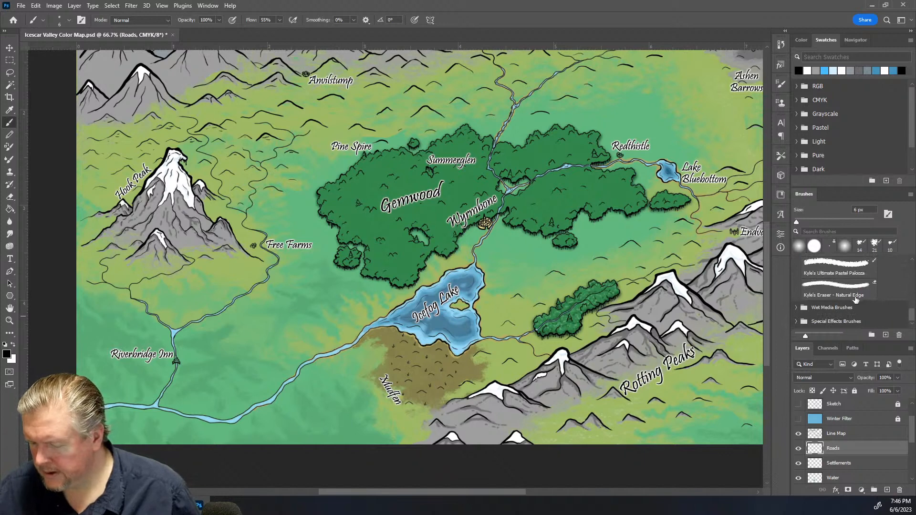
pyautogui.click(810, 322)
pyautogui.scroll(-5, 819, 318)
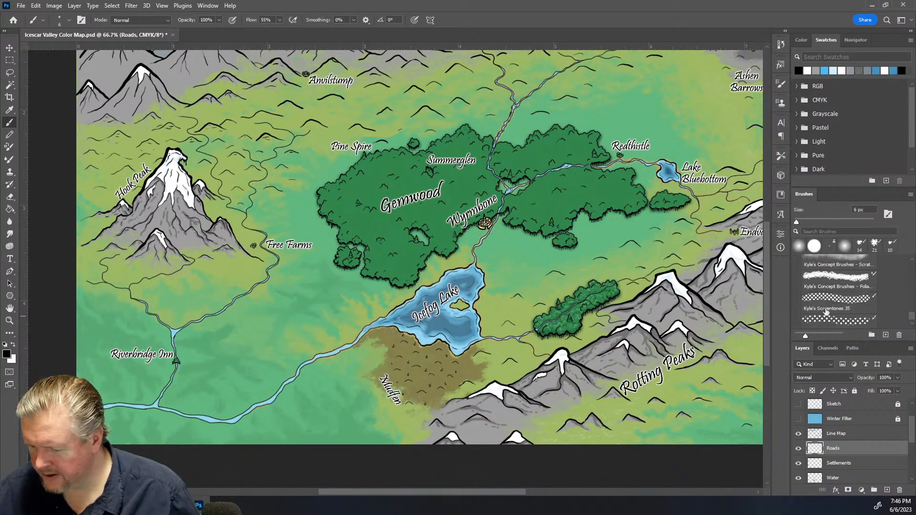
pyautogui.scroll(-1, 827, 312)
pyautogui.click(811, 314)
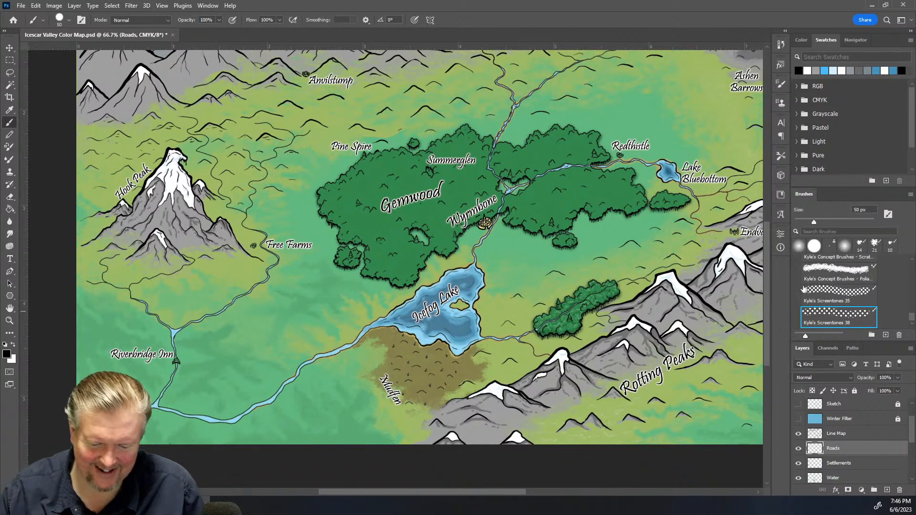
# Paint and undo a trial stroke, then set the brush size to 8 px
pyautogui.moveTo(196, 360); pyautogui.dragTo(392, 283)
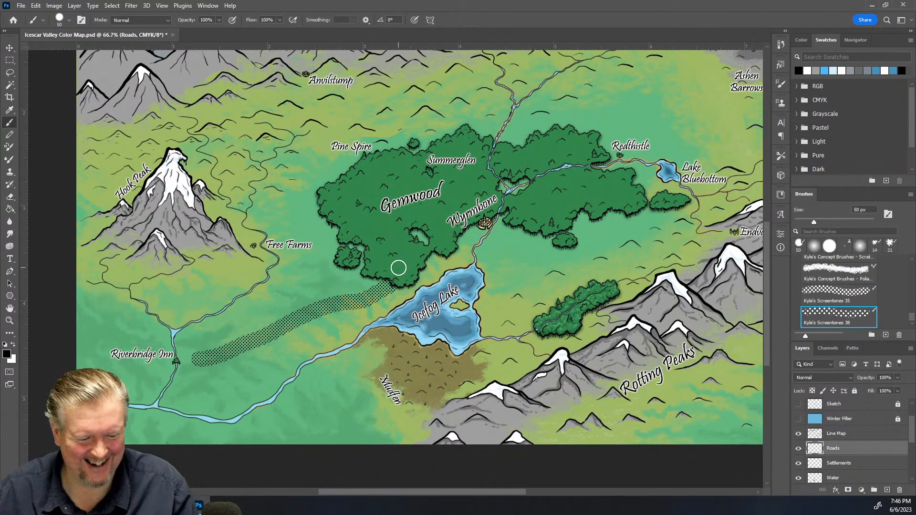
pyautogui.hotkey('ctrl', 'z')
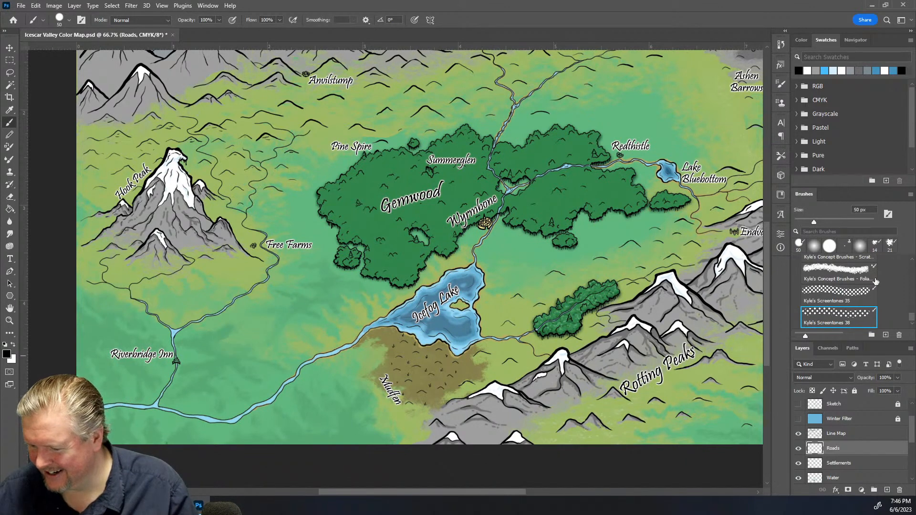
pyautogui.scroll(-20, 870, 209)
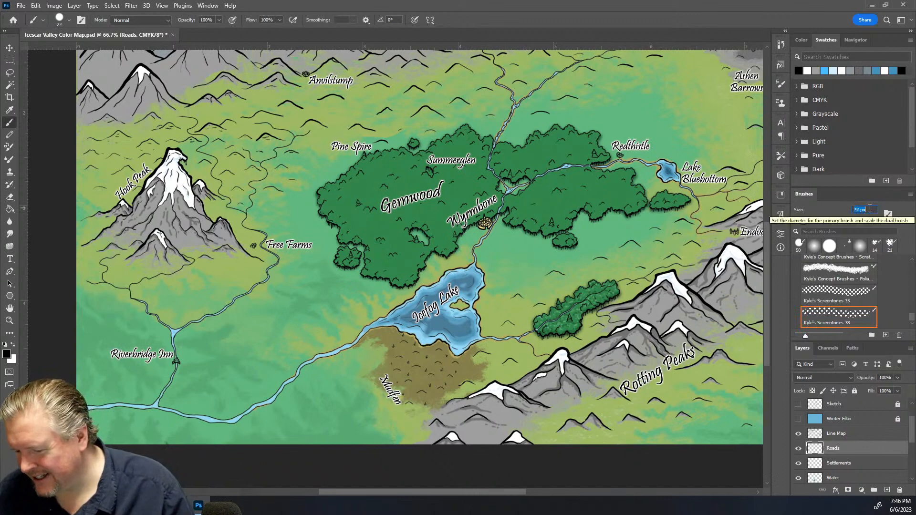
pyautogui.scroll(-9, 869, 209)
pyautogui.scroll(-2, 869, 208)
pyautogui.scroll(-1, 870, 209)
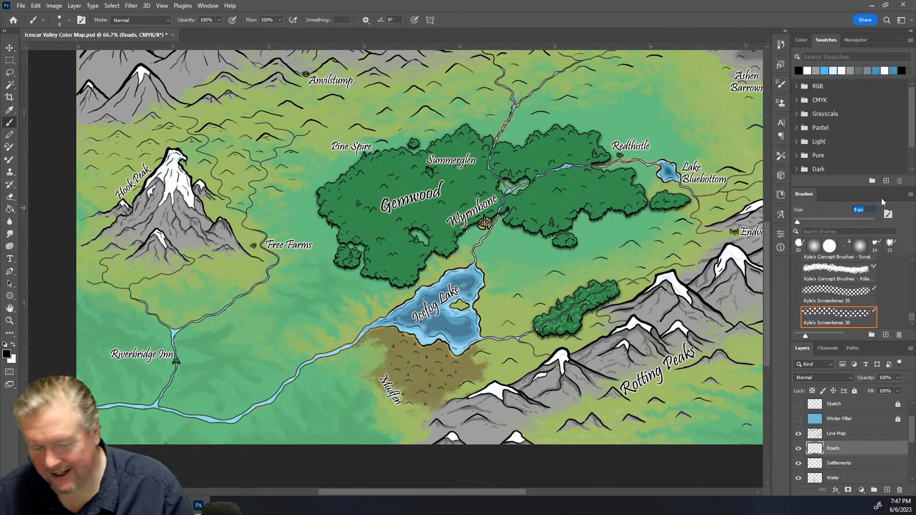
# Try a dotted road from Riverbridge Inn toward Icefog Lake, then undo it
pyautogui.moveTo(182, 358); pyautogui.dragTo(335, 304)
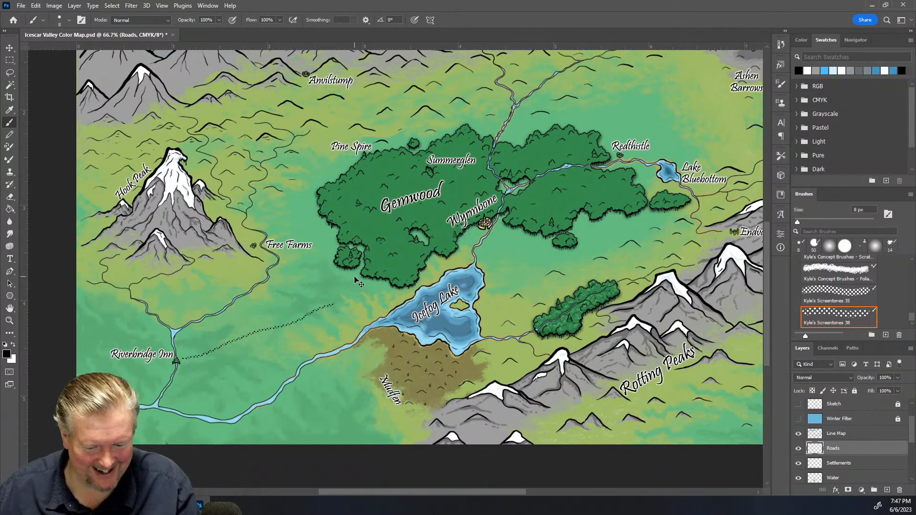
pyautogui.scroll(2, 354, 277)
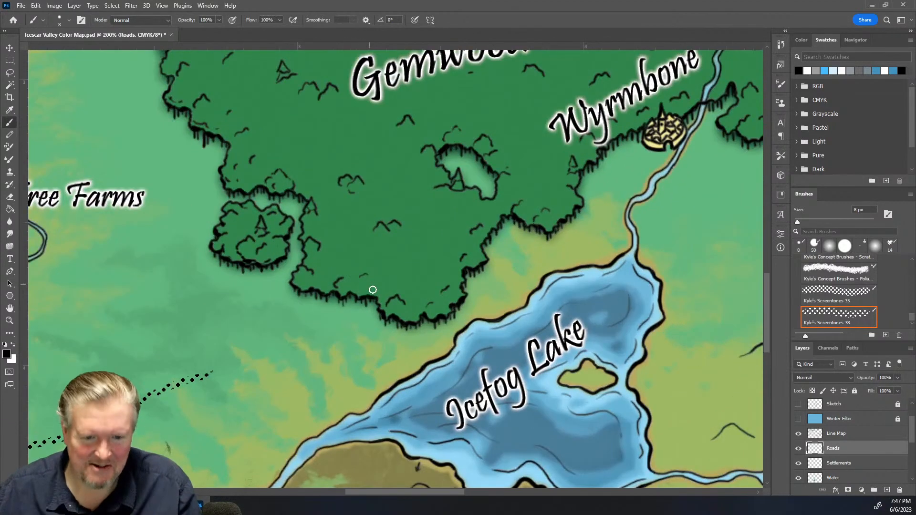
pyautogui.moveTo(122, 439); pyautogui.dragTo(414, 301)
pyautogui.hotkey('ctrl', '-')
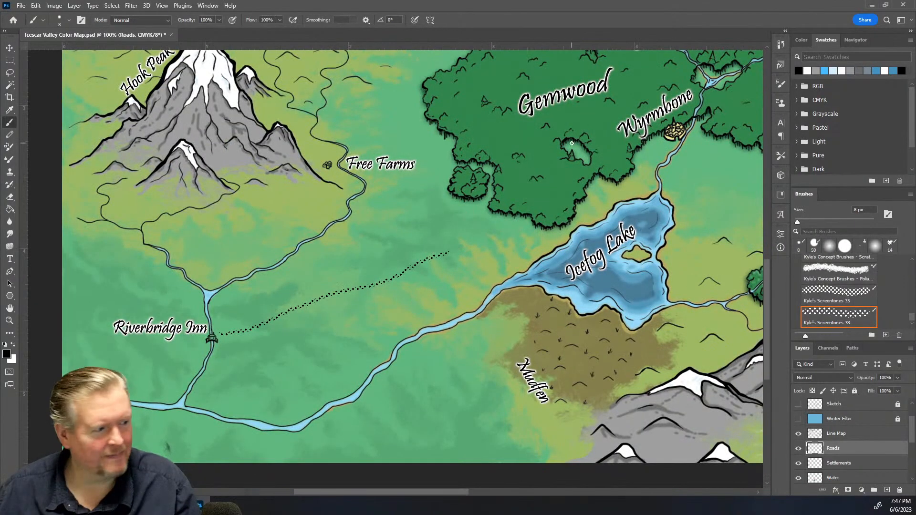
pyautogui.click(830, 304)
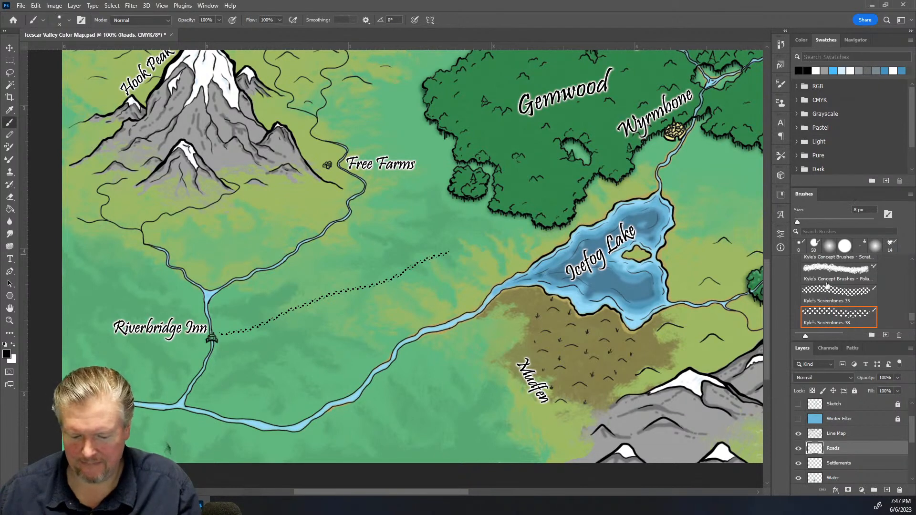
pyautogui.hotkey('ctrl', 'z')
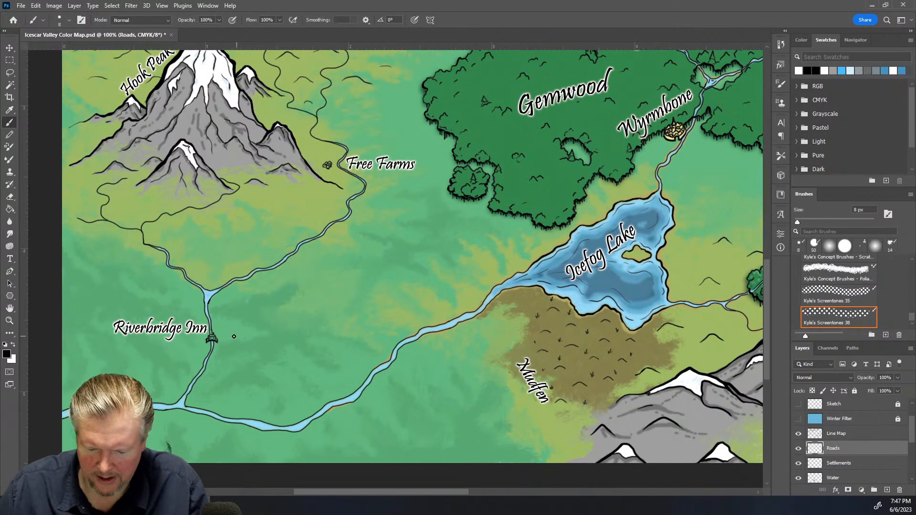
# Paint a dotted road from Riverbridge Inn northeast along Icefog Lake to Wyrmbone
pyautogui.moveTo(226, 340)
pyautogui.mouseDown()
pyautogui.moveTo(316, 326)
pyautogui.moveTo(420, 259)
pyautogui.moveTo(505, 253)
pyautogui.moveTo(554, 234)
pyautogui.moveTo(618, 196)
pyautogui.moveTo(671, 142)
pyautogui.mouseUp()
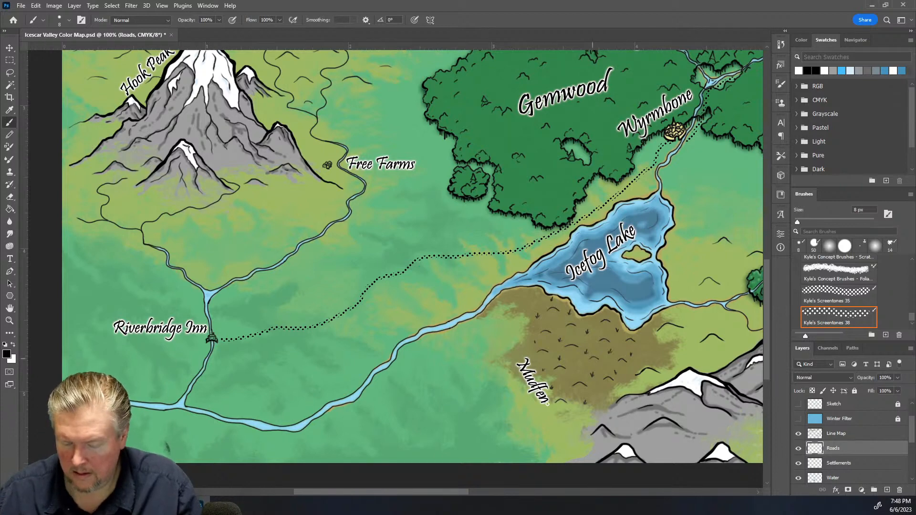
pyautogui.moveTo(397, 487); pyautogui.dragTo(490, 491)
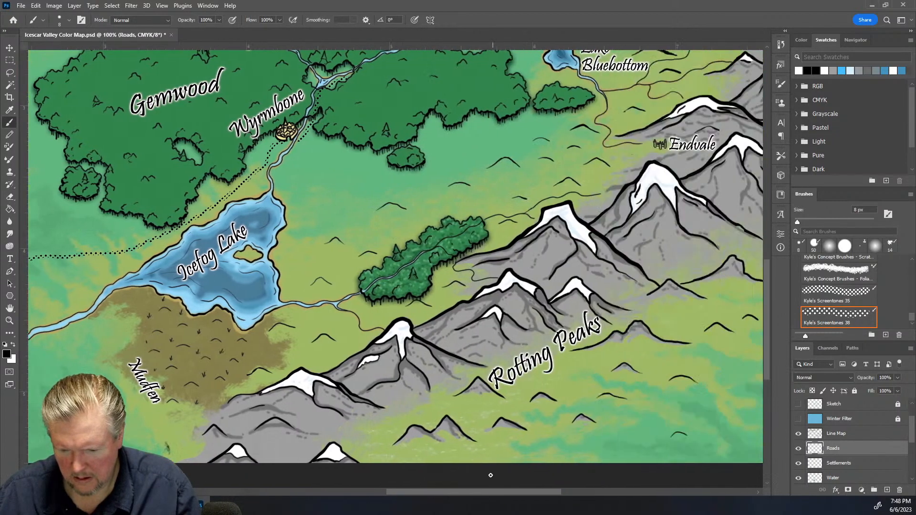
pyautogui.scroll(1, 417, 342)
pyautogui.scroll(3, 417, 341)
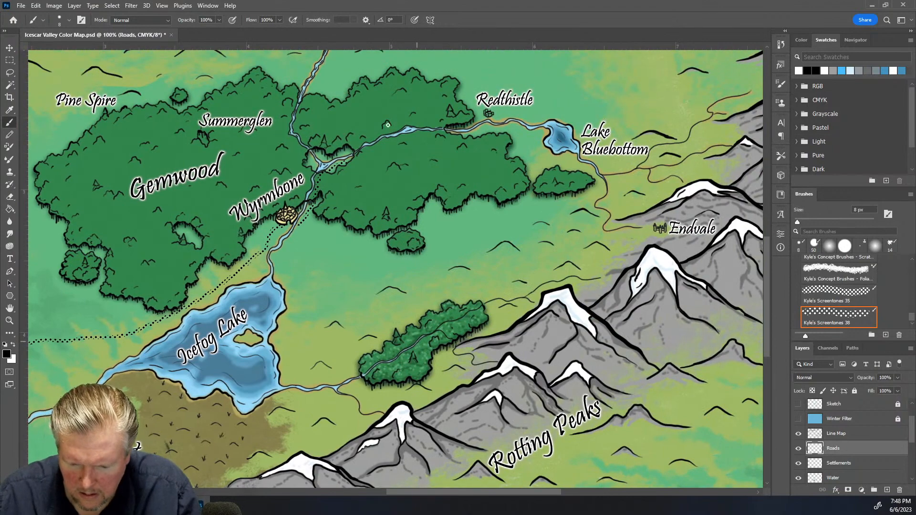
# Paint a dotted road from Wyrmbone northeast along the river to Redthistle and onward east of it
pyautogui.moveTo(346, 162)
pyautogui.mouseDown()
pyautogui.moveTo(391, 140)
pyautogui.moveTo(467, 136)
pyautogui.moveTo(490, 120)
pyautogui.mouseUp()
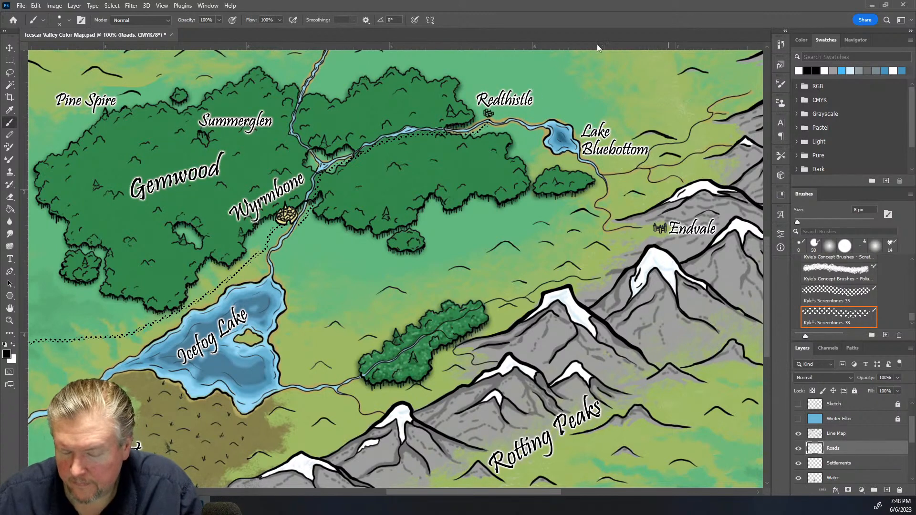
pyautogui.scroll(3, 597, 44)
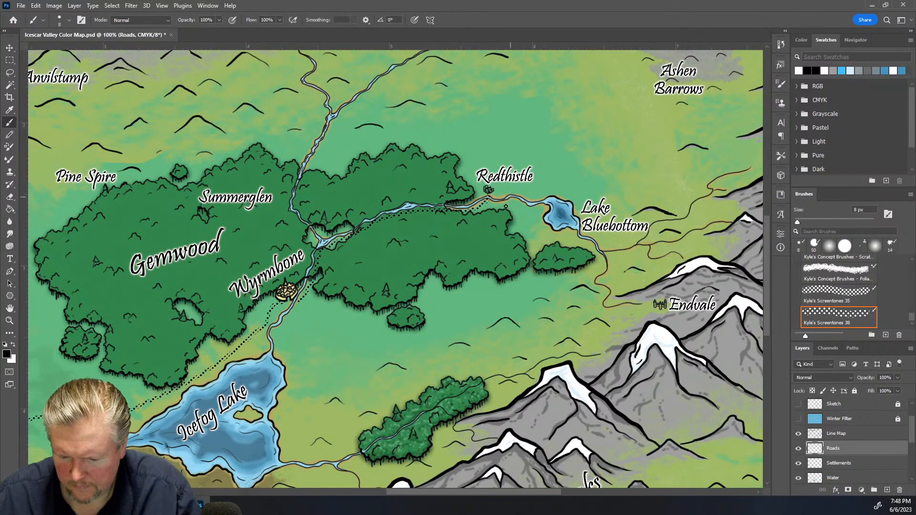
pyautogui.moveTo(496, 192); pyautogui.dragTo(588, 165)
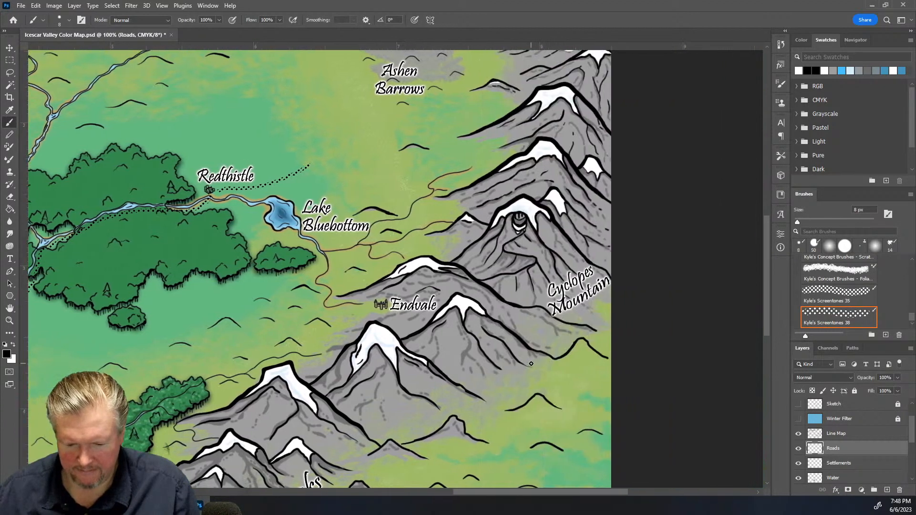
# Continue the dotted road northeast past Ashen Barrows, then north and east into the mountains
pyautogui.scroll(5, 531, 364)
pyautogui.scroll(1, 531, 363)
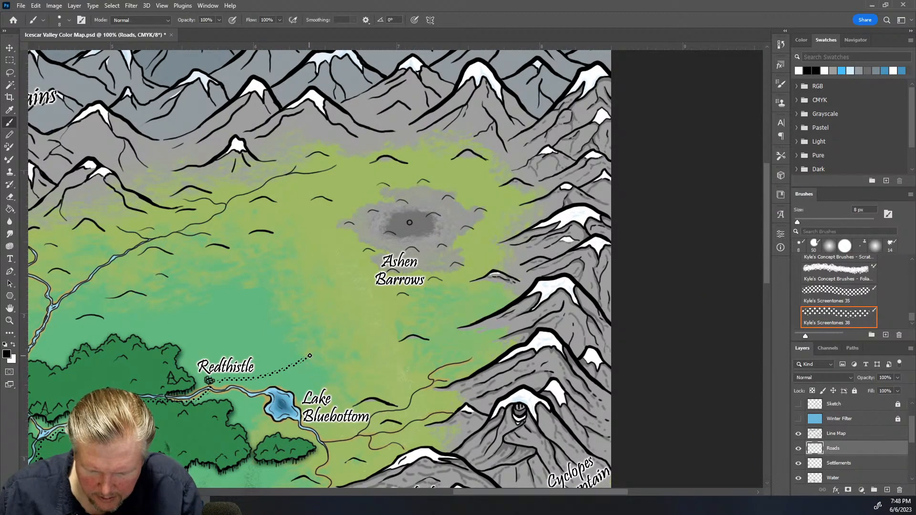
pyautogui.moveTo(343, 337)
pyautogui.mouseDown()
pyautogui.moveTo(462, 269)
pyautogui.moveTo(486, 239)
pyautogui.mouseUp()
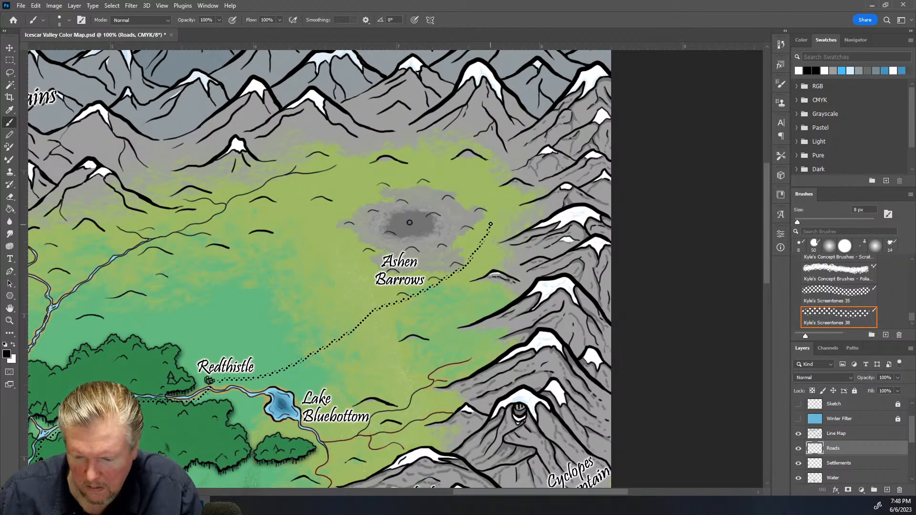
pyautogui.moveTo(490, 192); pyautogui.dragTo(501, 181)
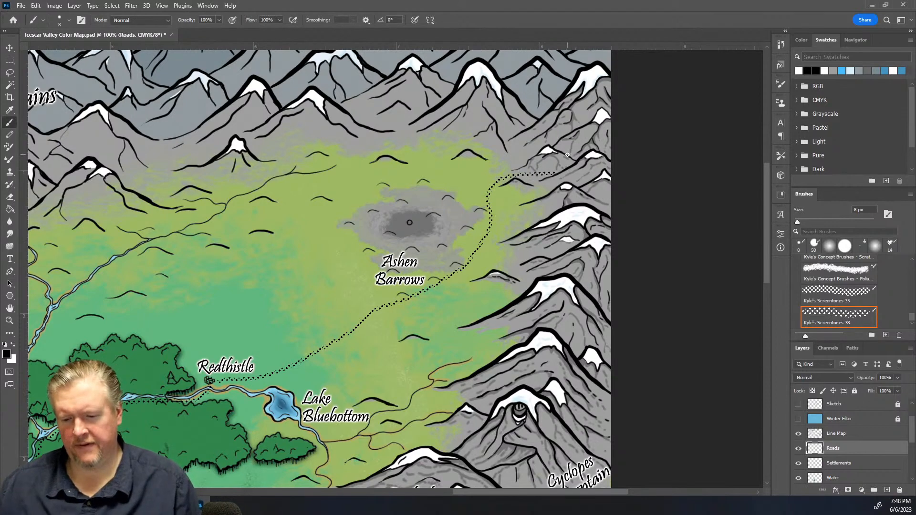
# Paint a dotted road from Riverbridge Inn west to the map's edge
pyautogui.moveTo(474, 492); pyautogui.dragTo(373, 493)
pyautogui.scroll(-10, 417, 485)
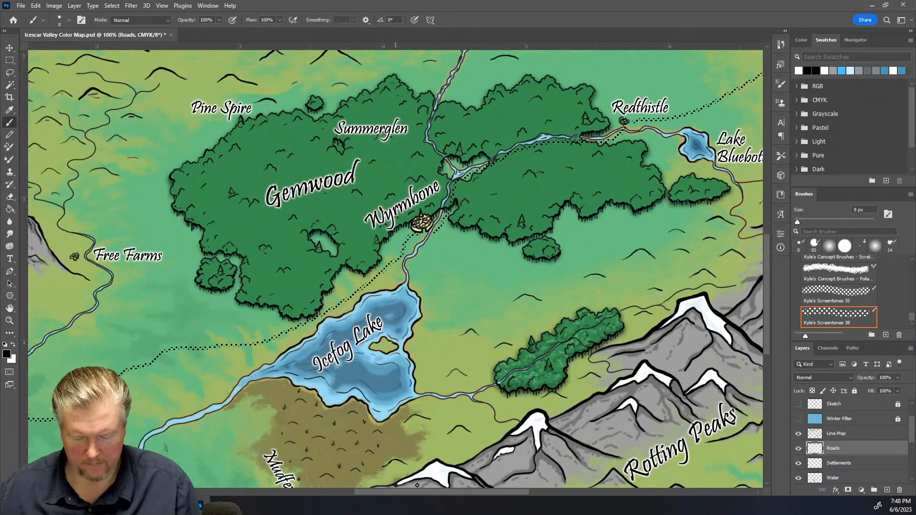
pyautogui.moveTo(393, 491); pyautogui.dragTo(289, 510)
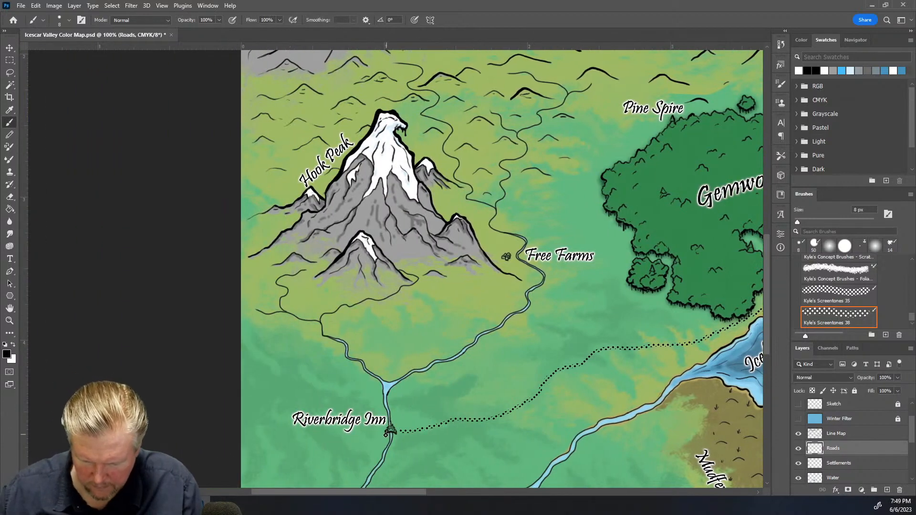
pyautogui.moveTo(371, 437)
pyautogui.mouseDown()
pyautogui.moveTo(315, 458)
pyautogui.moveTo(247, 462)
pyautogui.mouseUp()
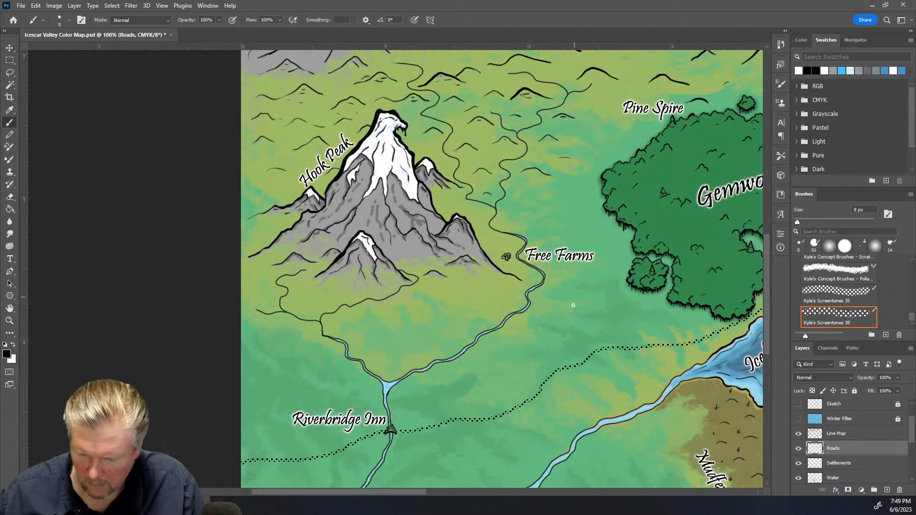
# Branch a dotted road north to Free Farms and continue it past Pine Spire to Anvilstump
pyautogui.moveTo(559, 369)
pyautogui.mouseDown()
pyautogui.moveTo(527, 339)
pyautogui.moveTo(525, 288)
pyautogui.mouseUp()
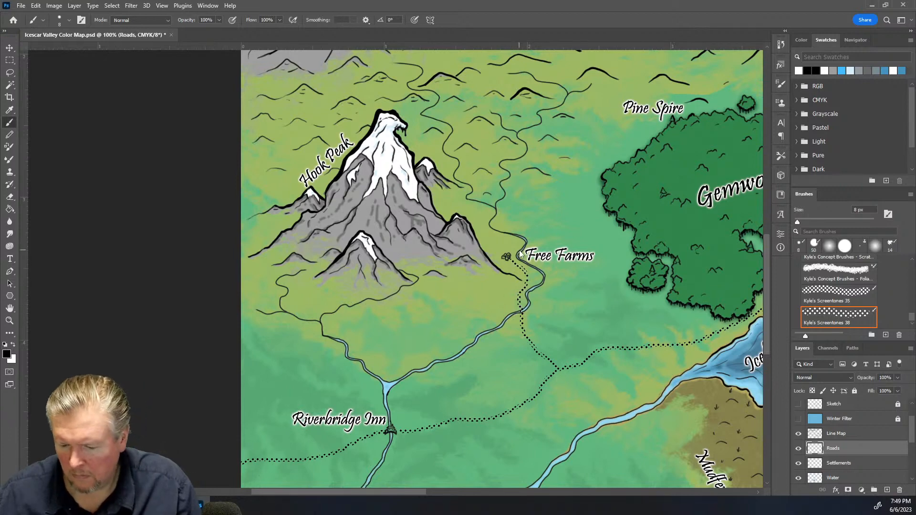
pyautogui.moveTo(399, 493); pyautogui.dragTo(461, 493)
pyautogui.scroll(5, 432, 381)
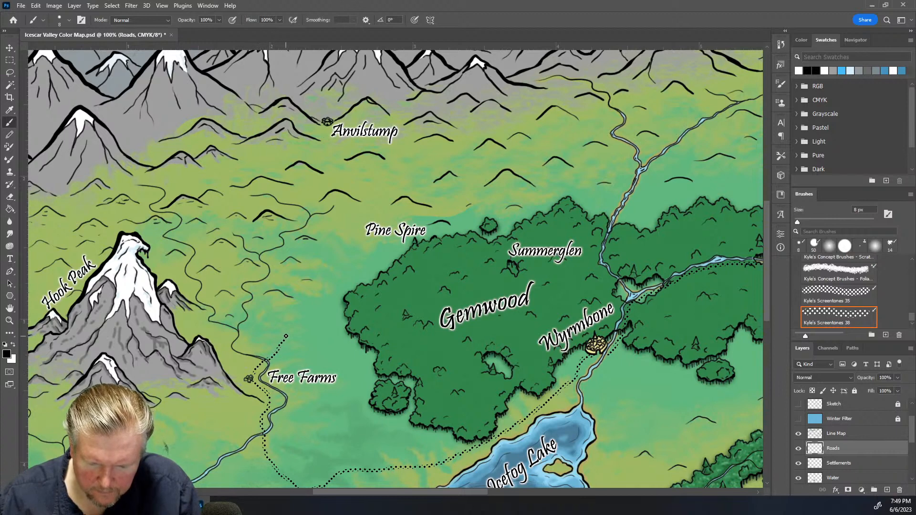
pyautogui.moveTo(308, 292)
pyautogui.mouseDown()
pyautogui.moveTo(336, 271)
pyautogui.moveTo(370, 204)
pyautogui.moveTo(338, 160)
pyautogui.mouseUp()
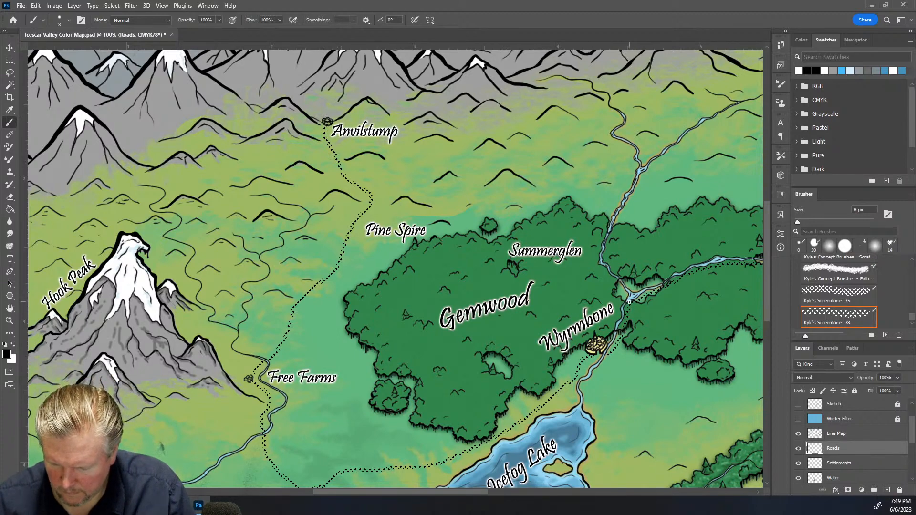
# Paint a dotted road from above Wyrmbone along Gemwood's northern edge west to the Anvilstump road
pyautogui.moveTo(596, 269); pyautogui.dragTo(593, 260)
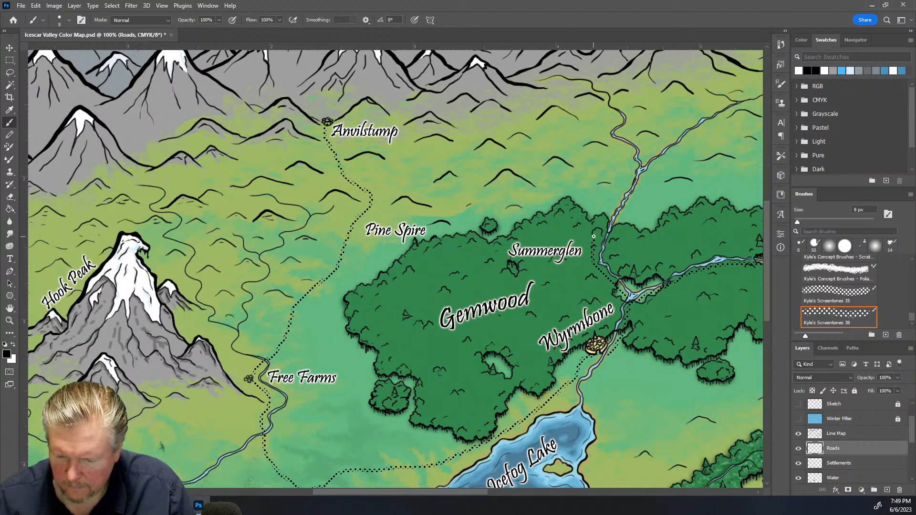
pyautogui.moveTo(593, 220)
pyautogui.mouseDown()
pyautogui.moveTo(567, 190)
pyautogui.moveTo(520, 201)
pyautogui.moveTo(378, 192)
pyautogui.mouseUp()
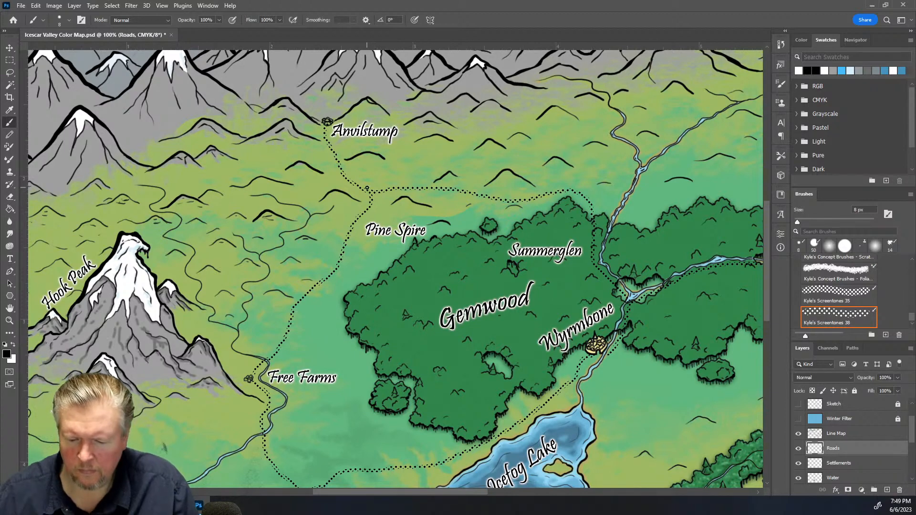
# Review the road network across the whole map at different zoom levels
pyautogui.scroll(-3, 314, 455)
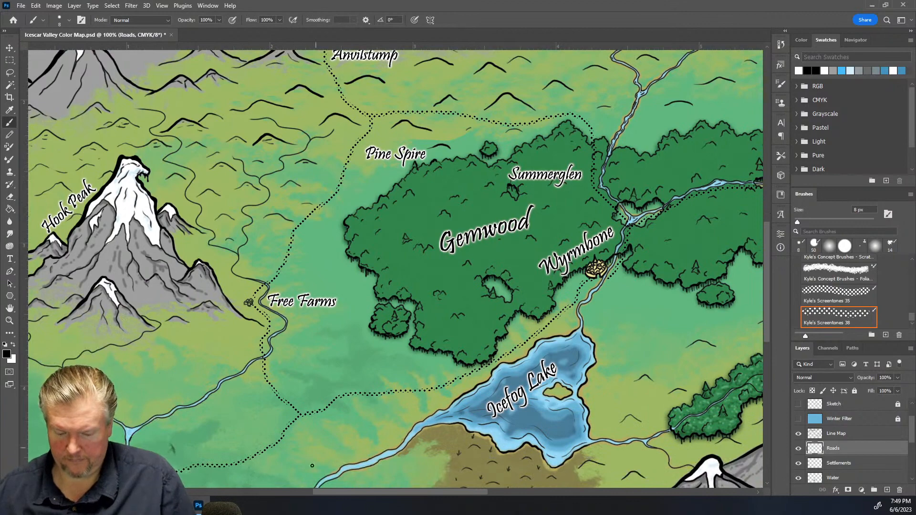
pyautogui.moveTo(399, 494); pyautogui.dragTo(479, 489)
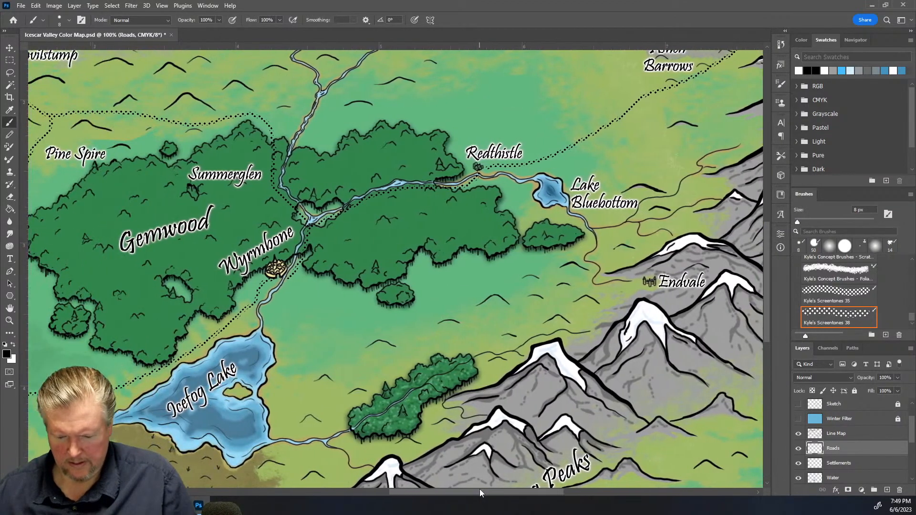
pyautogui.scroll(-1, 486, 456)
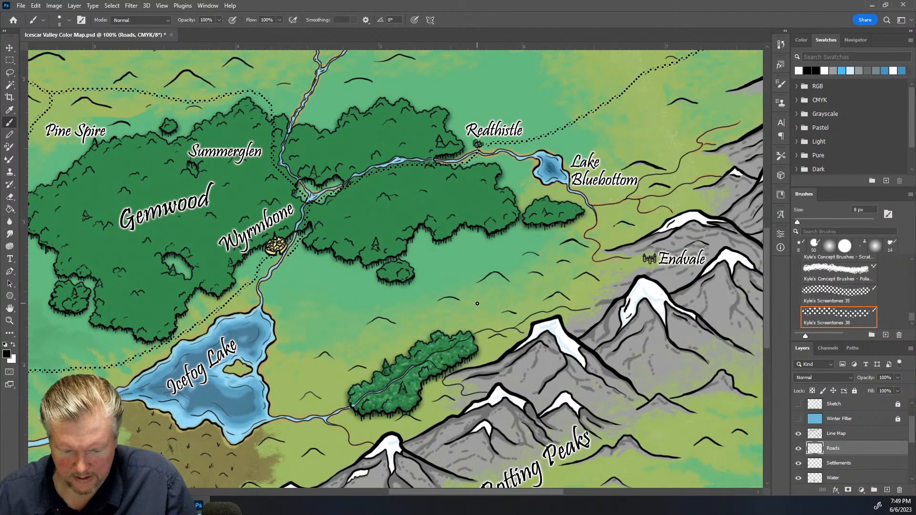
pyautogui.scroll(-6, 476, 304)
pyautogui.scroll(3, 466, 290)
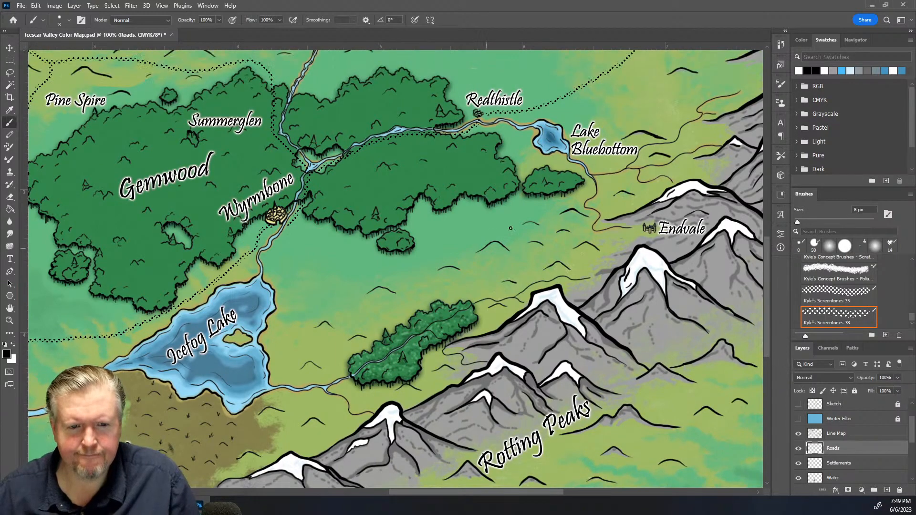
pyautogui.hotkey('ctrl', '-')
pyautogui.hotkey('ctrl', '-')
pyautogui.hotkey('ctrl', '-')
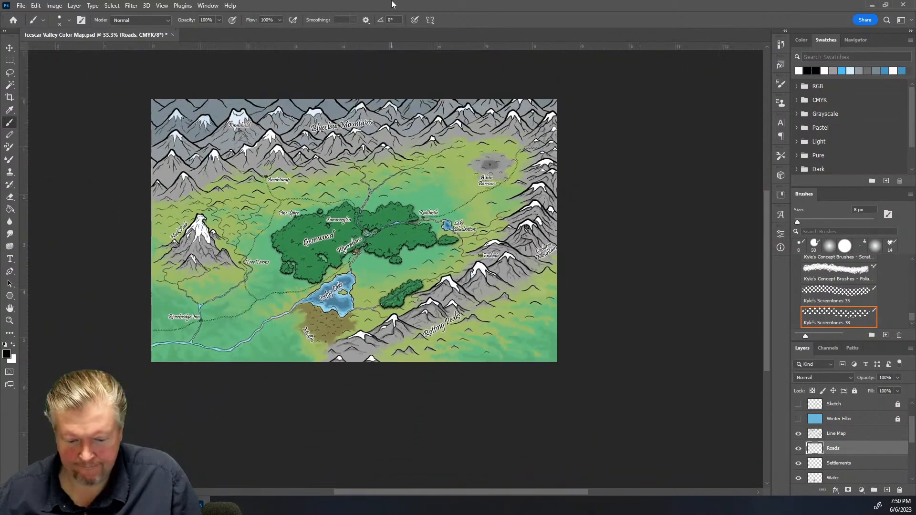
pyautogui.hotkey('ctrl', '+')
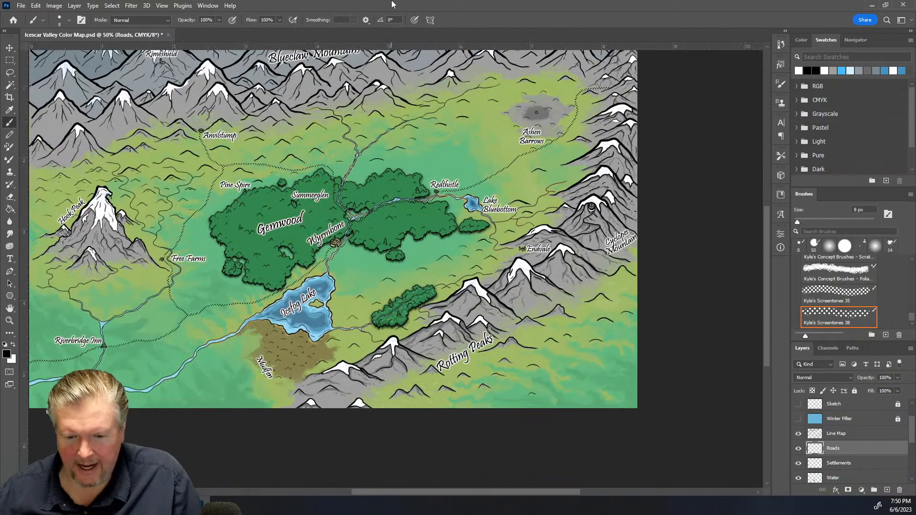
pyautogui.hotkey('ctrl', '-')
pyautogui.hotkey('ctrl', '+')
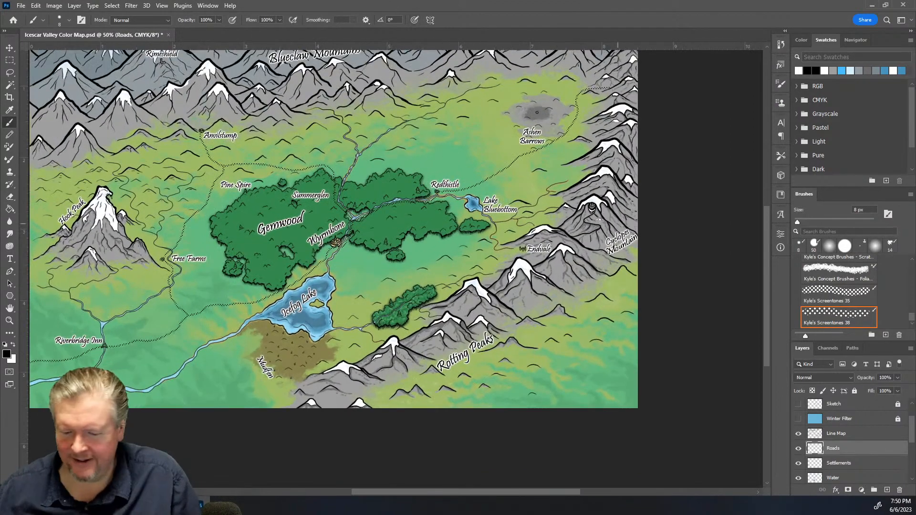
# Save the map document
pyautogui.click(21, 6)
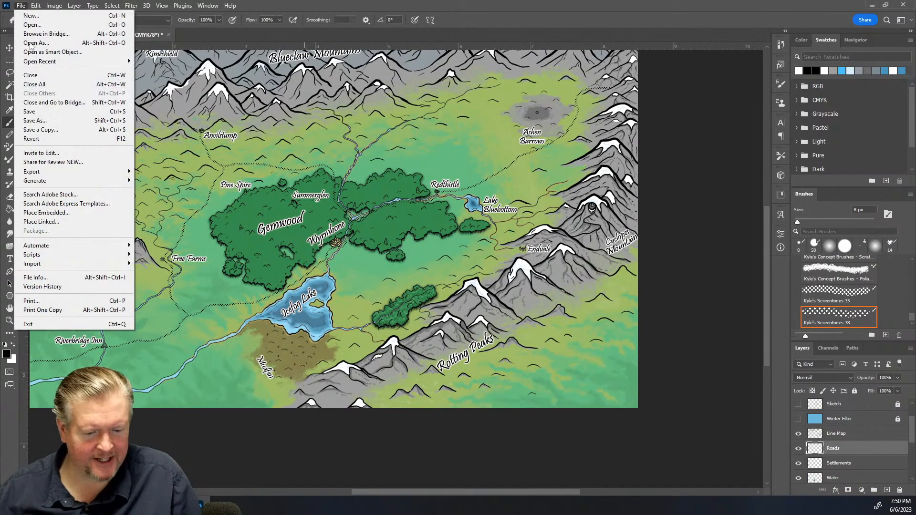
pyautogui.click(45, 113)
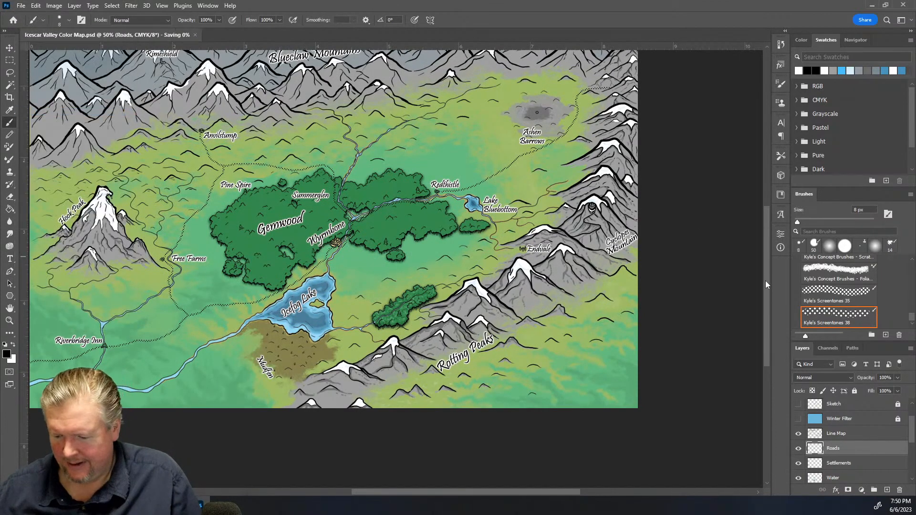
pyautogui.scroll(3, 766, 280)
pyautogui.scroll(-1, 767, 255)
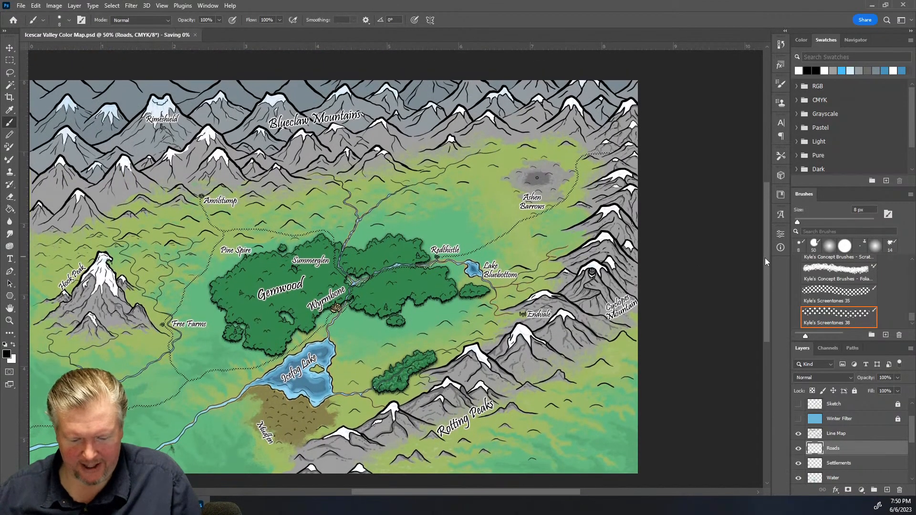
pyautogui.moveTo(410, 492); pyautogui.dragTo(393, 499)
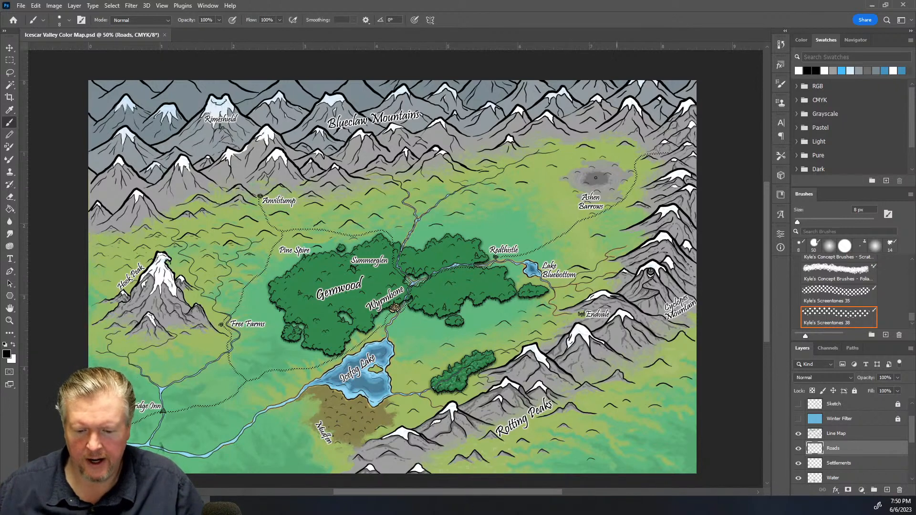
pyautogui.click(21, 5)
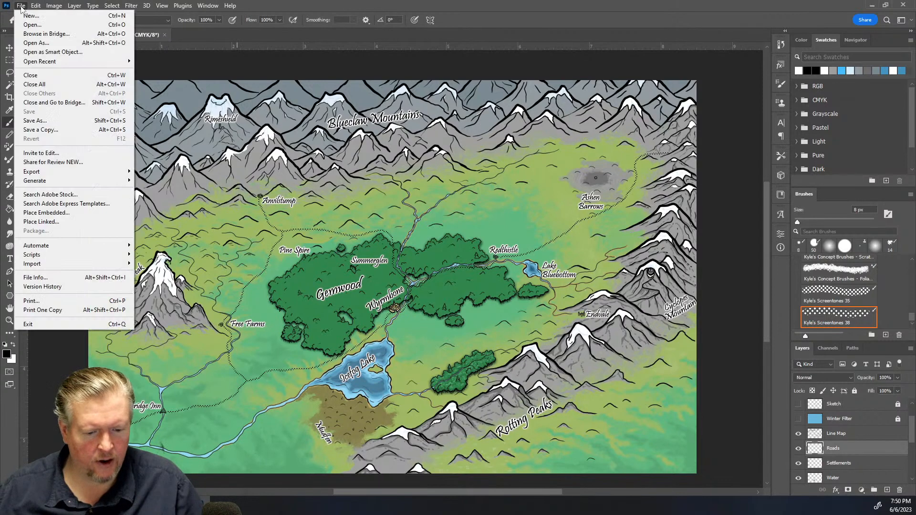
pyautogui.click(351, 55)
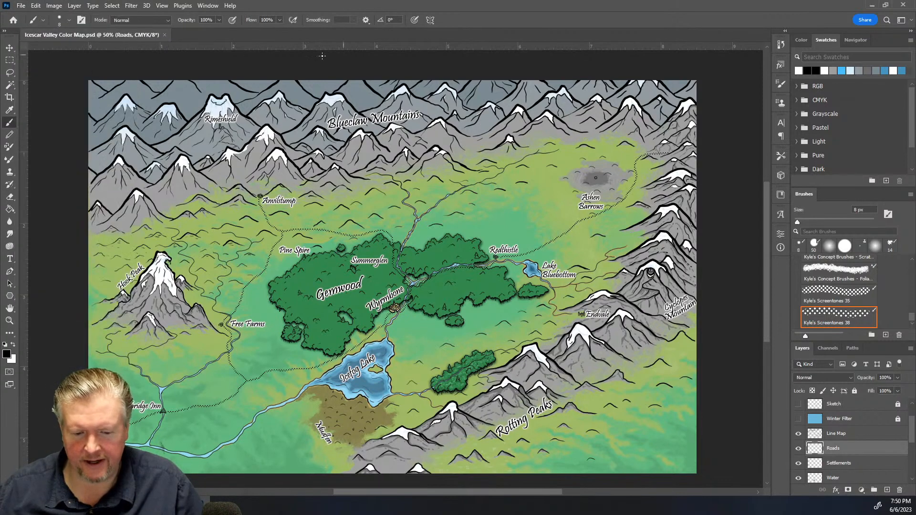